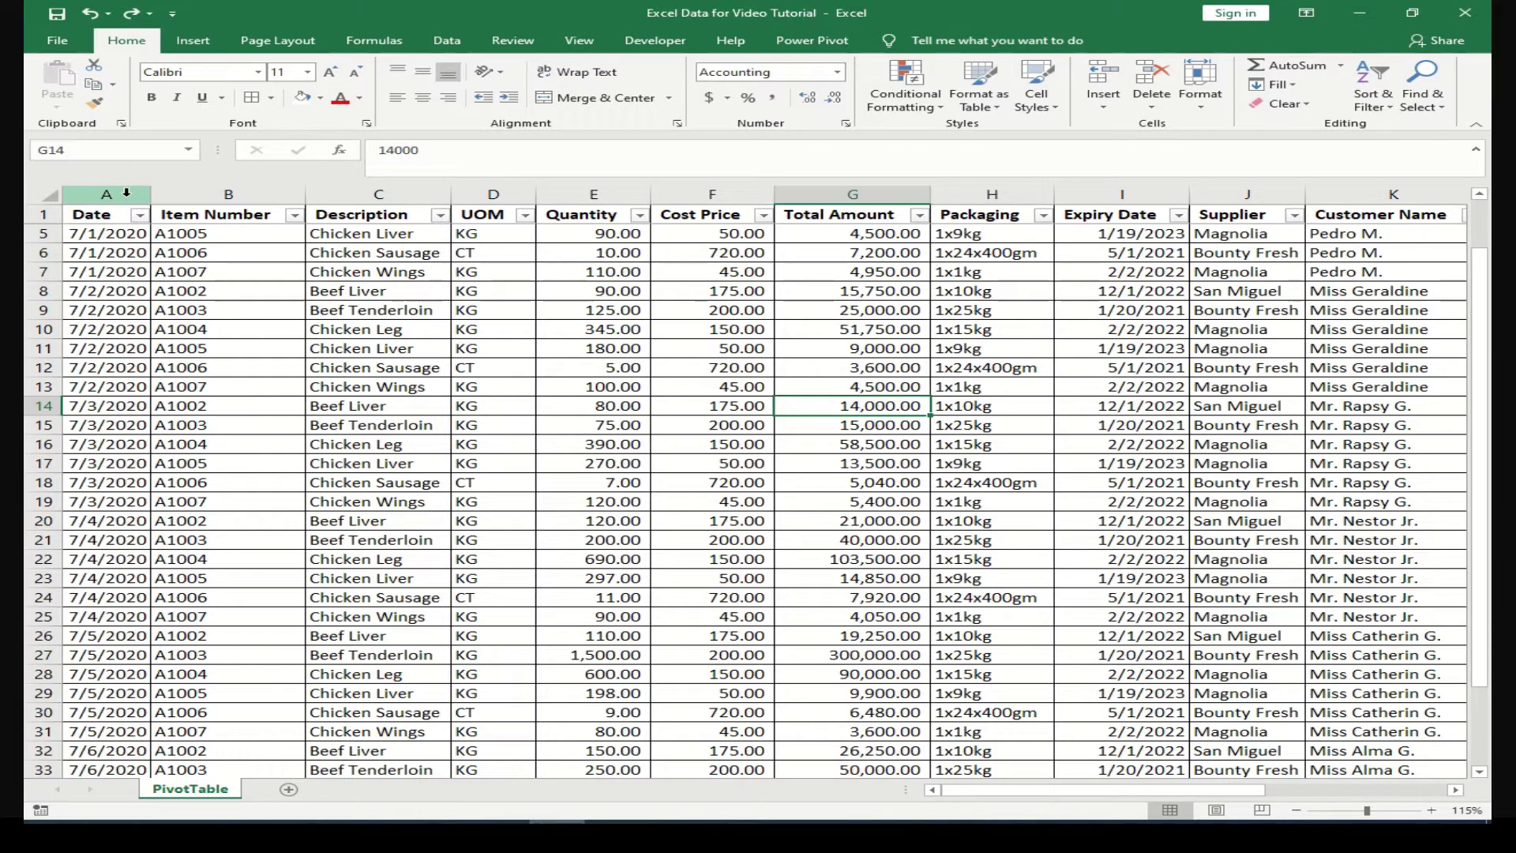
click(127, 192)
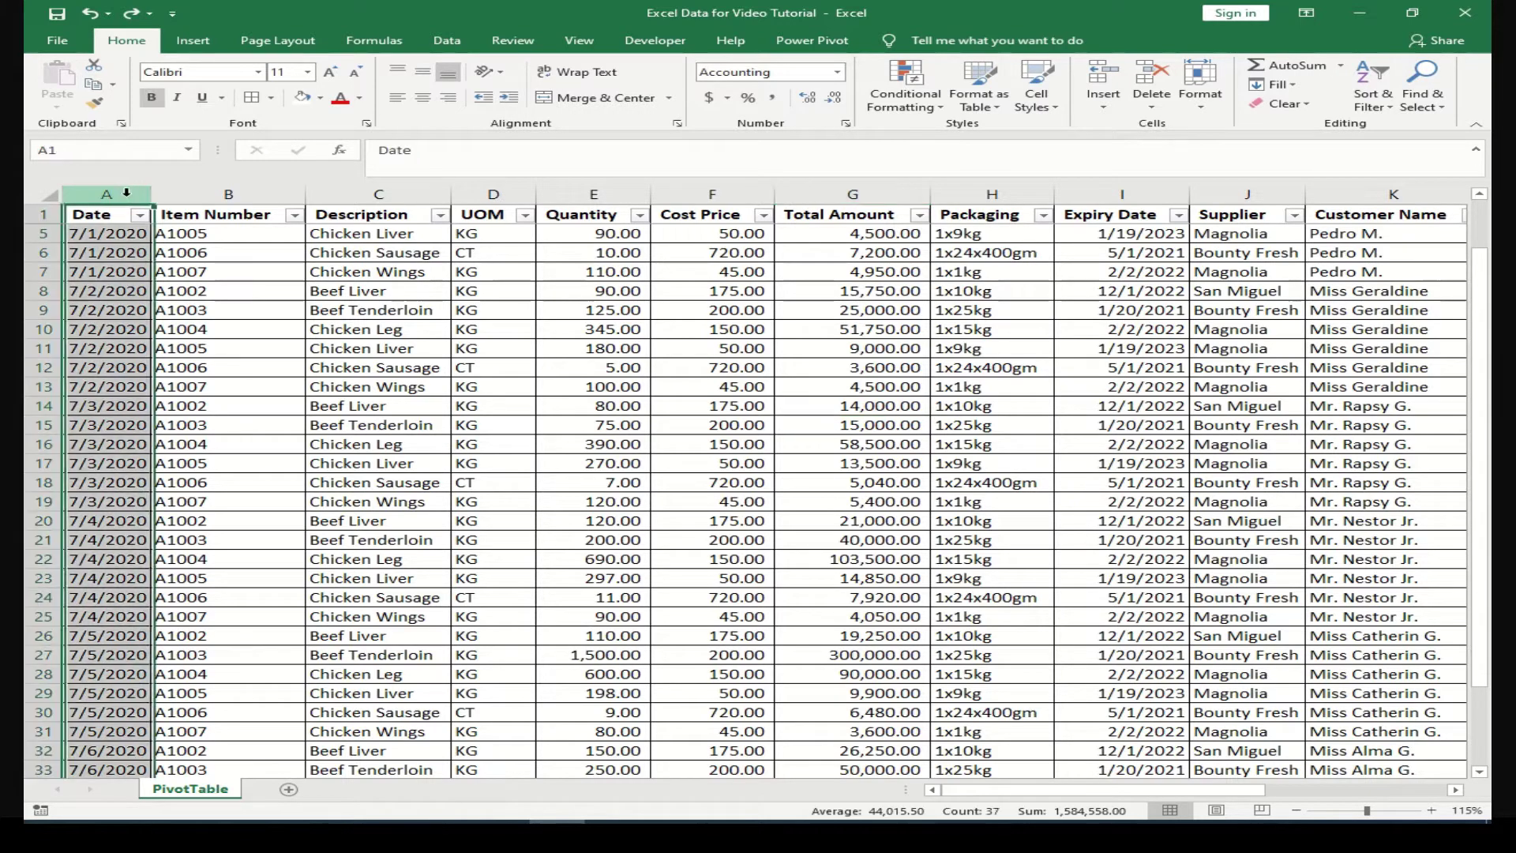
click(236, 191)
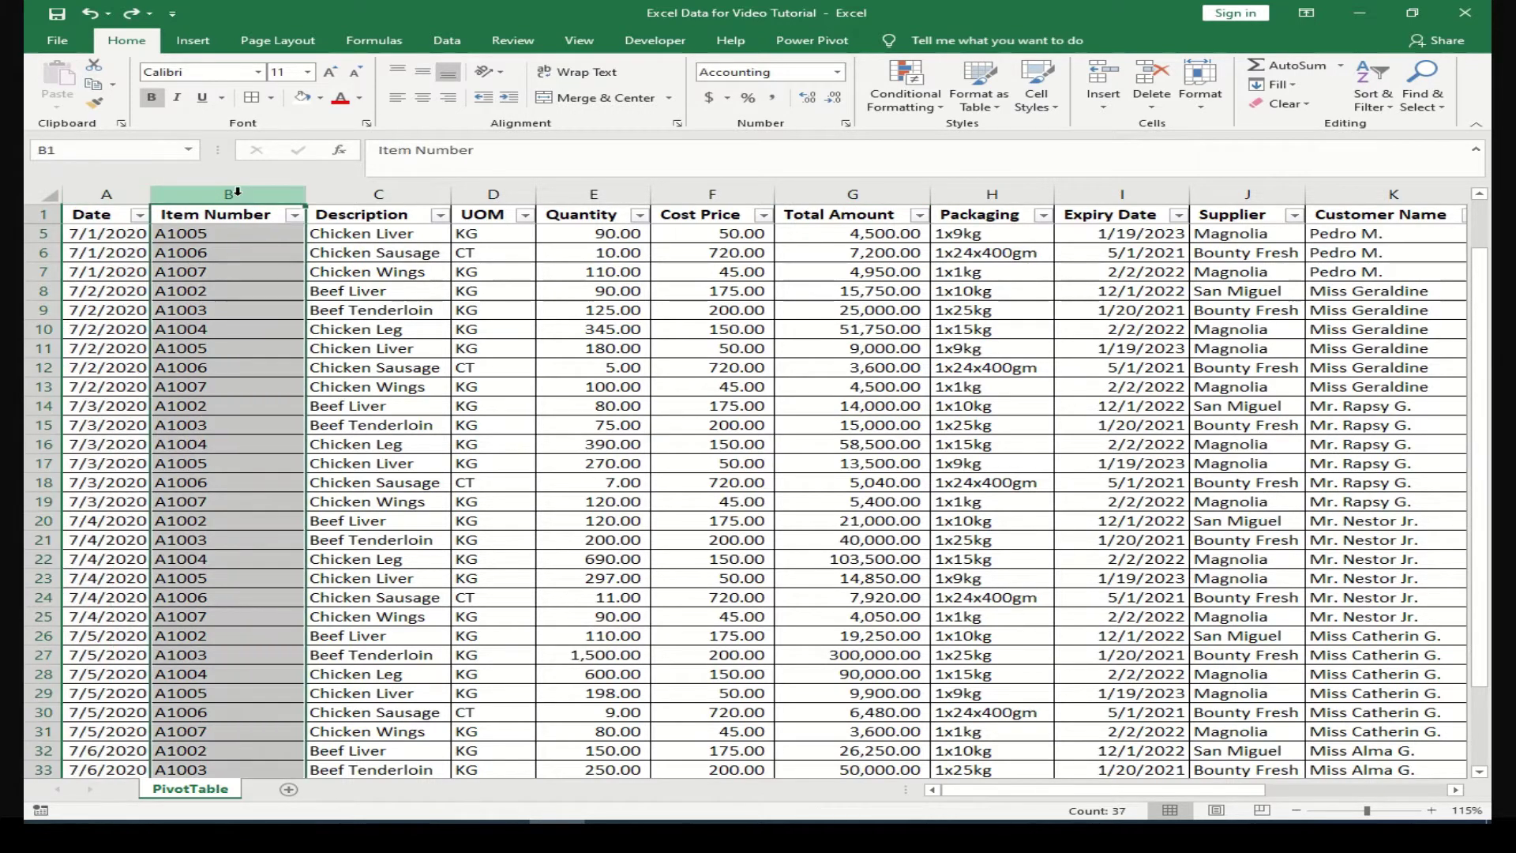
click(391, 193)
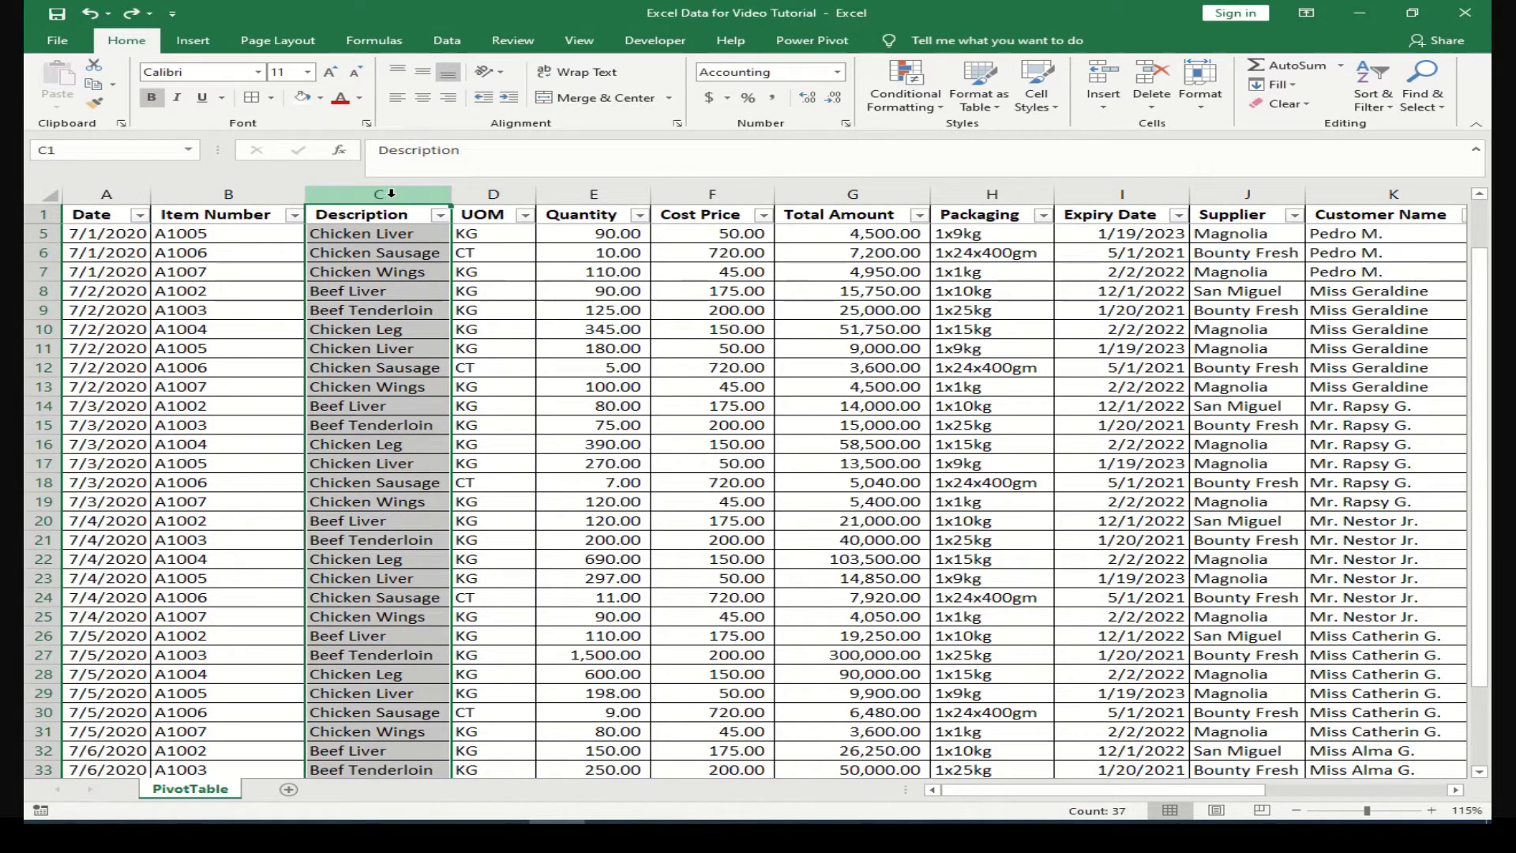
click(592, 193)
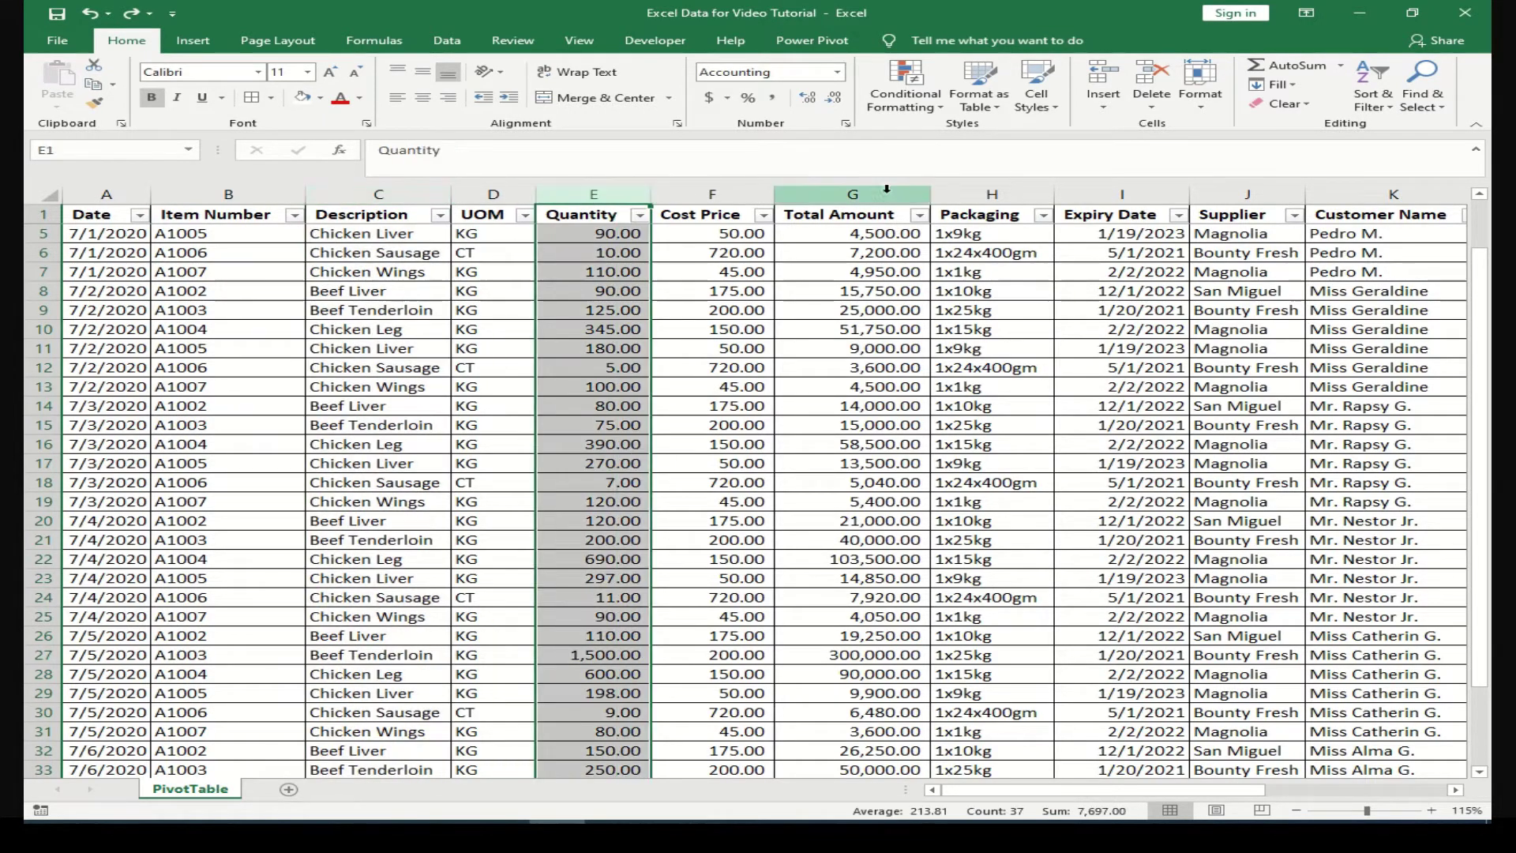
click(736, 195)
click(811, 193)
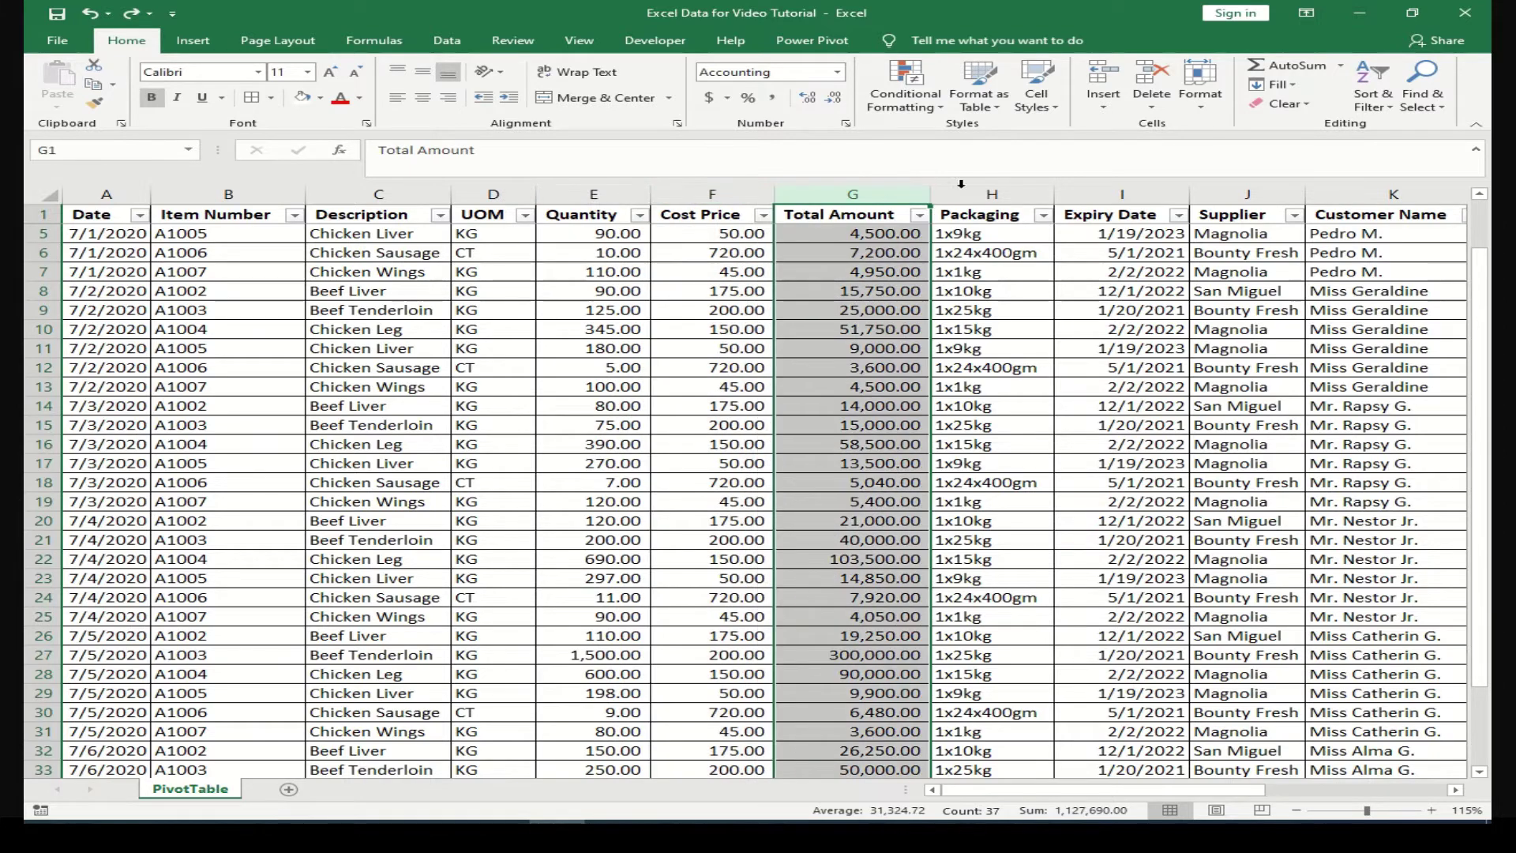
click(1125, 193)
click(1225, 197)
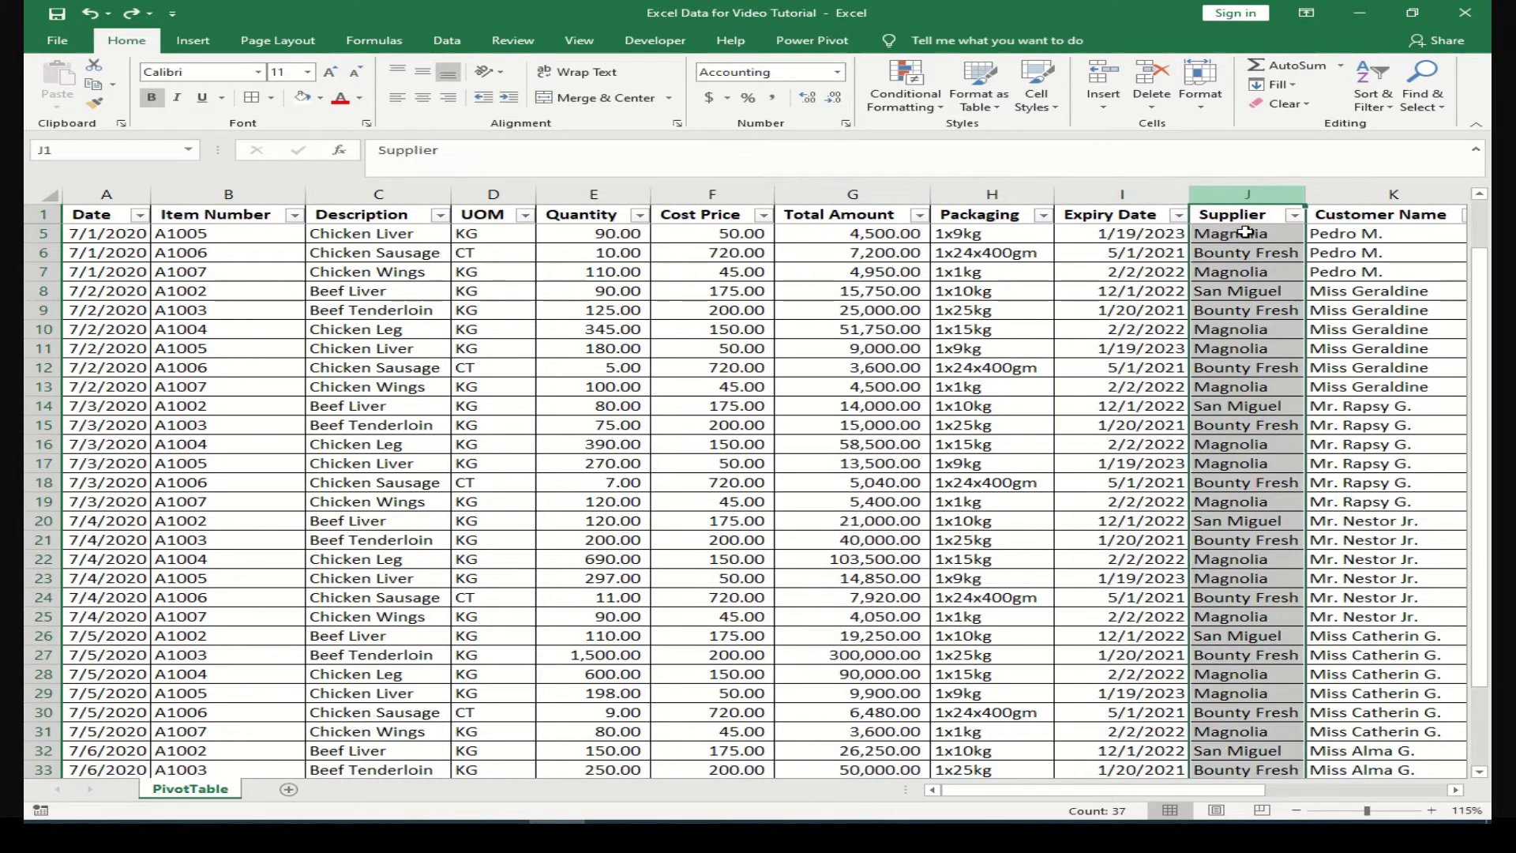
click(1455, 790)
click(1455, 790)
click(1455, 790)
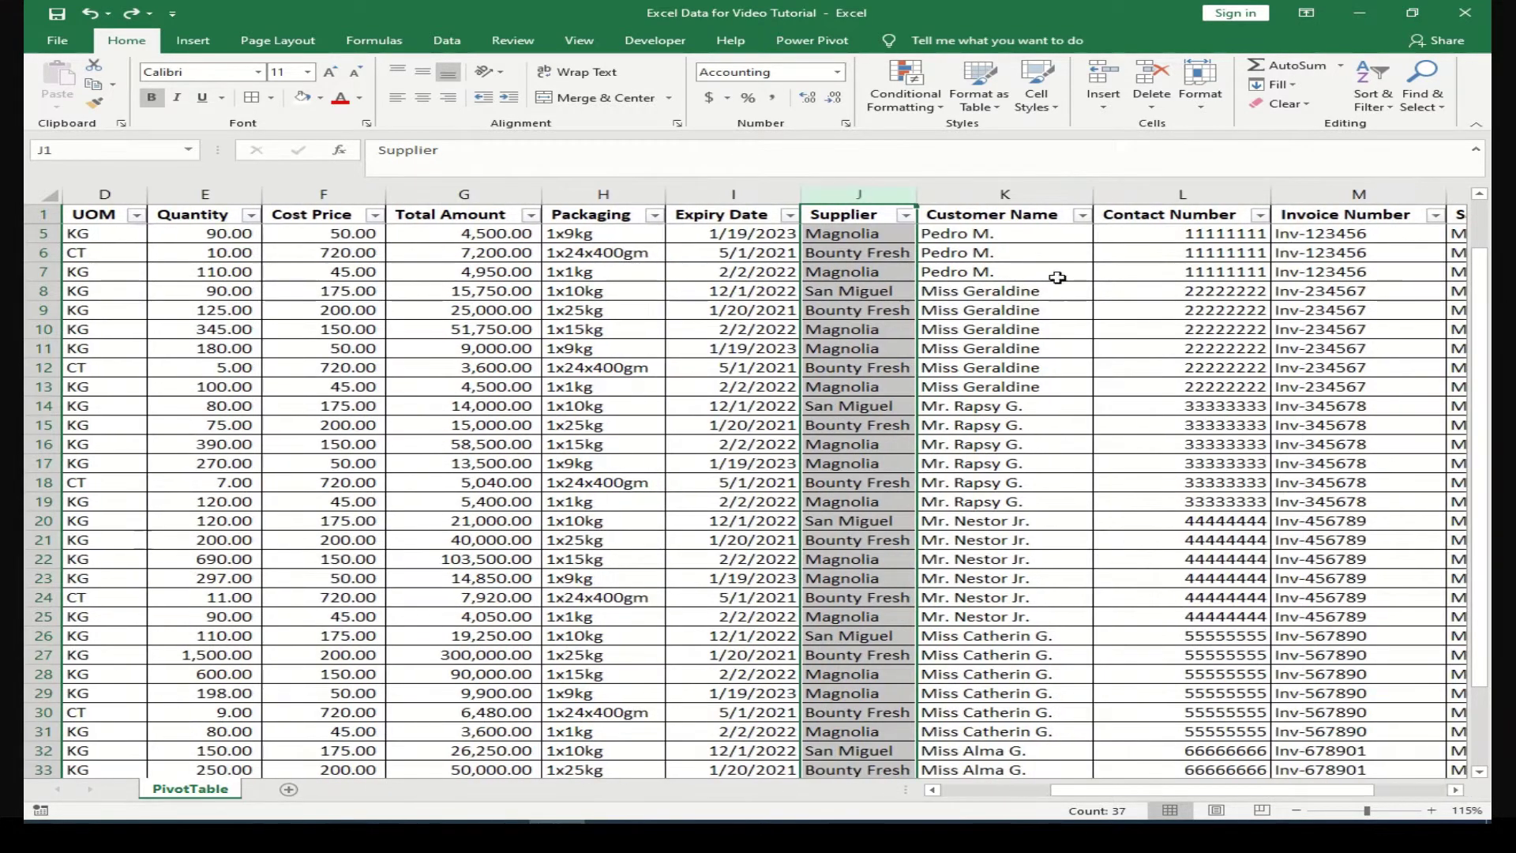
click(987, 197)
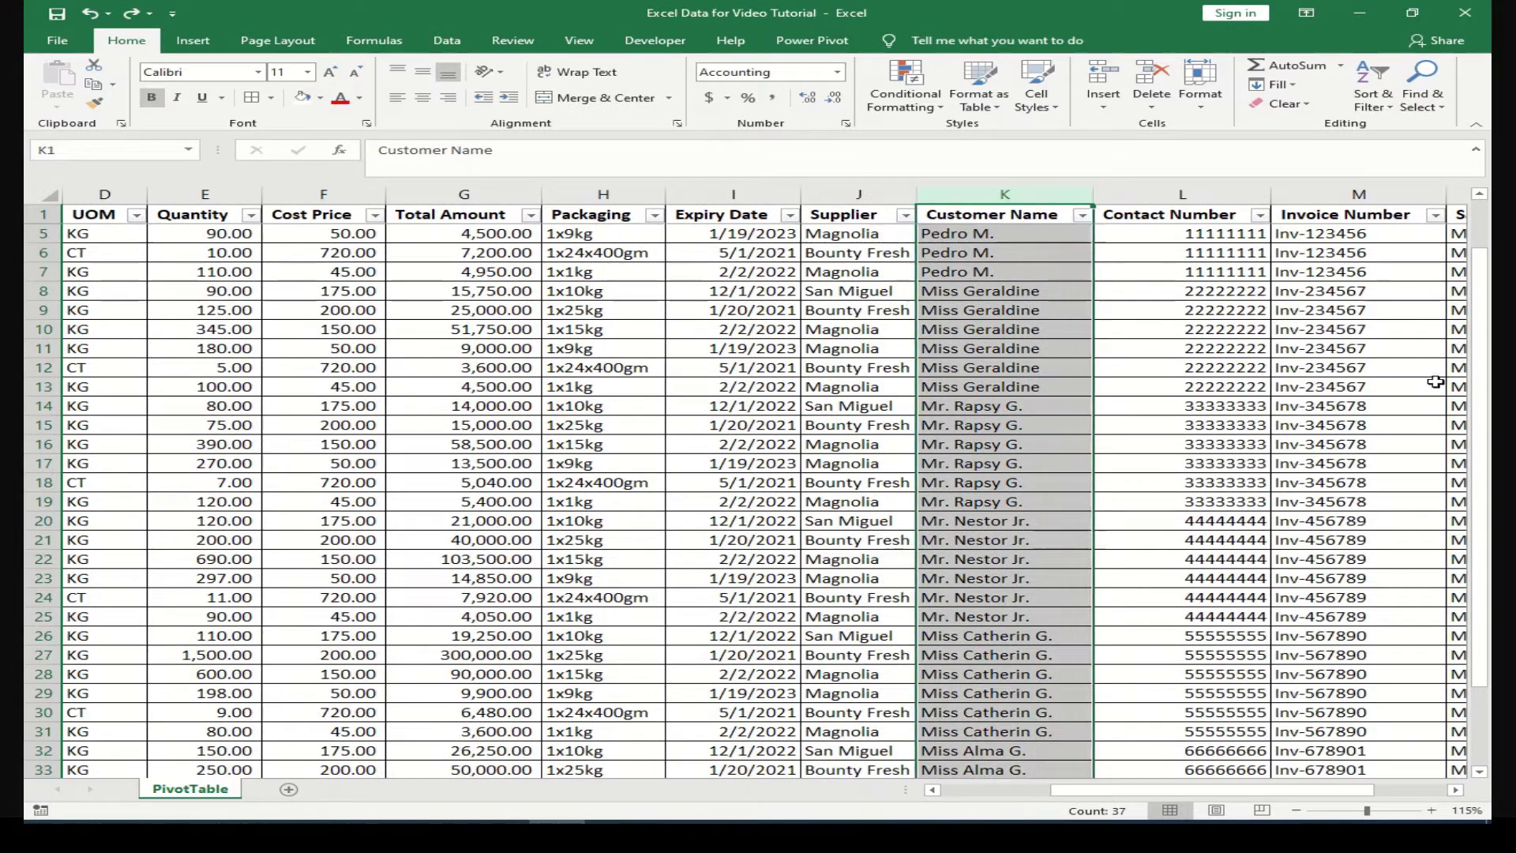
click(1455, 790)
click(1456, 790)
click(1342, 195)
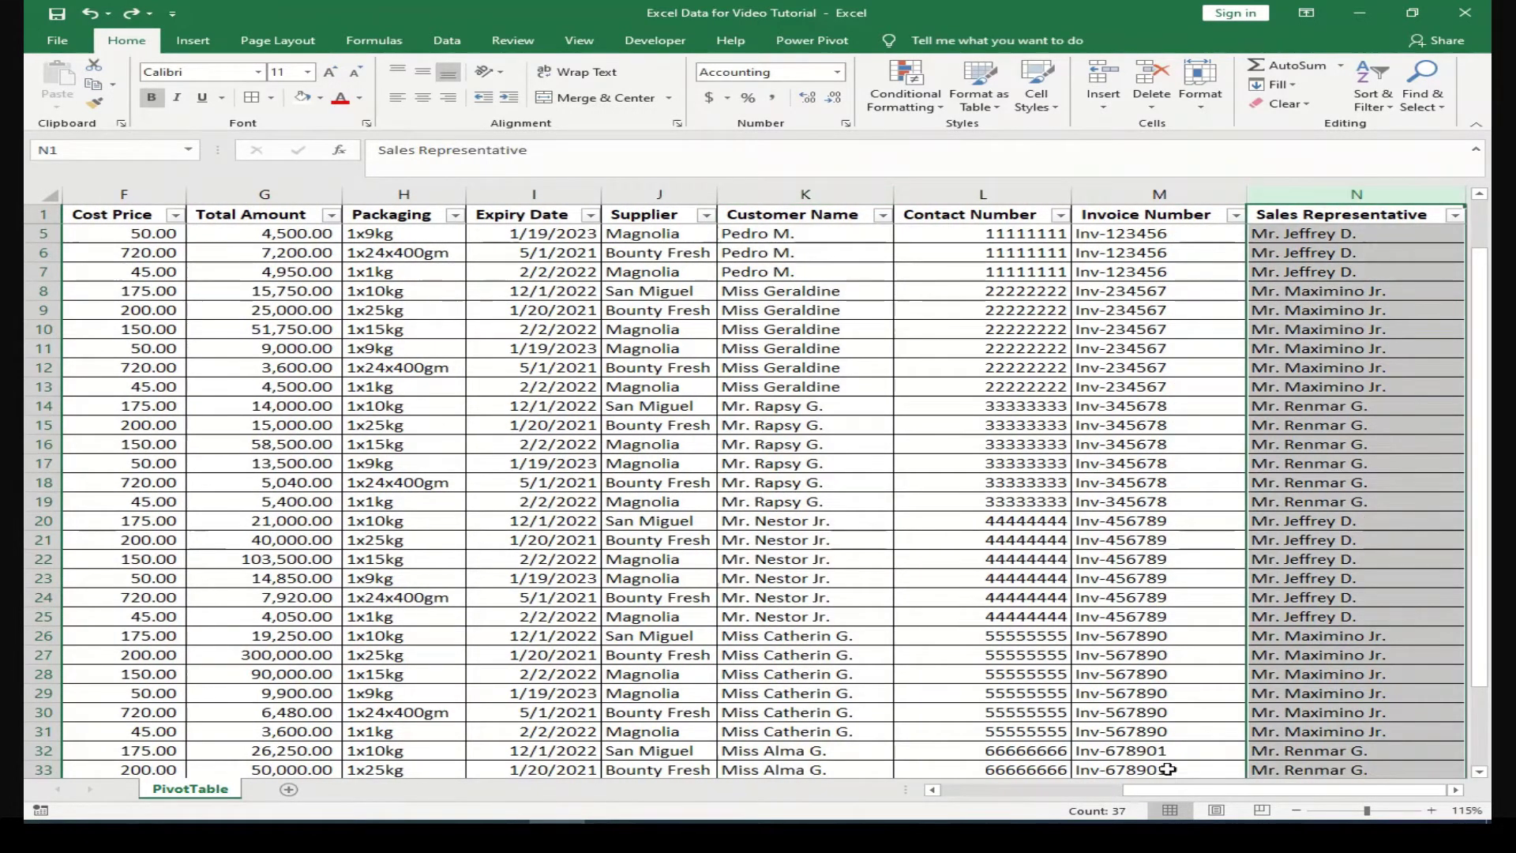
drag(1161, 790, 978, 789)
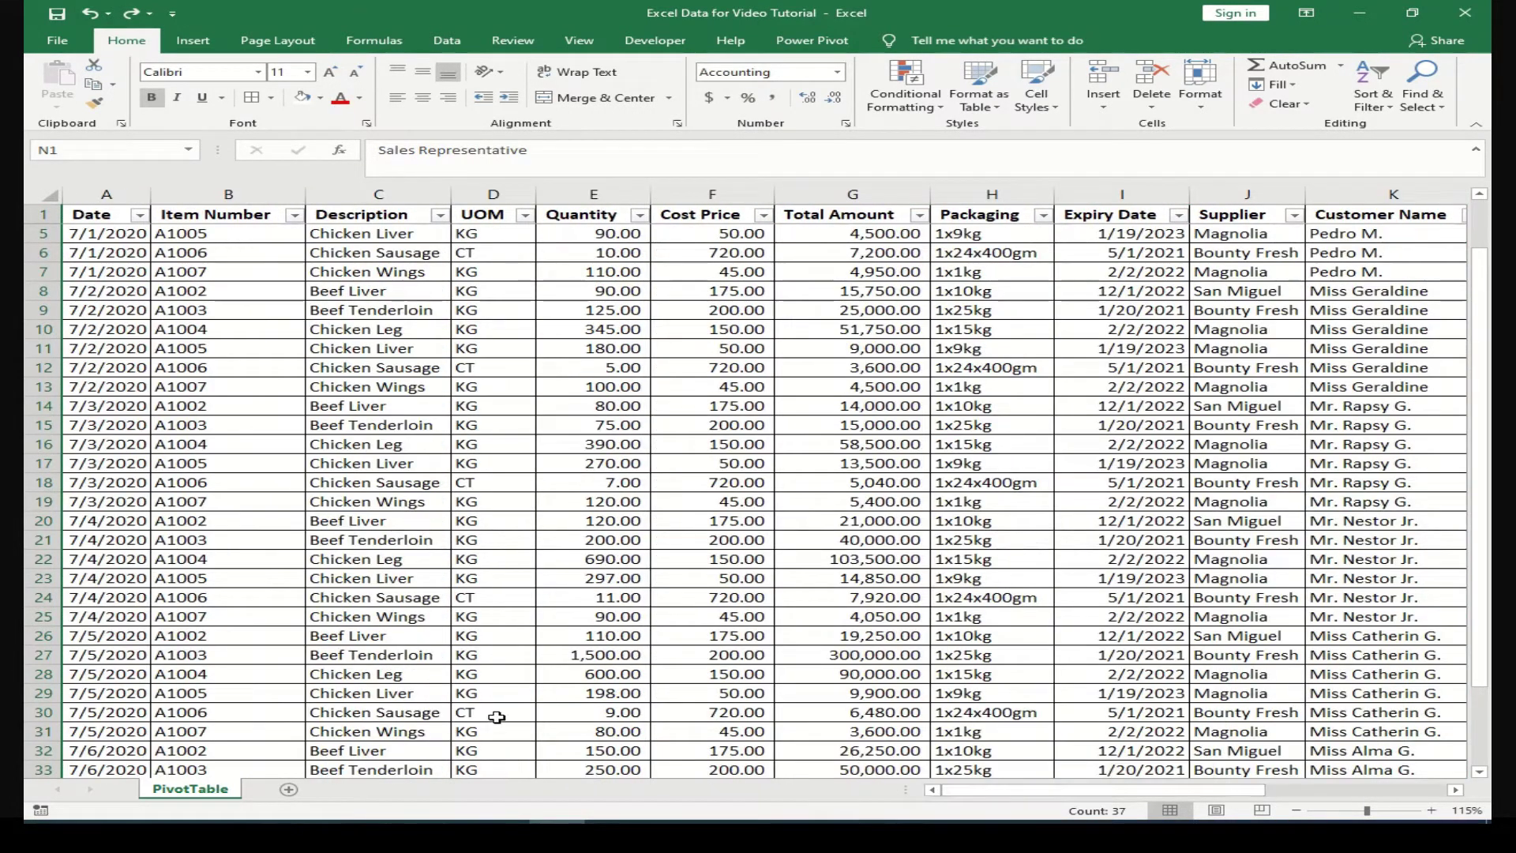
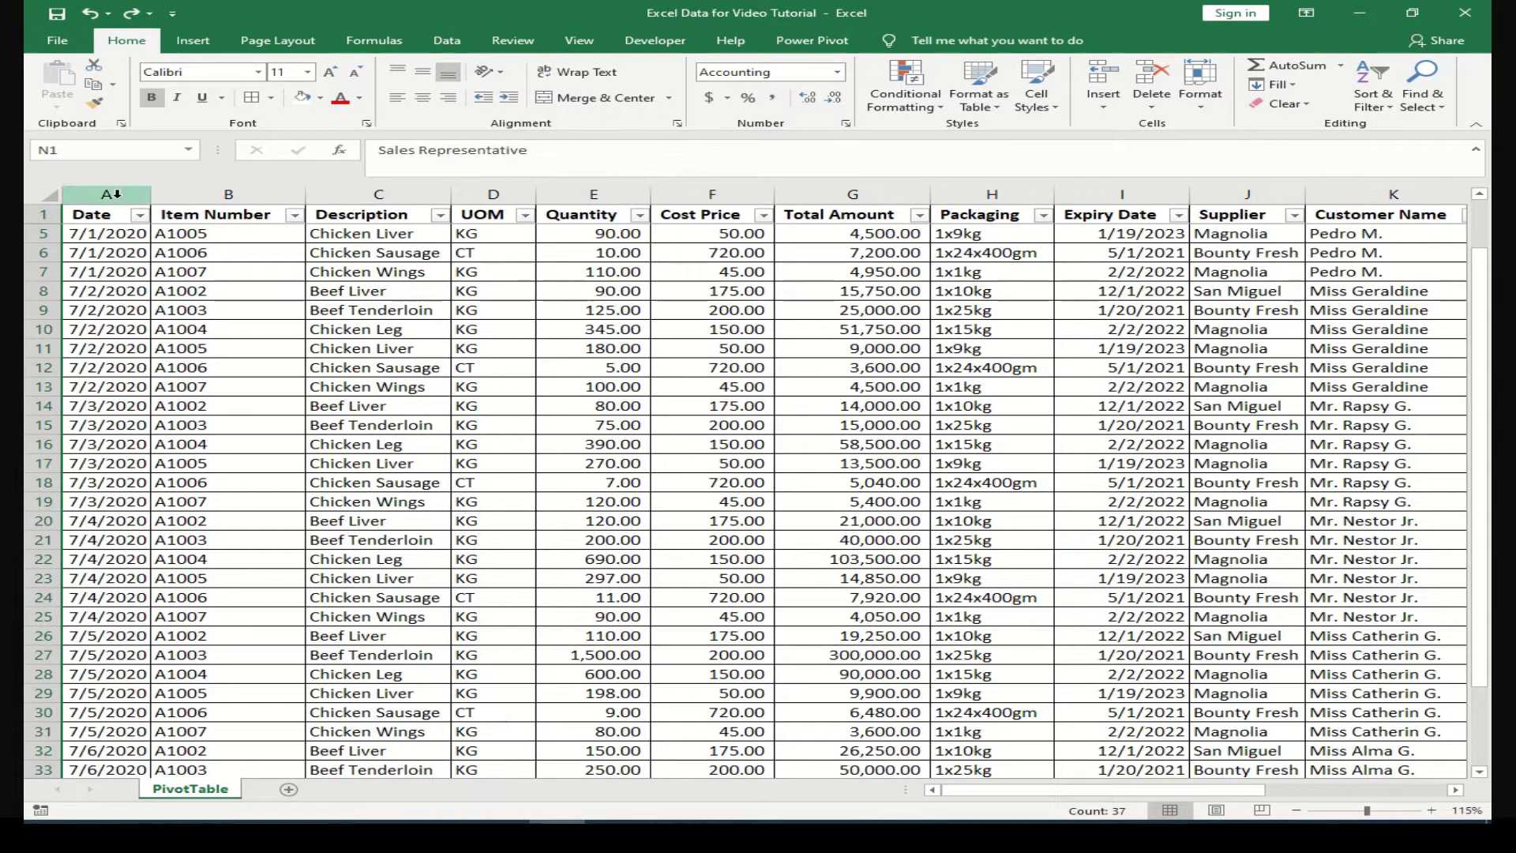
Inspect the Date column's filter list, close it unchanged, and switch to the Insert ribbon
click(140, 215)
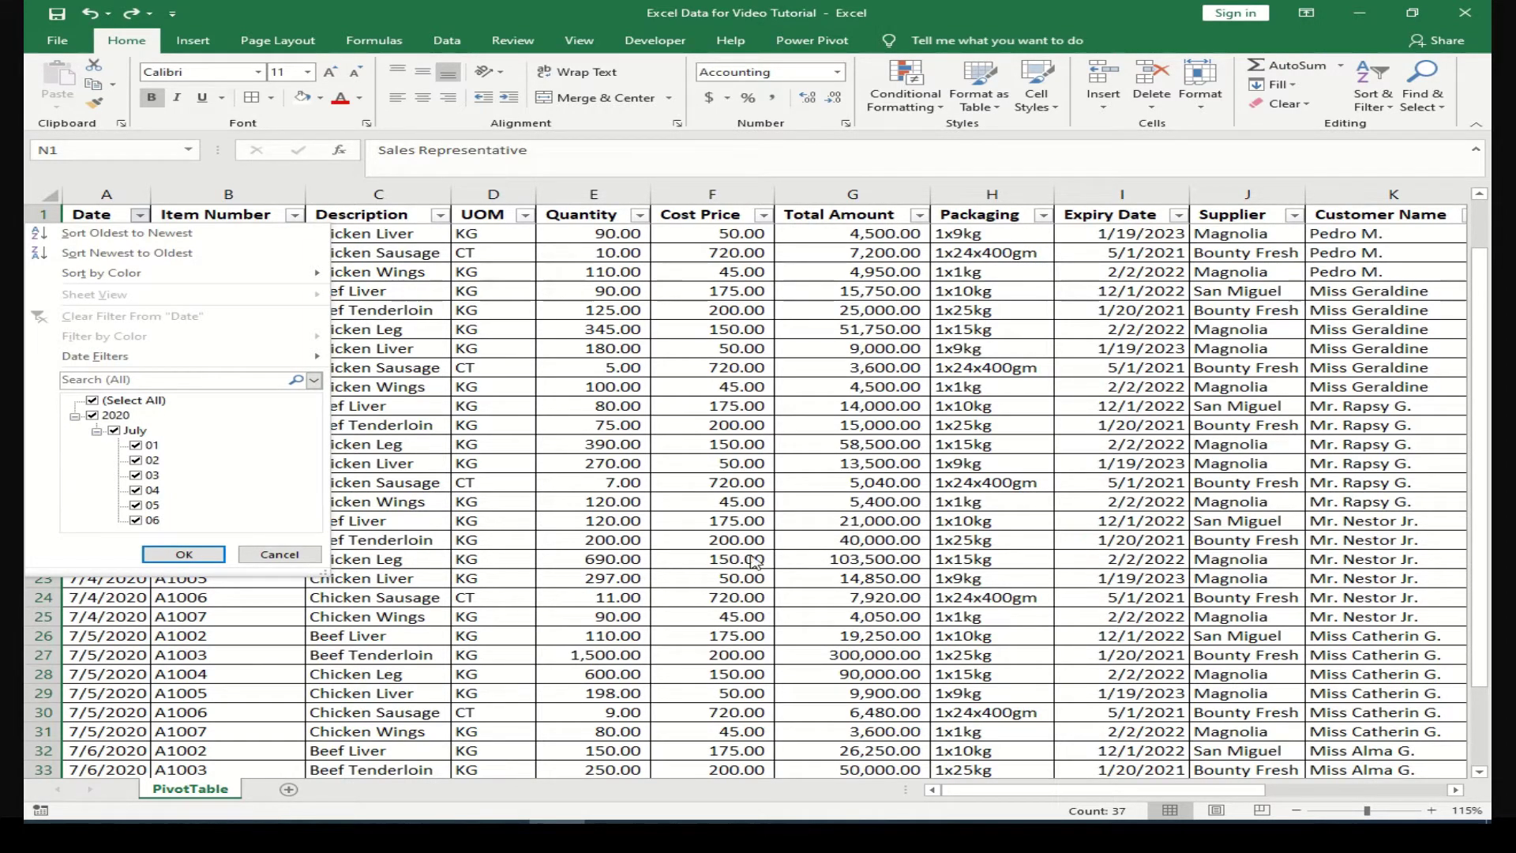
click(554, 530)
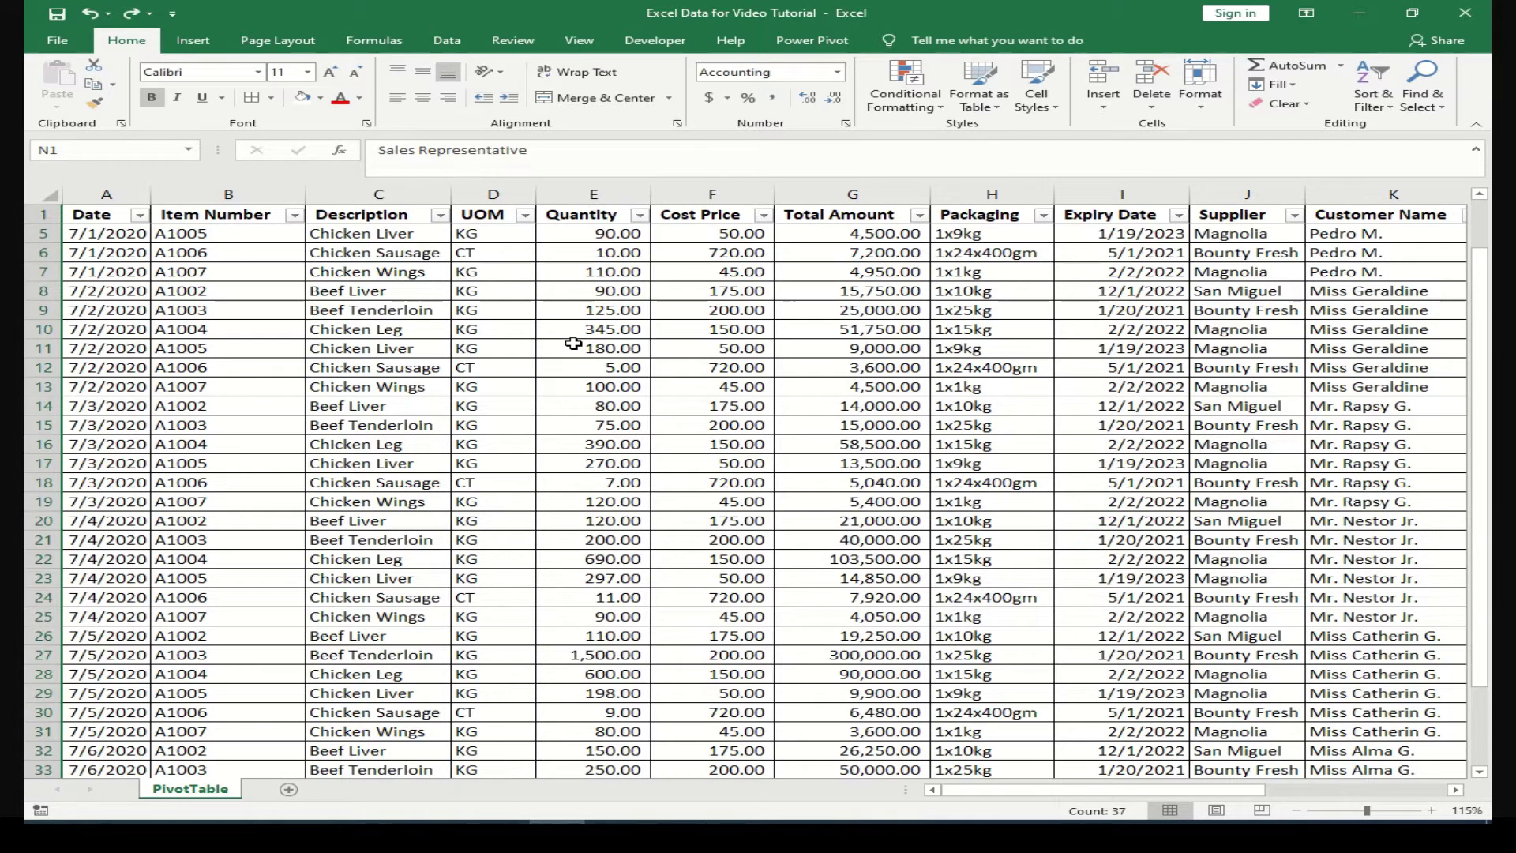
click(194, 42)
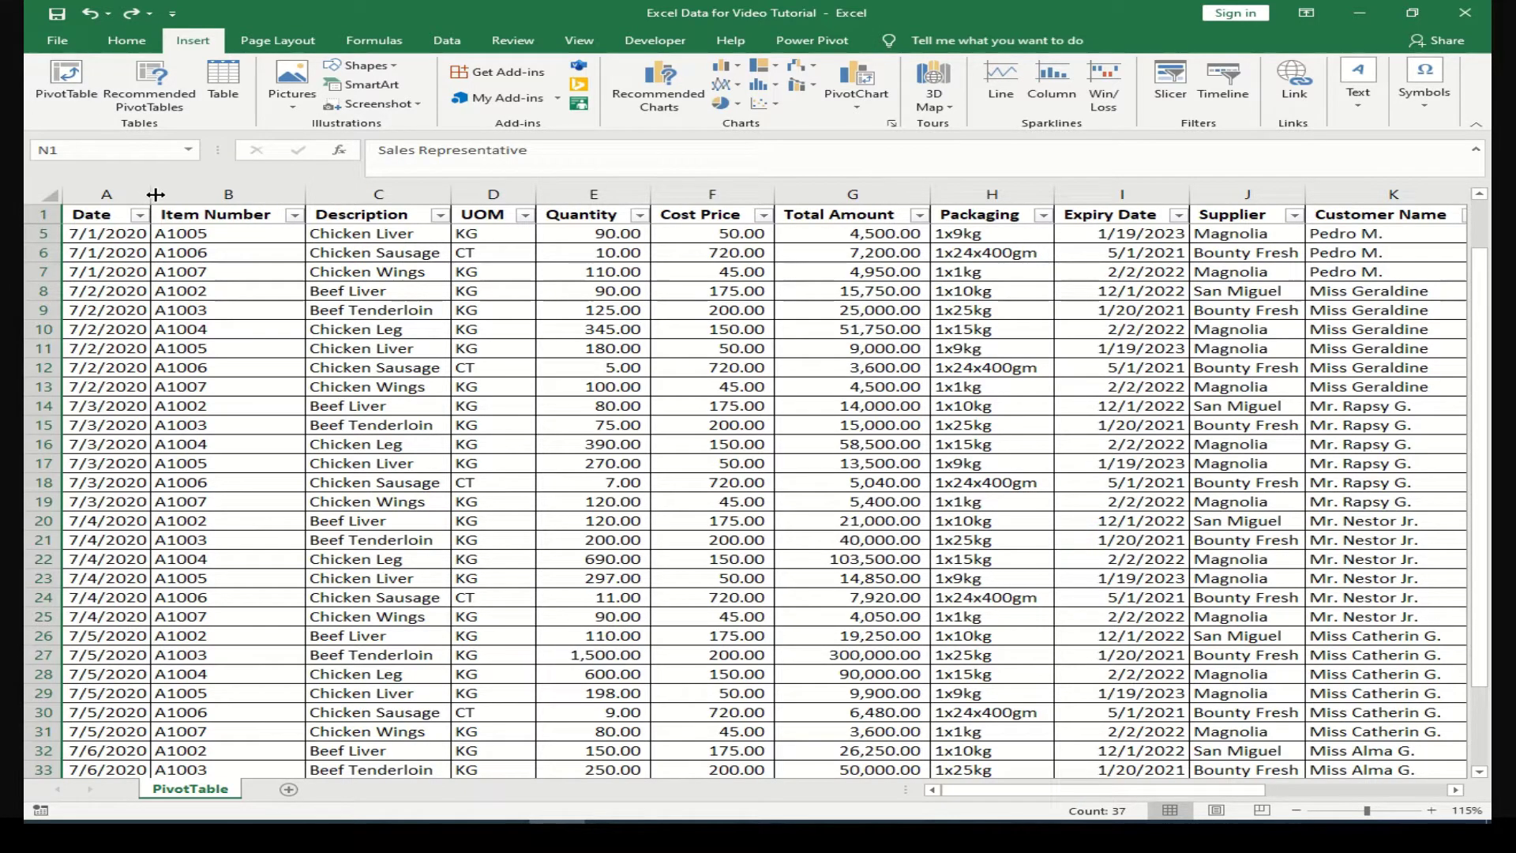
Widen column A and begin converting the sales data A1:N37 into a table
drag(155, 195, 171, 194)
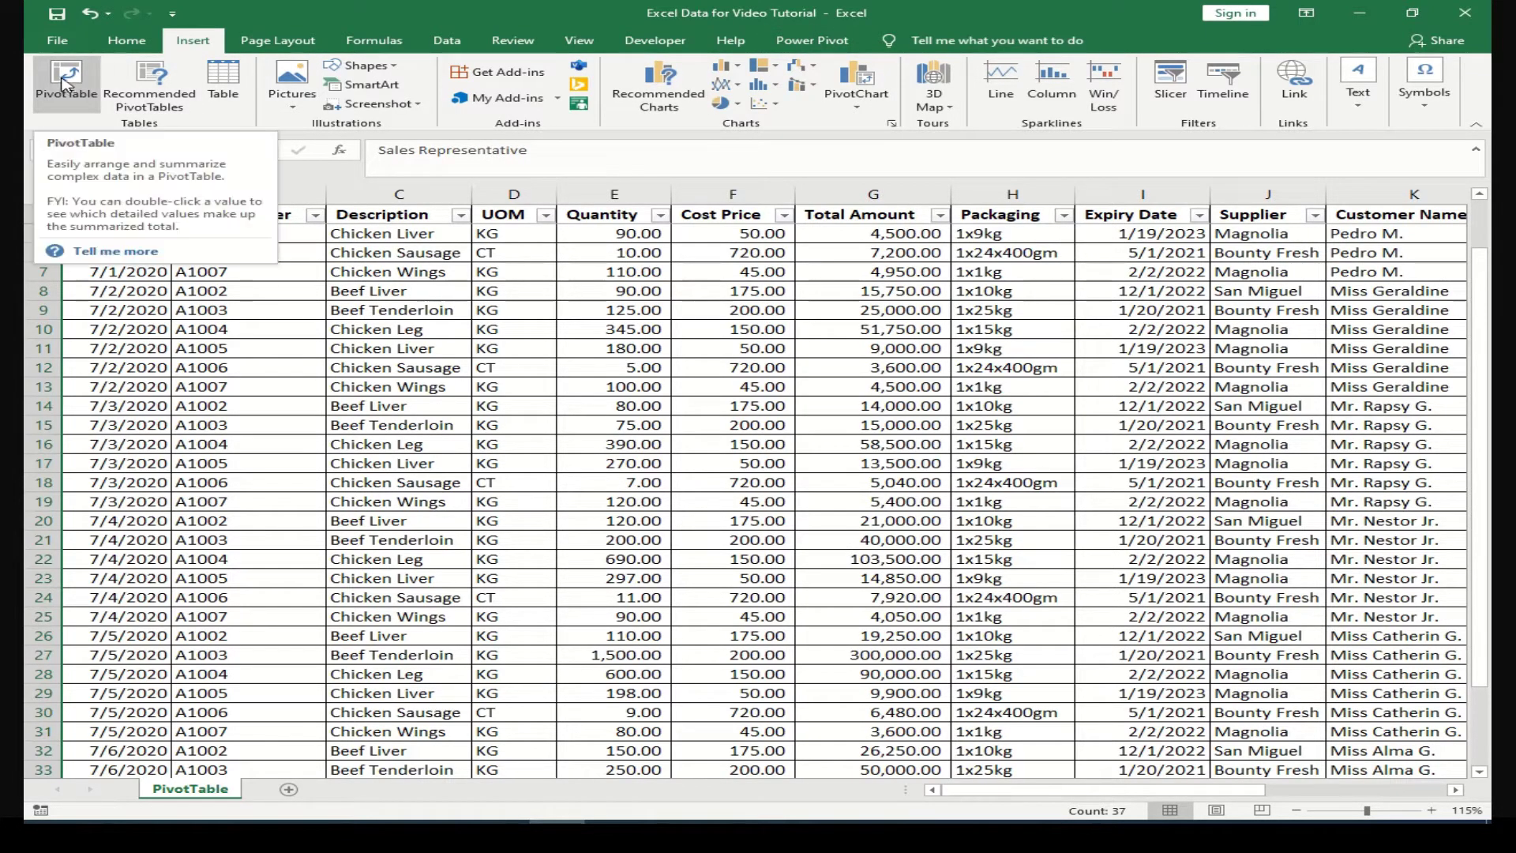
click(383, 253)
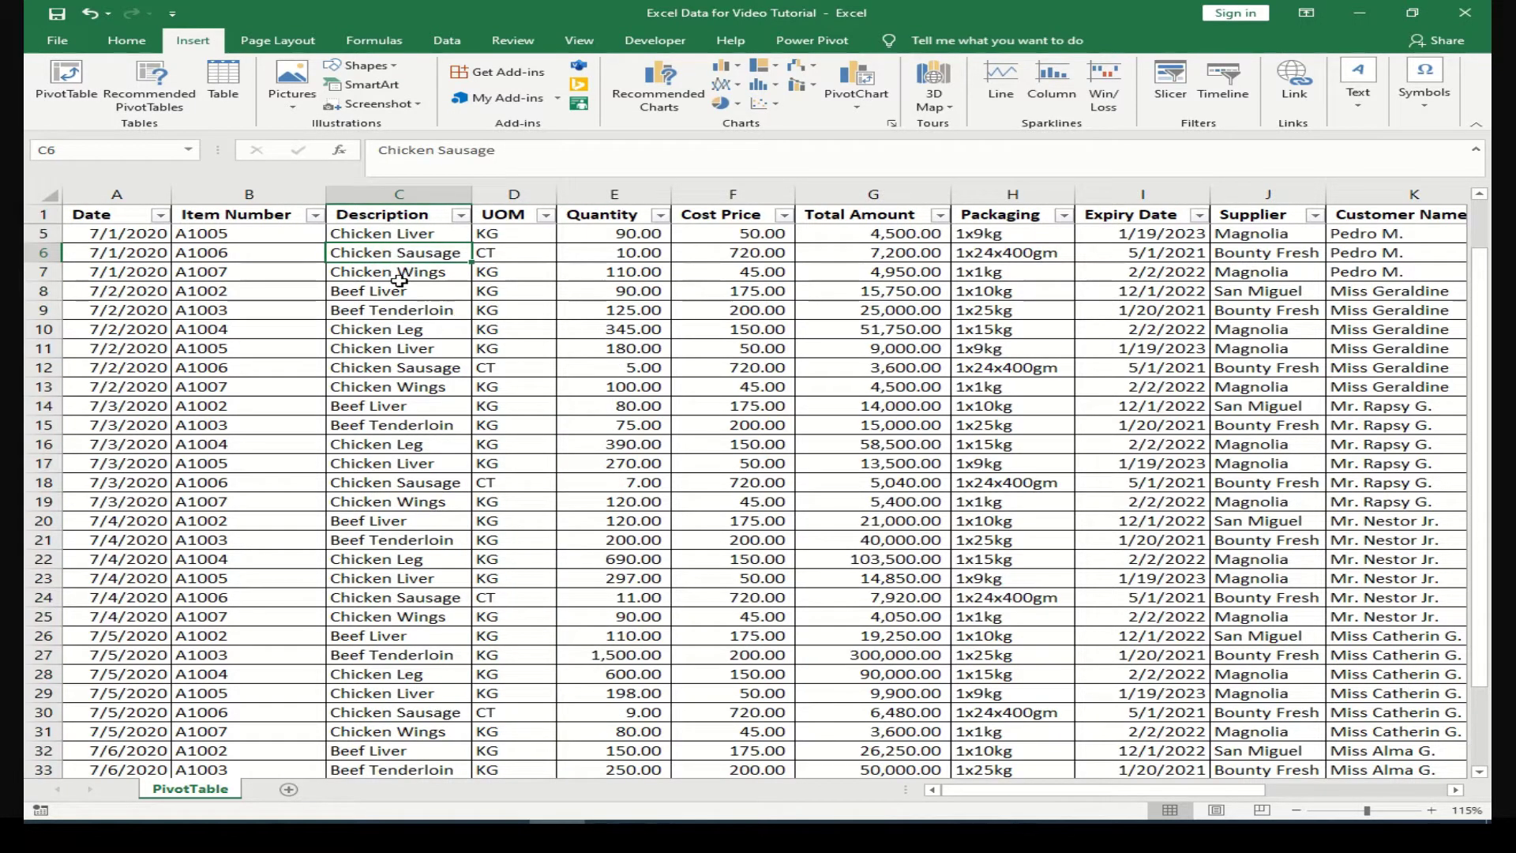
click(420, 309)
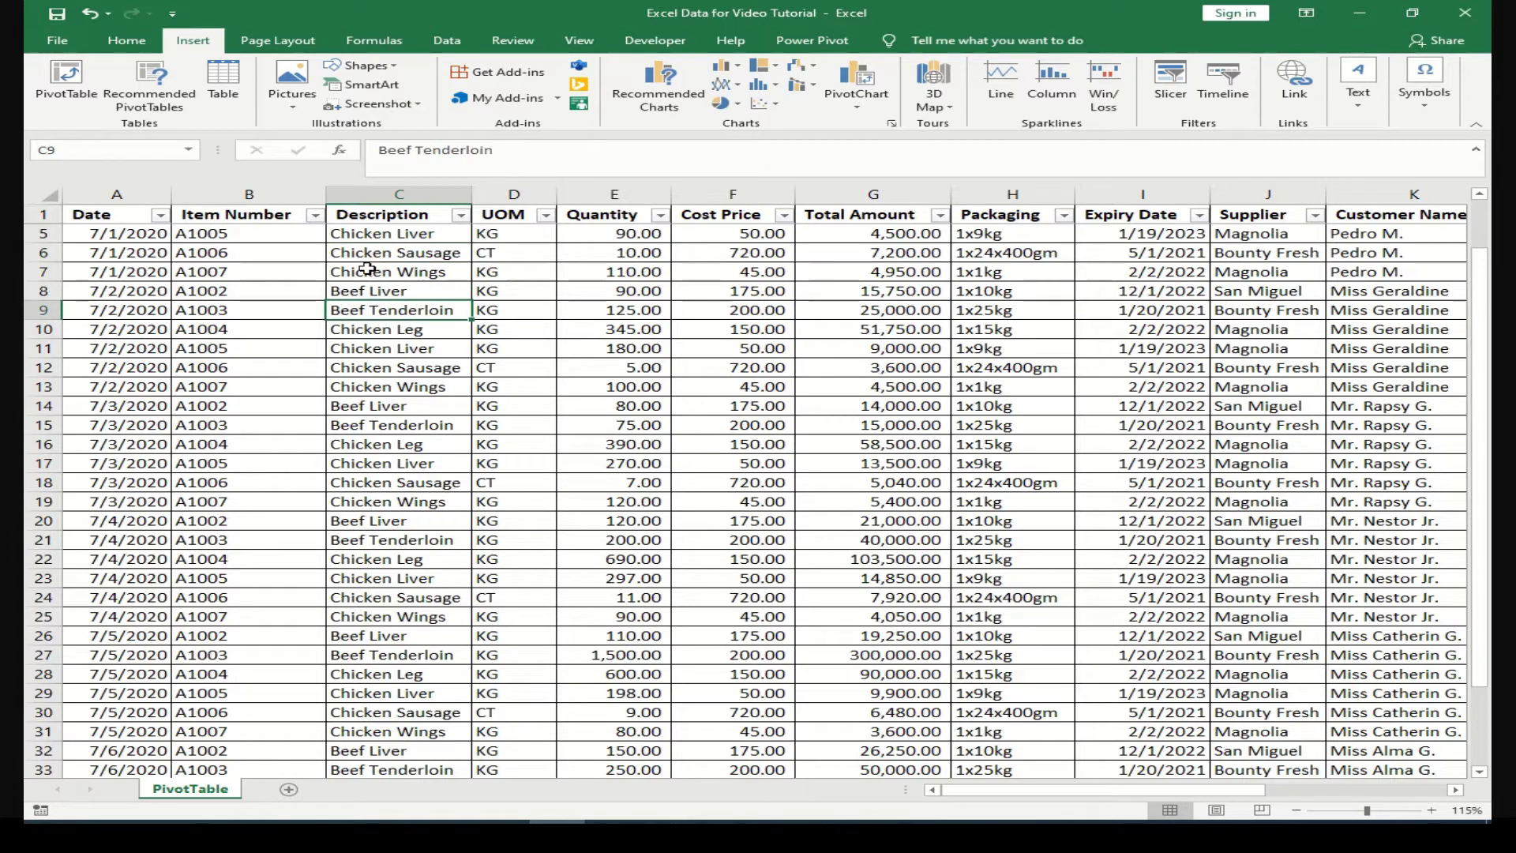
click(369, 269)
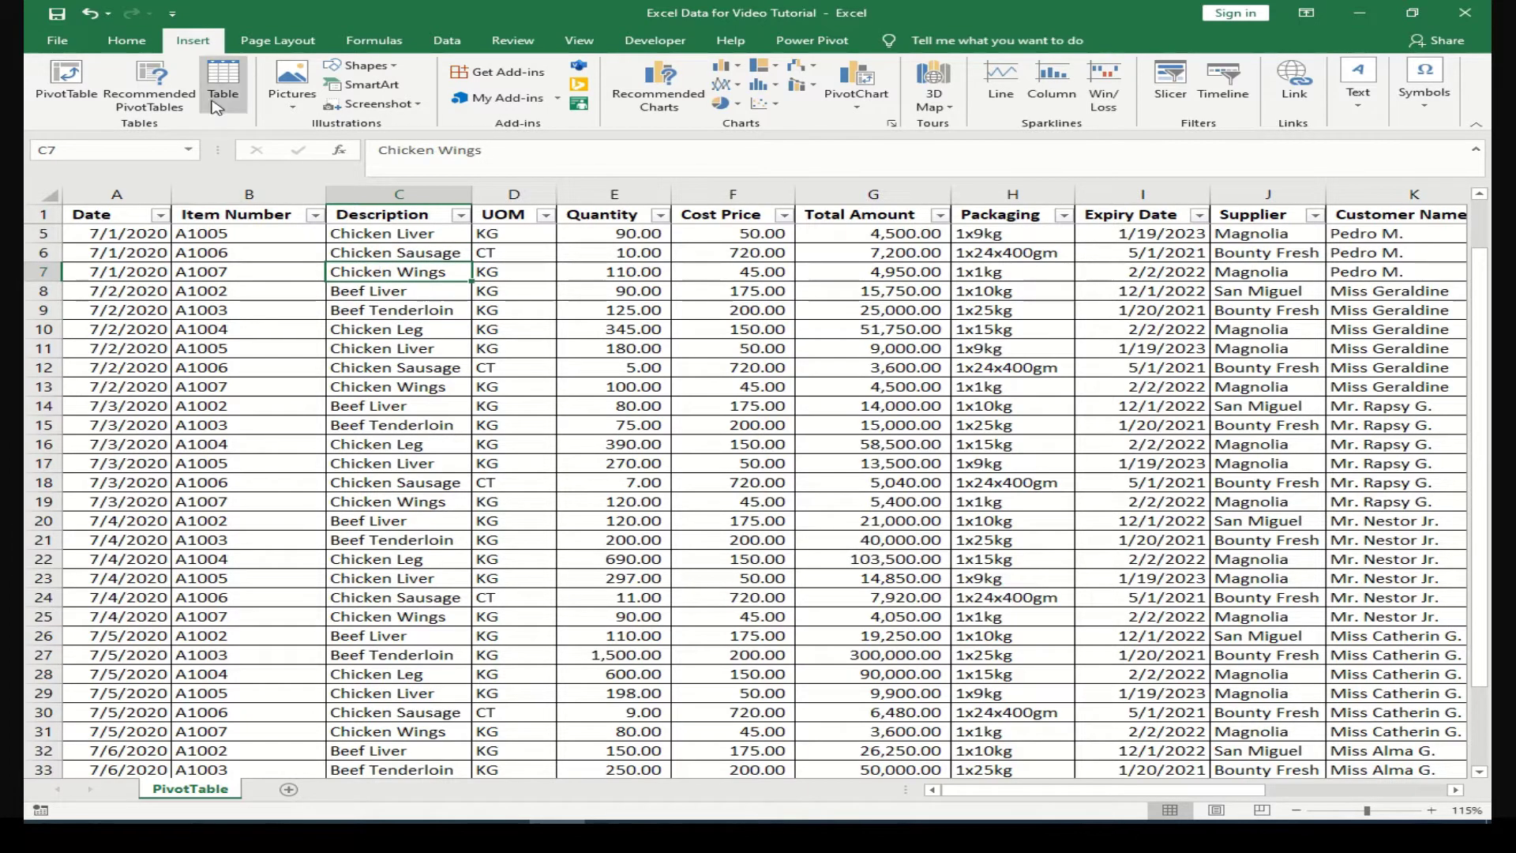
click(234, 81)
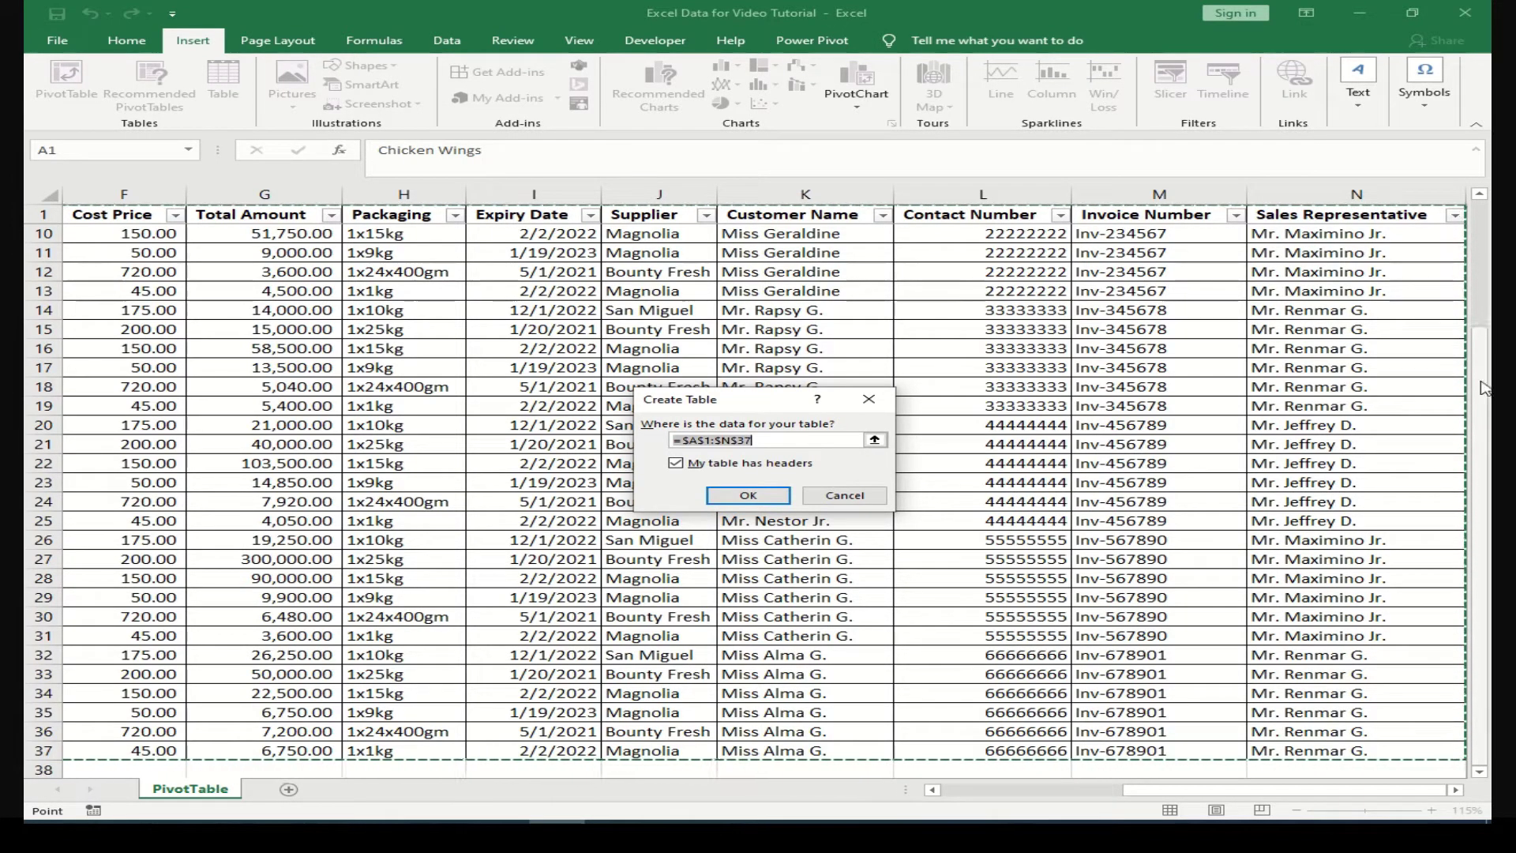
Confirm creating the table from A1:N37 with headers and return to the top of the sheet
click(748, 495)
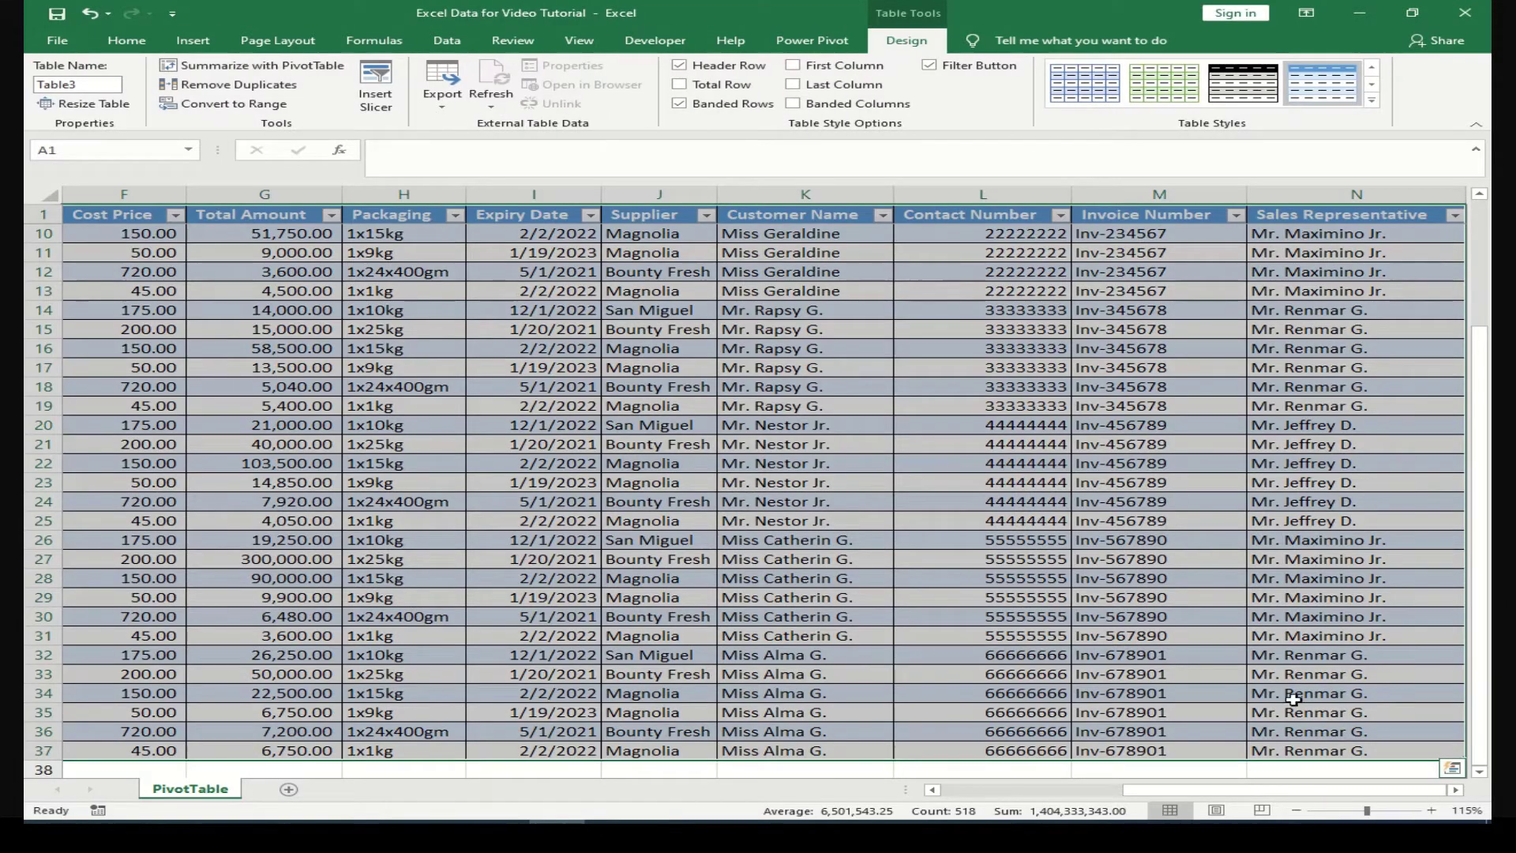
drag(1246, 792, 1067, 795)
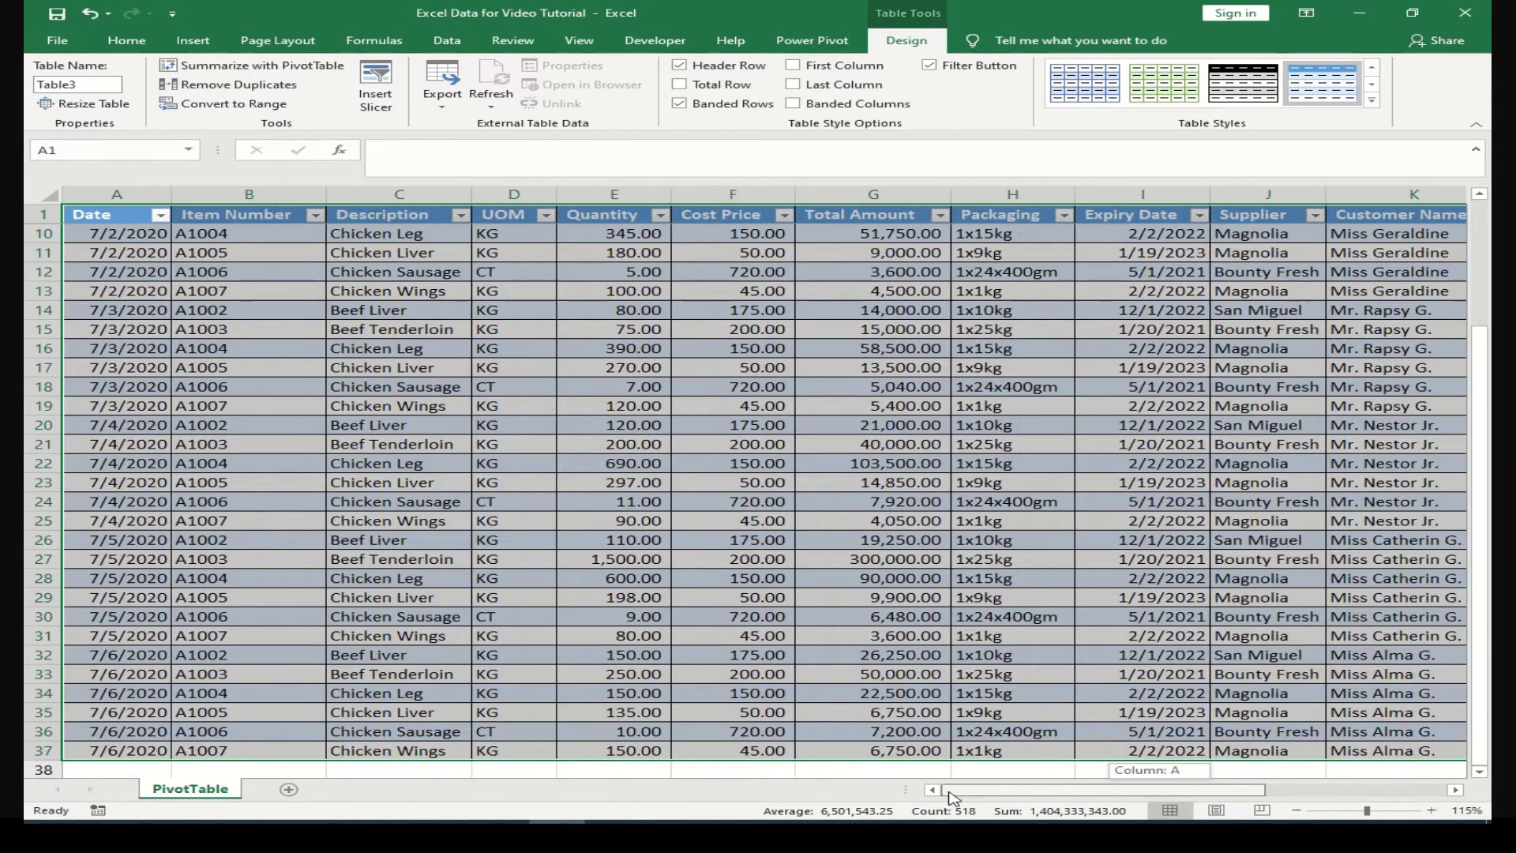
scroll(886, 599, up, 3)
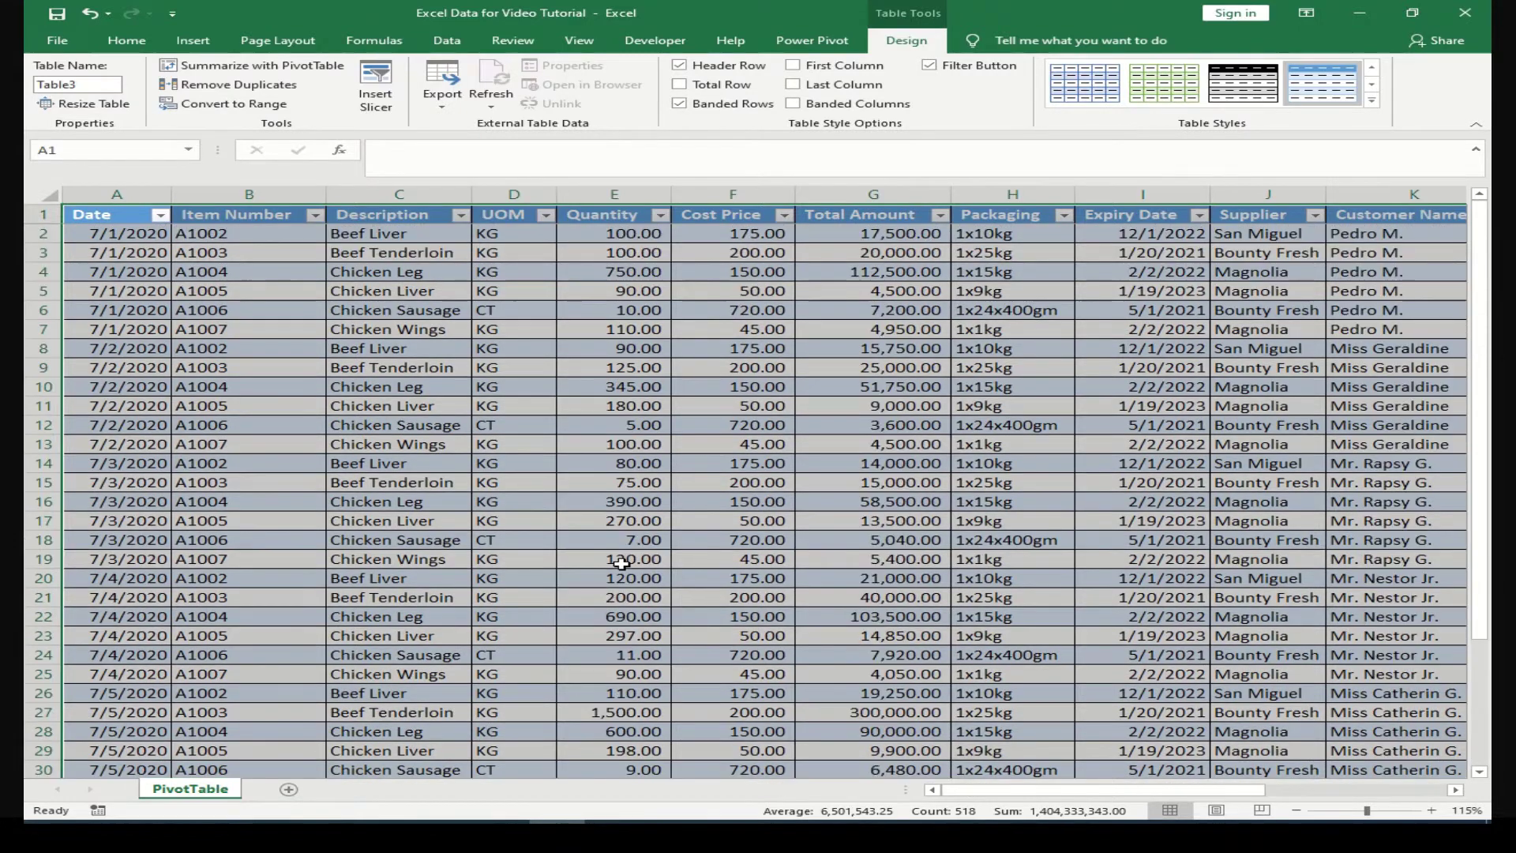
Review the Date filter list and the table name Table3, then select cell E8
click(163, 215)
click(463, 319)
click(87, 84)
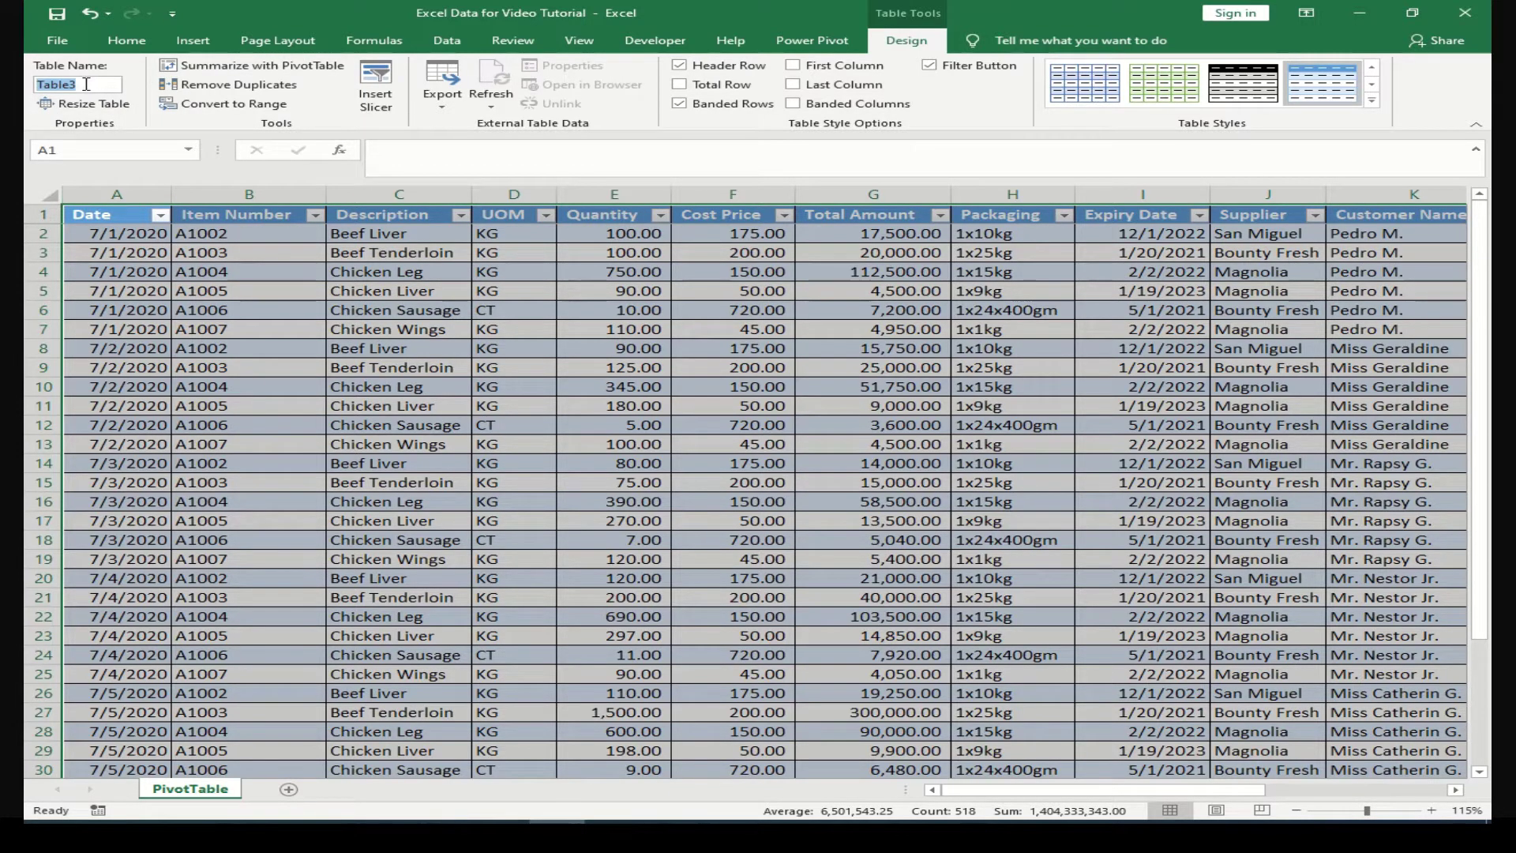
click(563, 346)
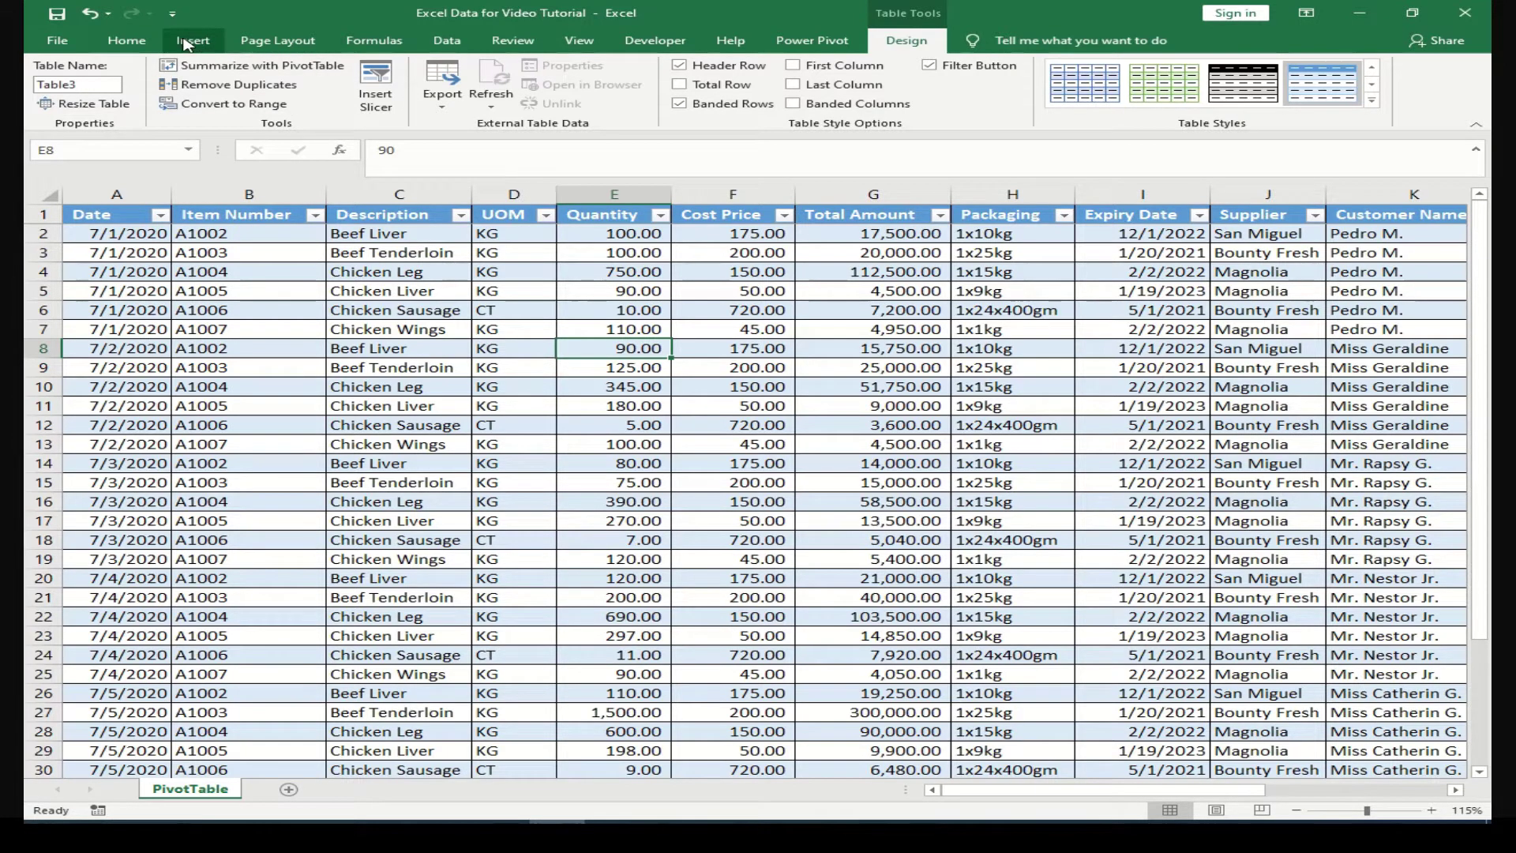
Insert PivotTable1 from Table3 on a new Sheet2, then return to the sales data sheet
click(191, 46)
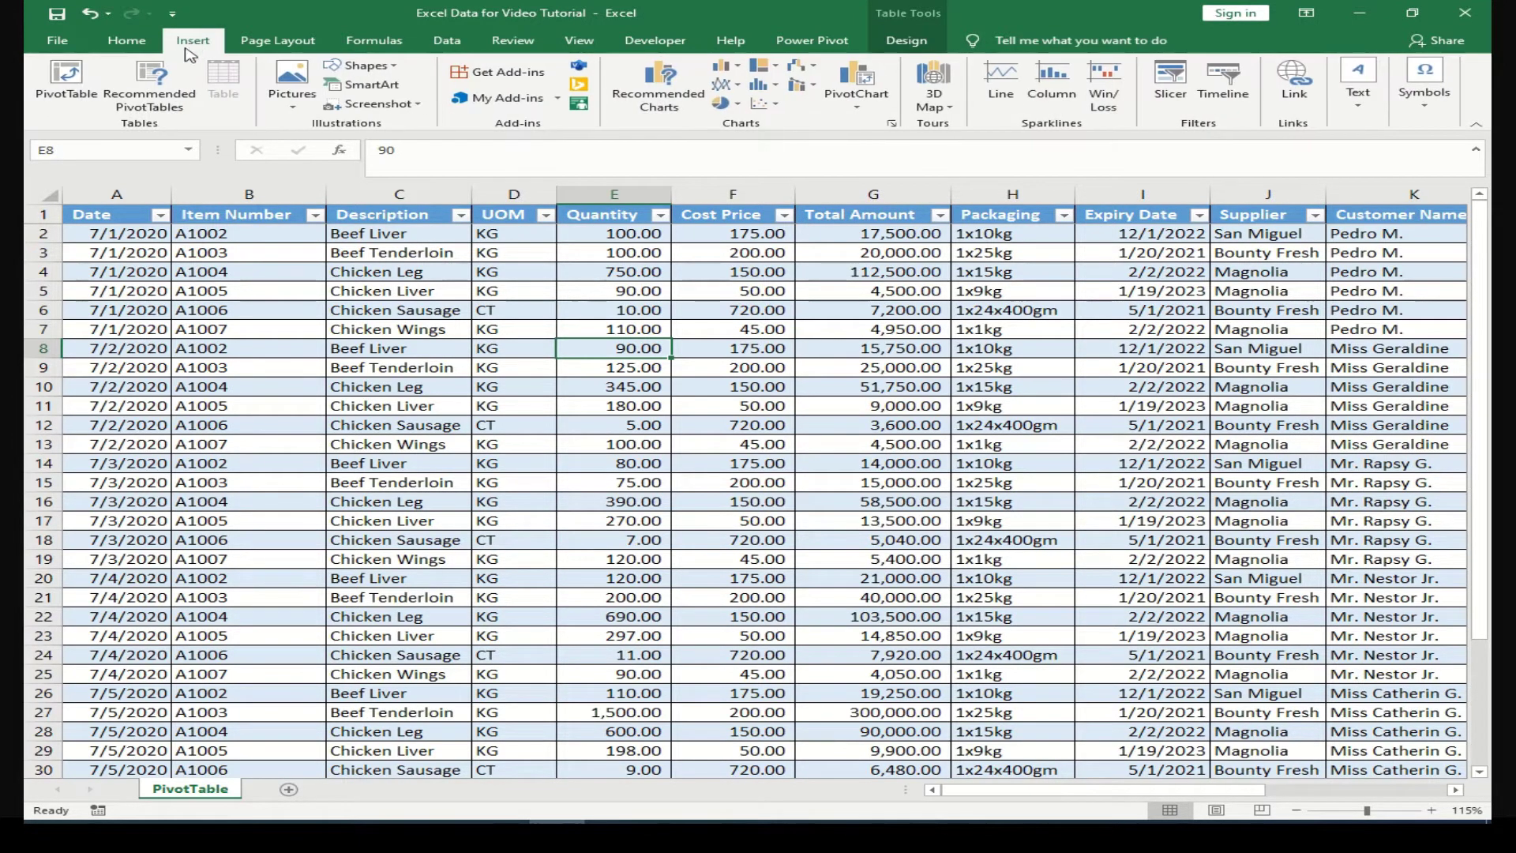
click(66, 79)
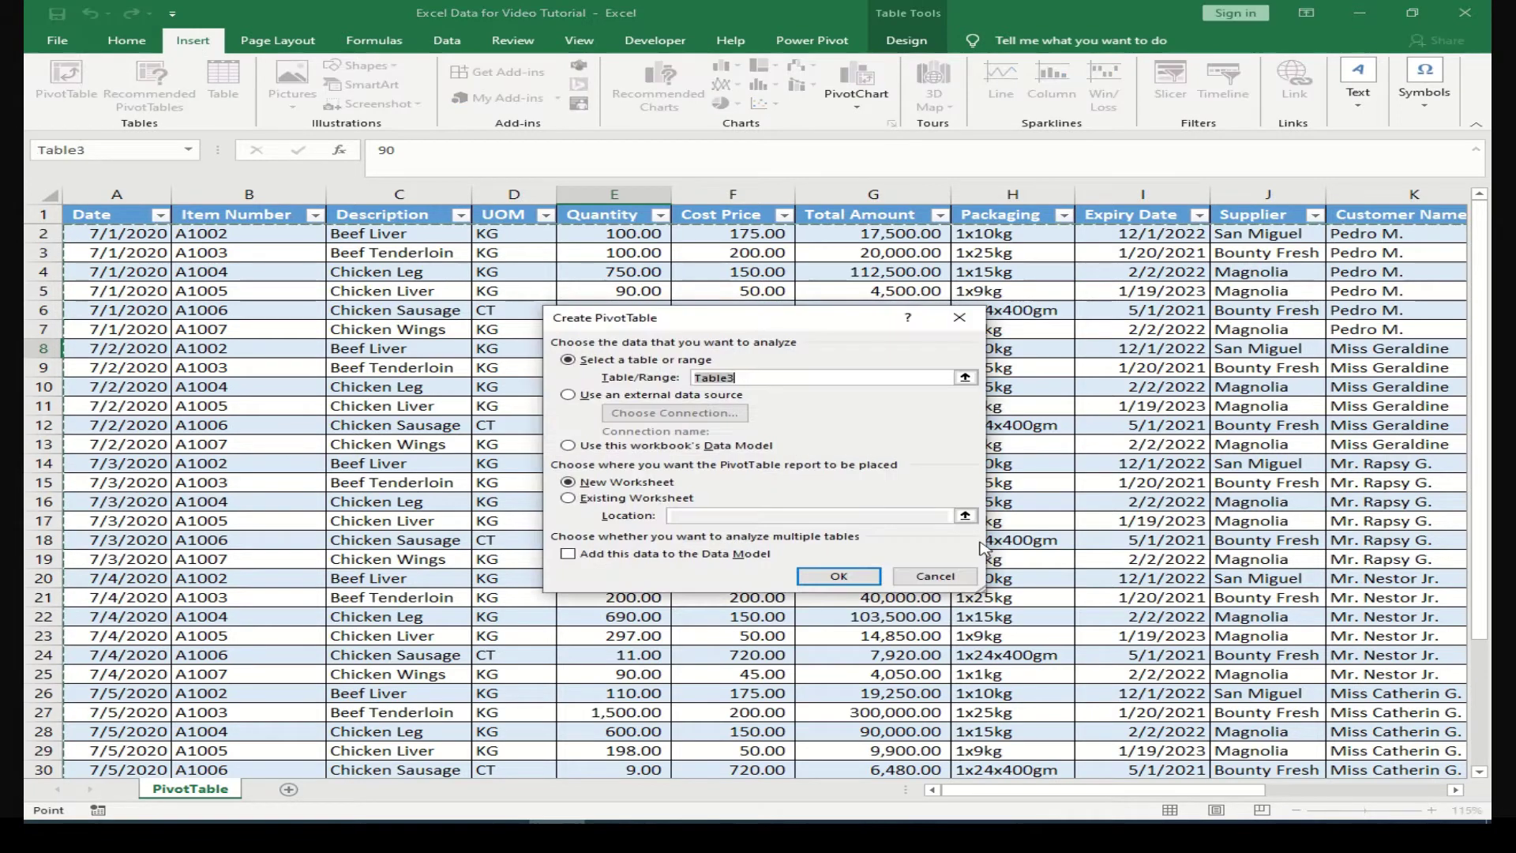
click(838, 577)
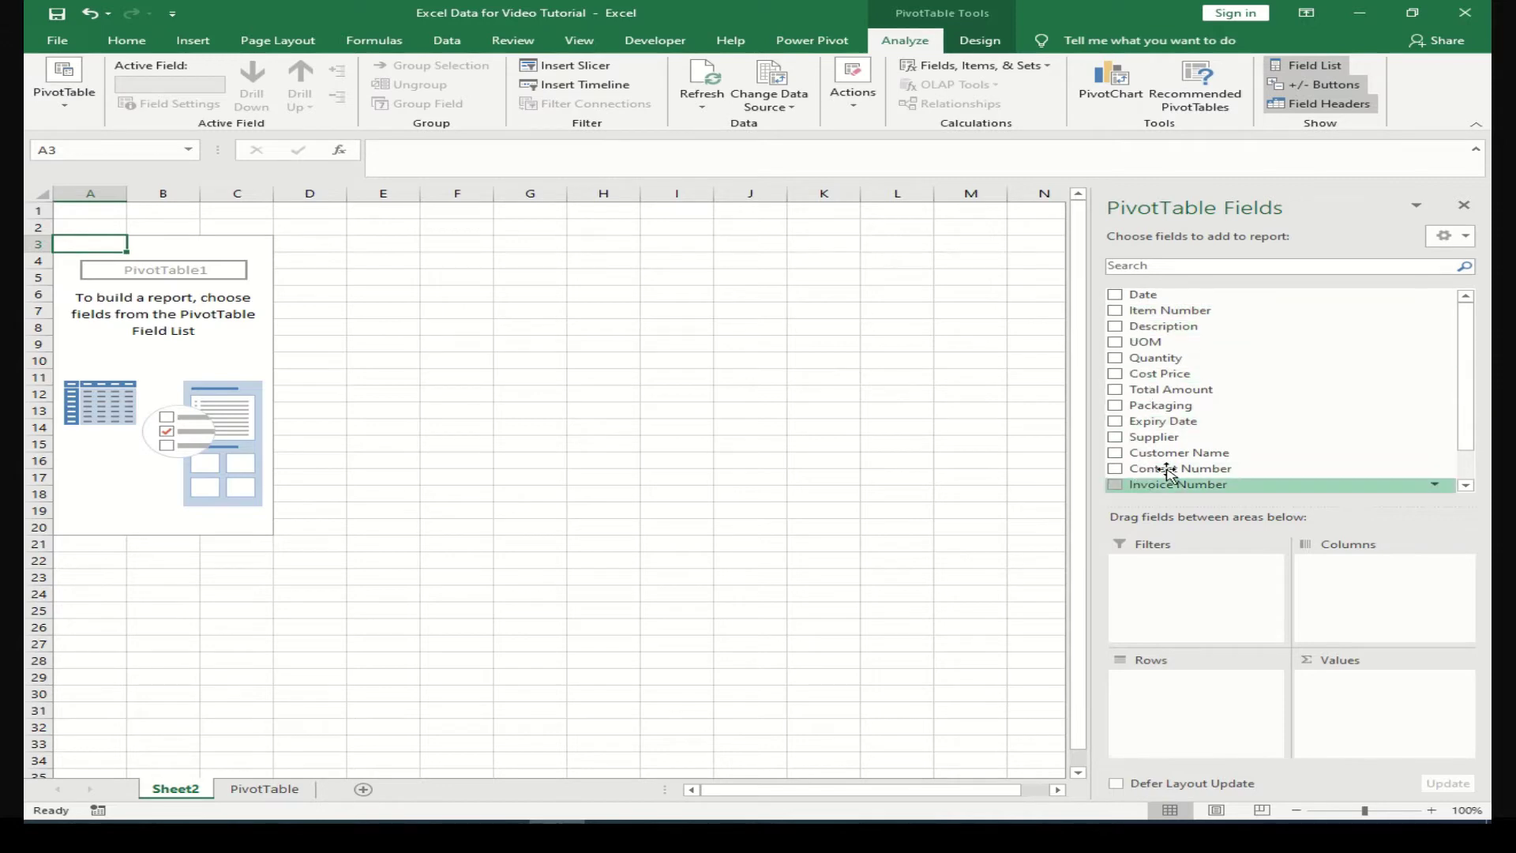
drag(1468, 364, 1475, 447)
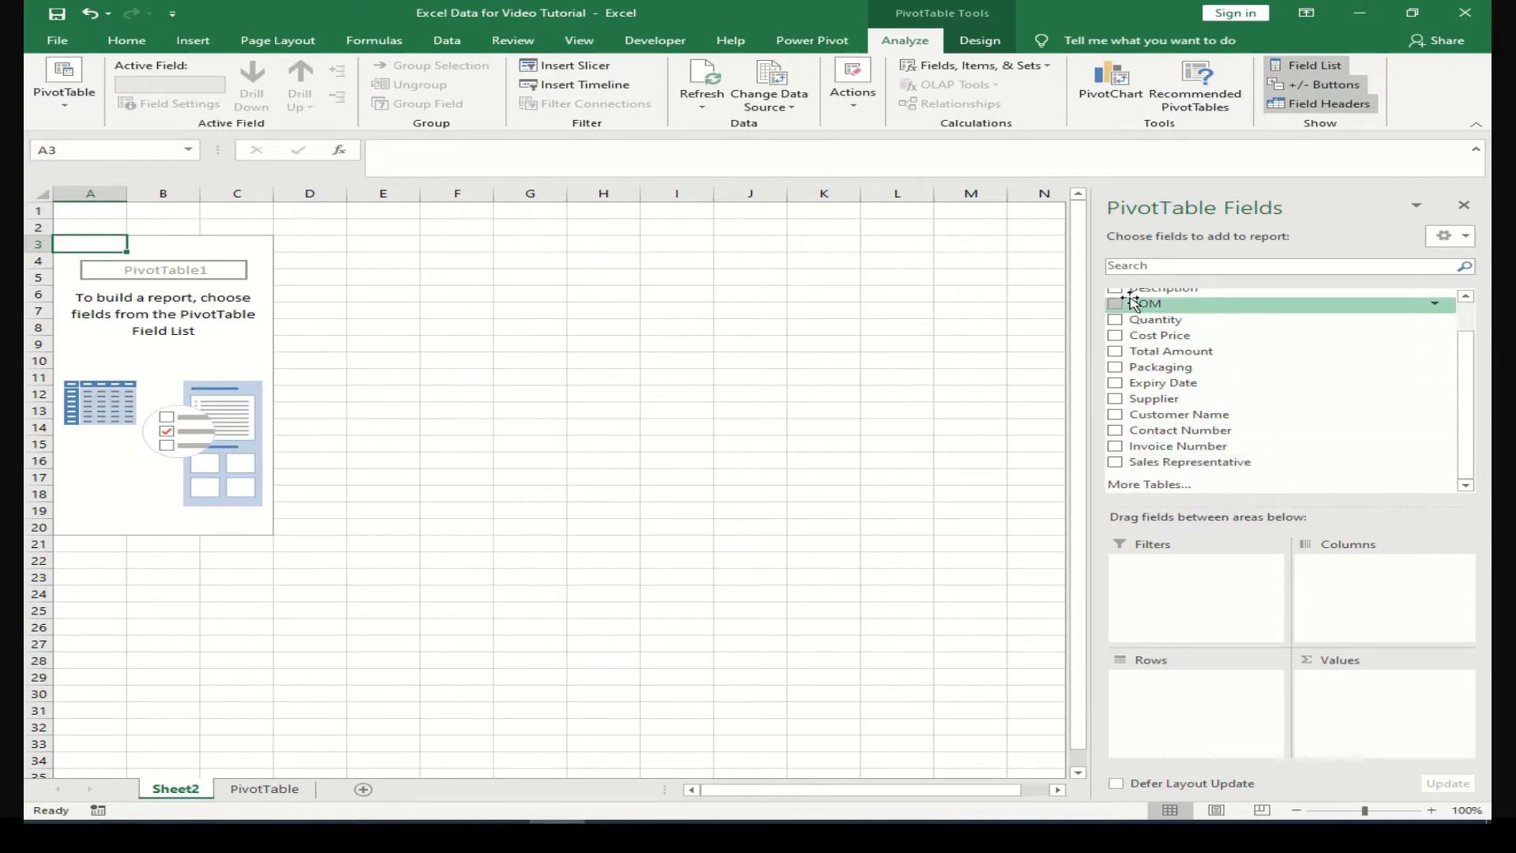
click(263, 788)
Step through the table headings A1 to I1, then return to the empty PivotTable1 on Sheet2
click(101, 215)
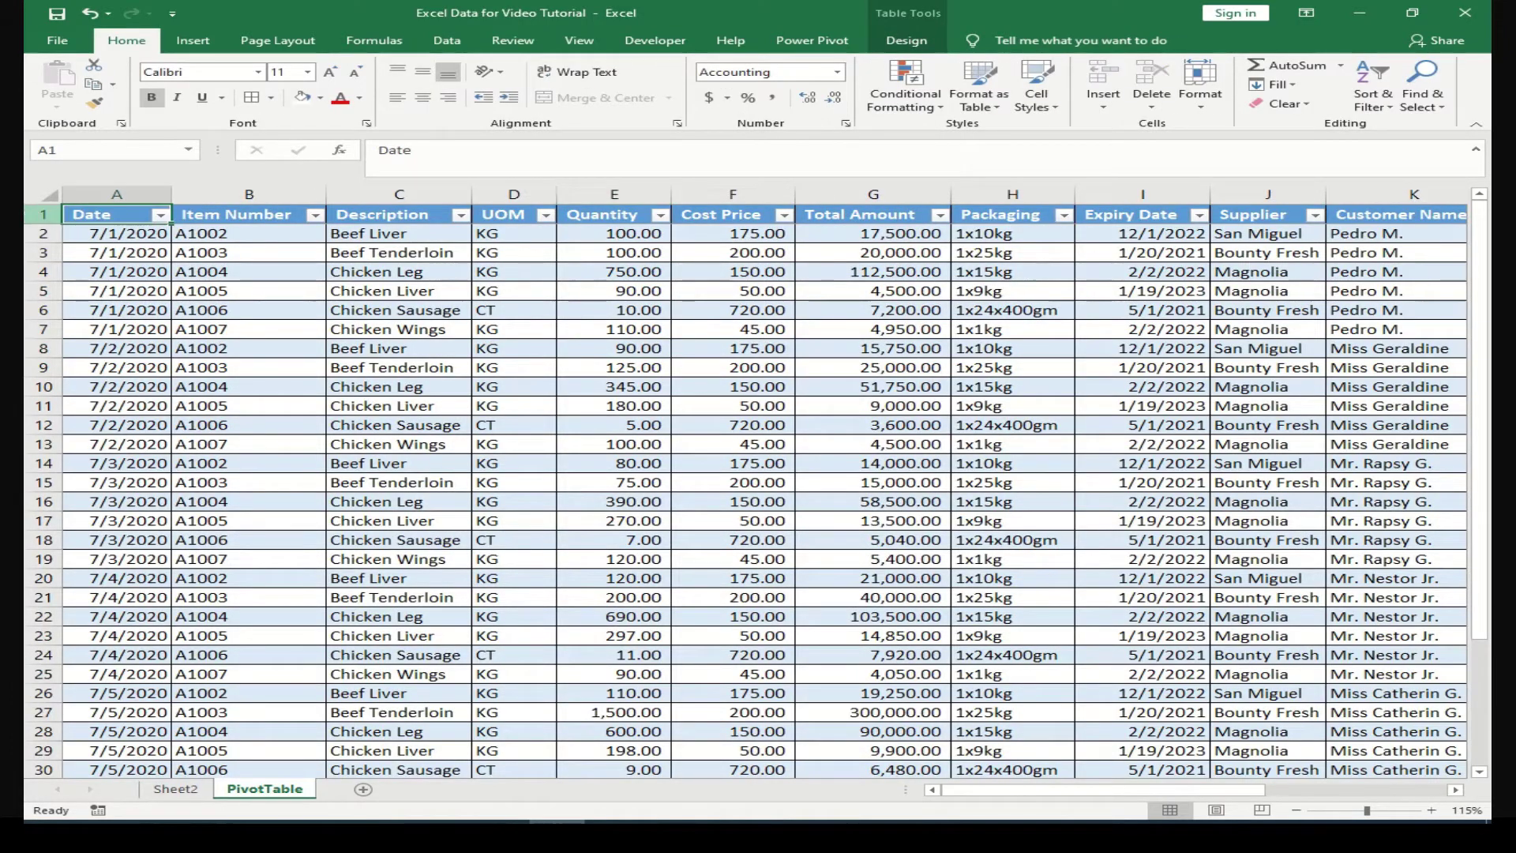
key(ctrl+shift+Right)
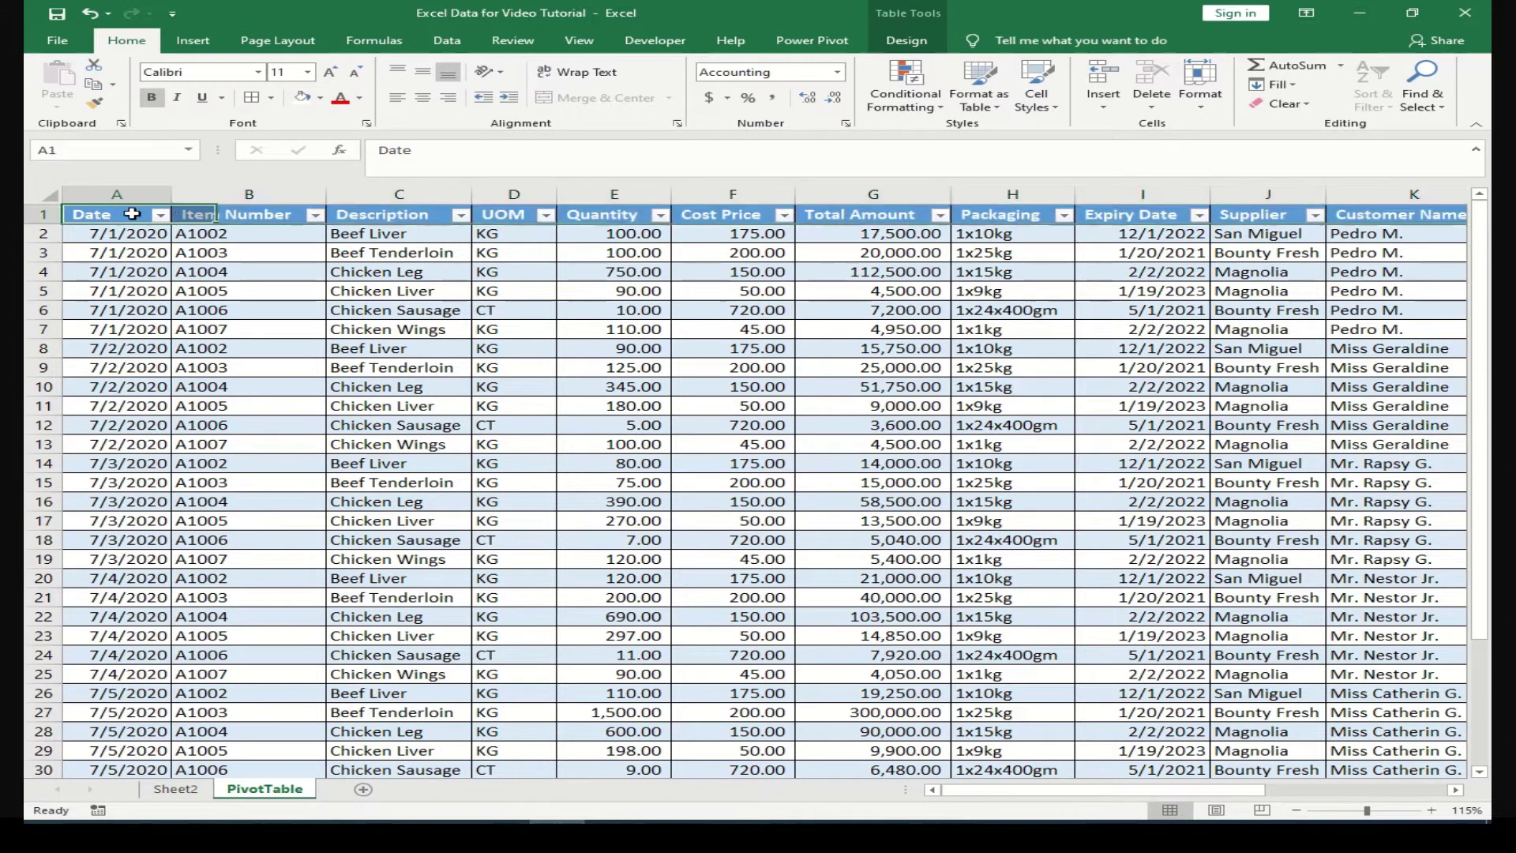
click(277, 216)
click(400, 214)
click(508, 215)
click(608, 215)
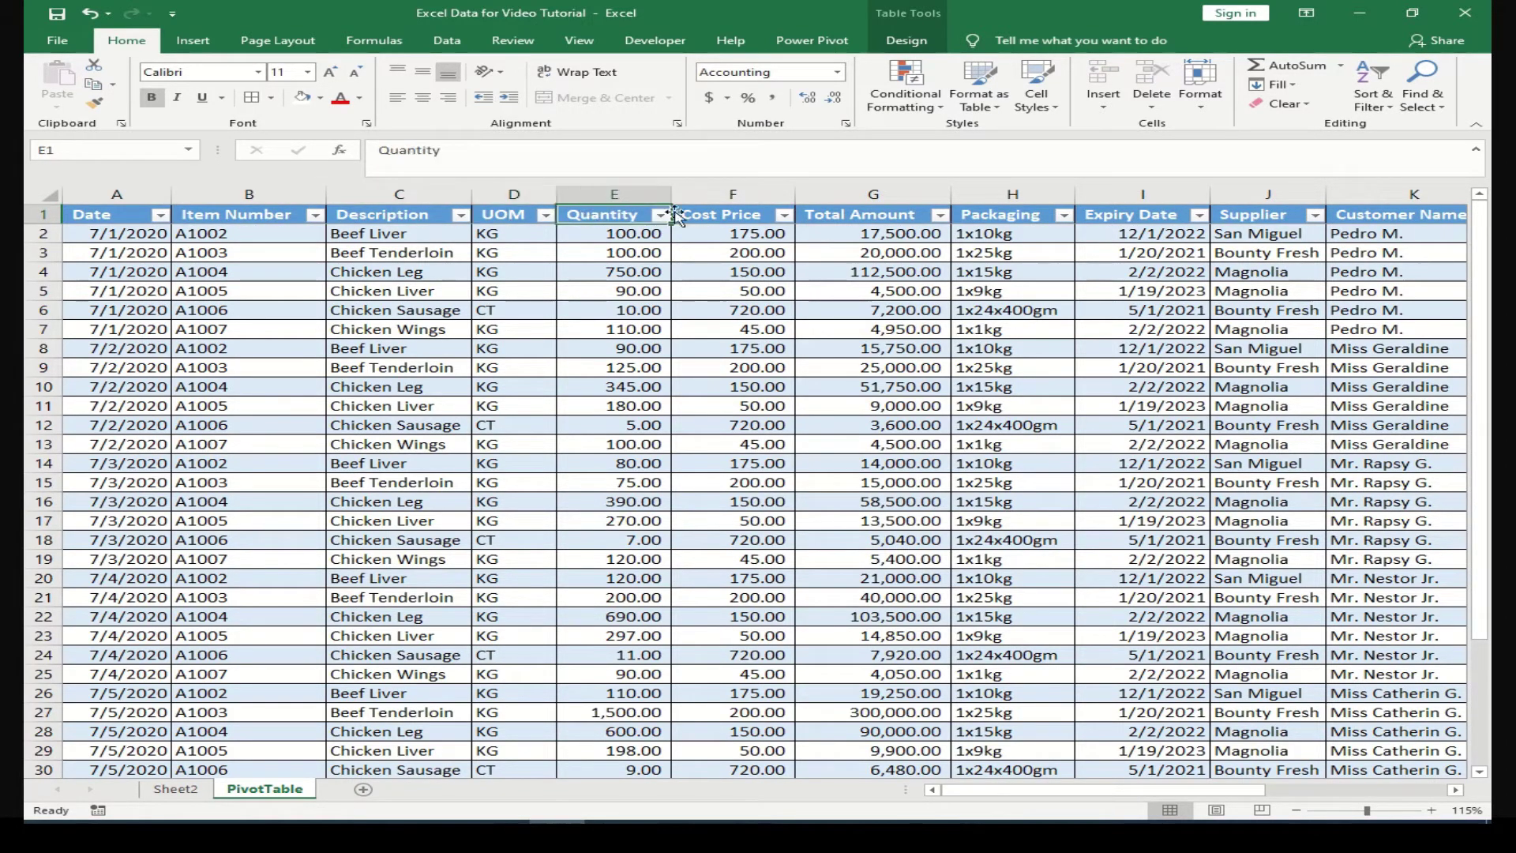
click(726, 215)
click(824, 215)
click(1012, 214)
click(1137, 215)
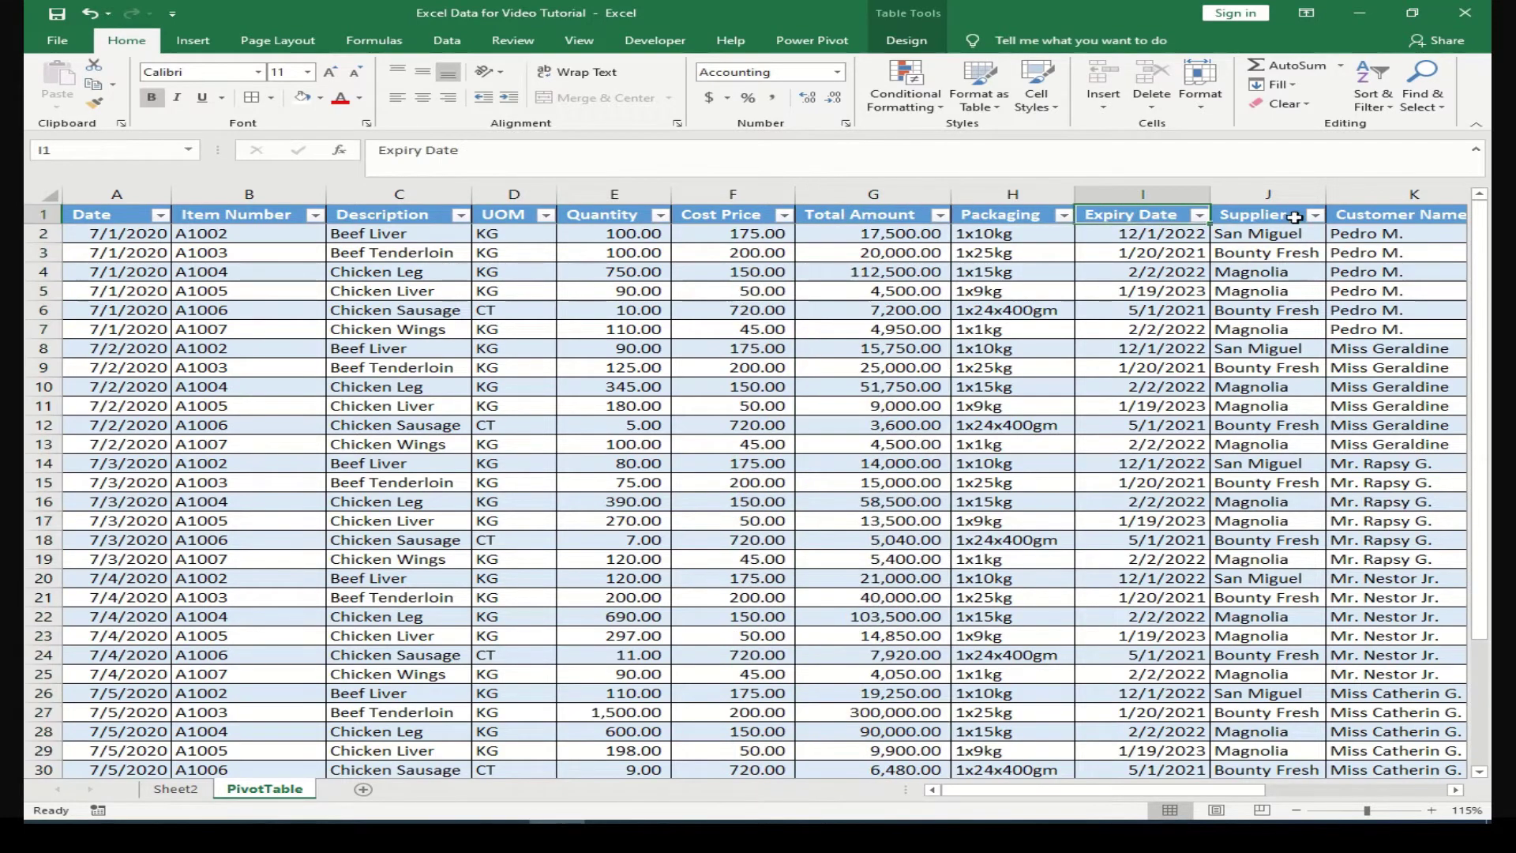
click(1315, 215)
key(Escape)
click(176, 788)
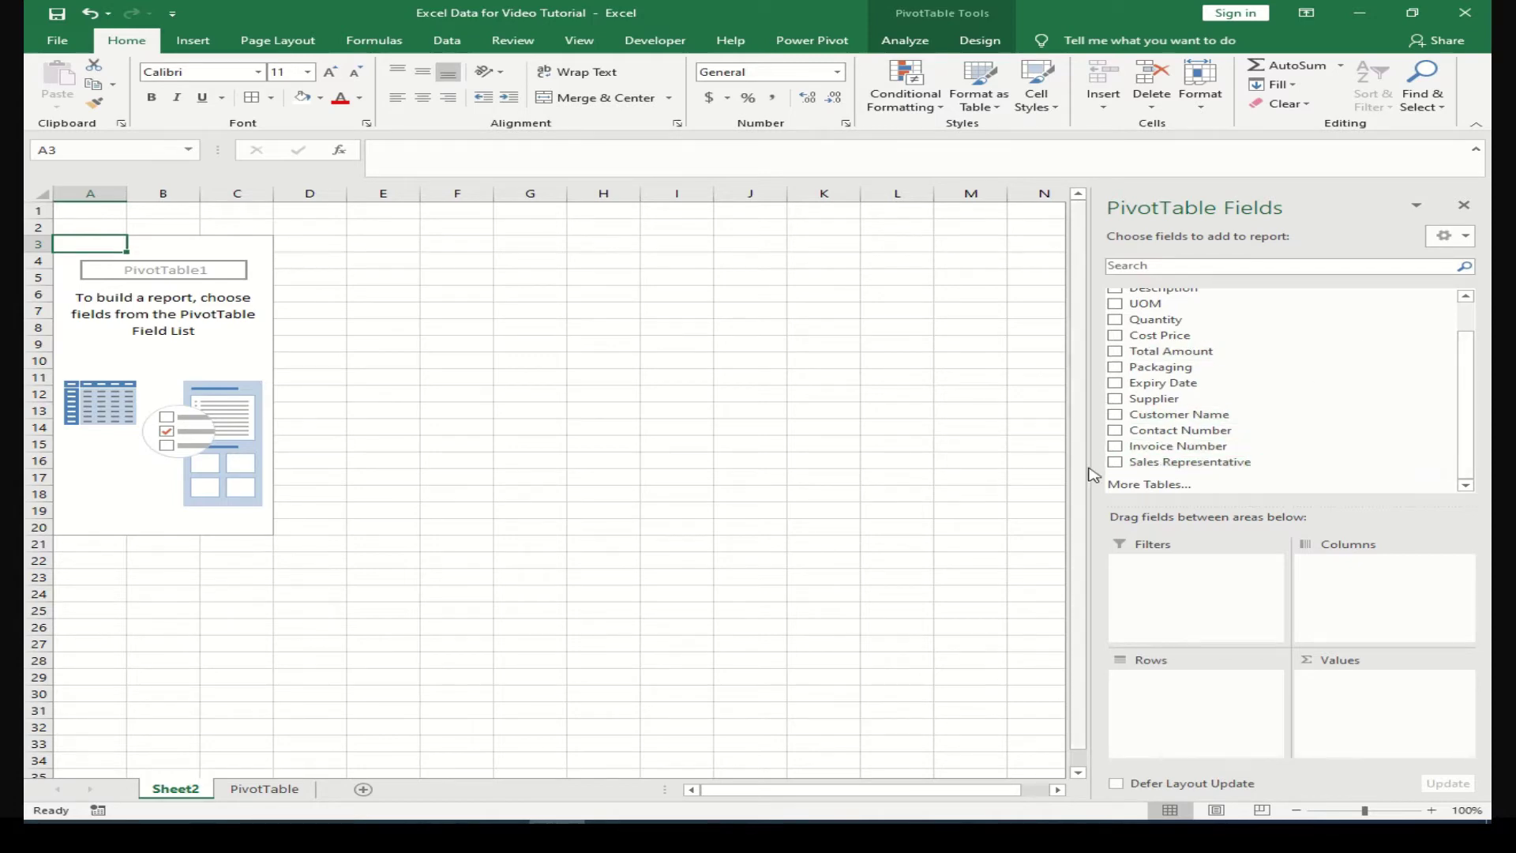
Add Sales Representative as the report filter in B1 and restrict it to one representative
drag(1118, 466, 1195, 584)
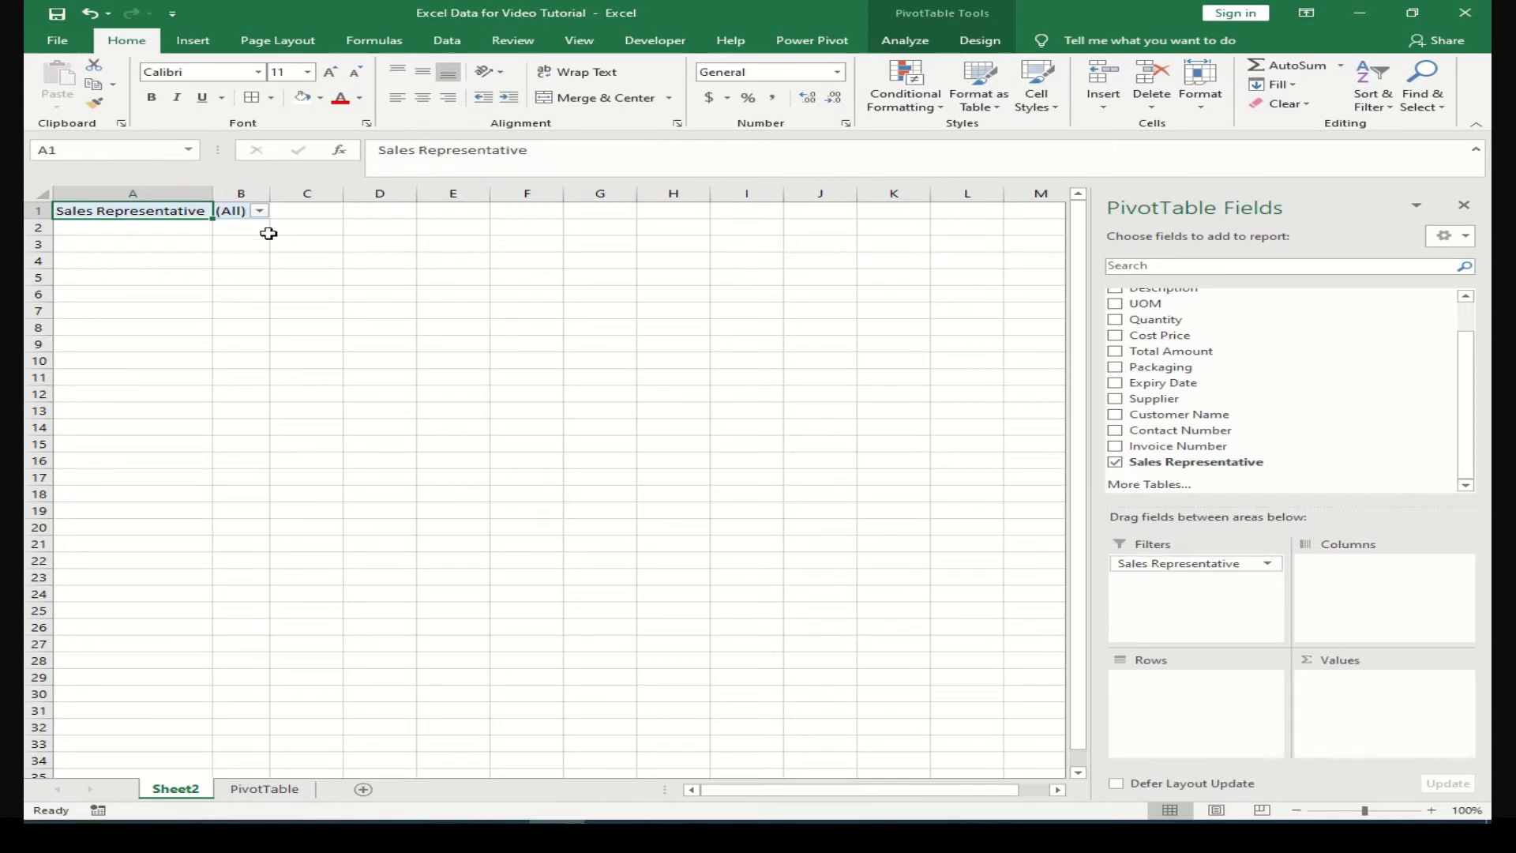
click(260, 211)
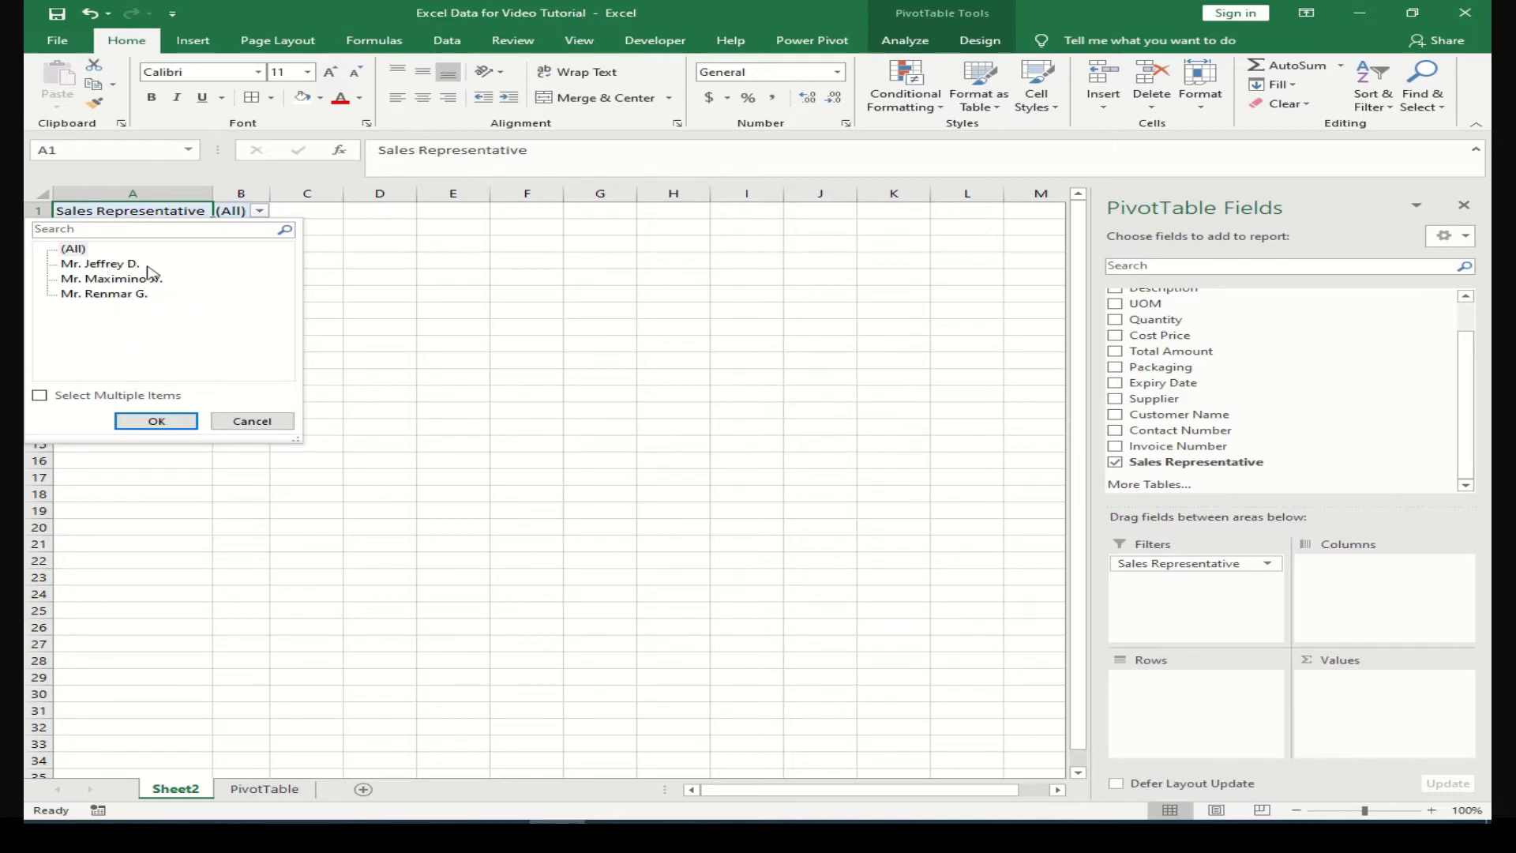
click(106, 265)
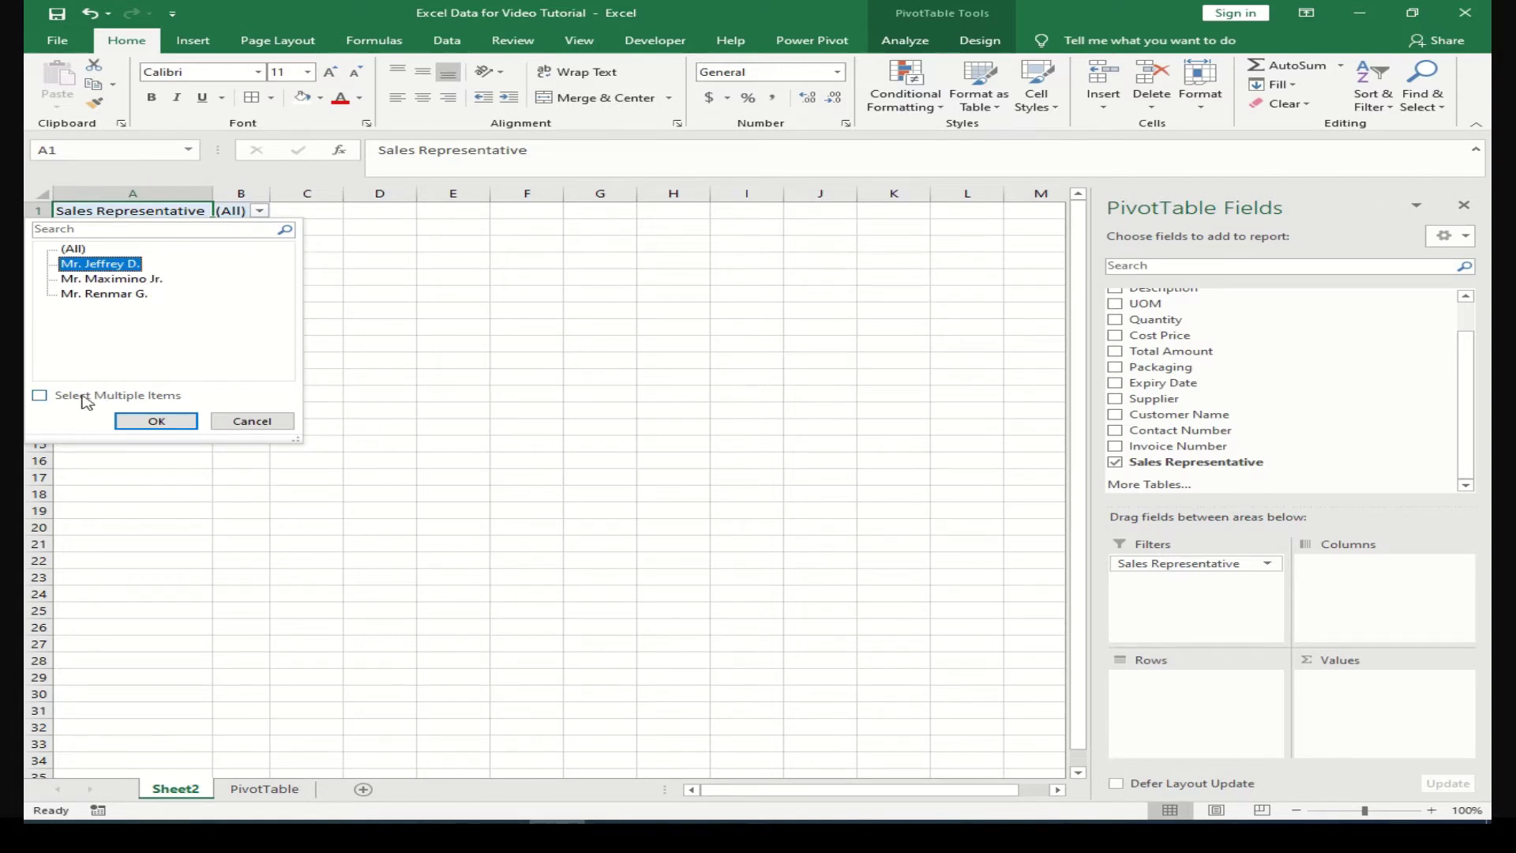
click(39, 396)
click(157, 421)
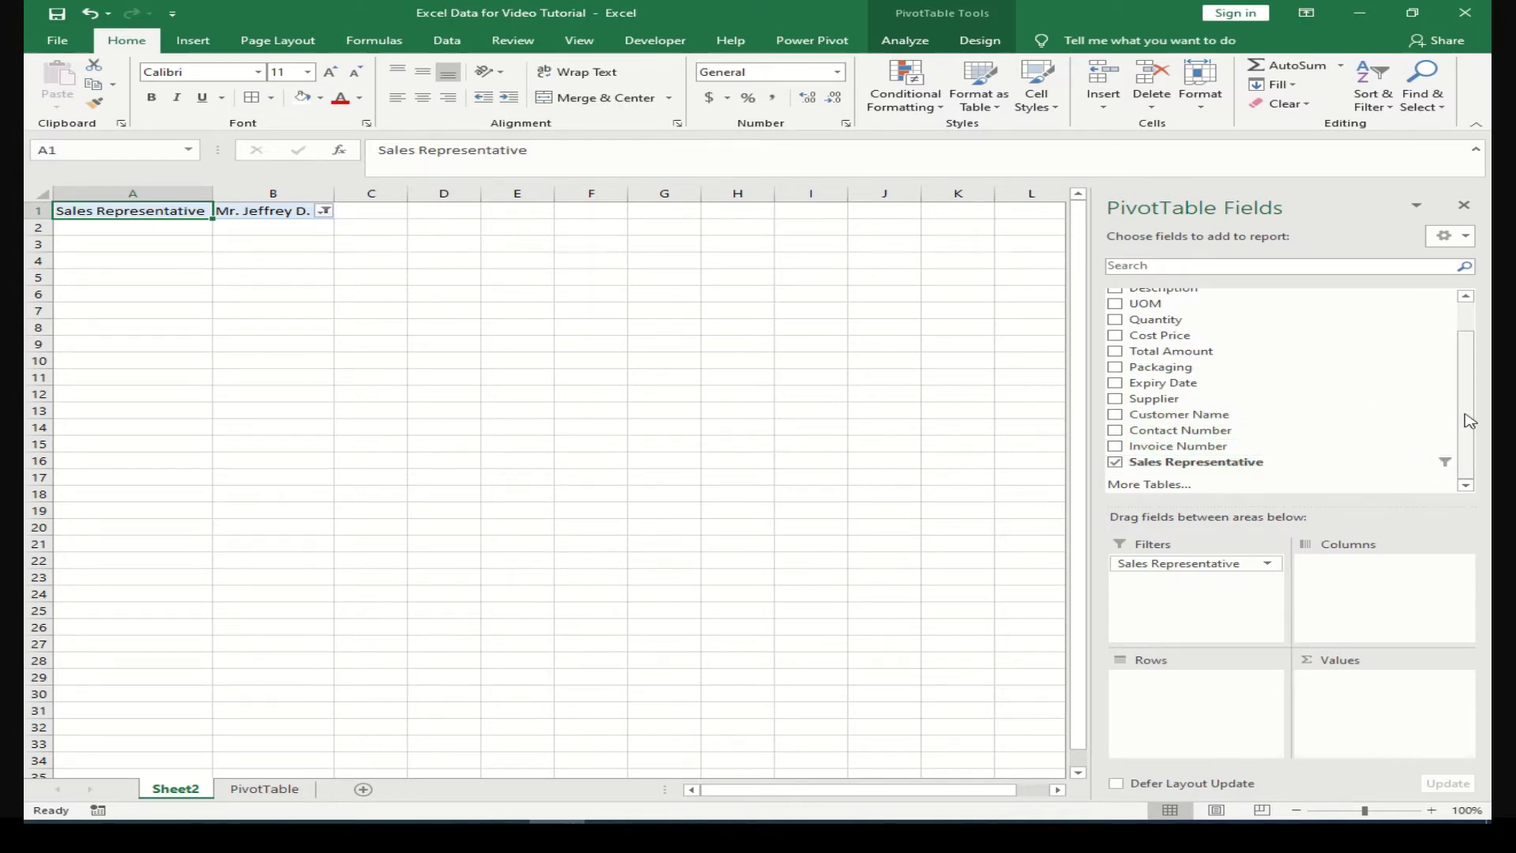
drag(1469, 420, 1463, 366)
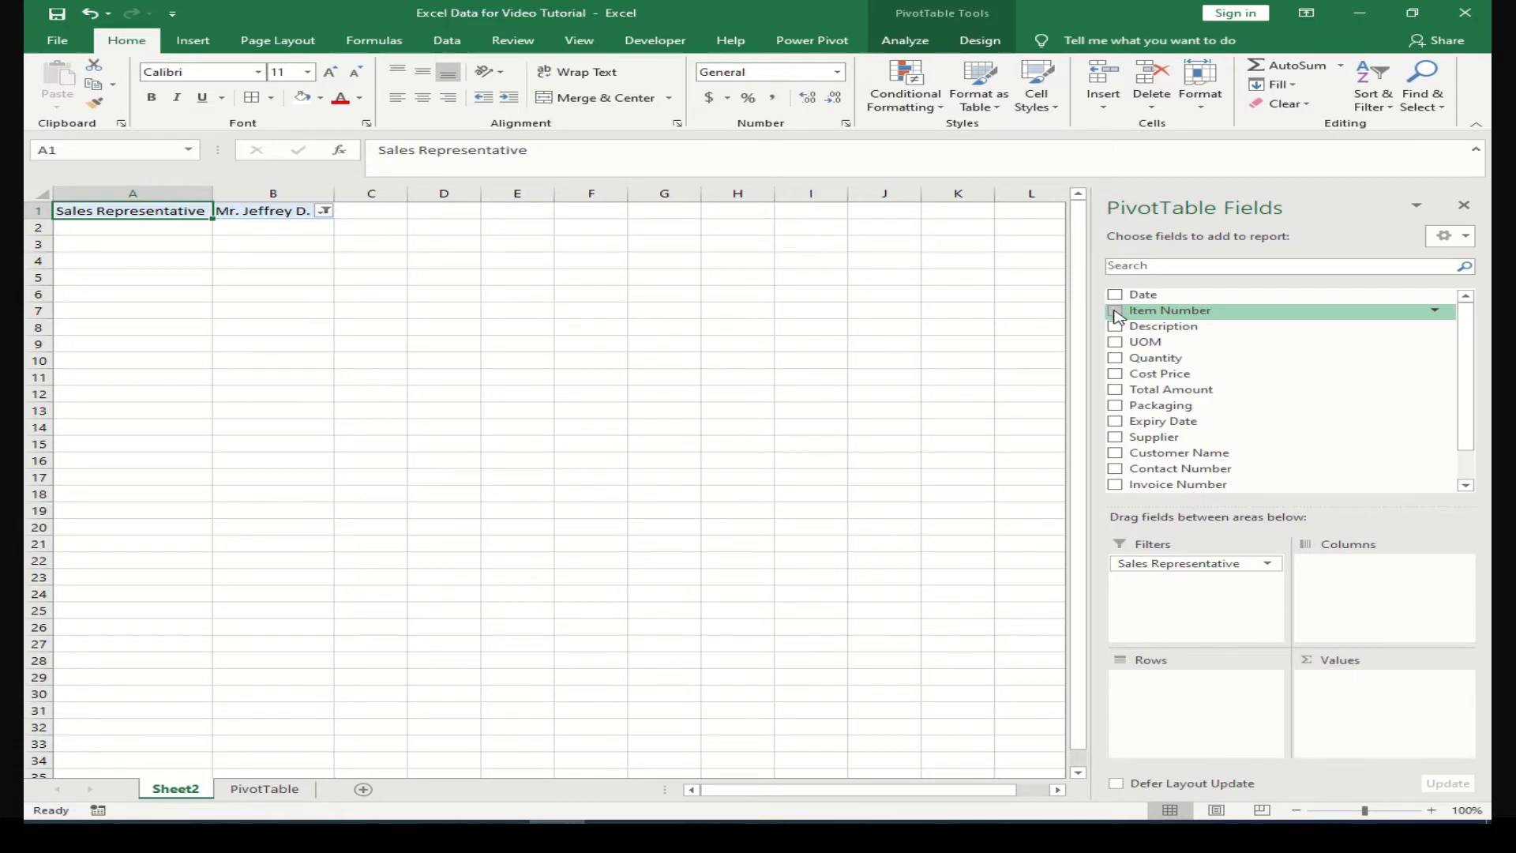
Add Item Number, Description and UOM as nested PivotTable row fields
mouse_move(1118, 316)
mouse_down()
mouse_move(1172, 709)
mouse_move(1167, 695)
mouse_up()
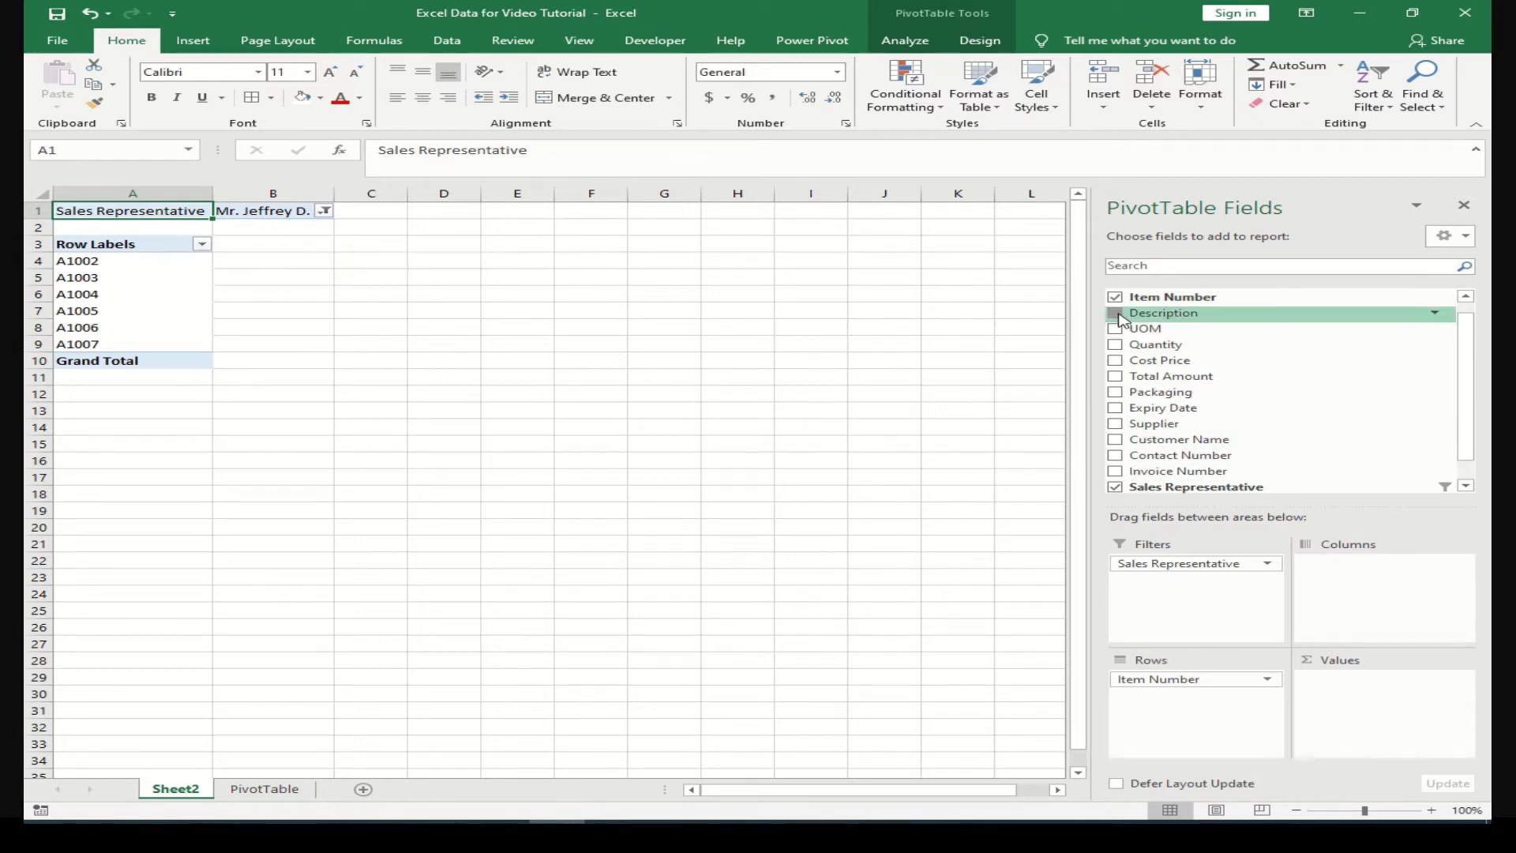
click(1116, 314)
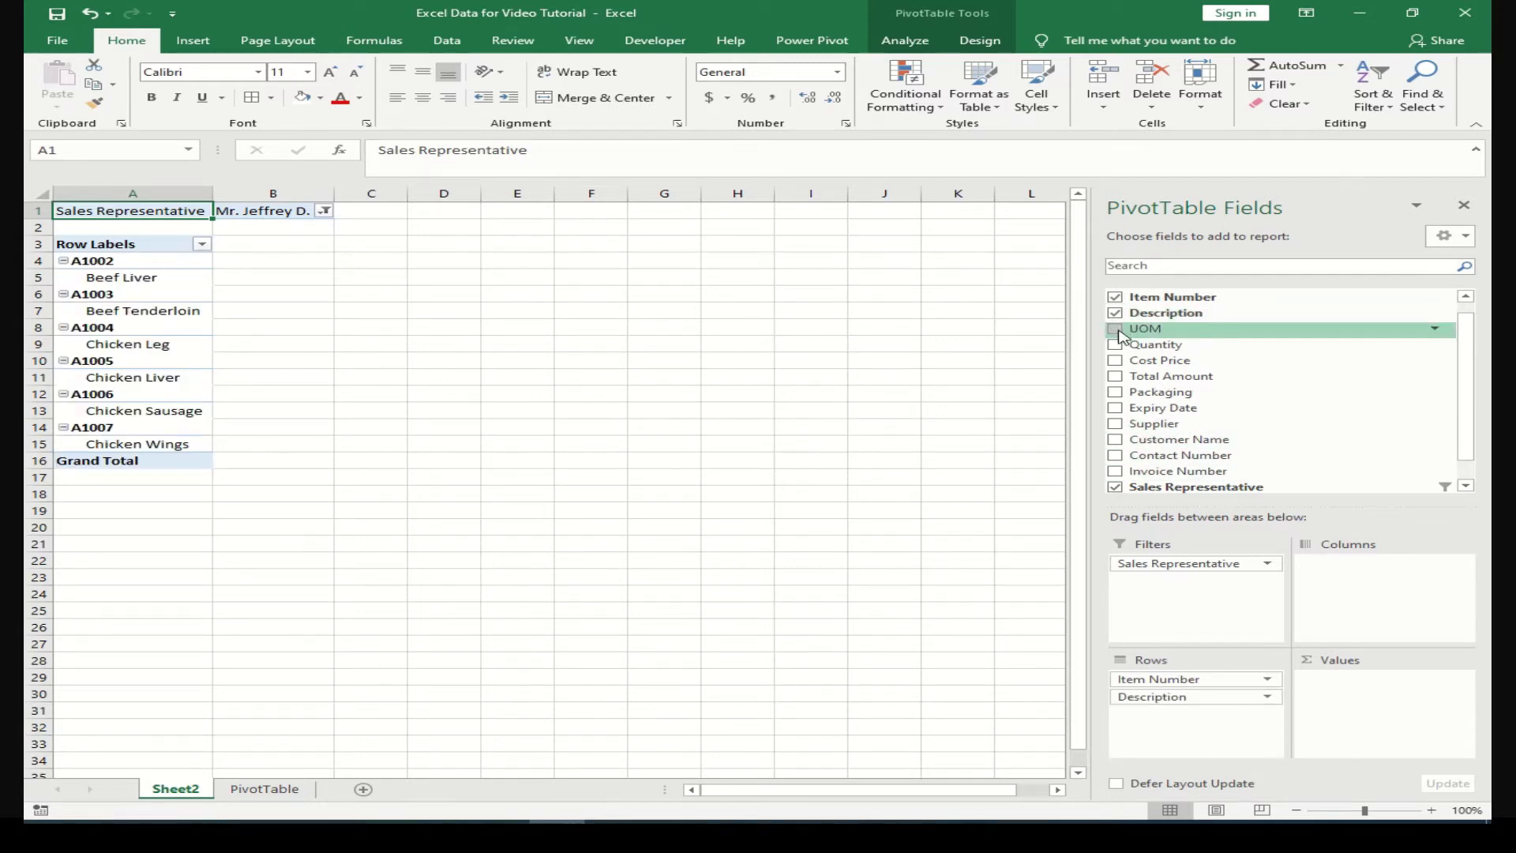
click(1115, 329)
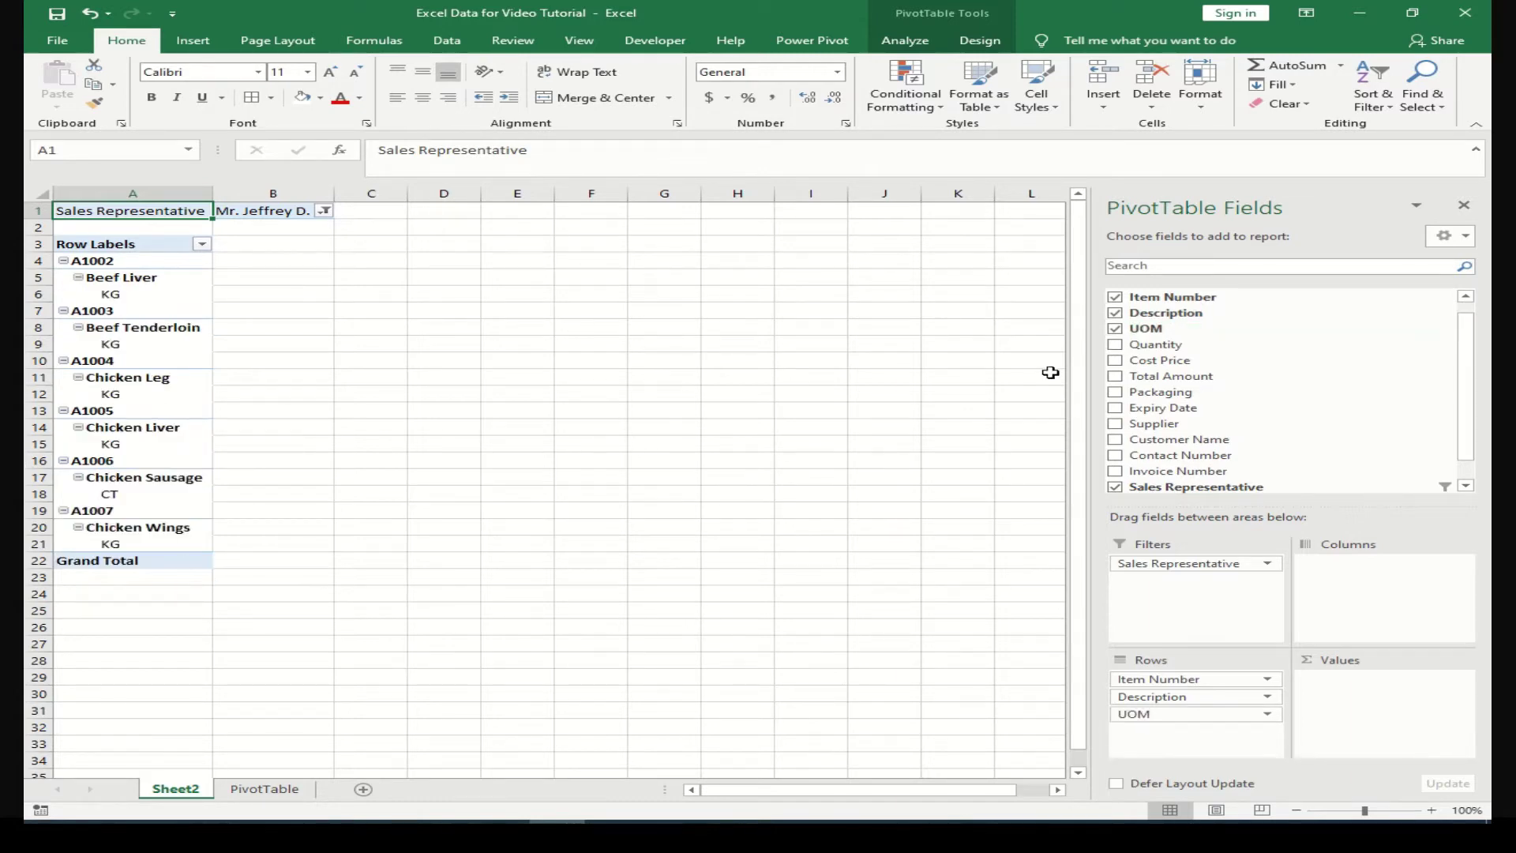
Show Sum of Quantity in the Values area, totalling 2568
click(1115, 346)
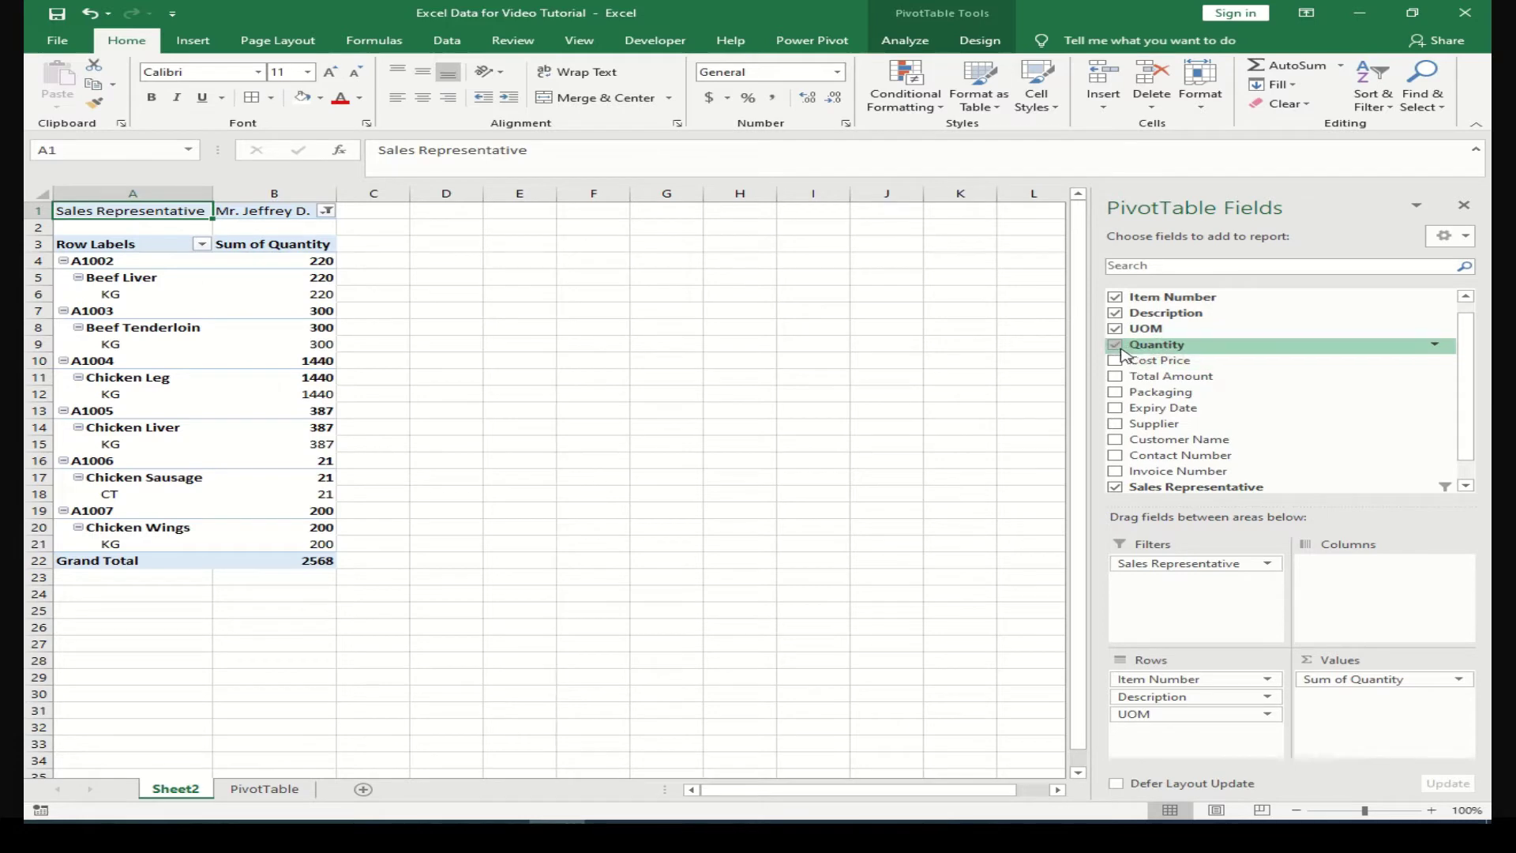
click(1116, 345)
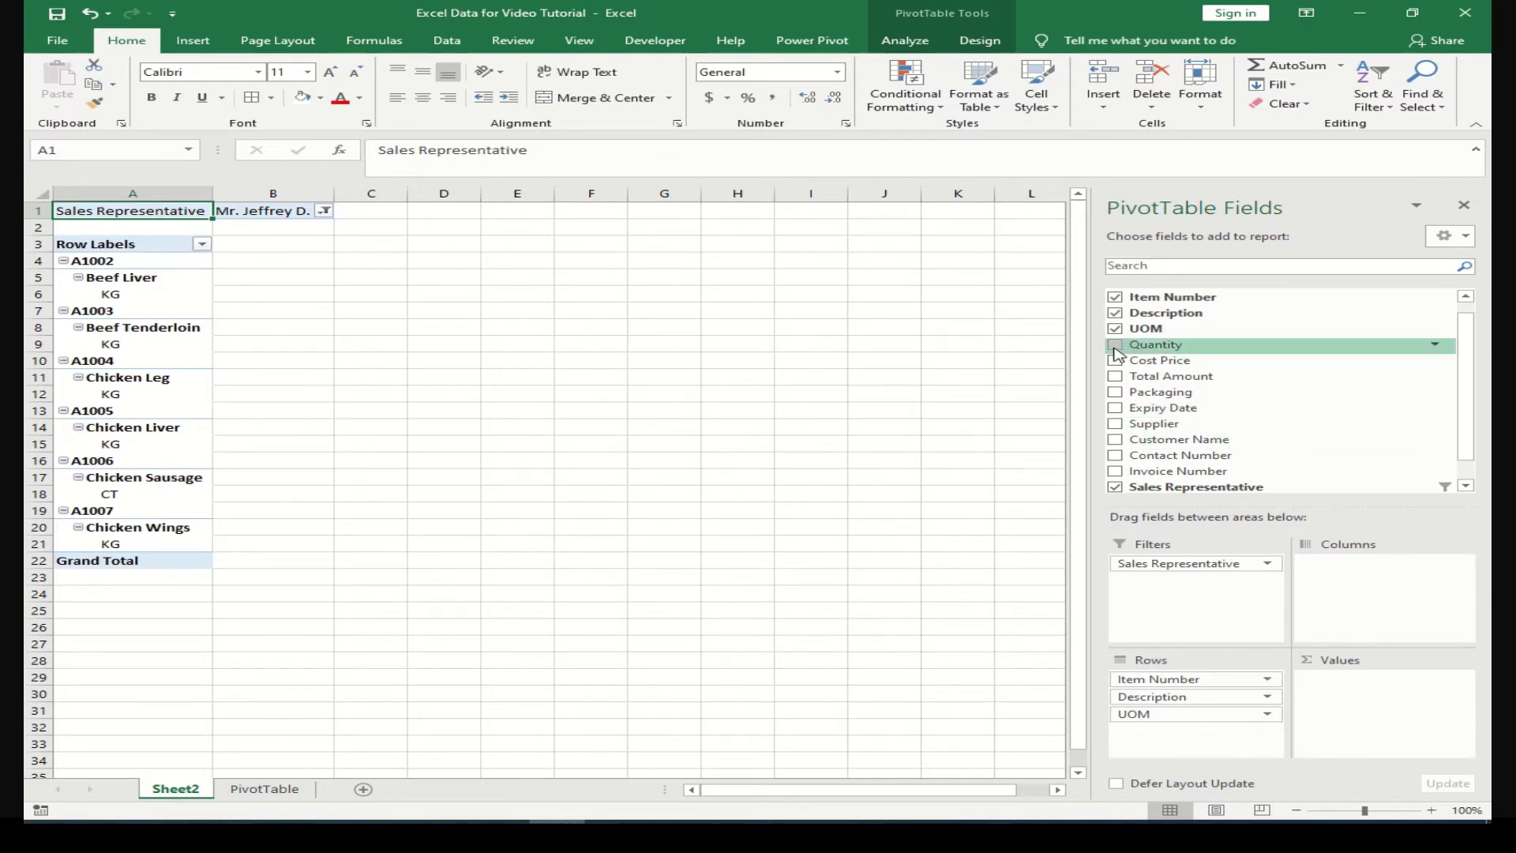
click(1115, 345)
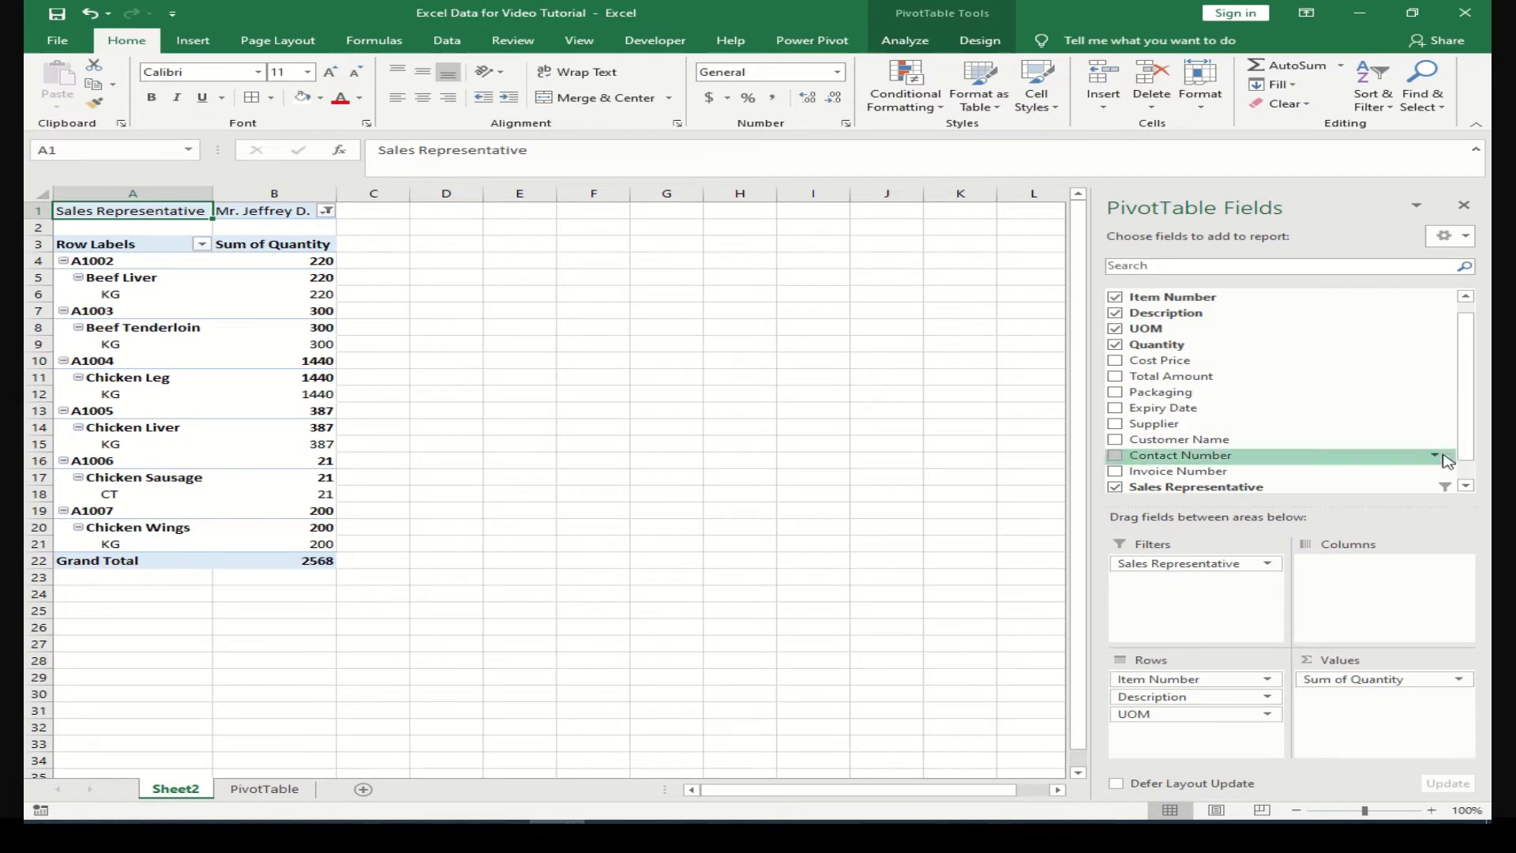
scroll(1461, 465, down, 2)
scroll(1475, 466, up, 3)
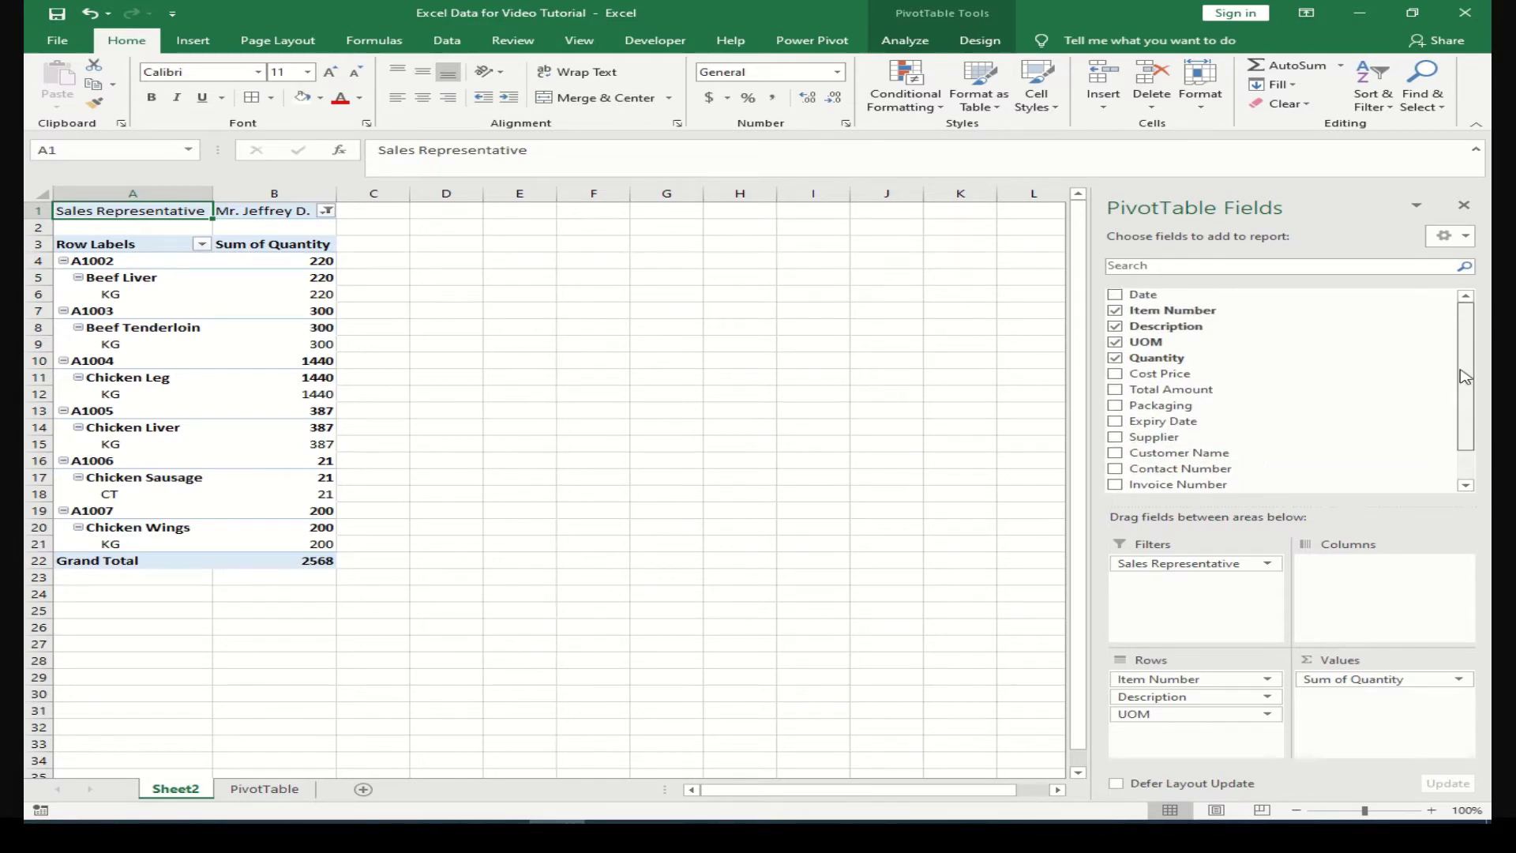
Put Date in Columns, giving 7/1/2020 (1160) and 7/4/2020 (1408) columns, and check Beef Liver's quantities
mouse_move(1153, 290)
mouse_down()
mouse_move(1307, 580)
mouse_move(1361, 582)
mouse_up()
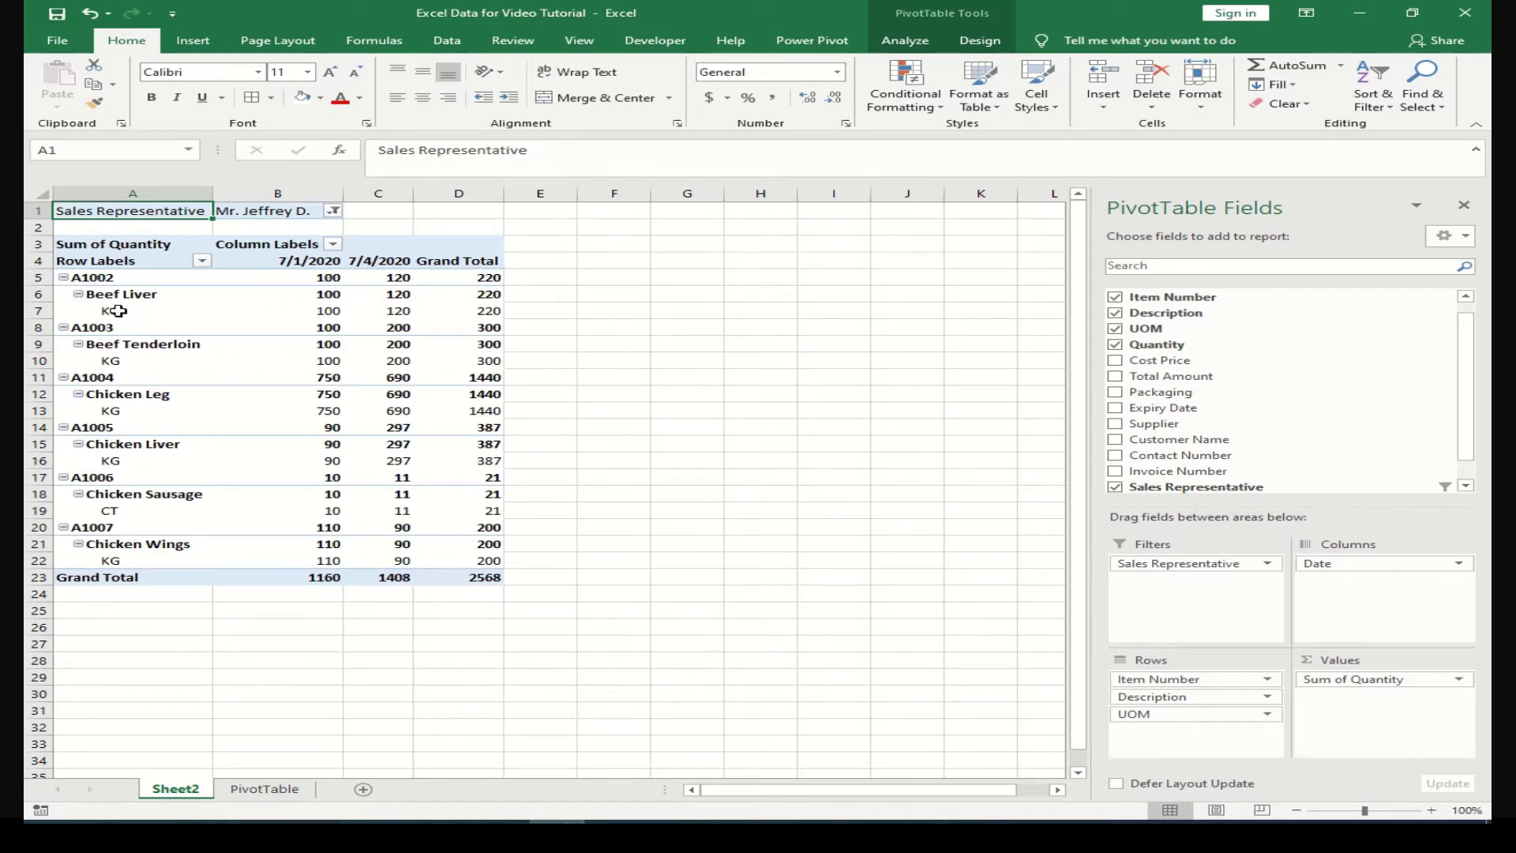
click(93, 278)
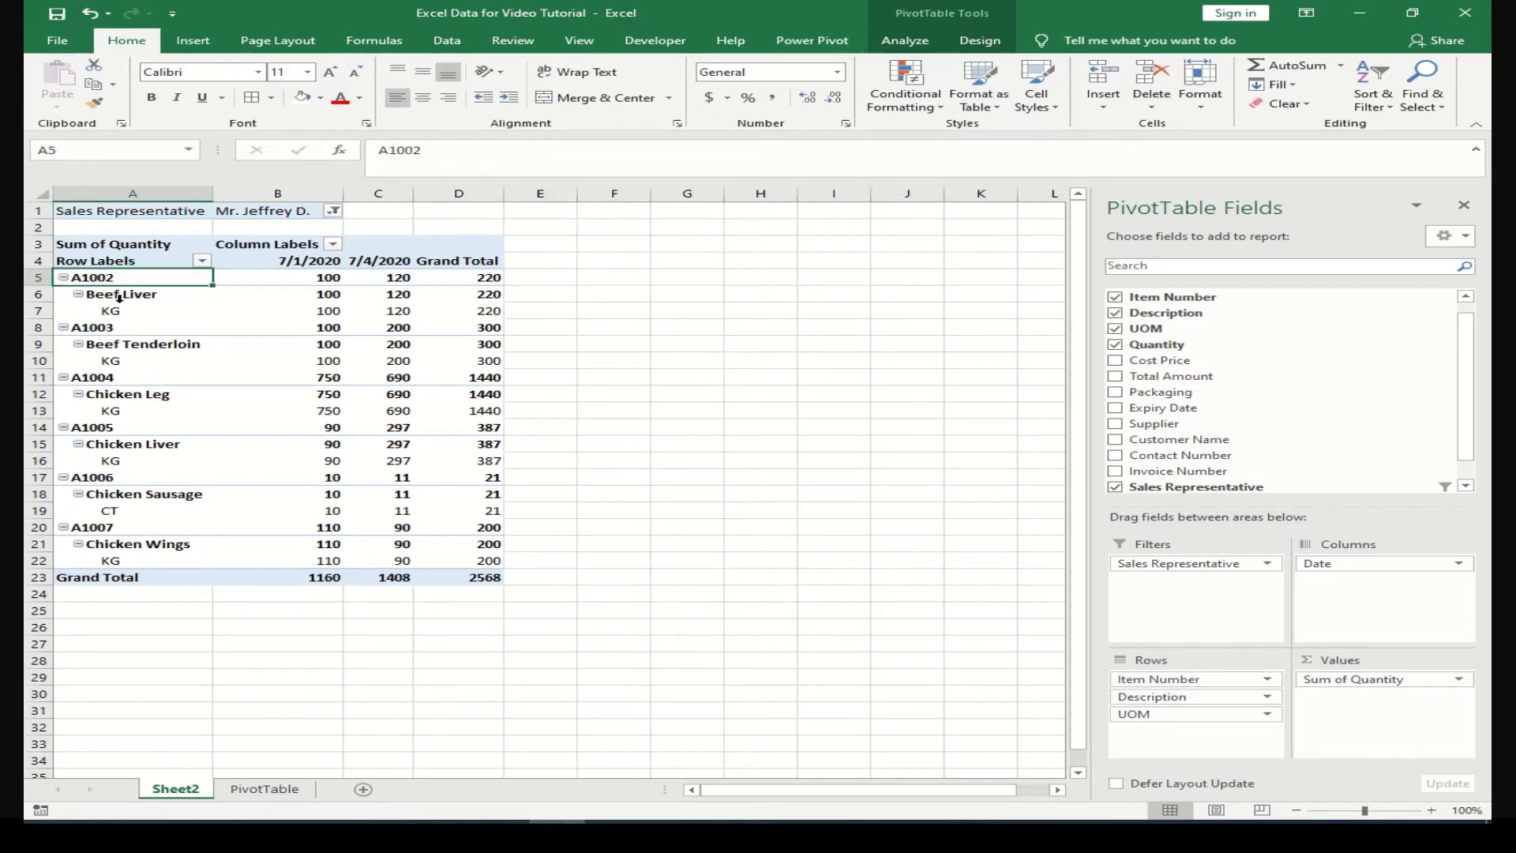
click(112, 296)
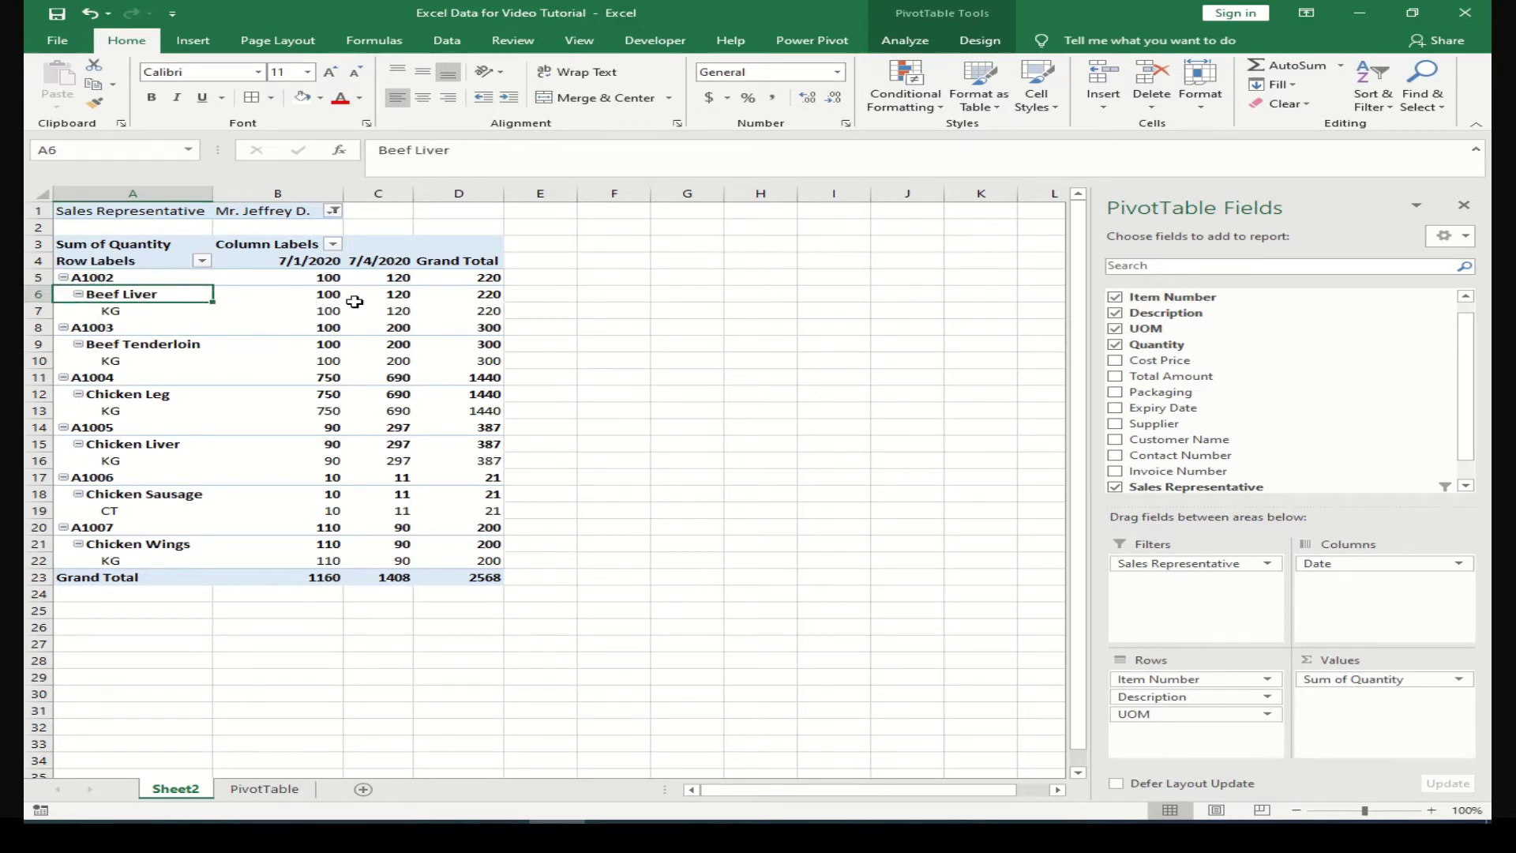
click(303, 296)
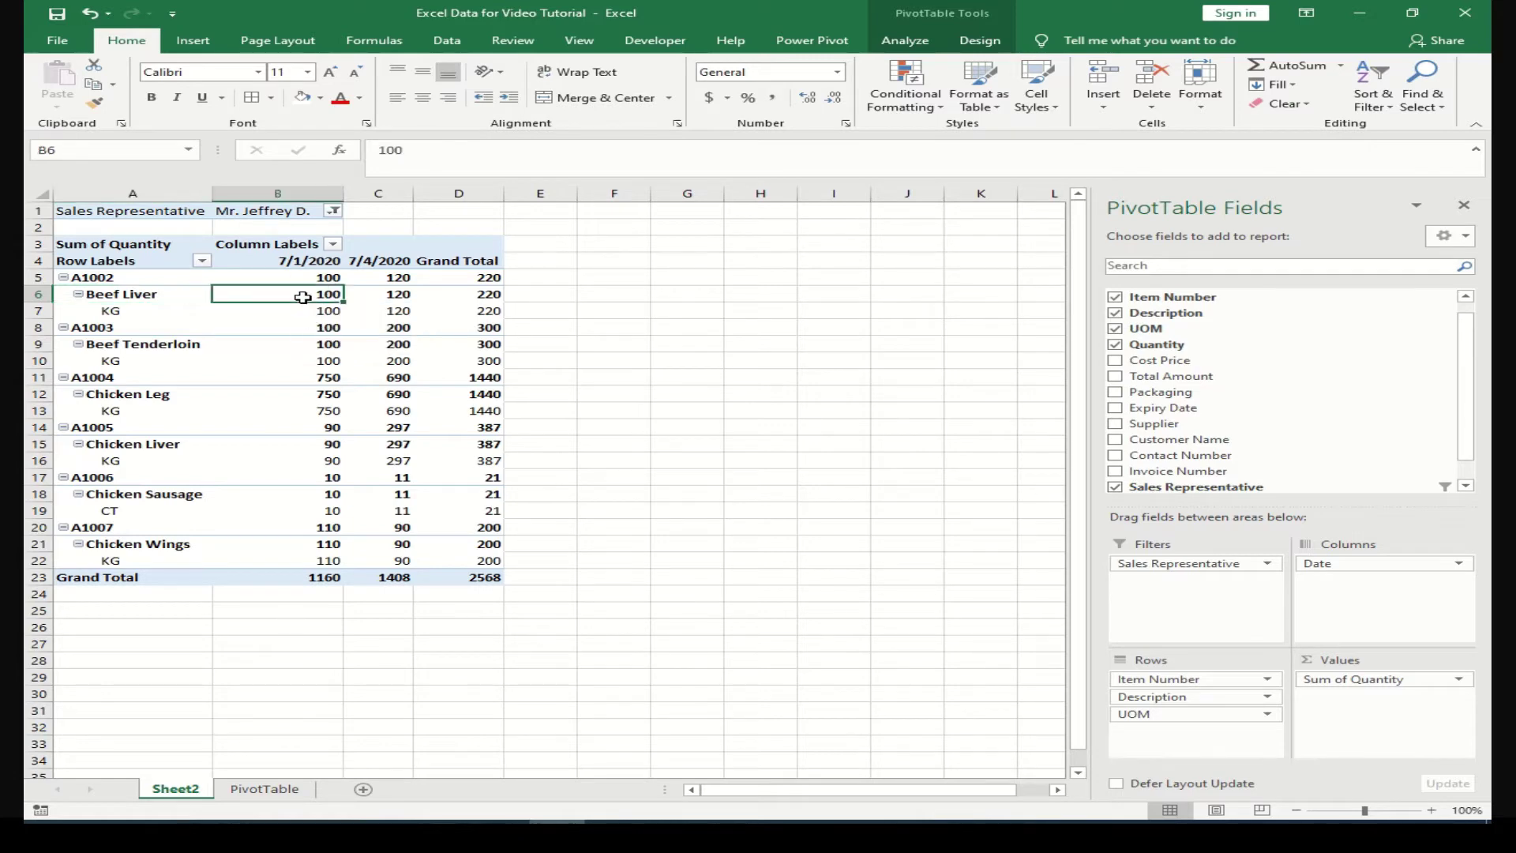
click(382, 296)
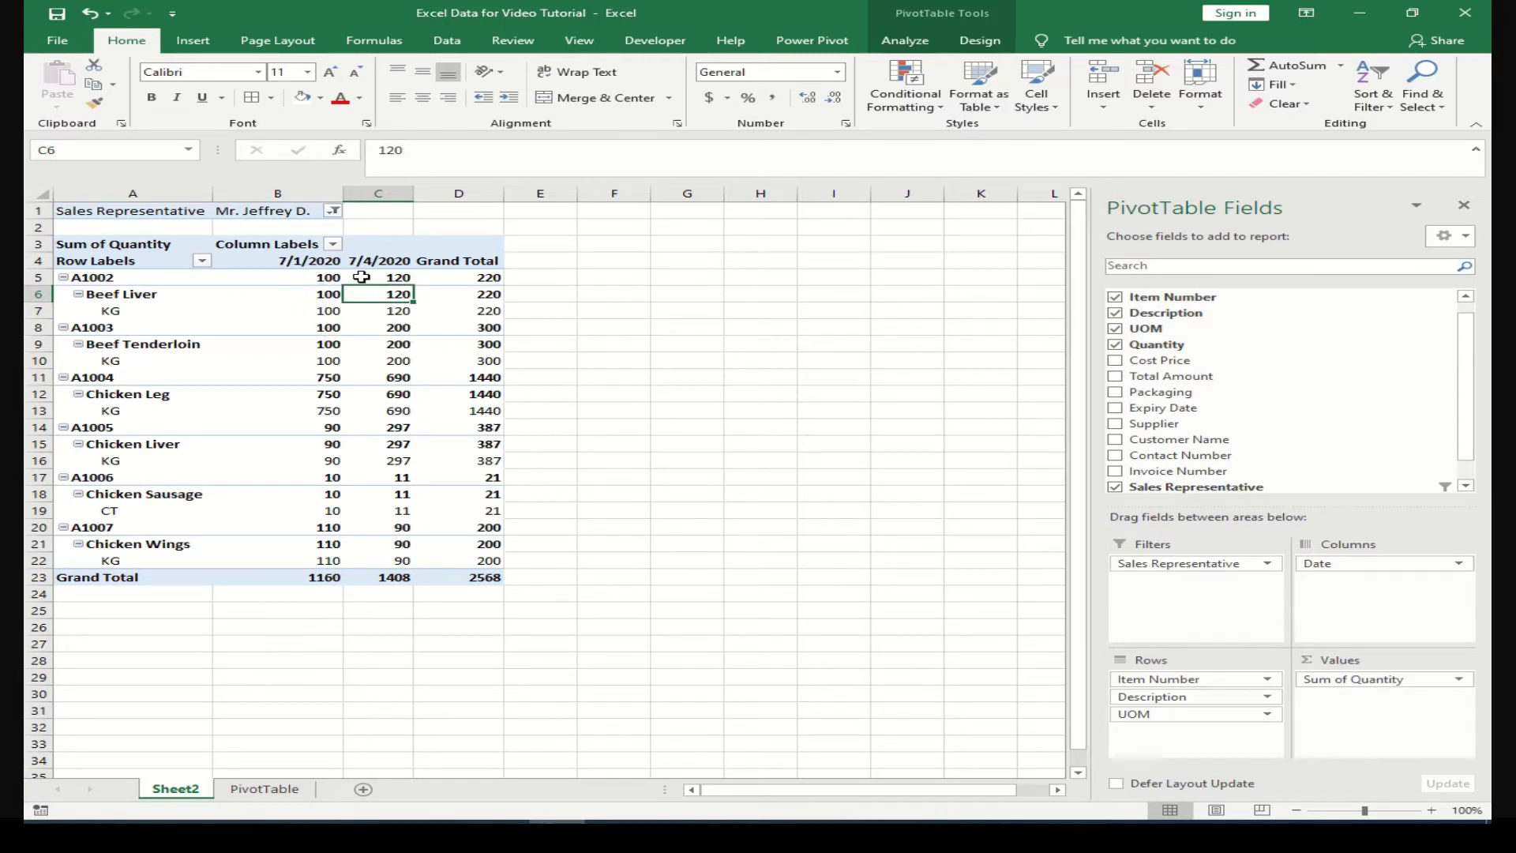
click(100, 312)
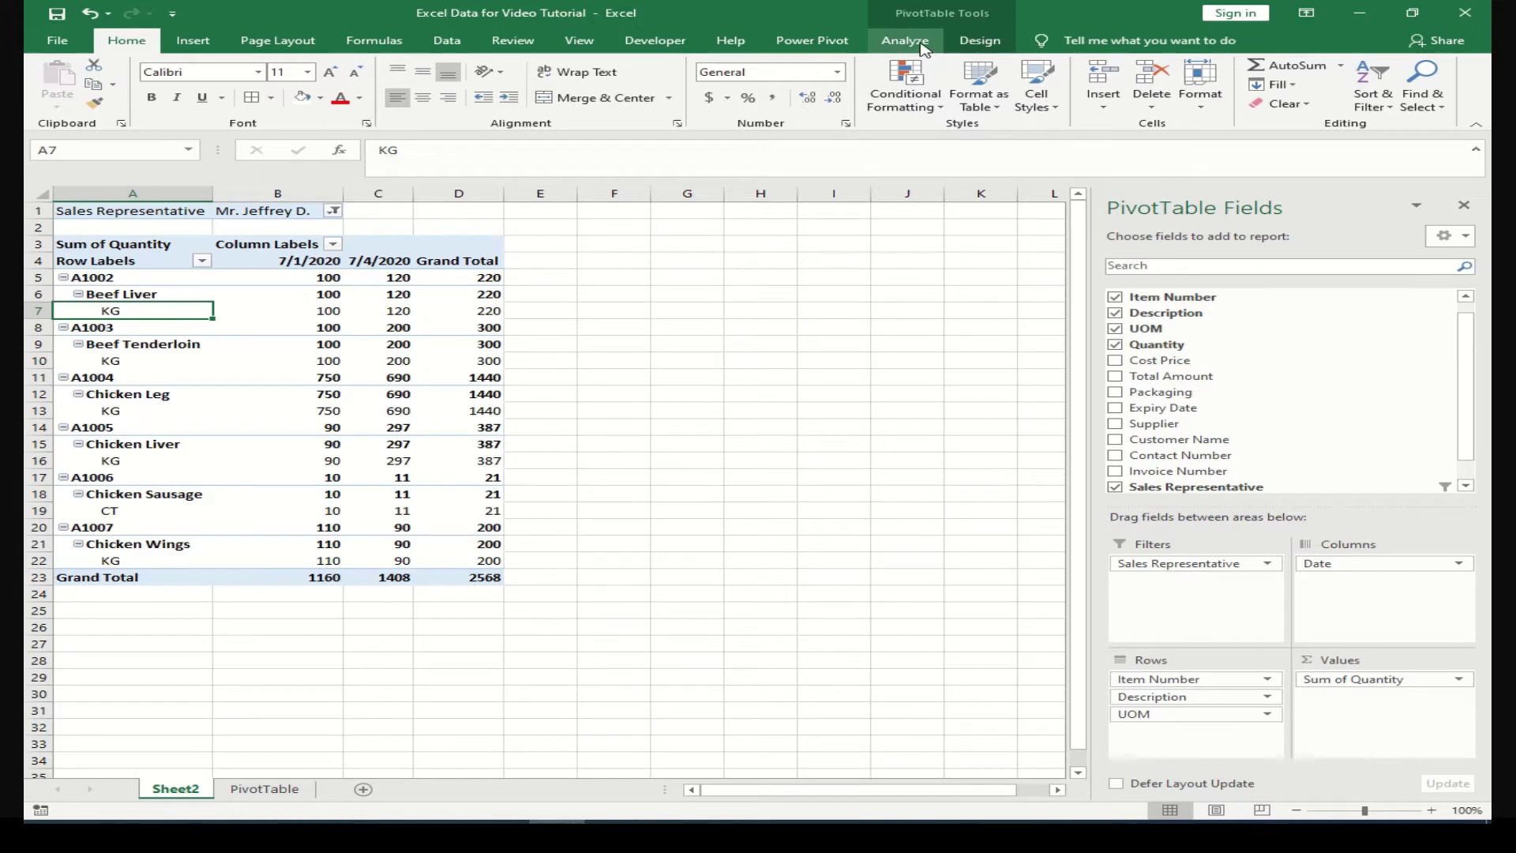
click(924, 49)
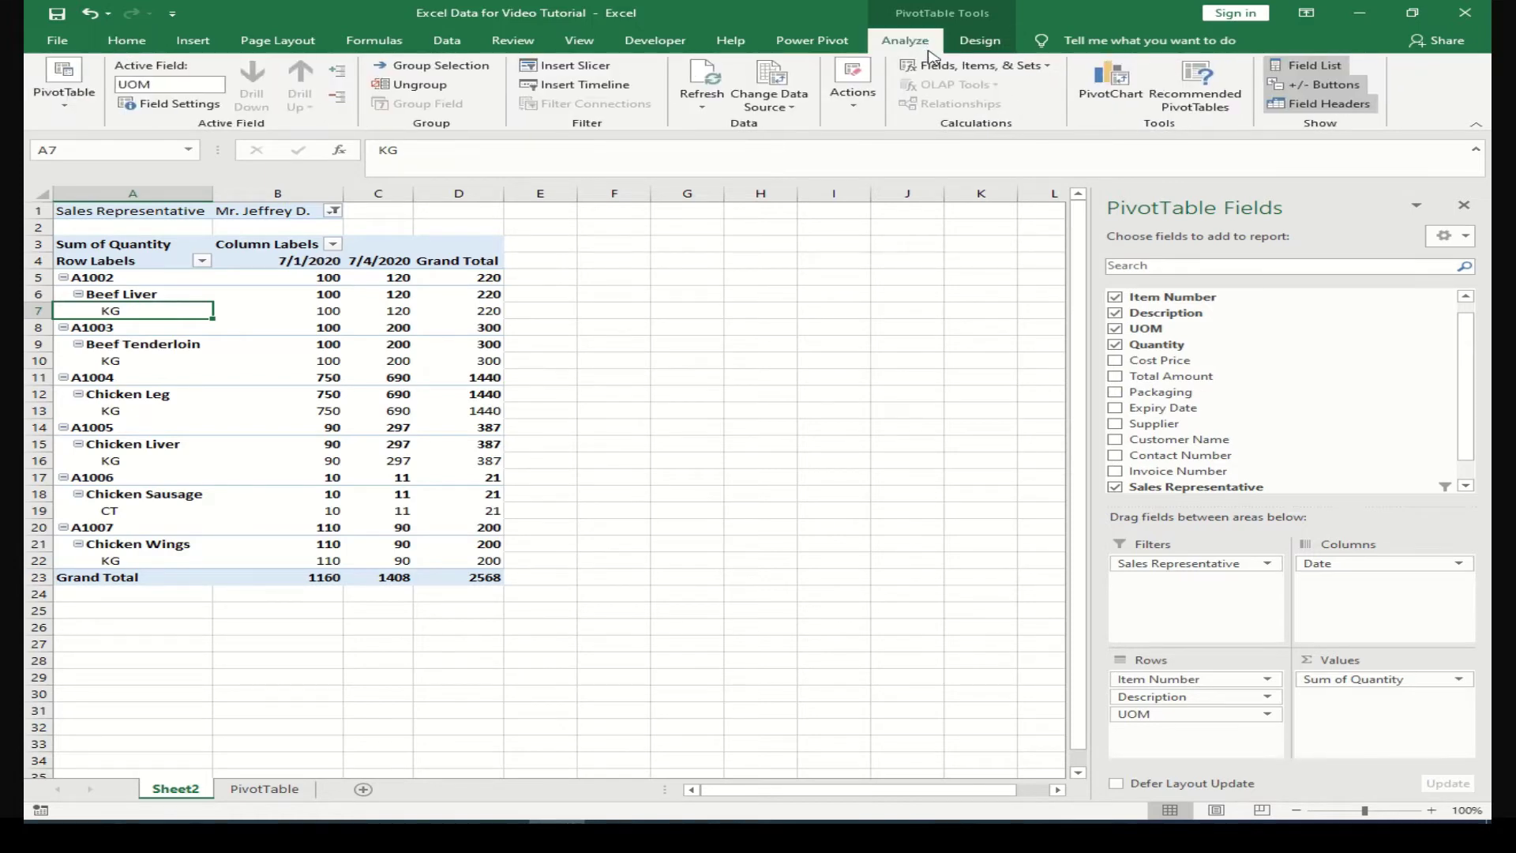
click(69, 113)
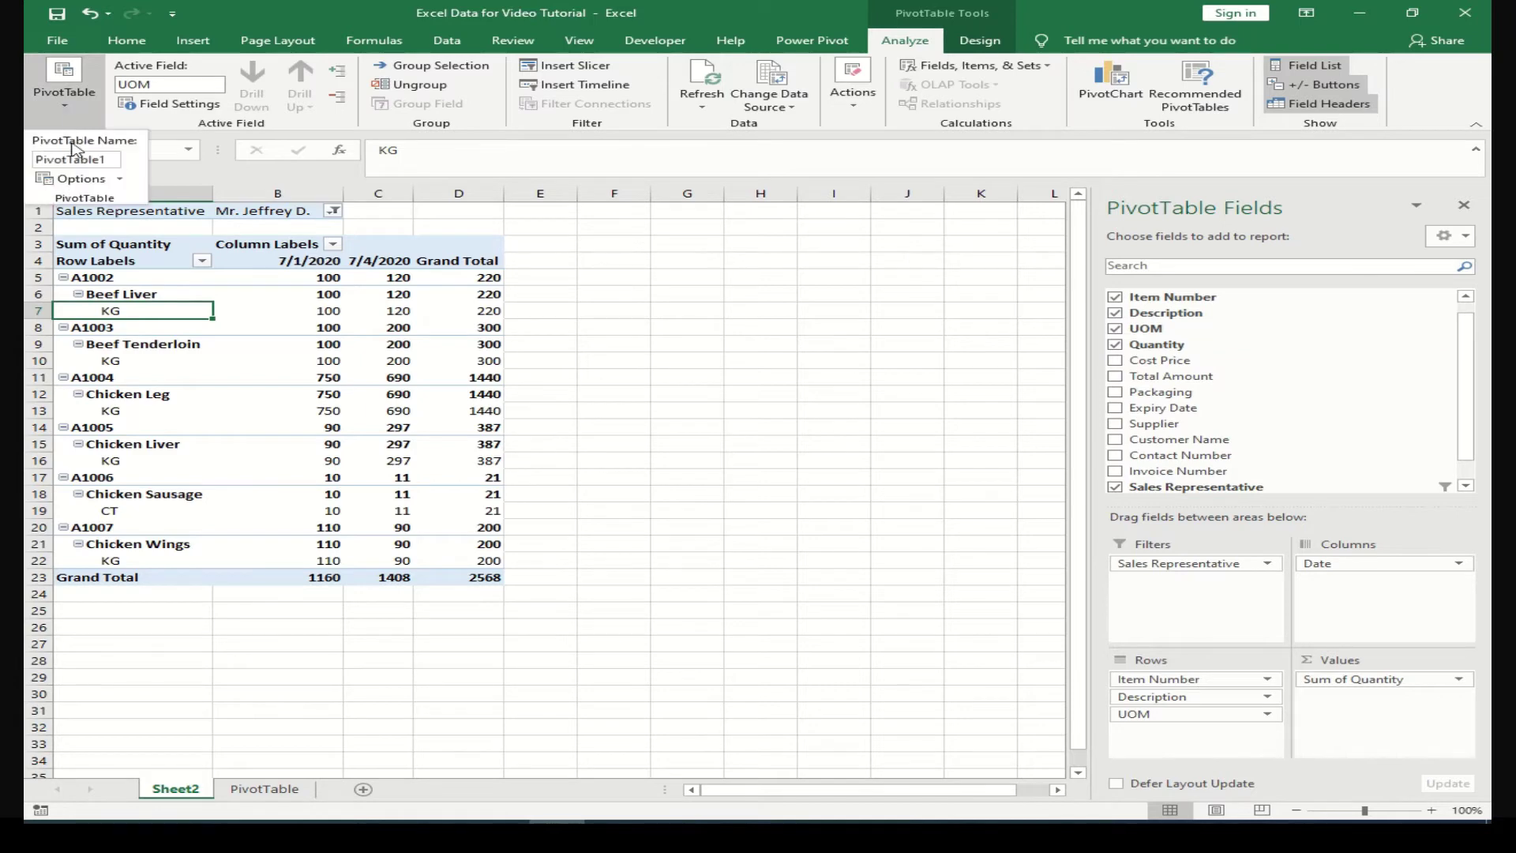
click(121, 181)
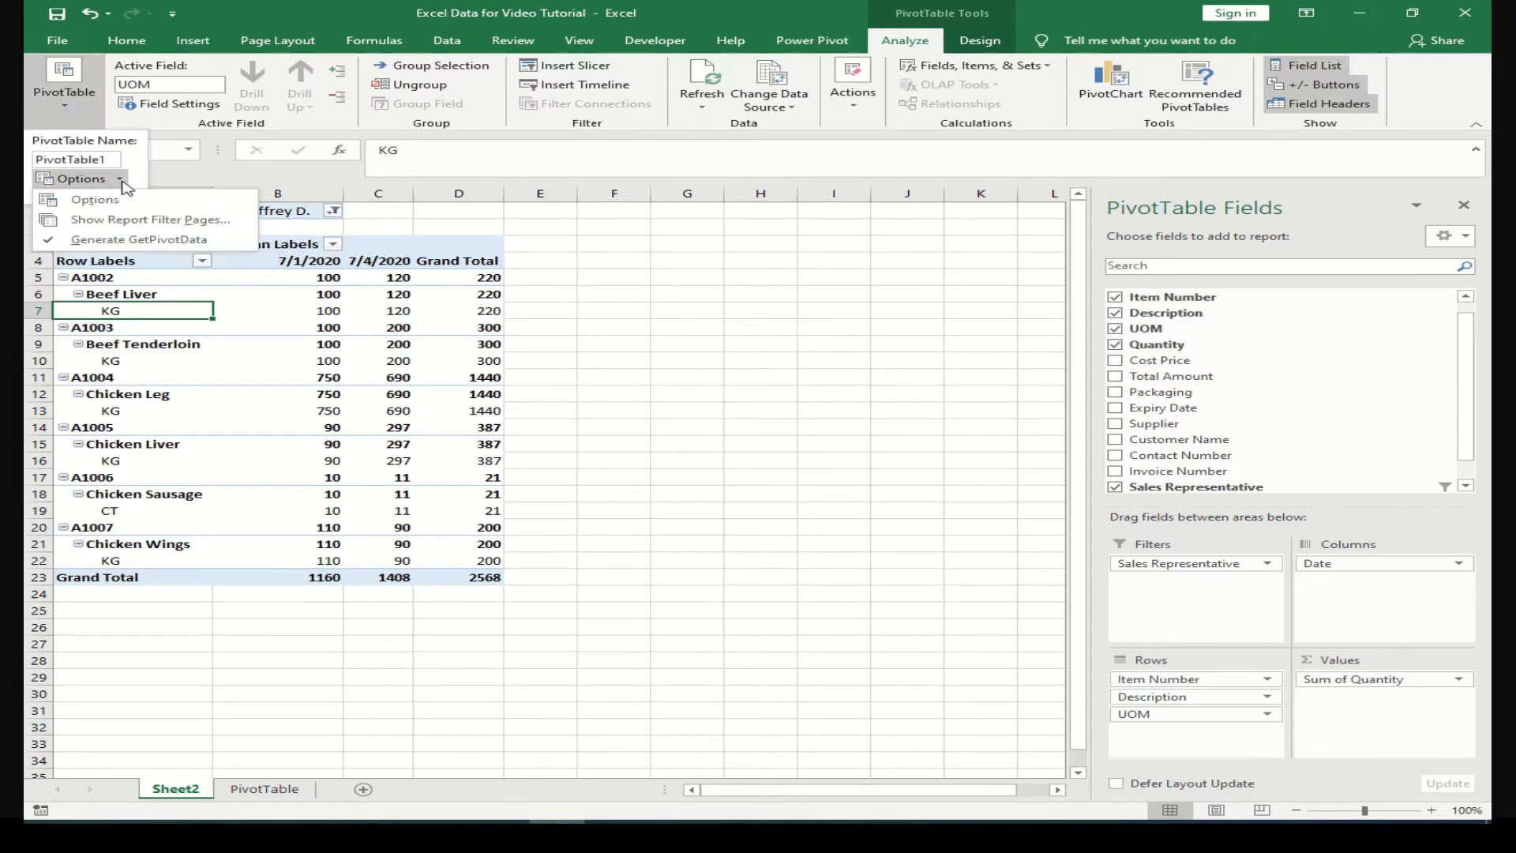
click(122, 199)
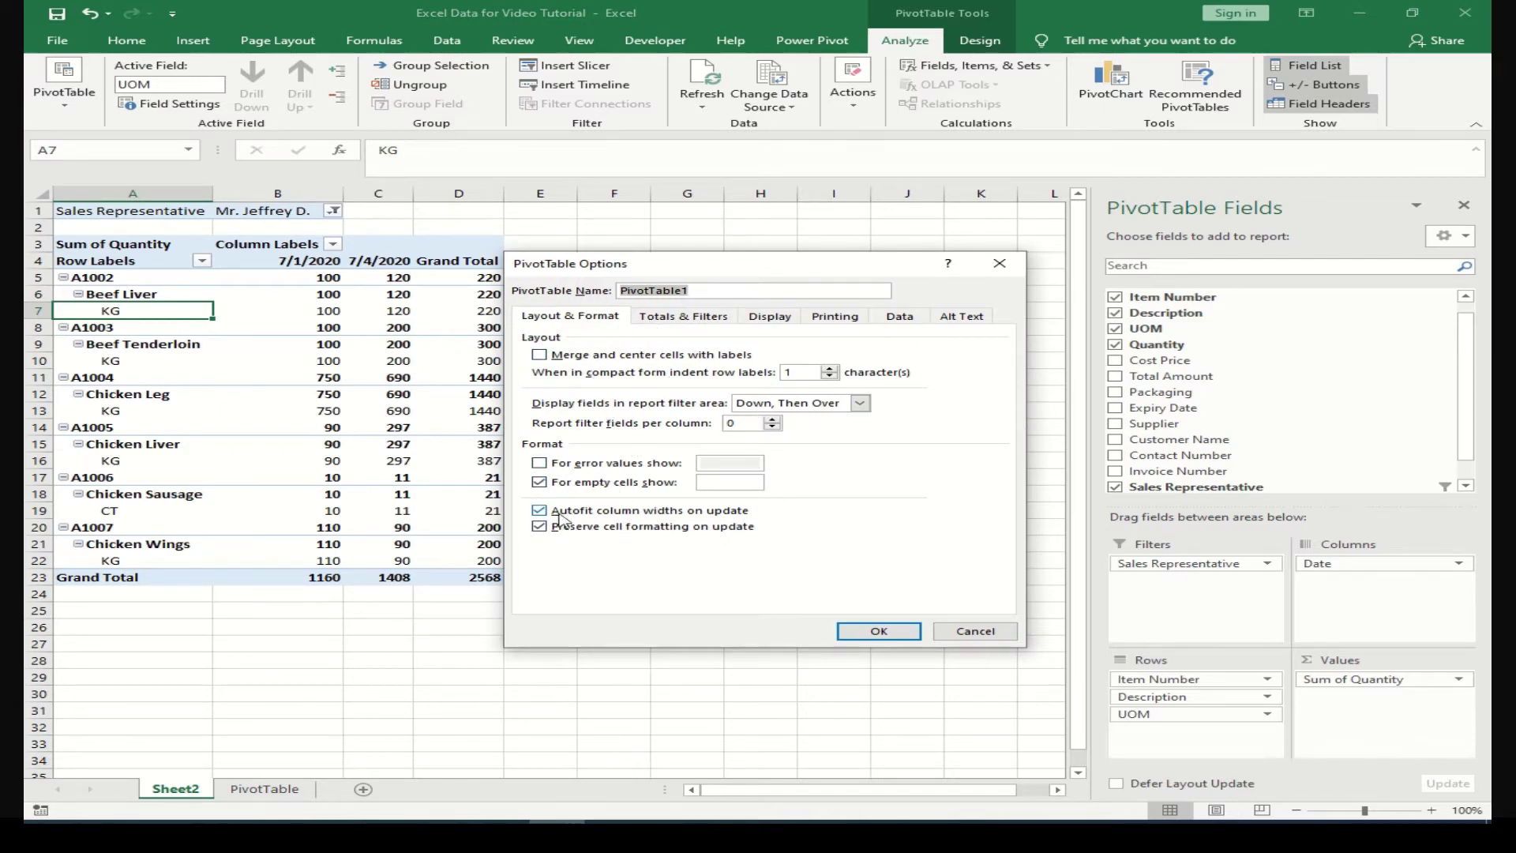
click(684, 318)
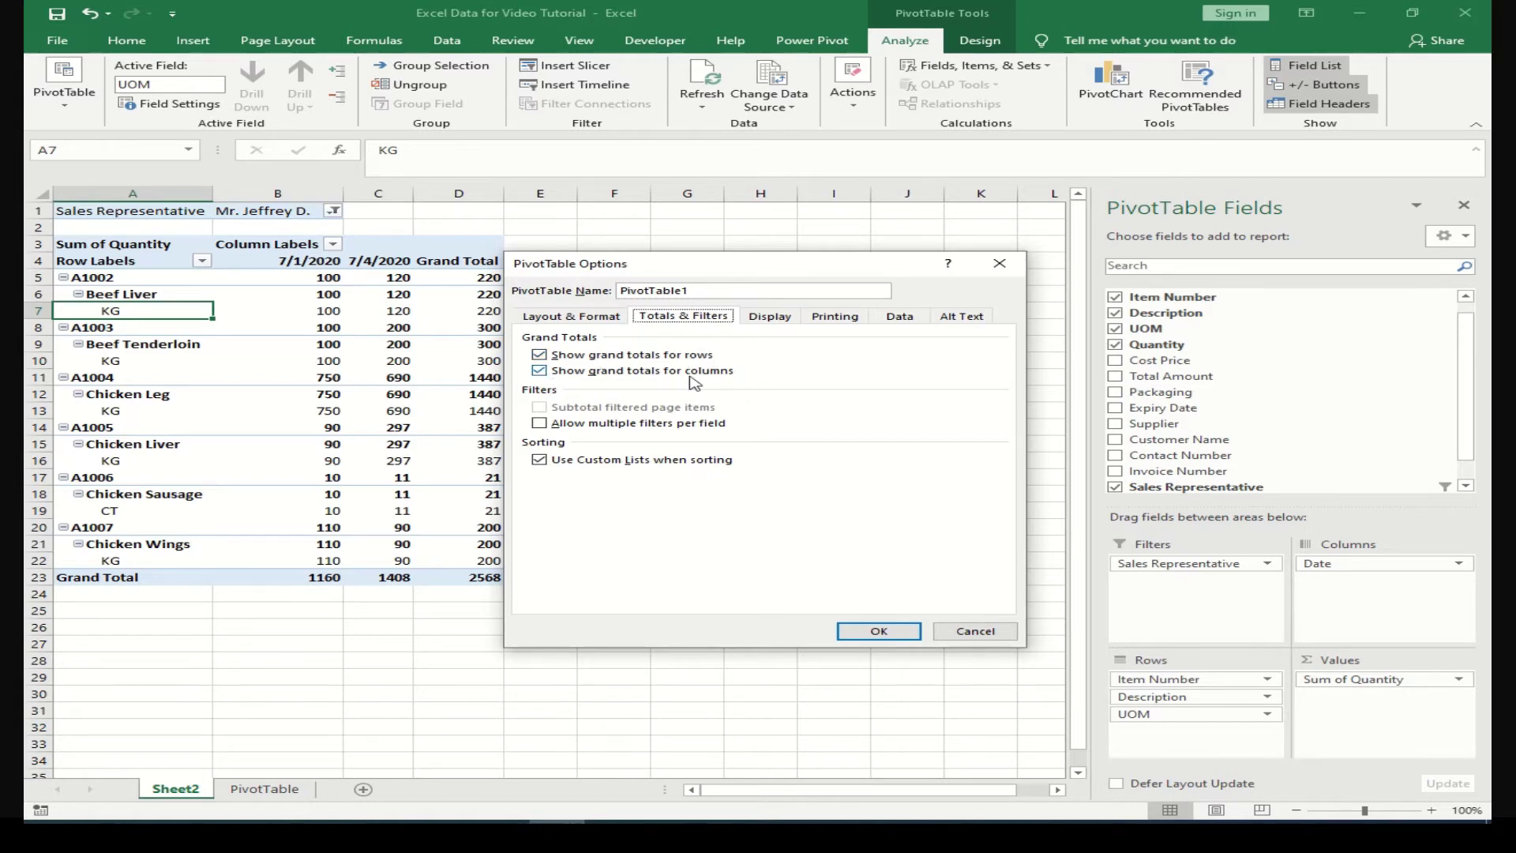
click(881, 632)
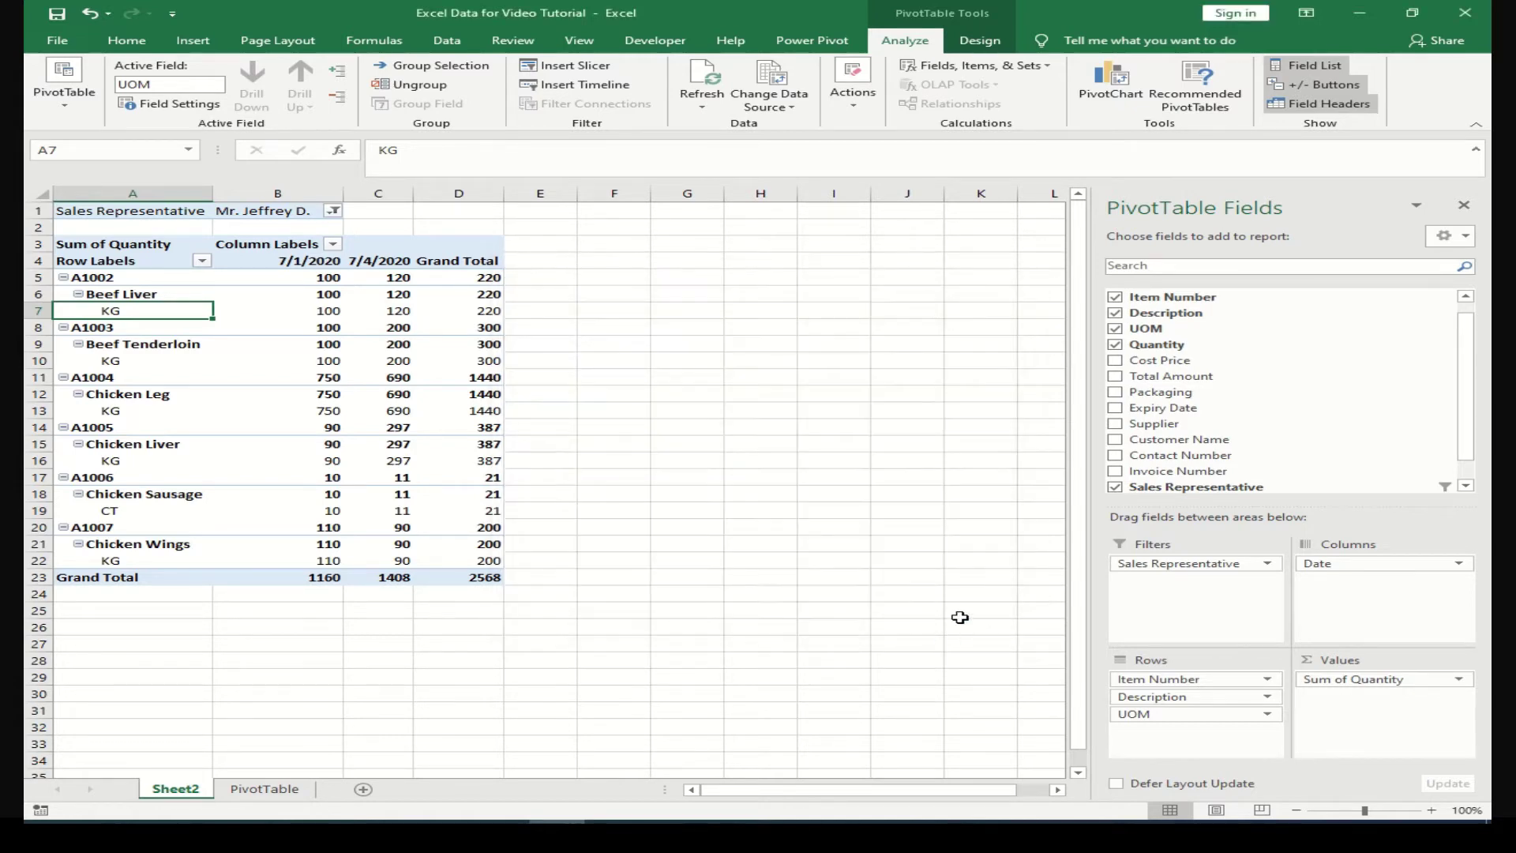
Apply the second light PivotTable style with blue-shaded header and Grand Total rows
click(983, 43)
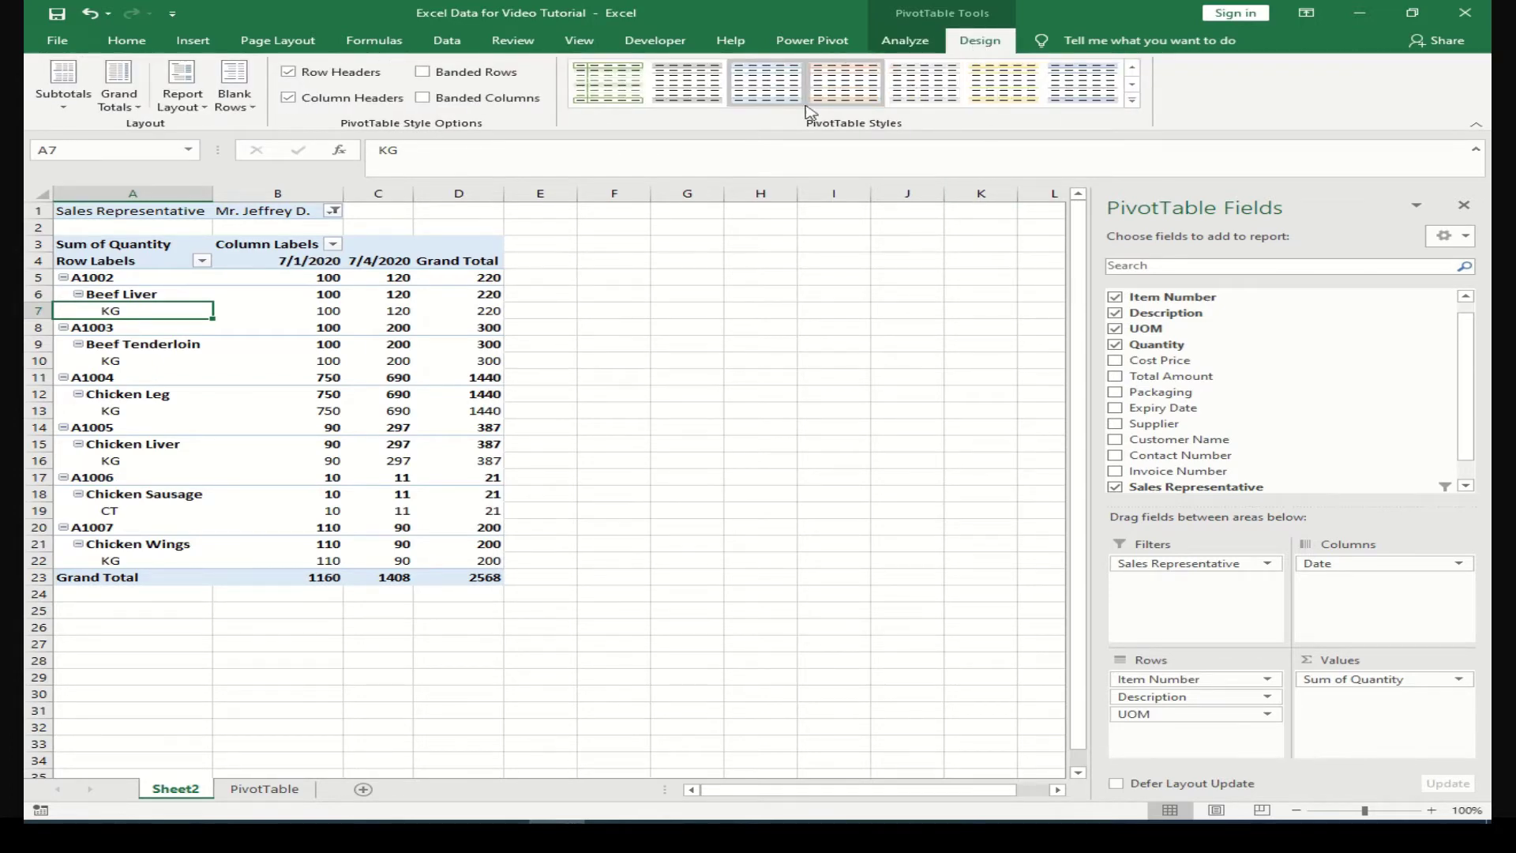
click(1134, 71)
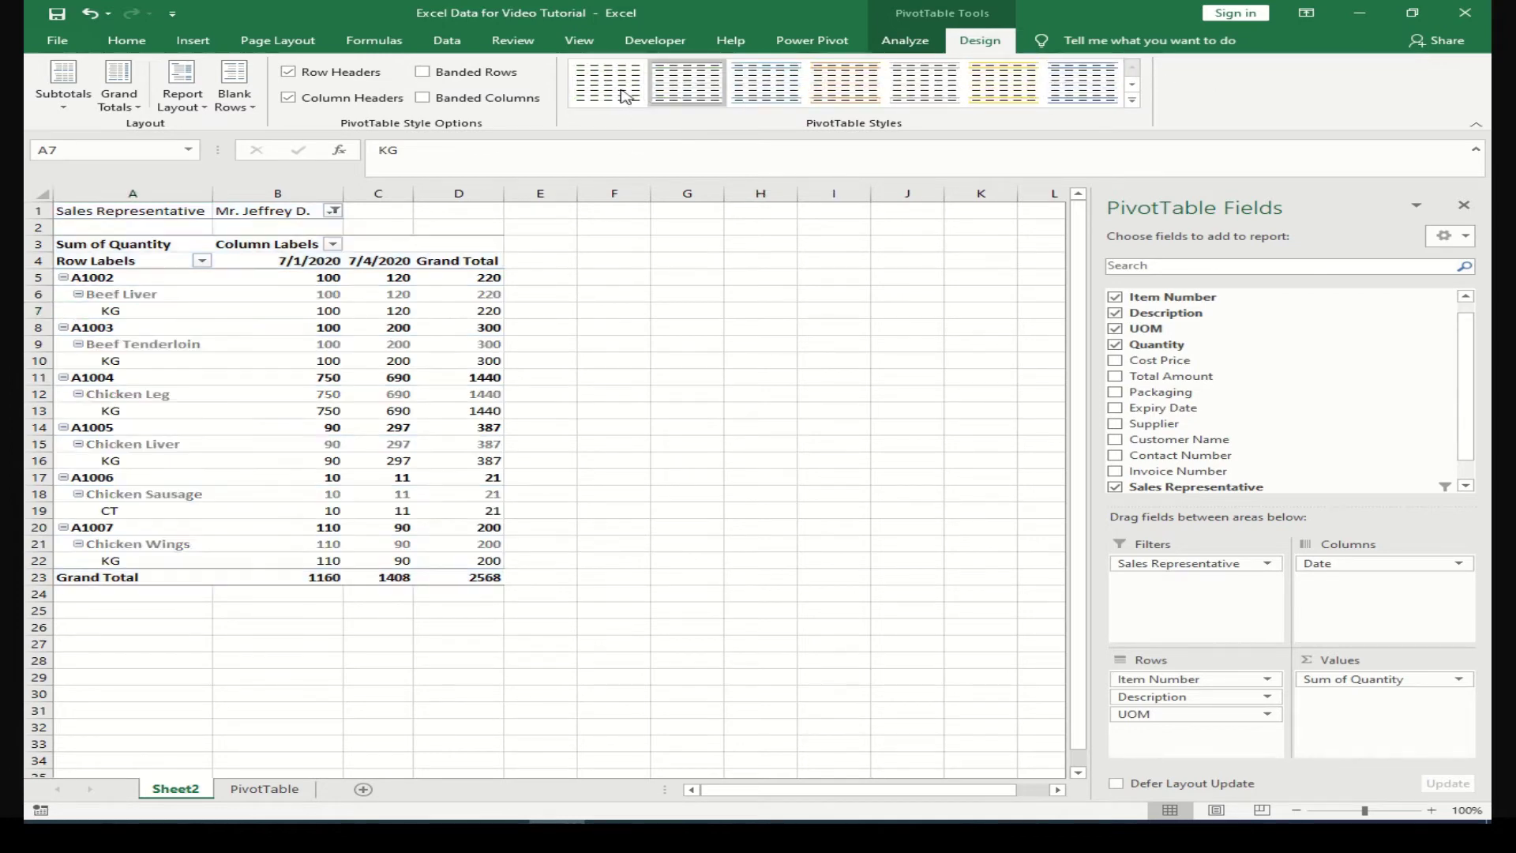
click(698, 94)
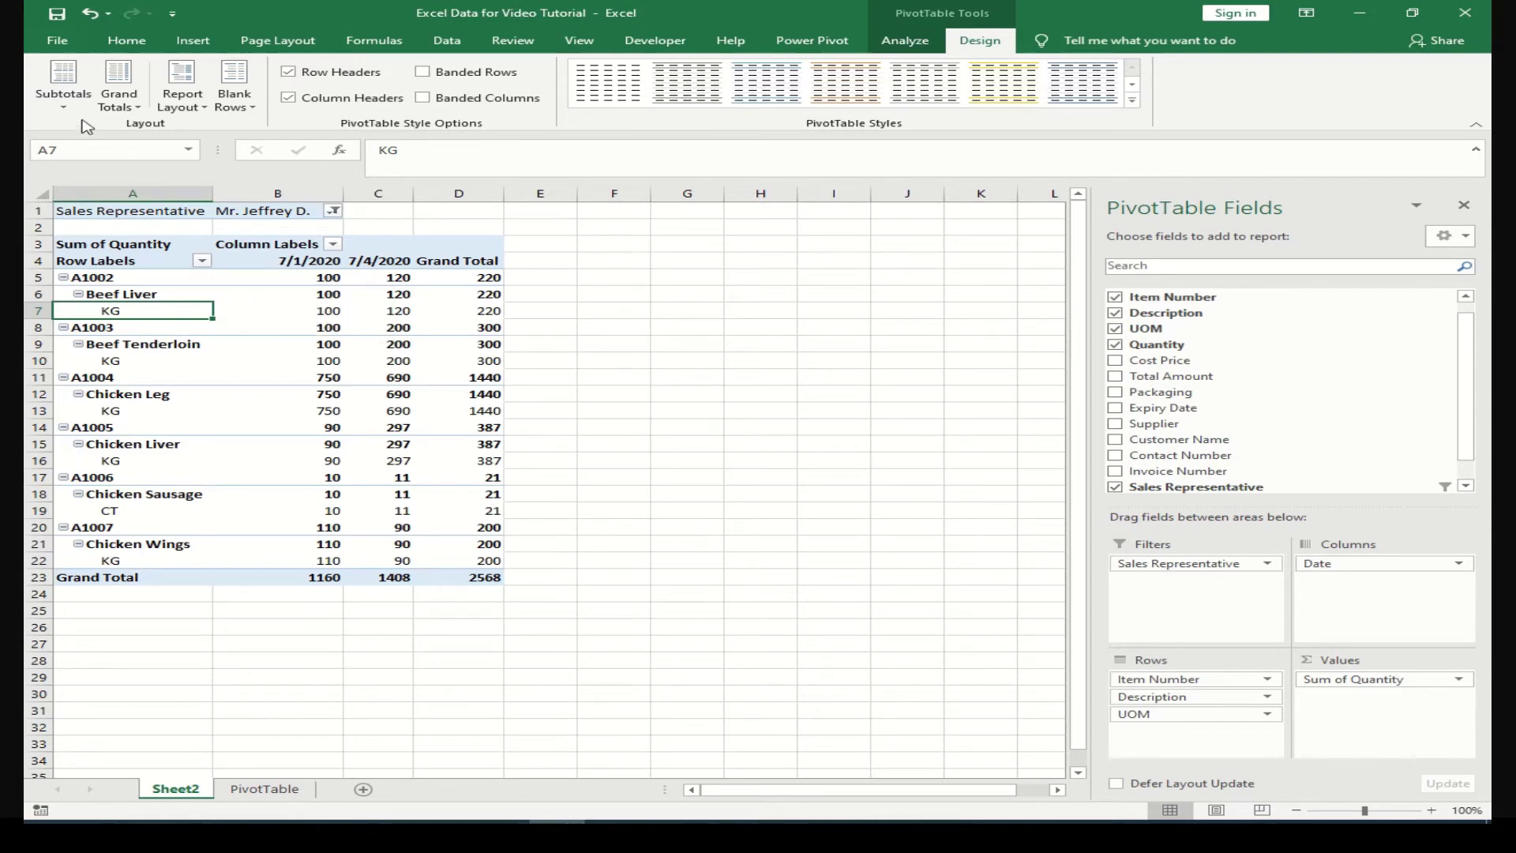
Hide all subtotals, switch the report to tabular form, and autofit the Description column
click(63, 87)
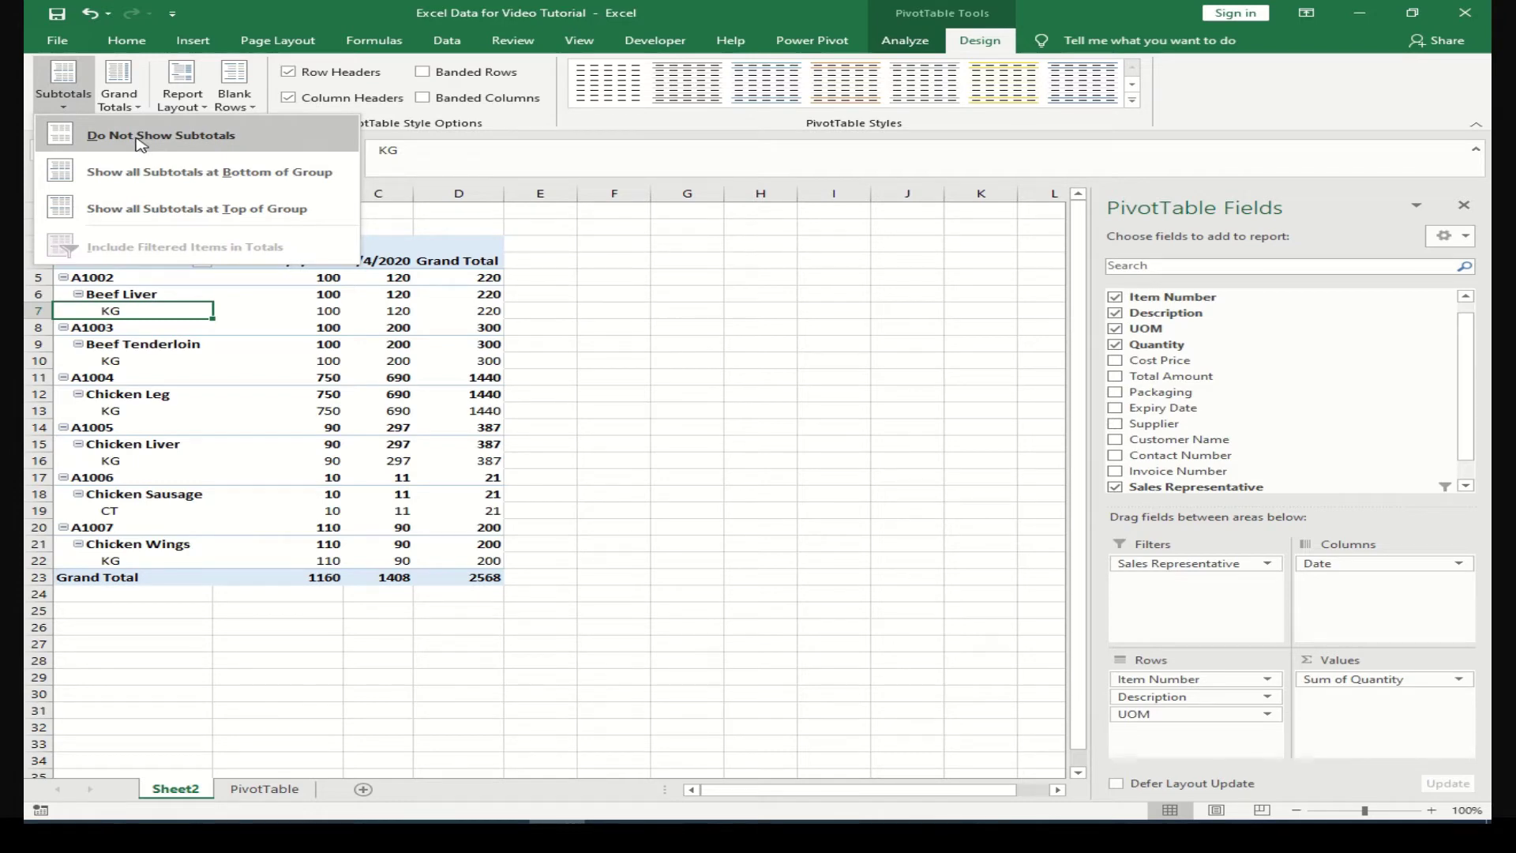
click(141, 139)
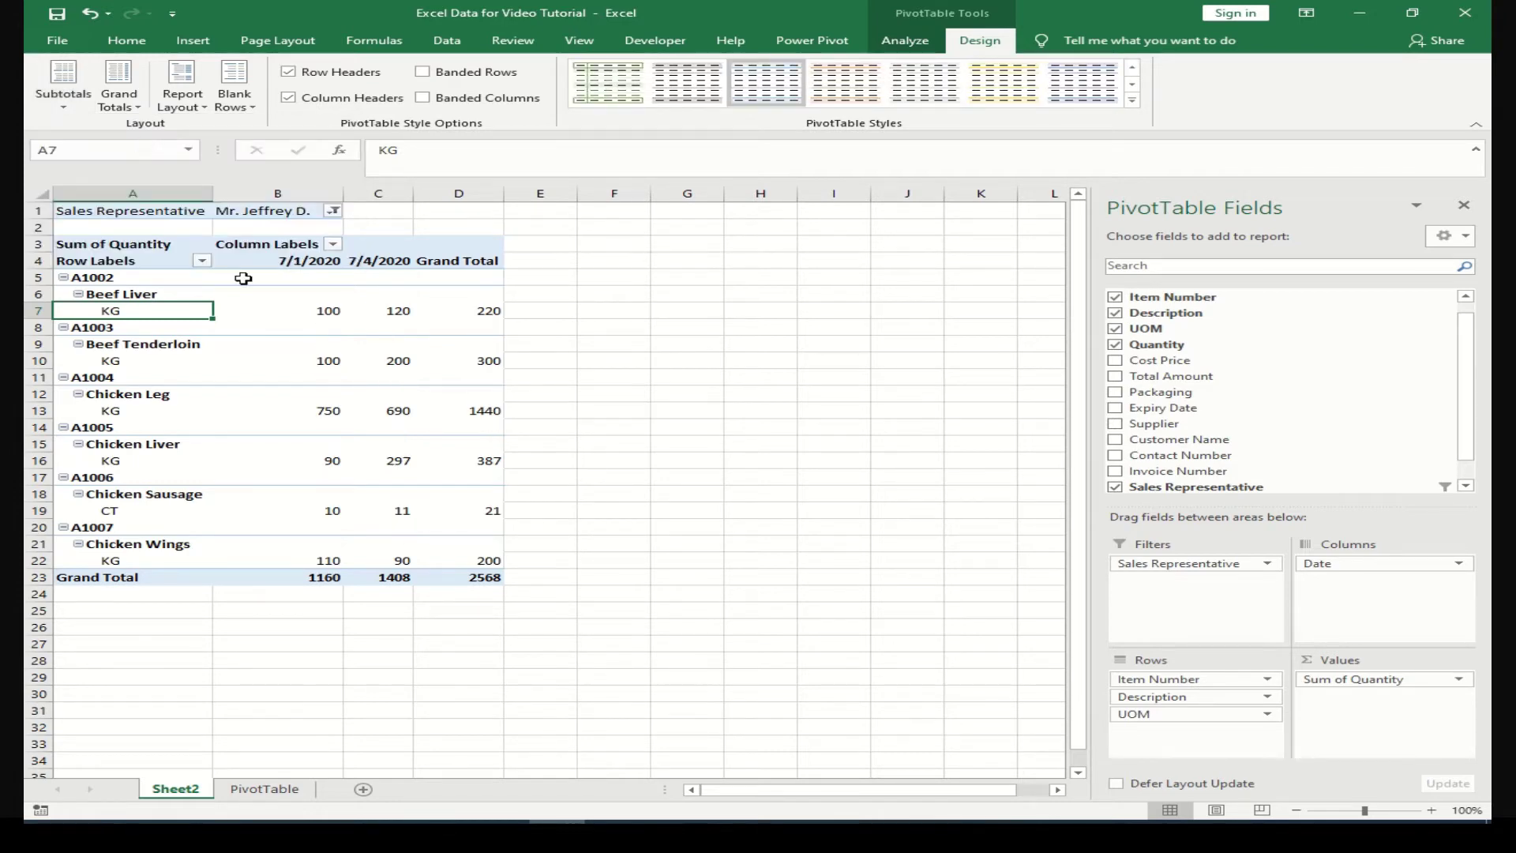
click(186, 101)
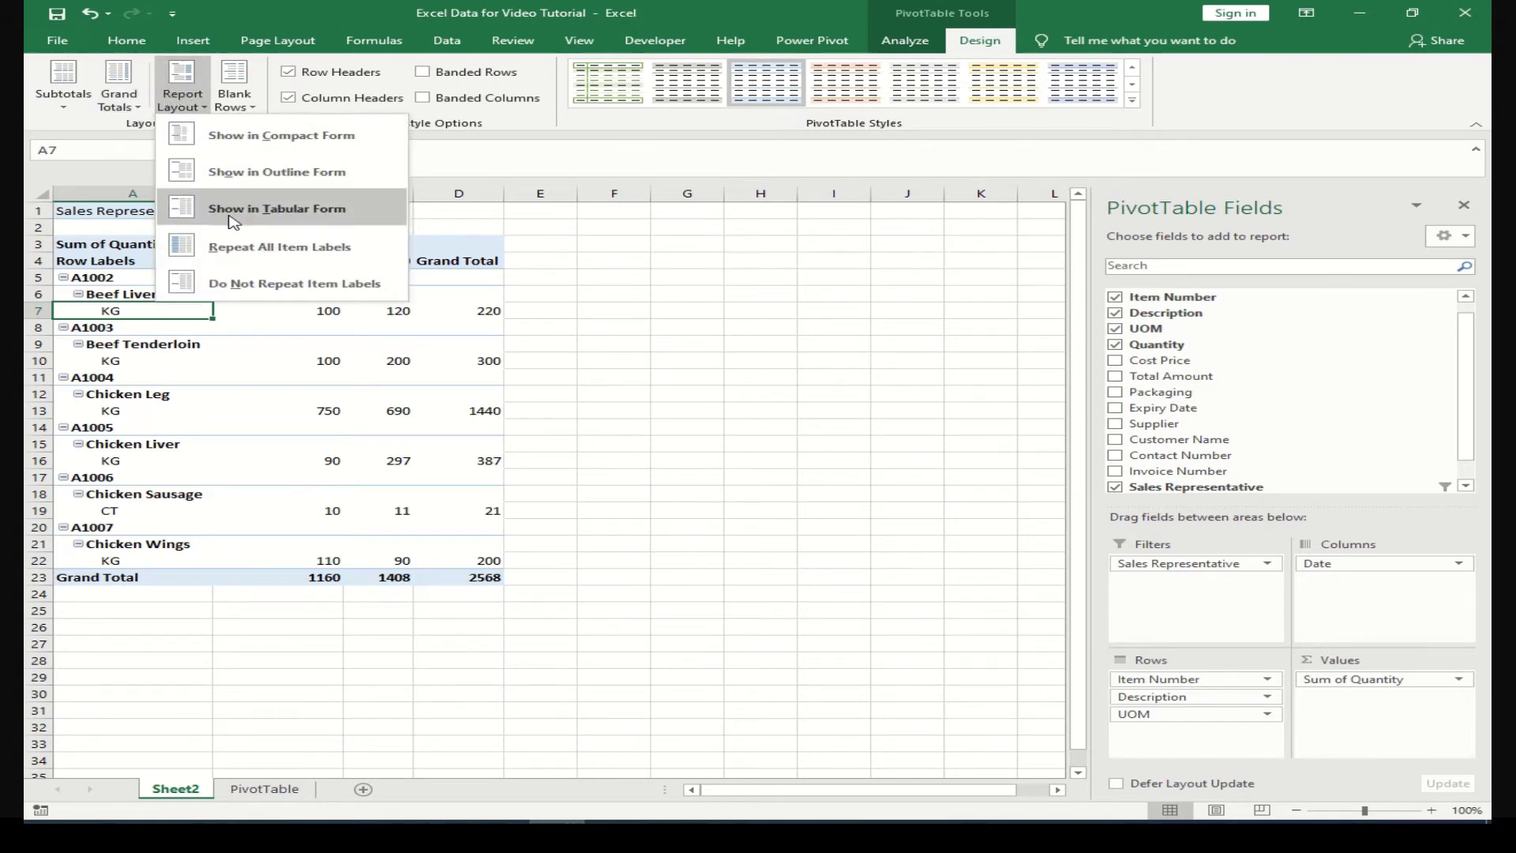
click(271, 210)
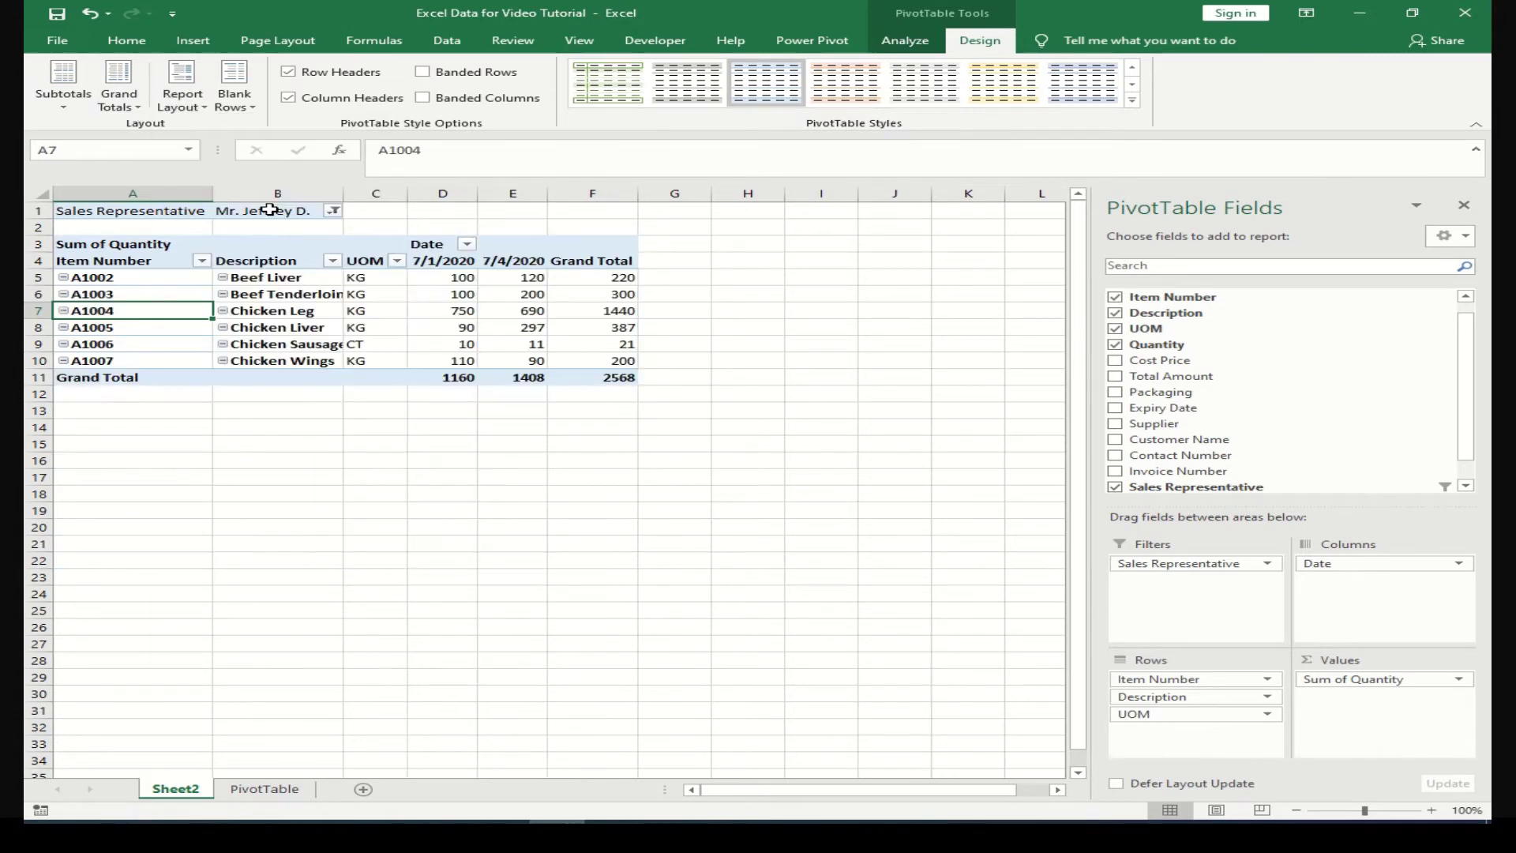
double_click(343, 192)
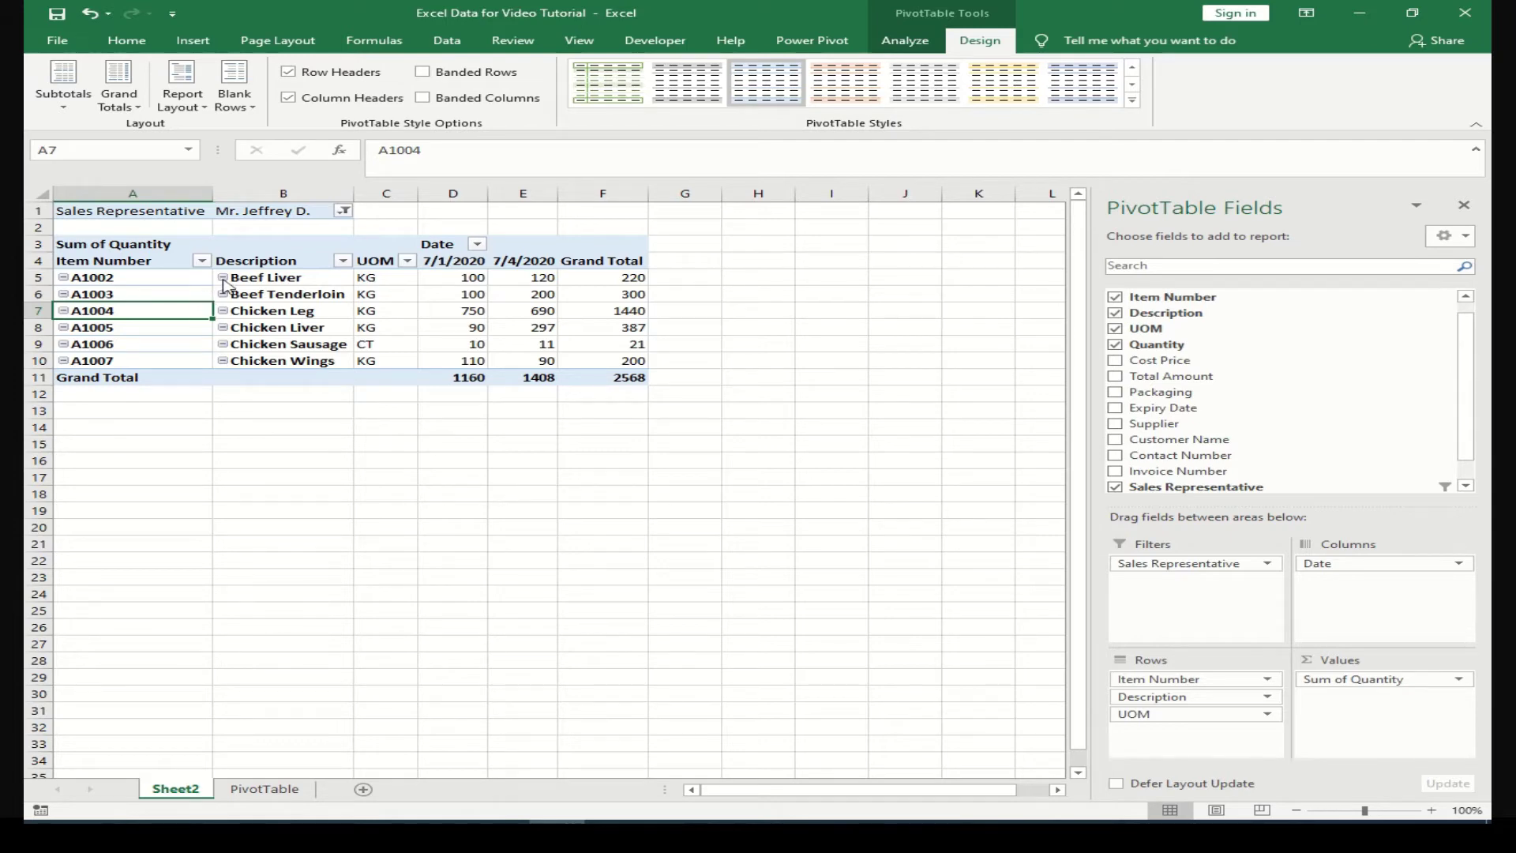
Hide the pivot table's expand/collapse buttons and the PivotTable Fields pane
click(145, 282)
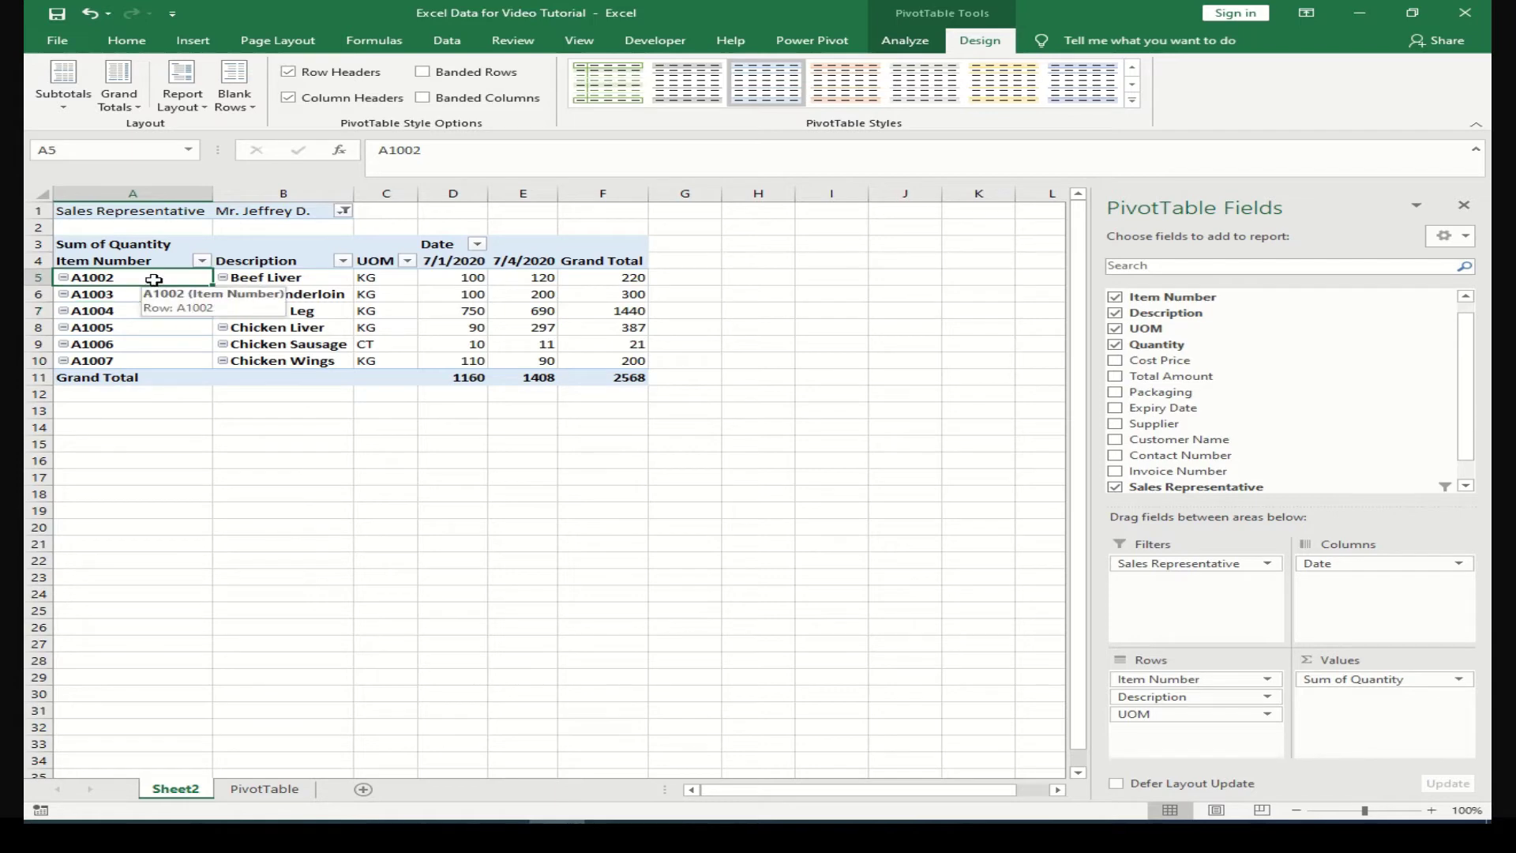
click(905, 40)
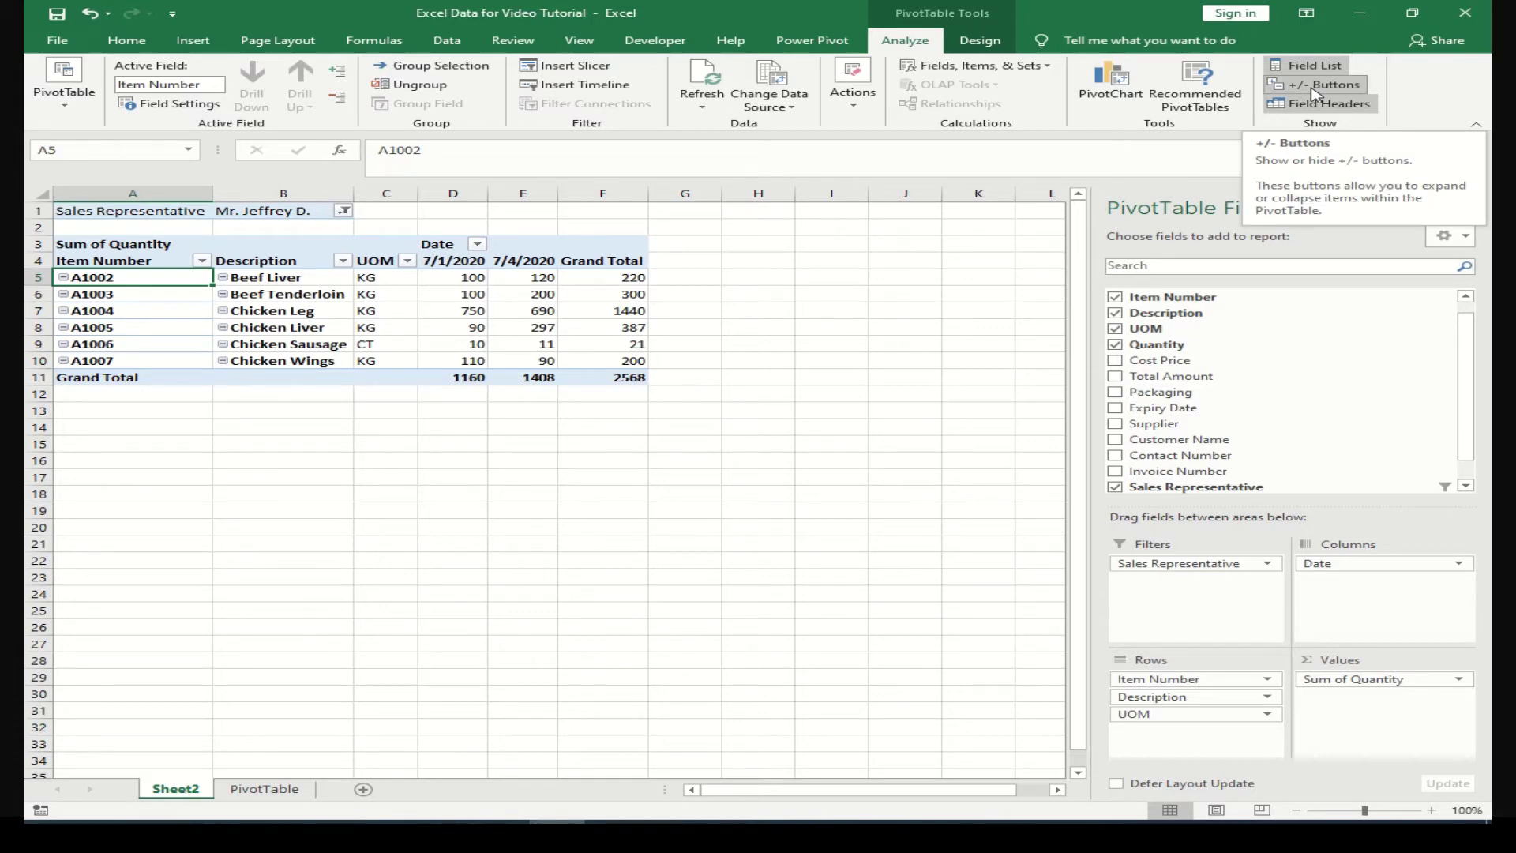
click(1316, 87)
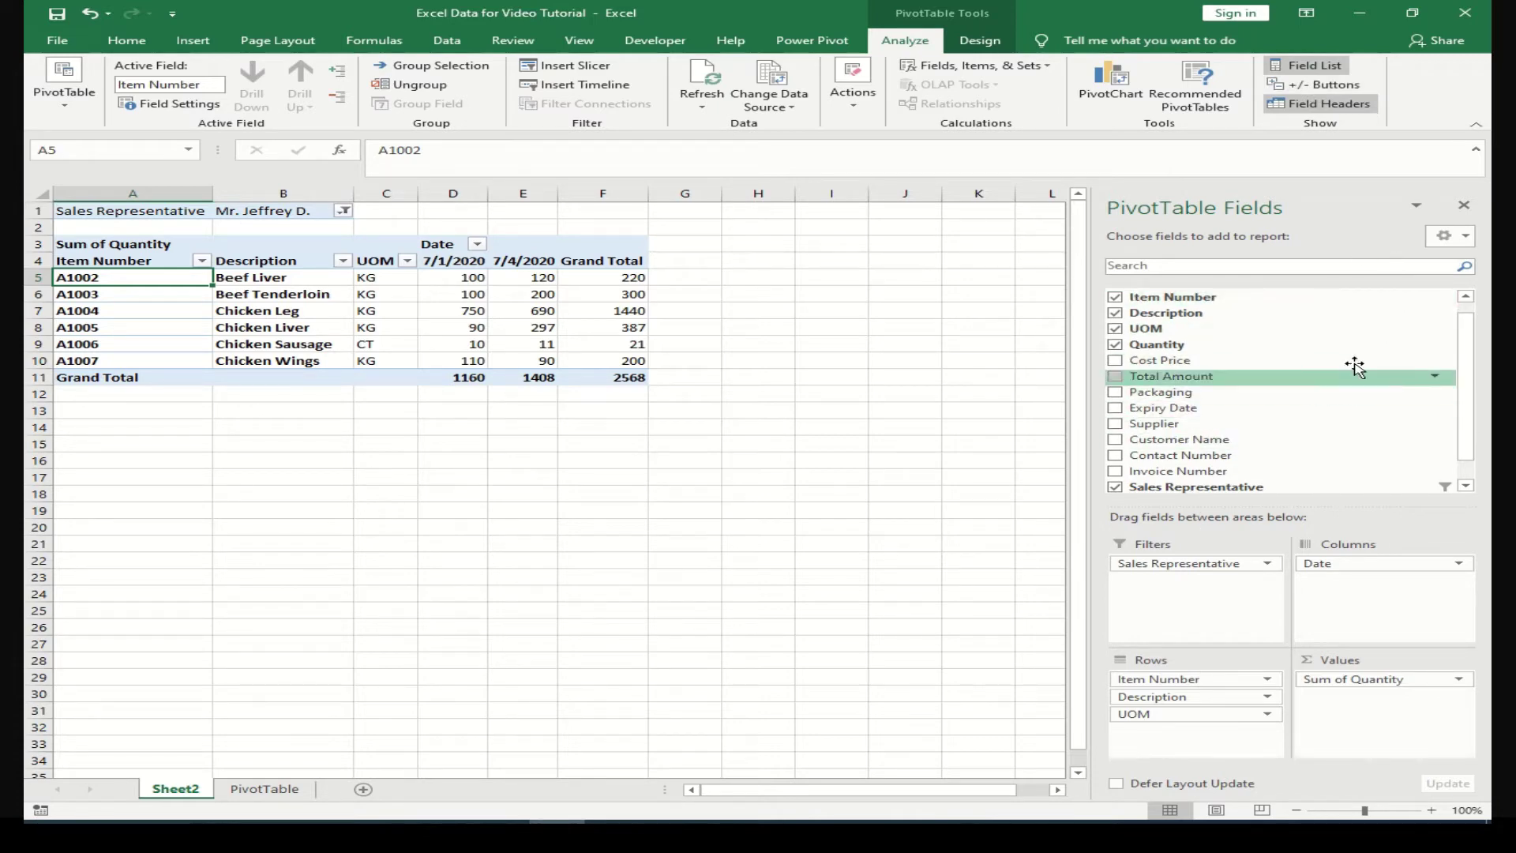
click(1325, 70)
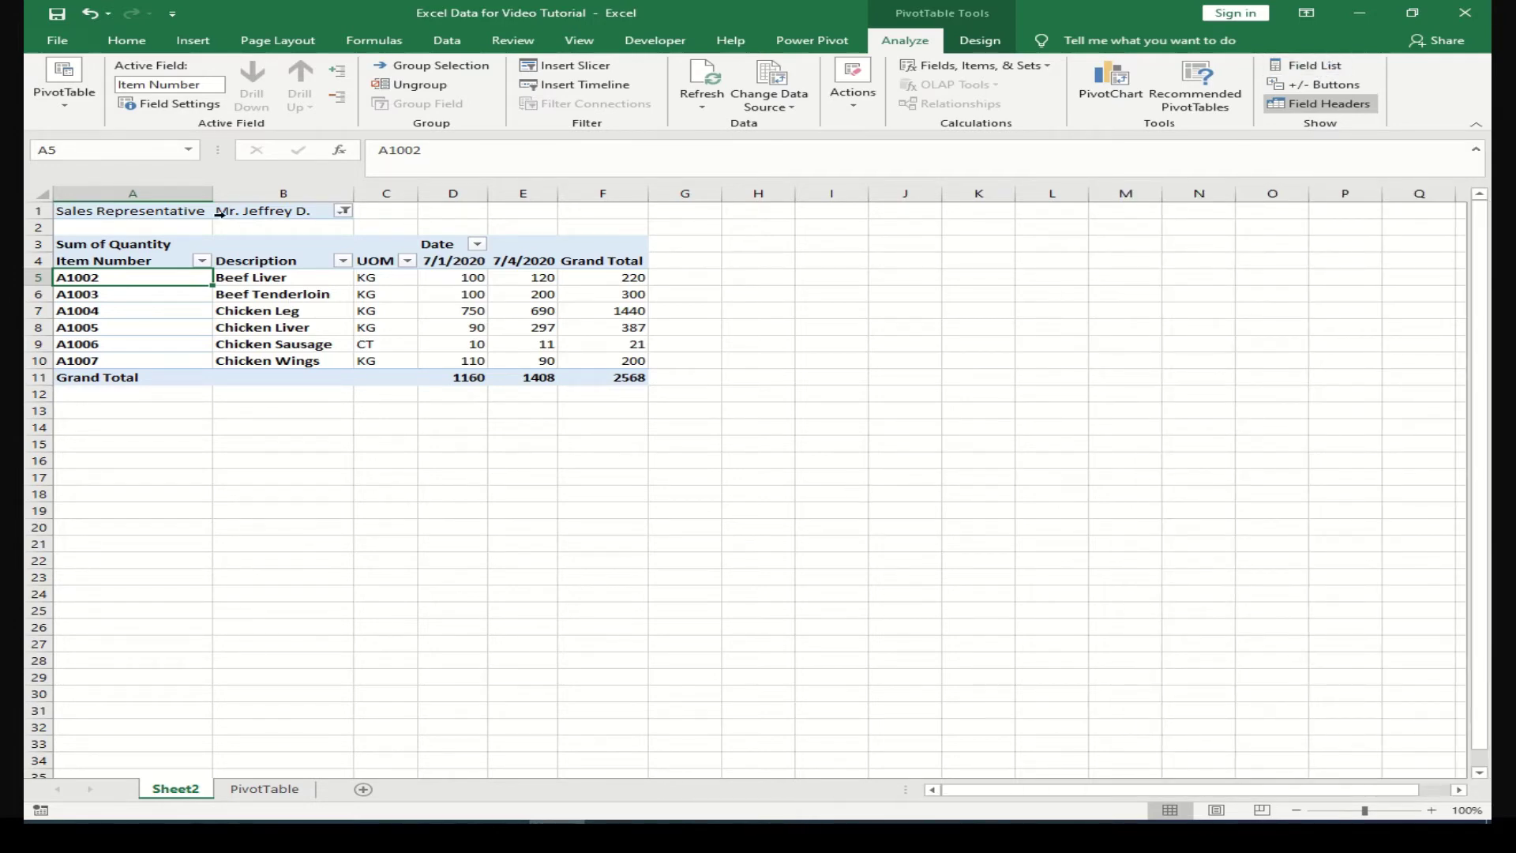
Narrow column A and widen columns B, C and D so labels, units and dates fit
drag(212, 193, 174, 189)
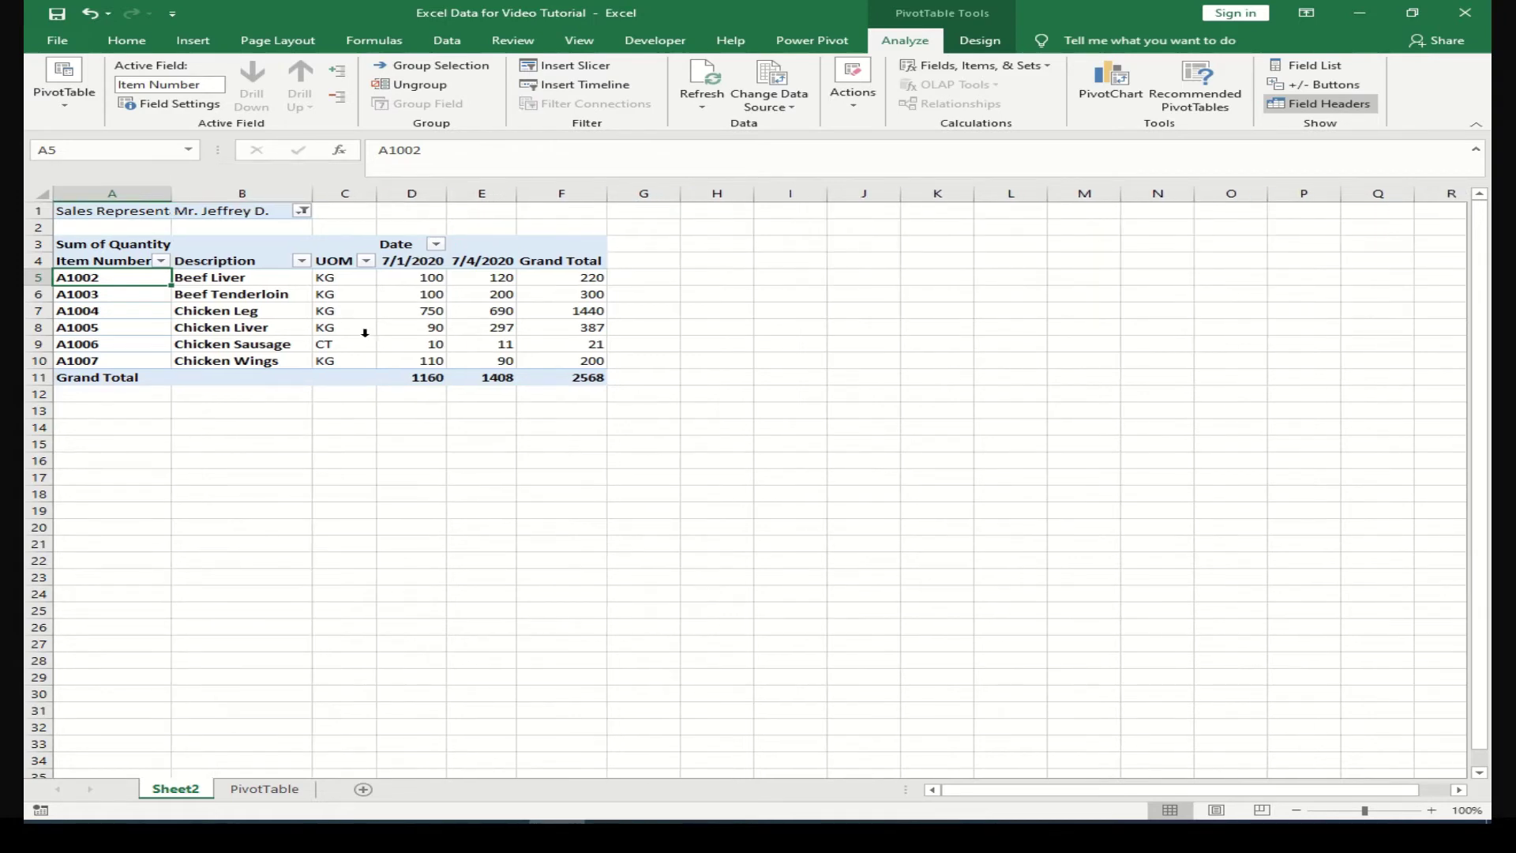
drag(312, 193, 339, 193)
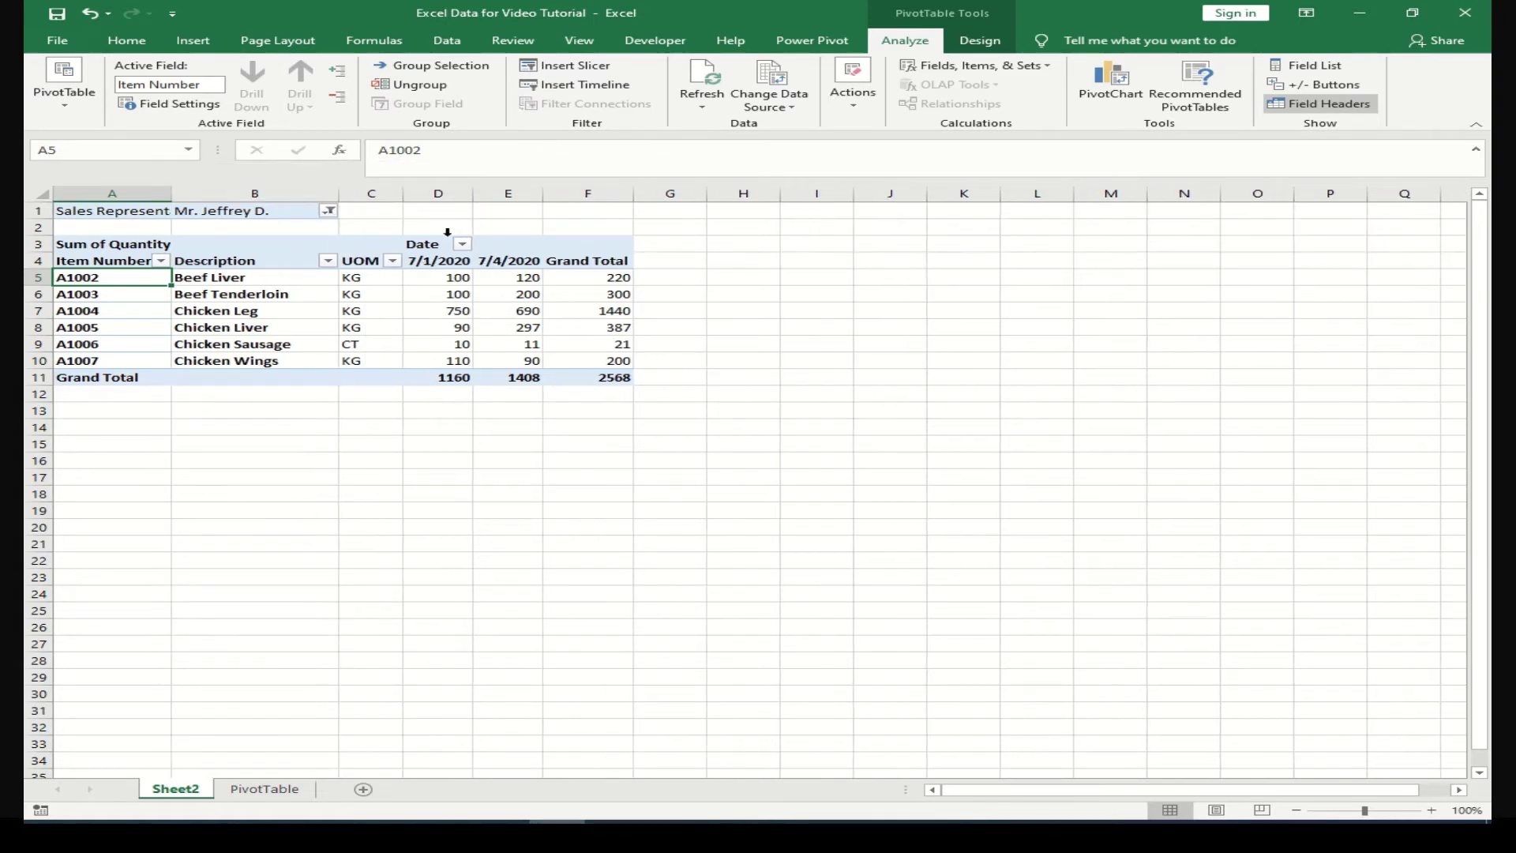
mouse_move(468, 193)
mouse_down()
mouse_move(490, 193)
mouse_move(411, 194)
mouse_up()
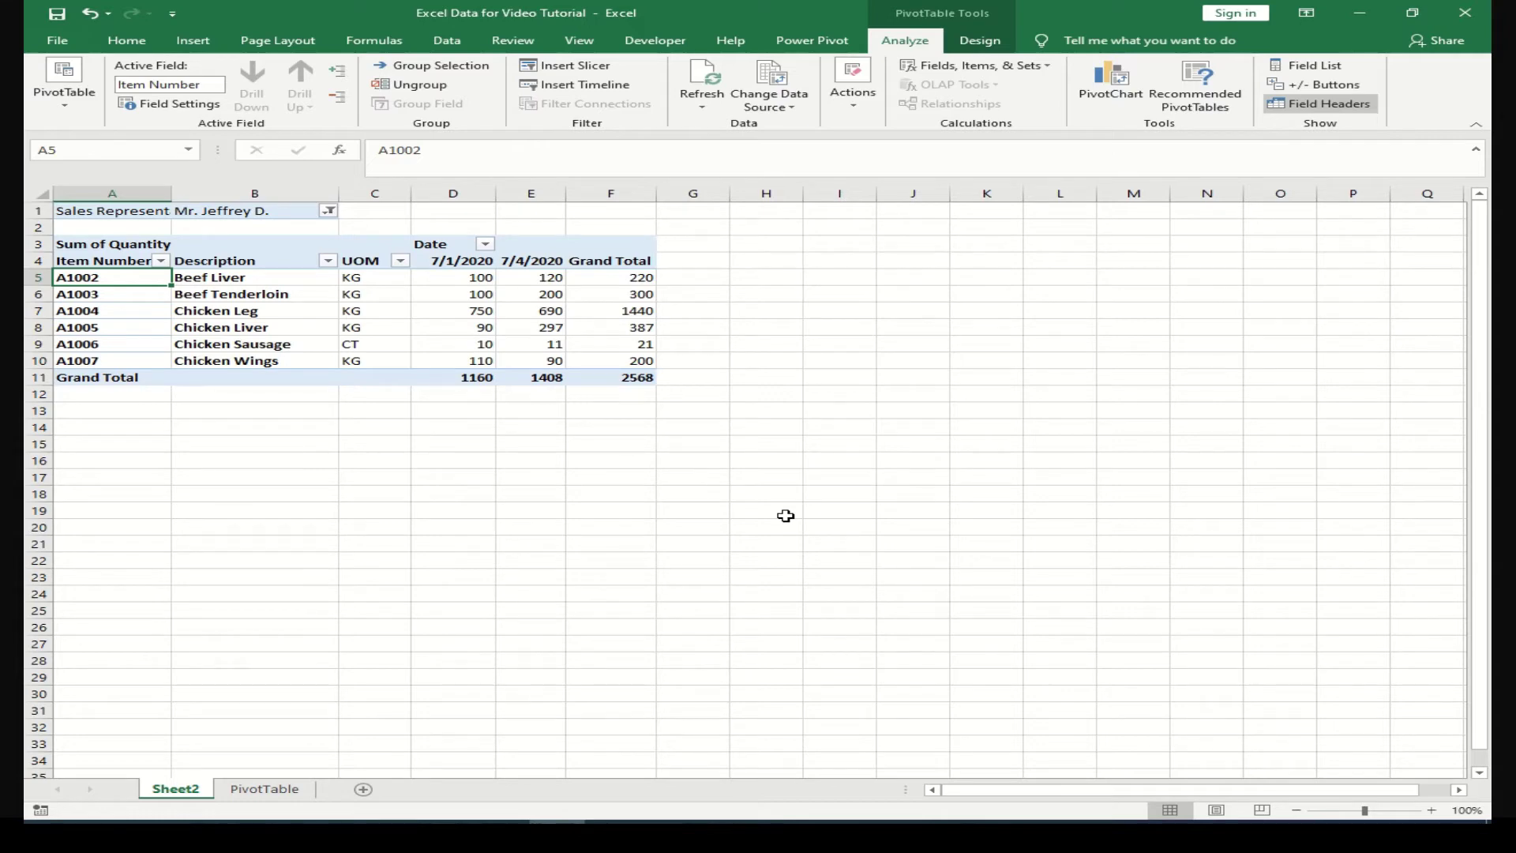
Filter the pivot table to the second sales representative instead of the current one
click(330, 211)
click(99, 264)
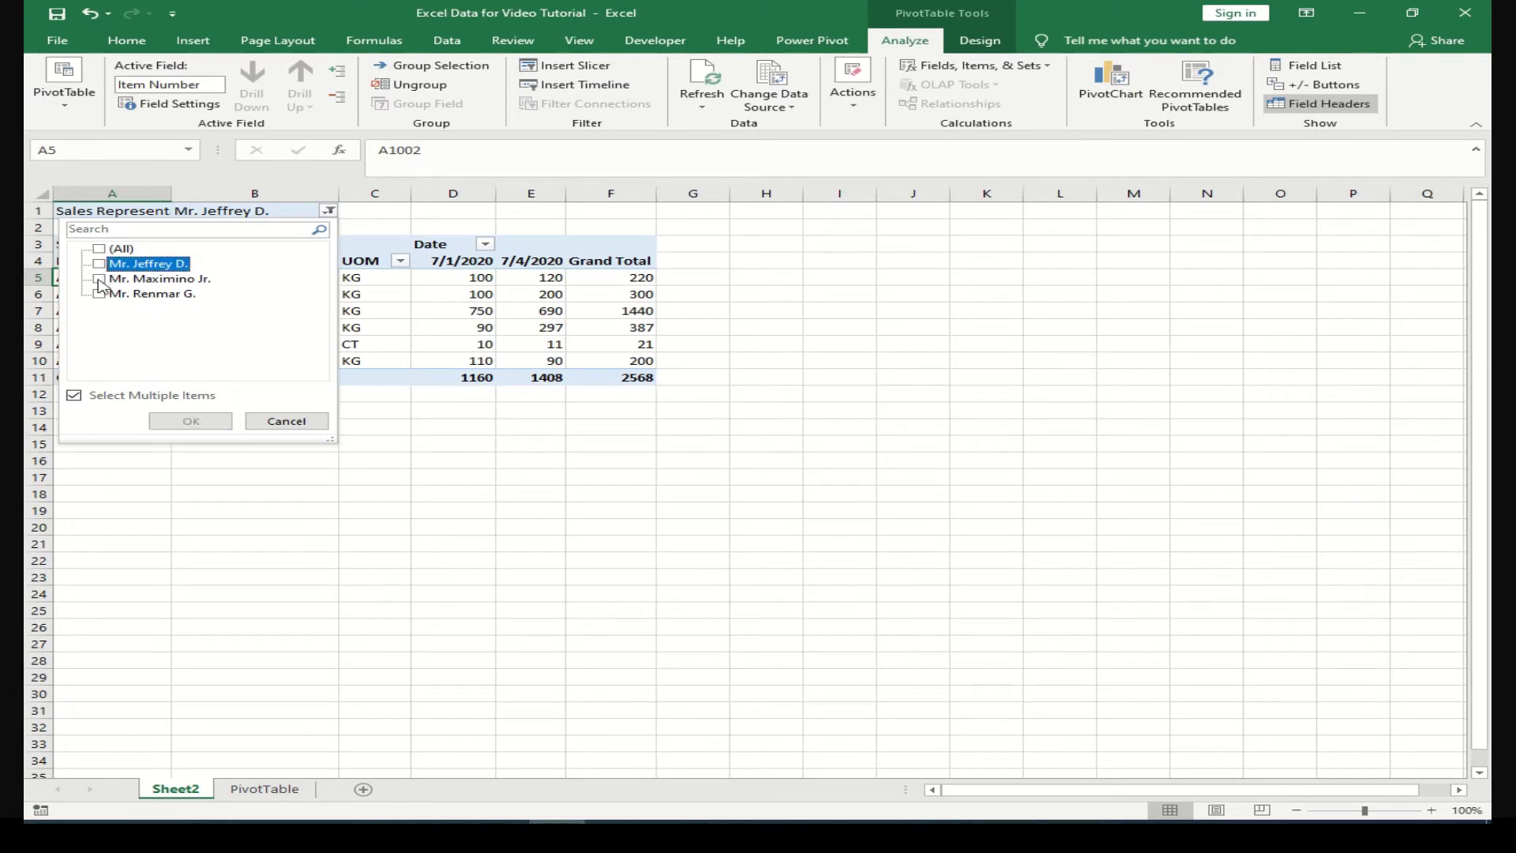
click(99, 279)
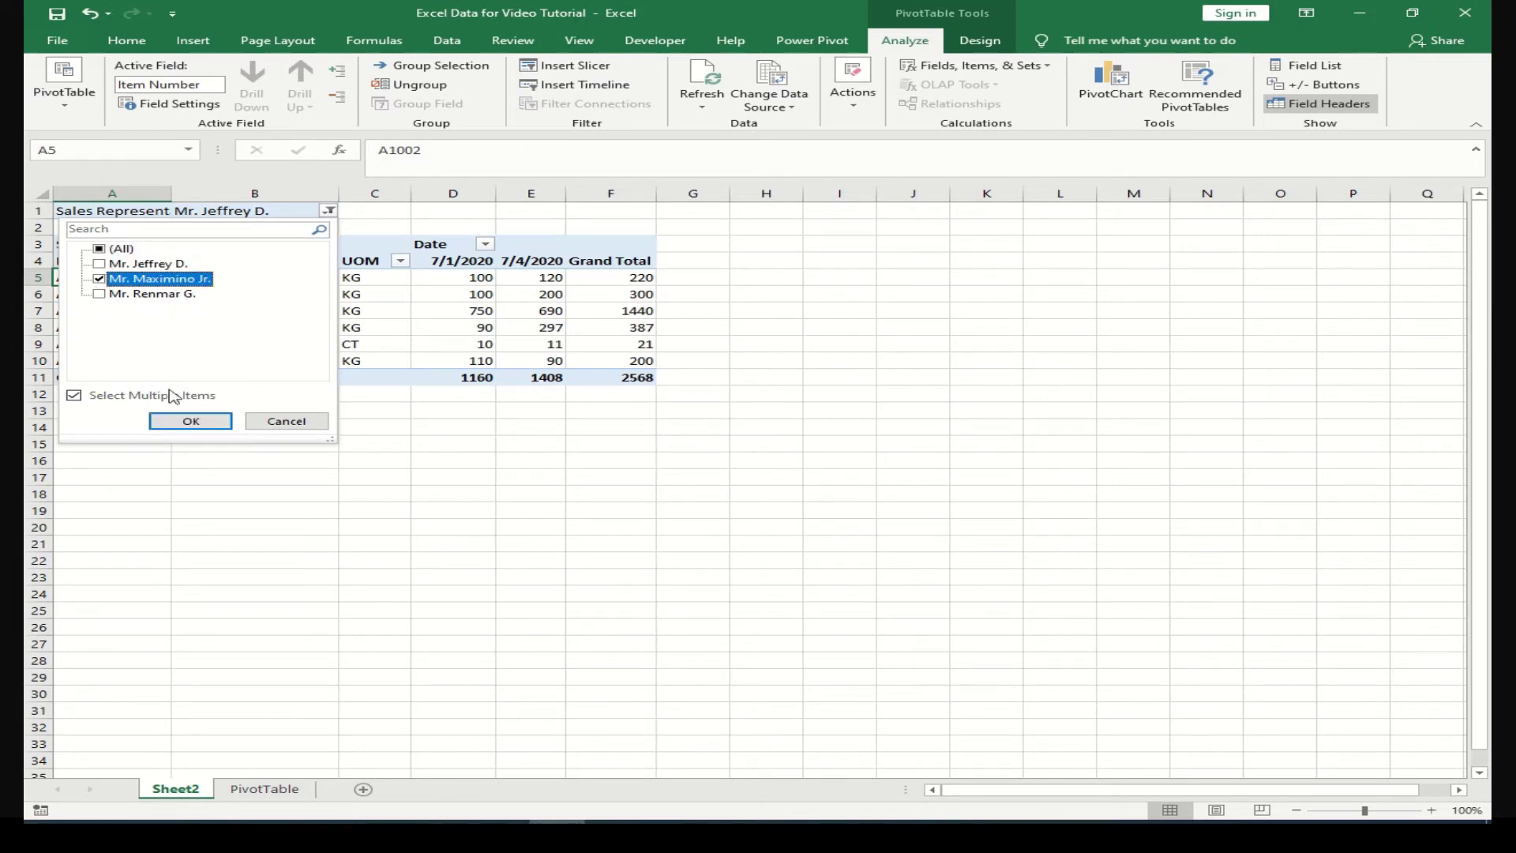
click(195, 424)
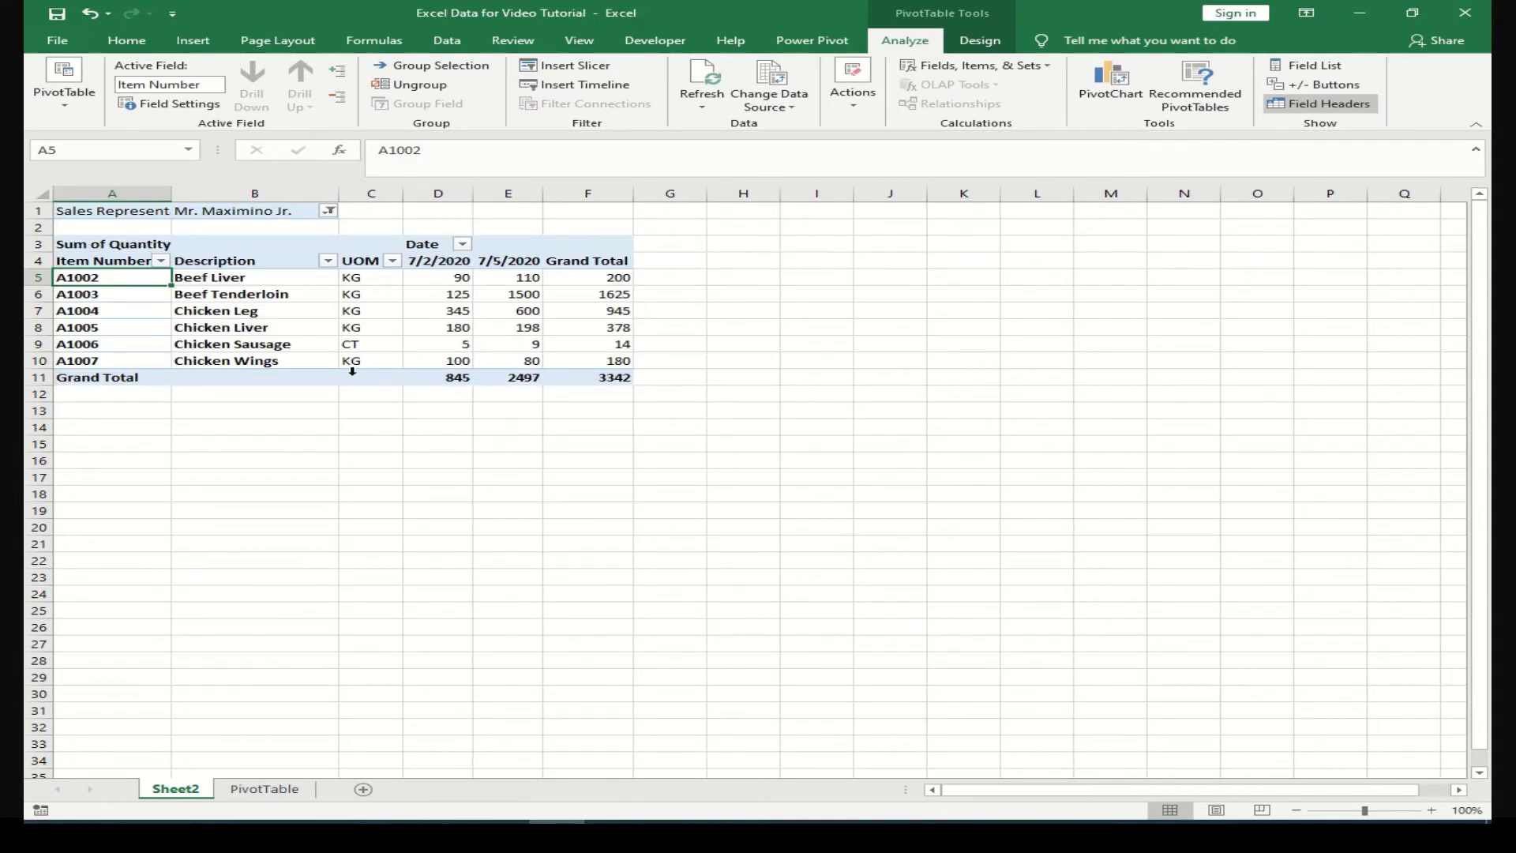
Switch the representative filter to the third sales representative, giving a grand total of 1787
click(328, 210)
click(99, 279)
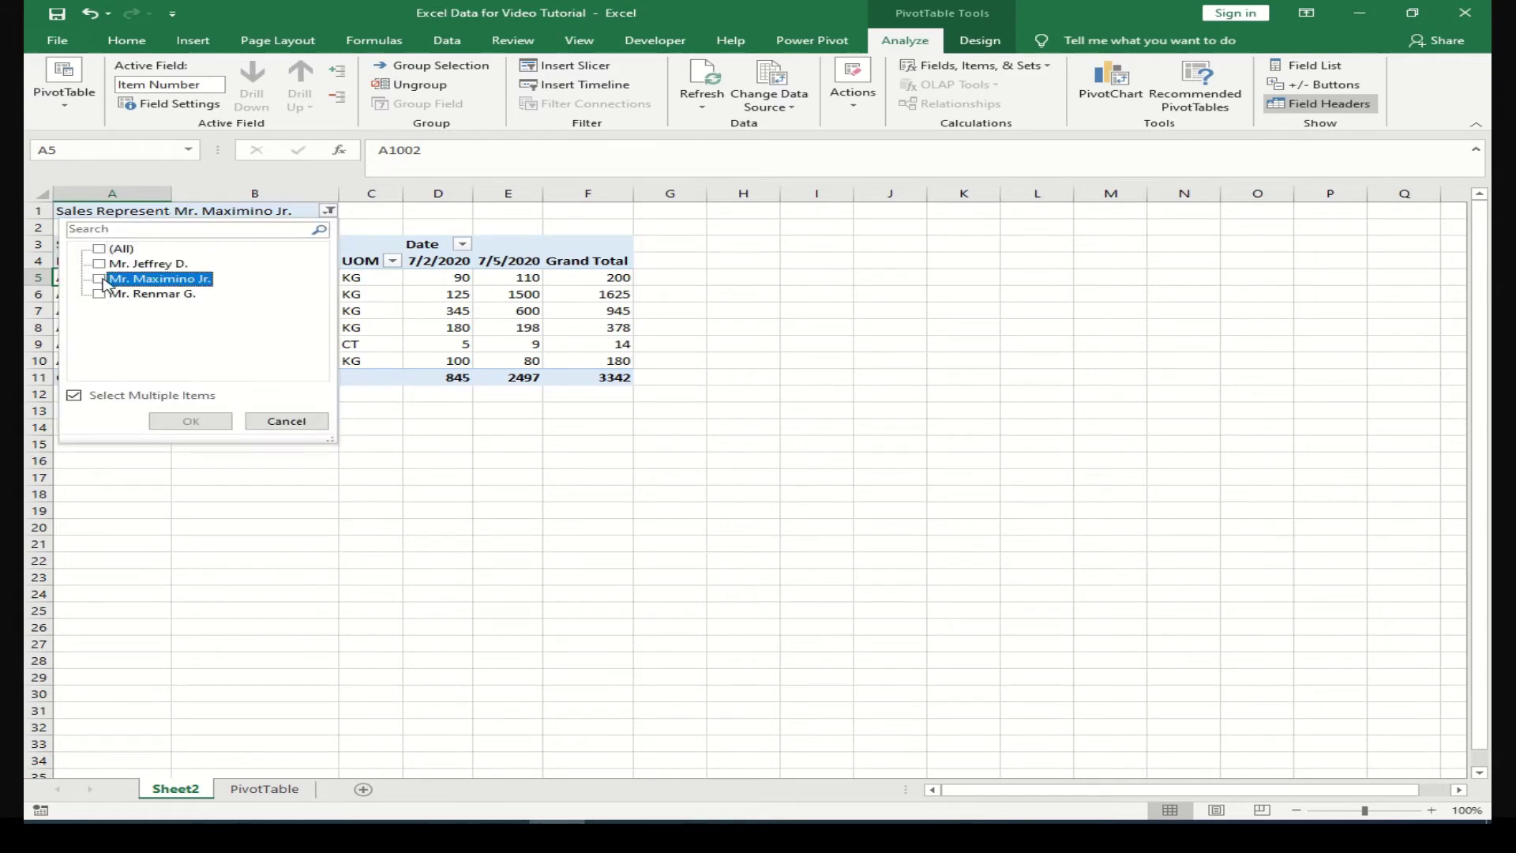
click(98, 293)
click(195, 421)
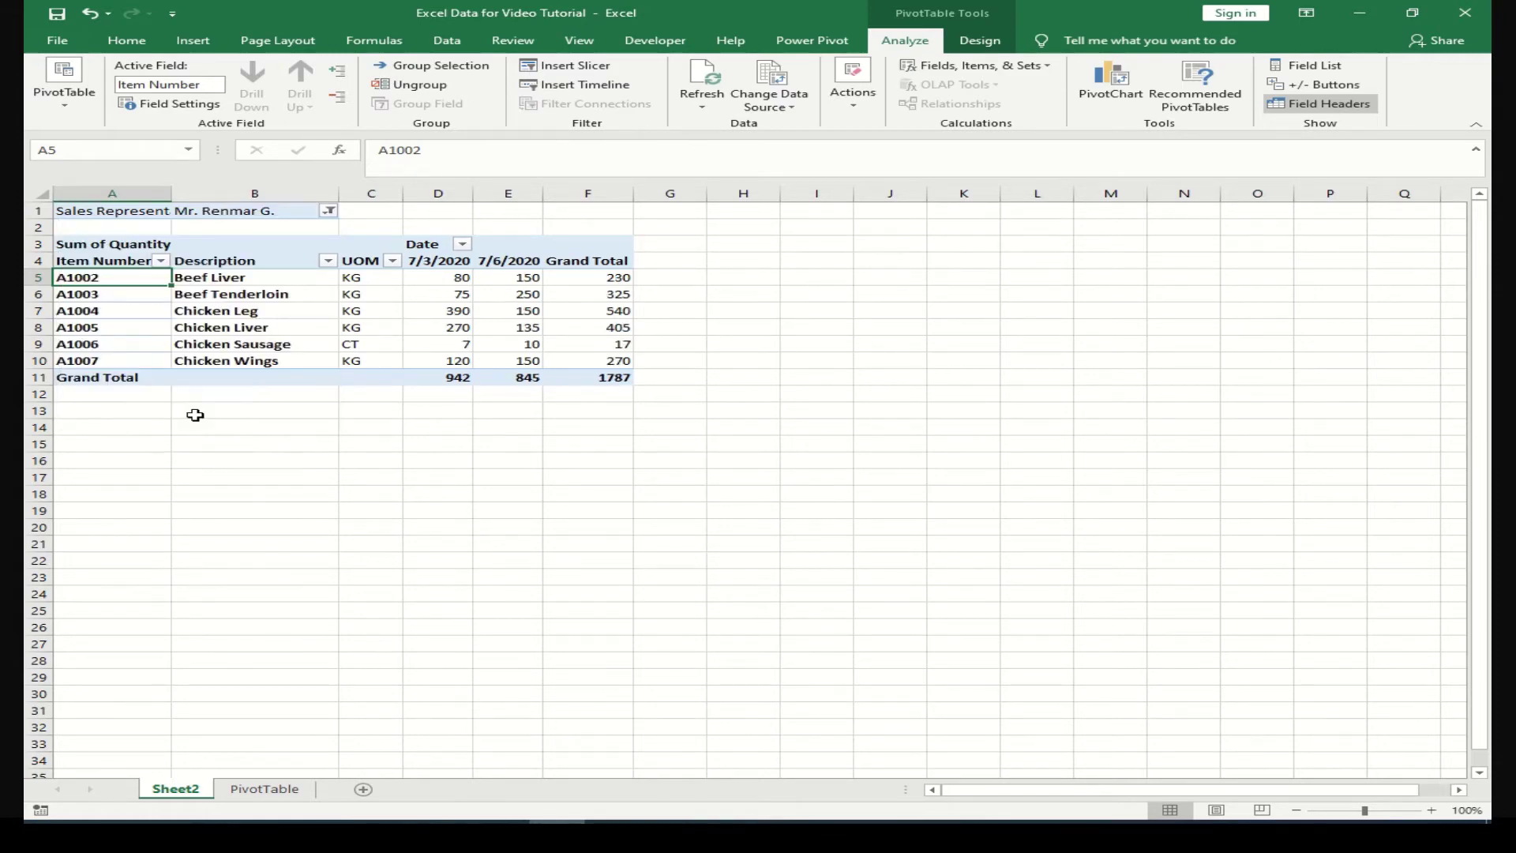
click(316, 447)
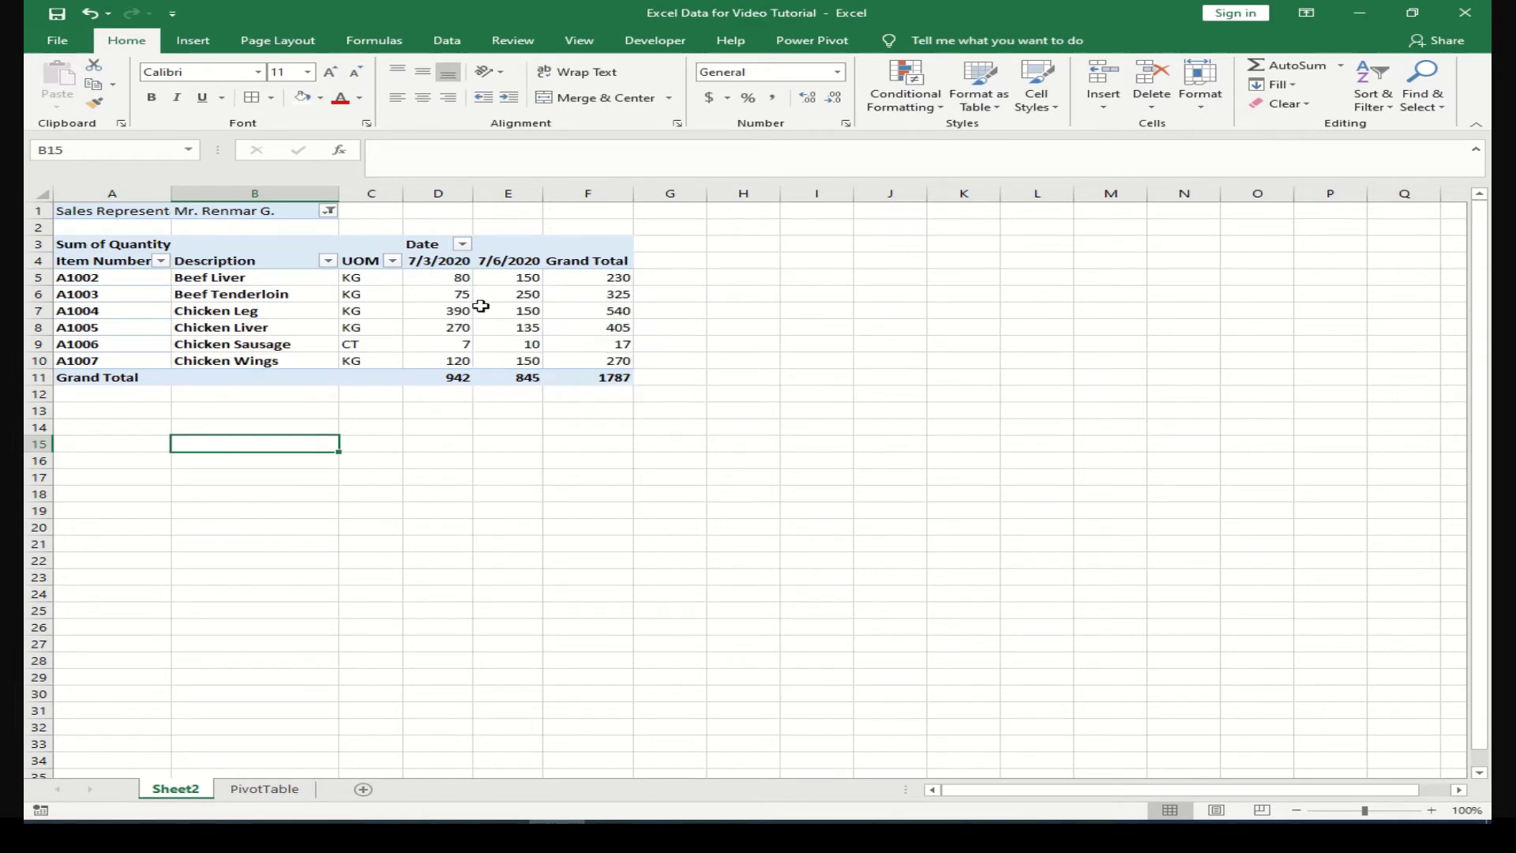
Reopen the Field List showing Sales Representative as filter, Date as columns and Sum of Quantity as values
click(445, 278)
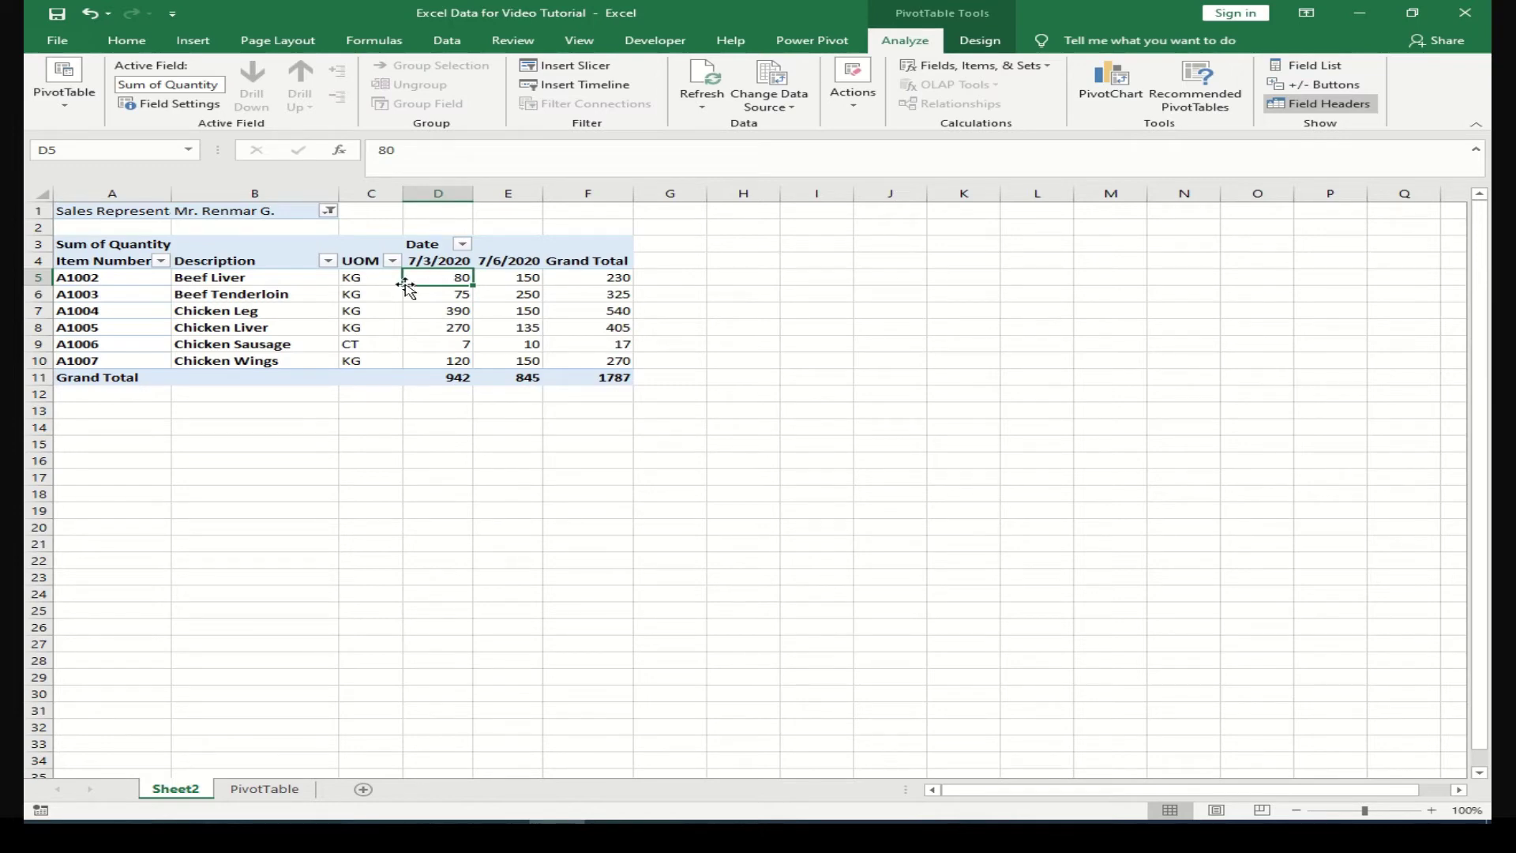
click(268, 268)
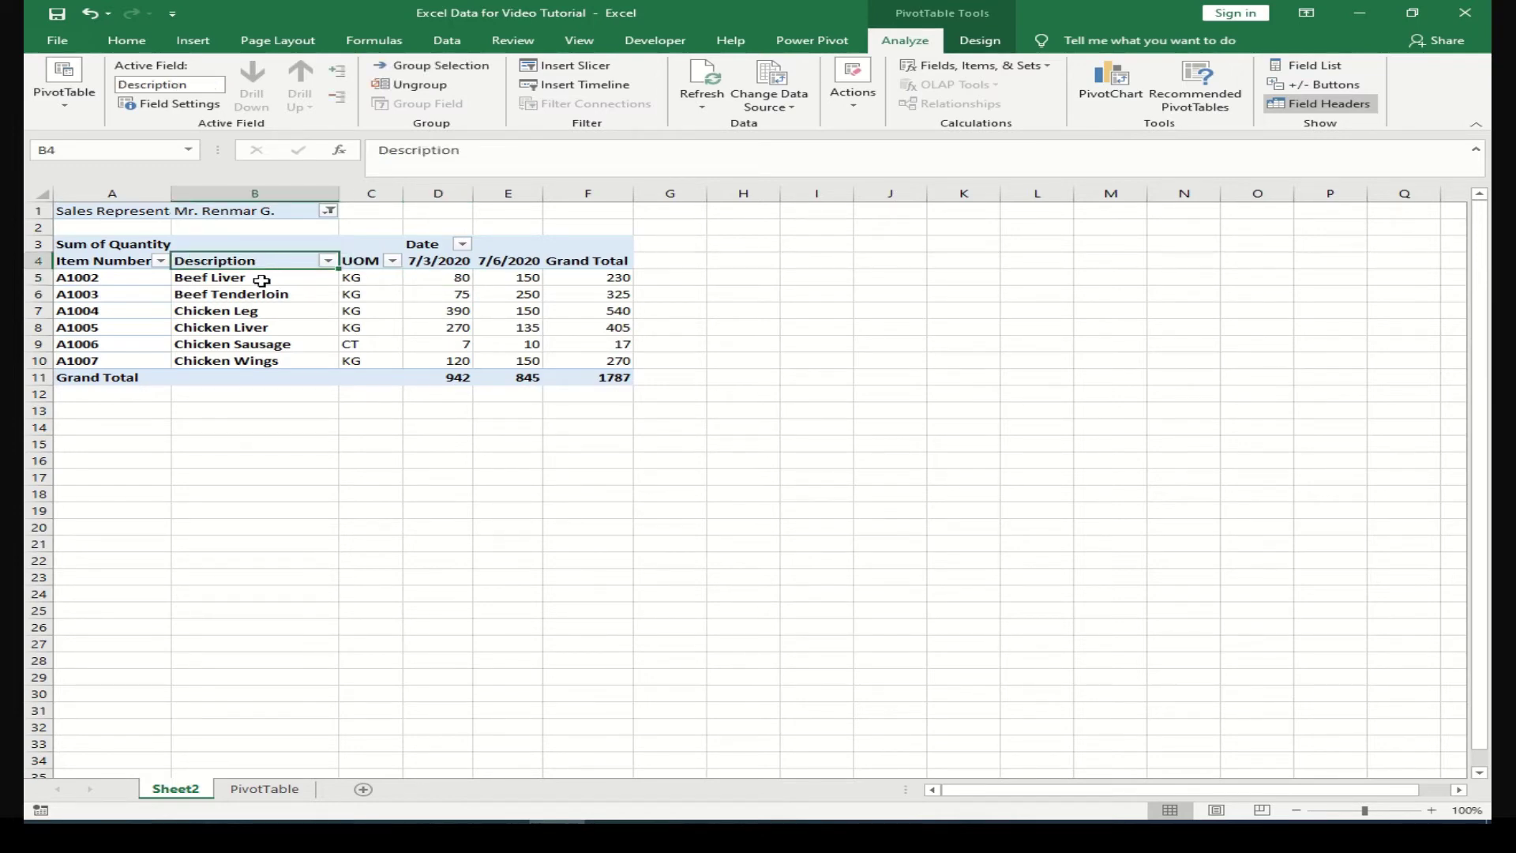
click(262, 280)
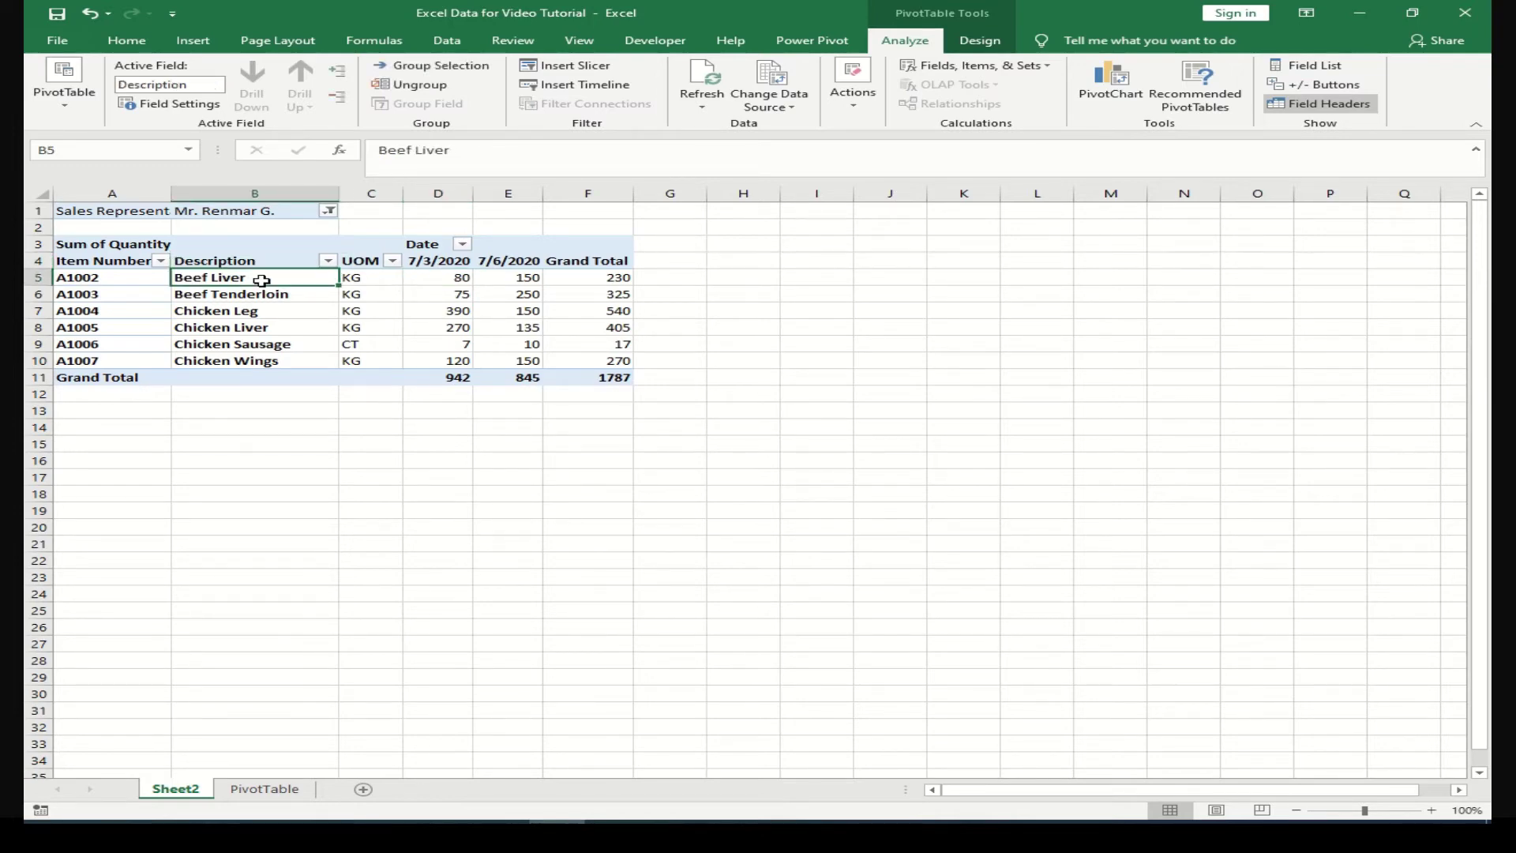
click(980, 41)
click(908, 43)
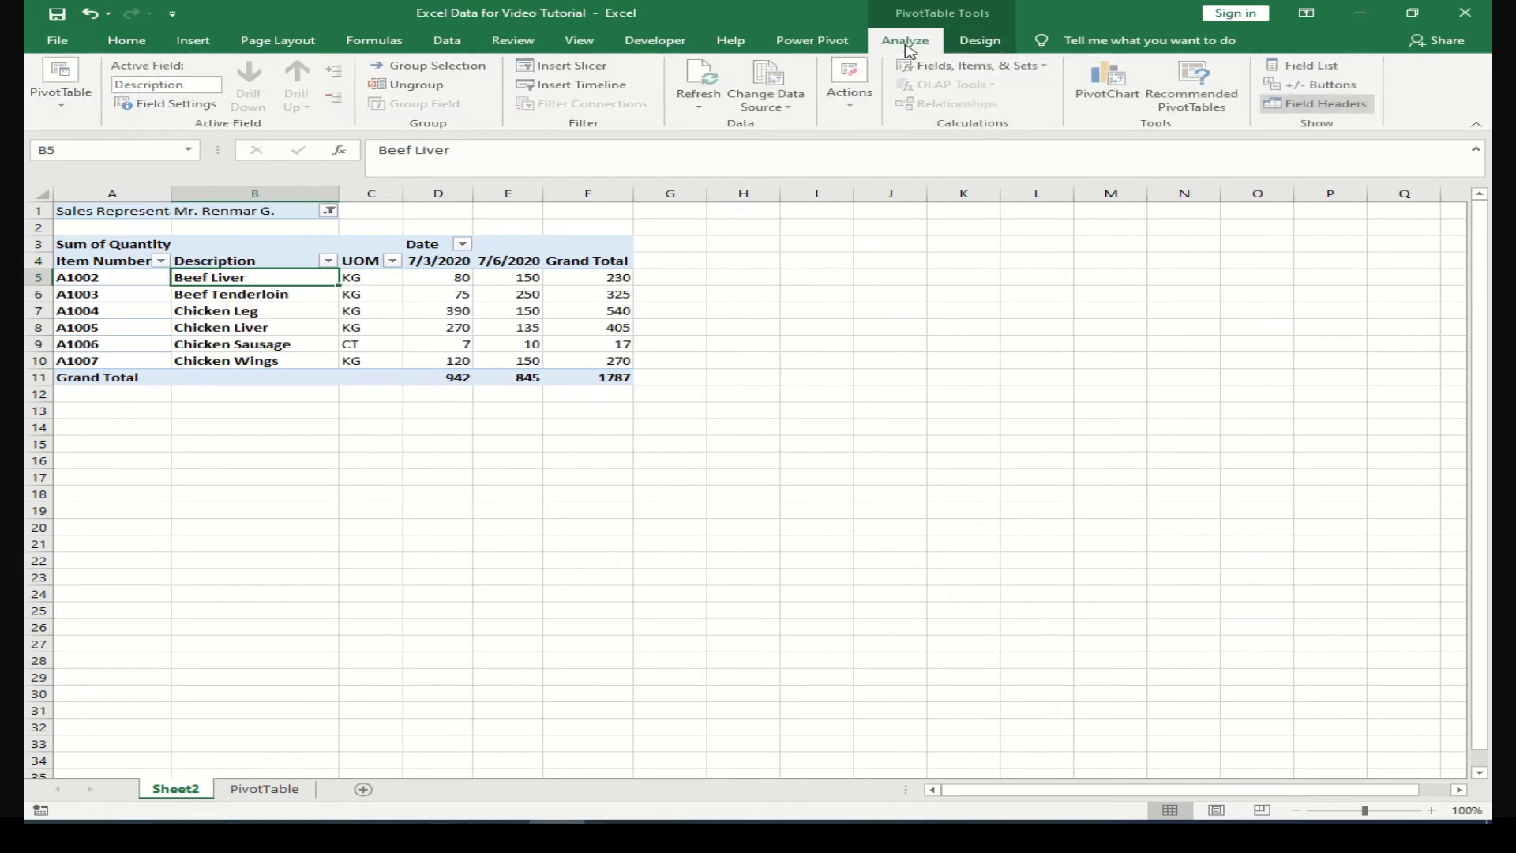
click(1311, 65)
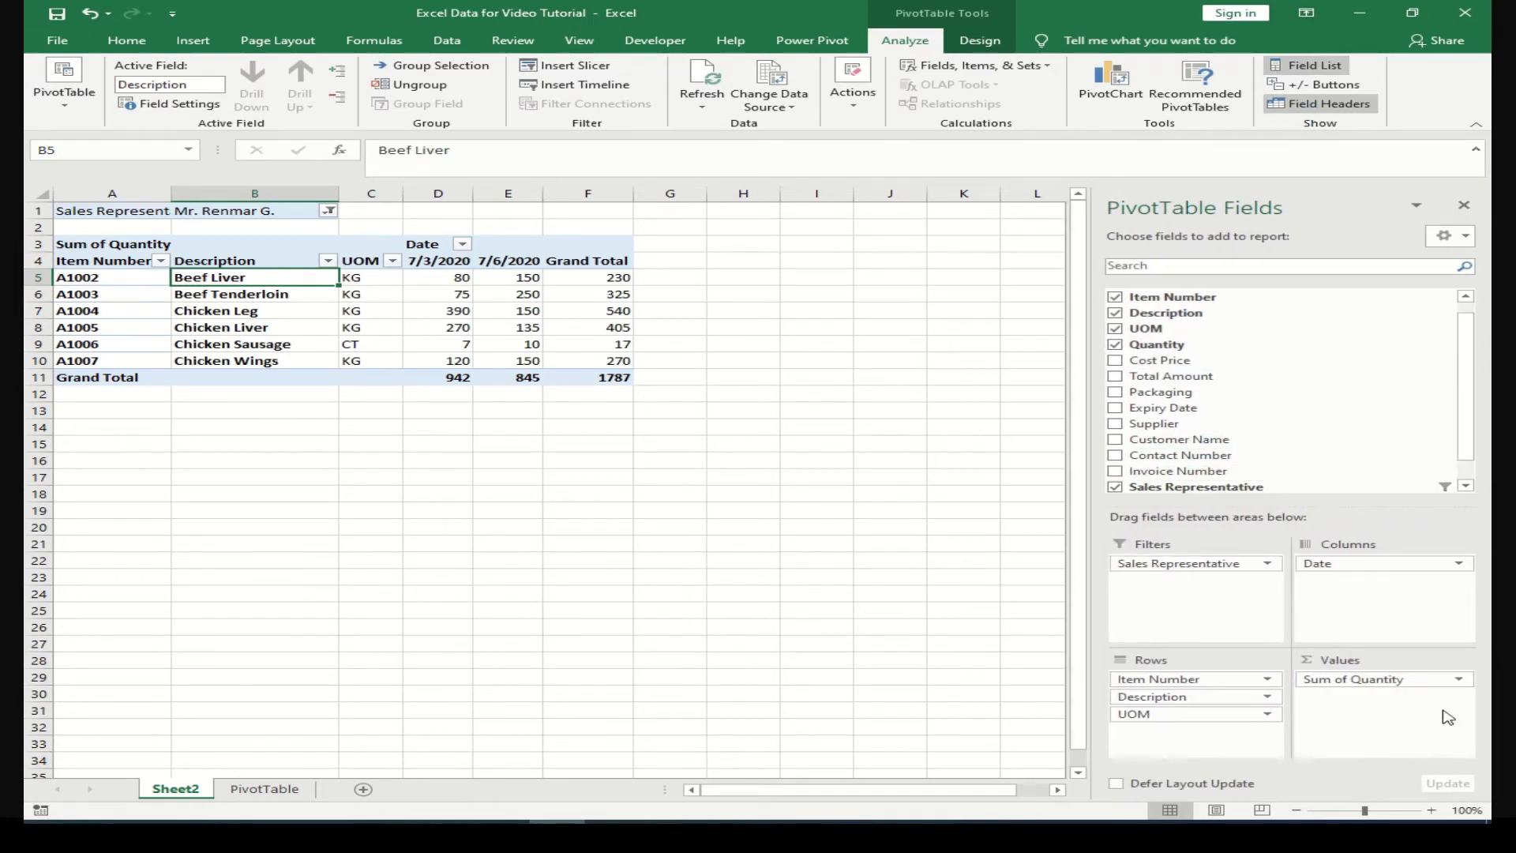
click(1460, 680)
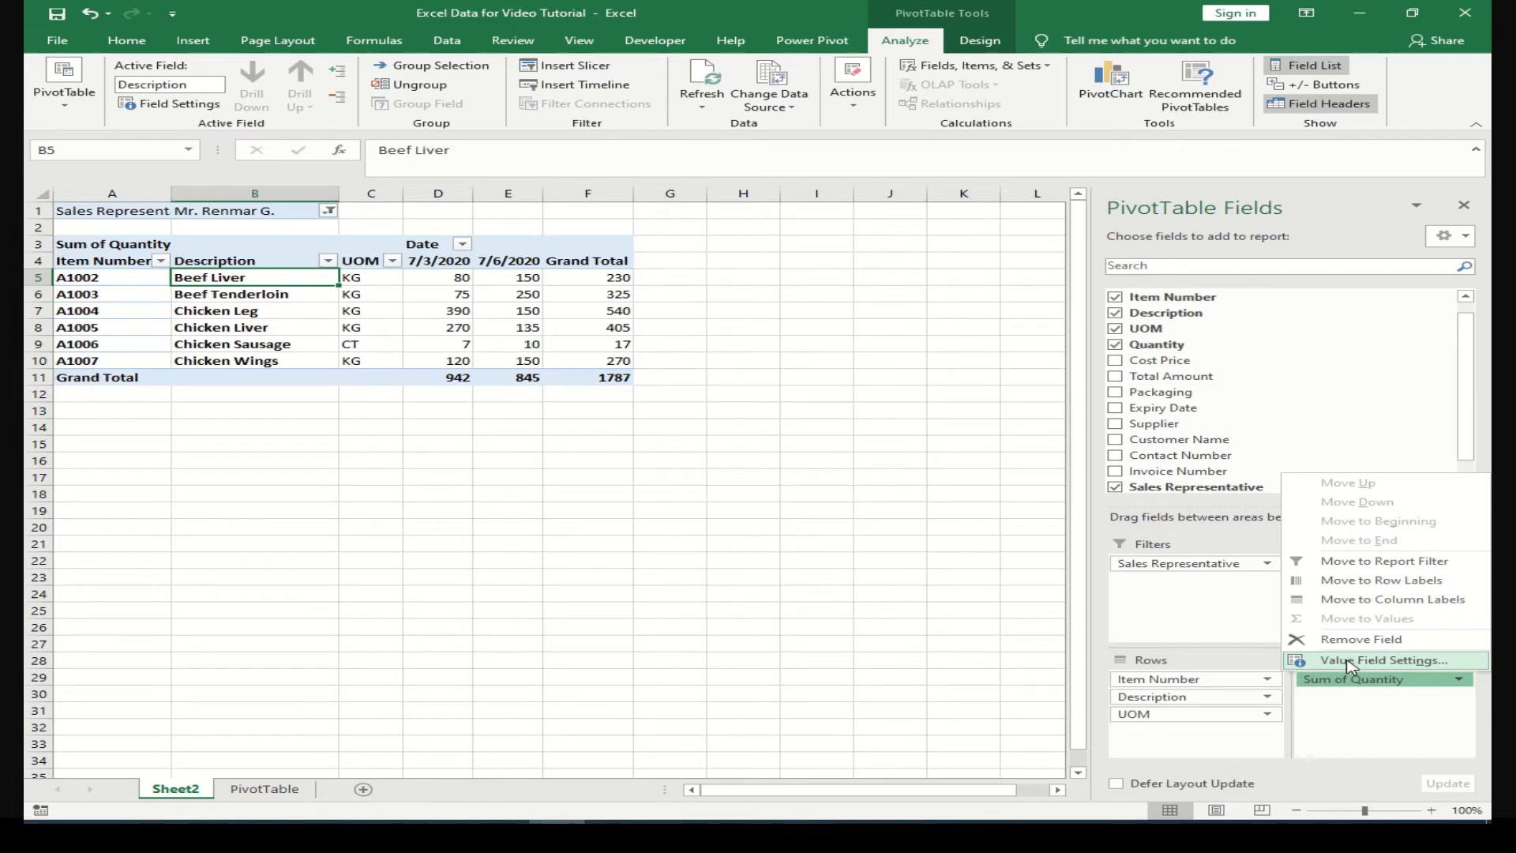
Try Number, Currency and Accounting formats for Sum of Quantity, confirming Accounting with no symbol
click(1351, 662)
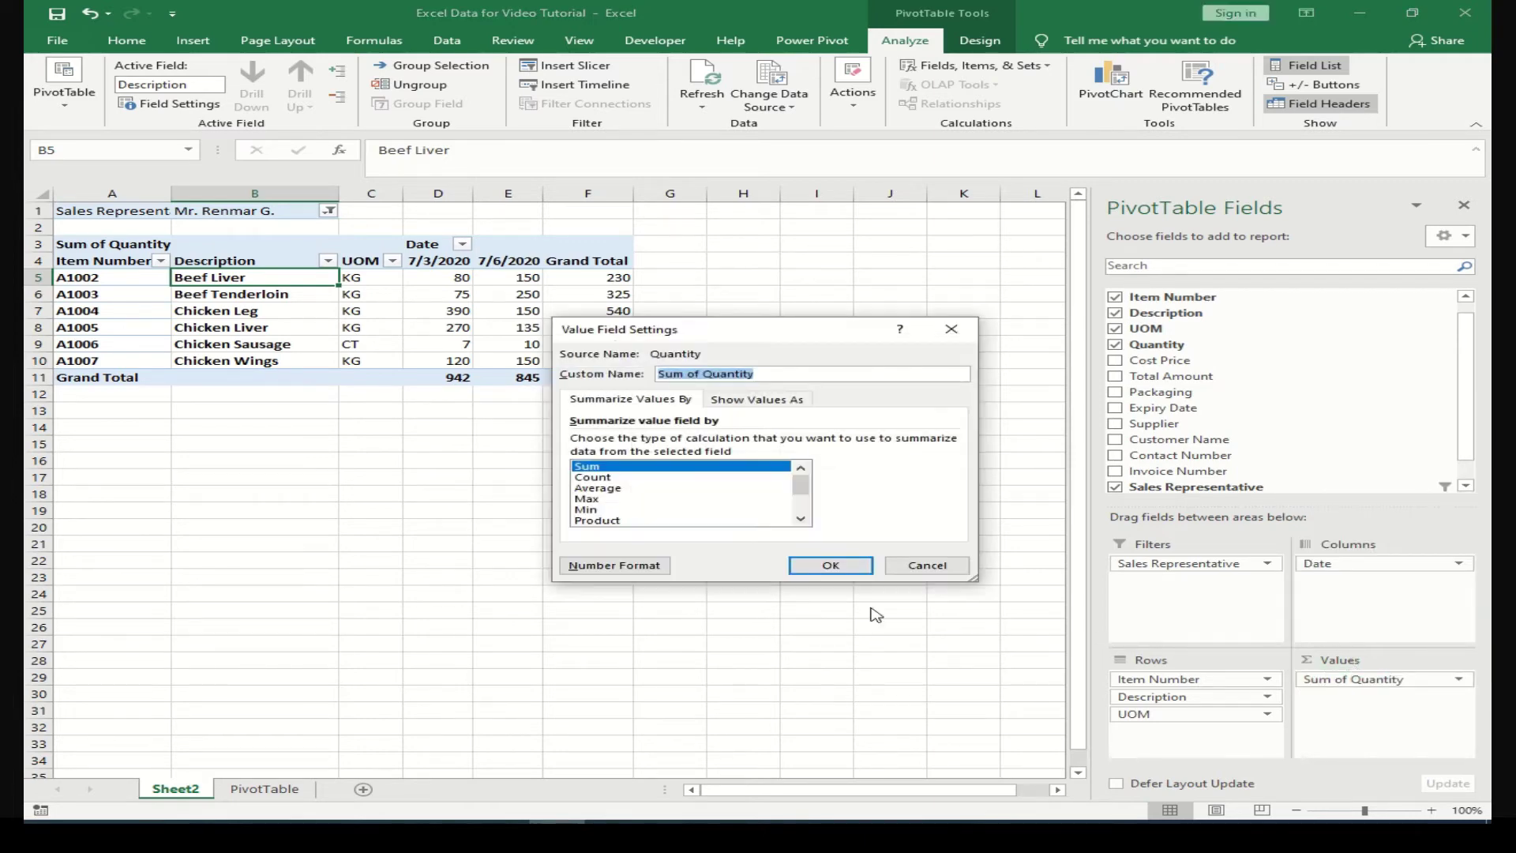
drag(703, 334, 905, 260)
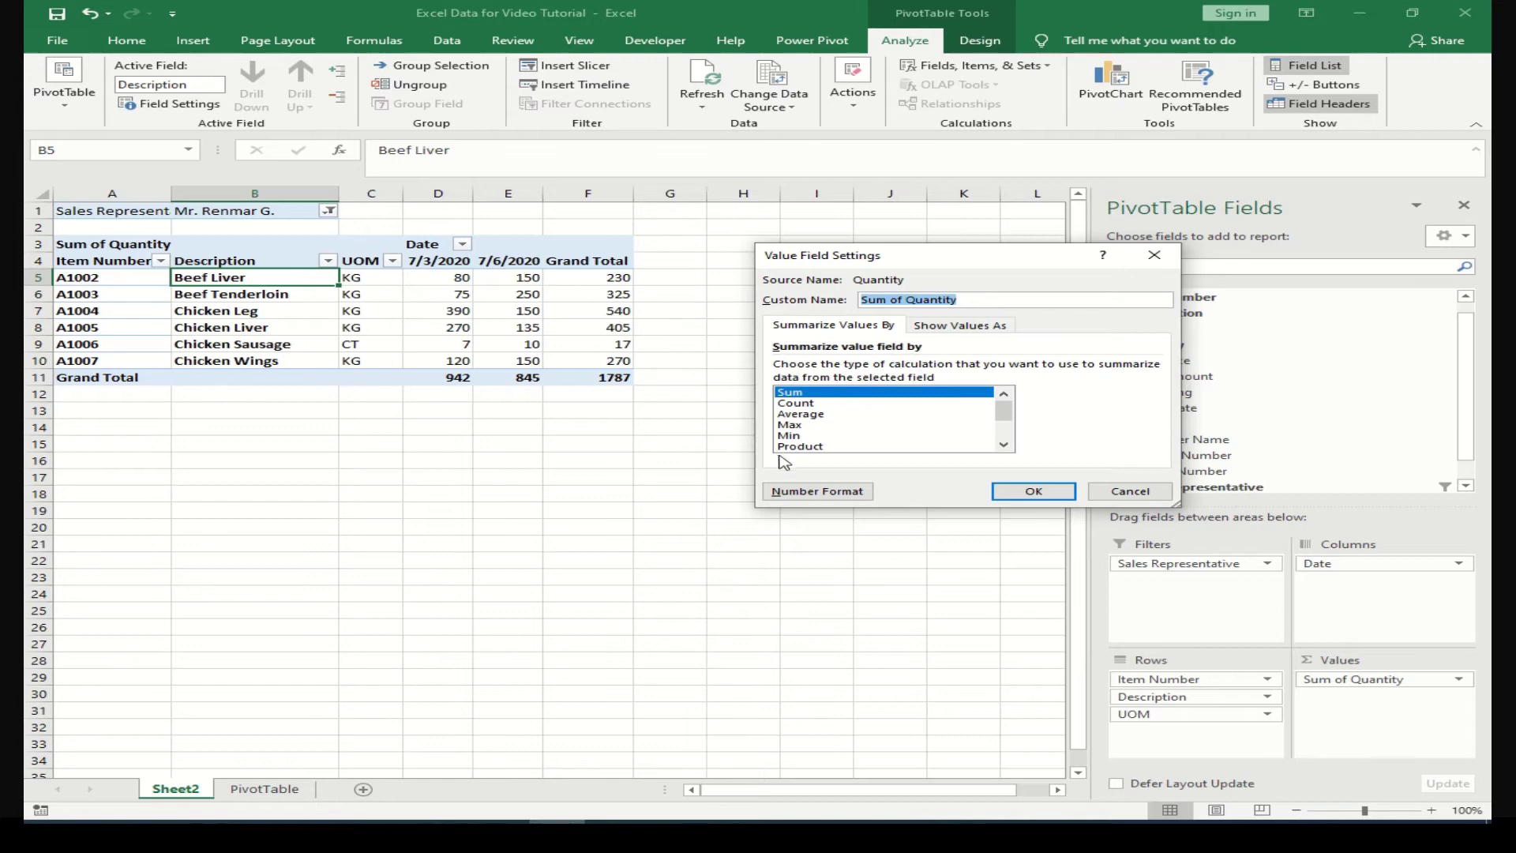
click(818, 492)
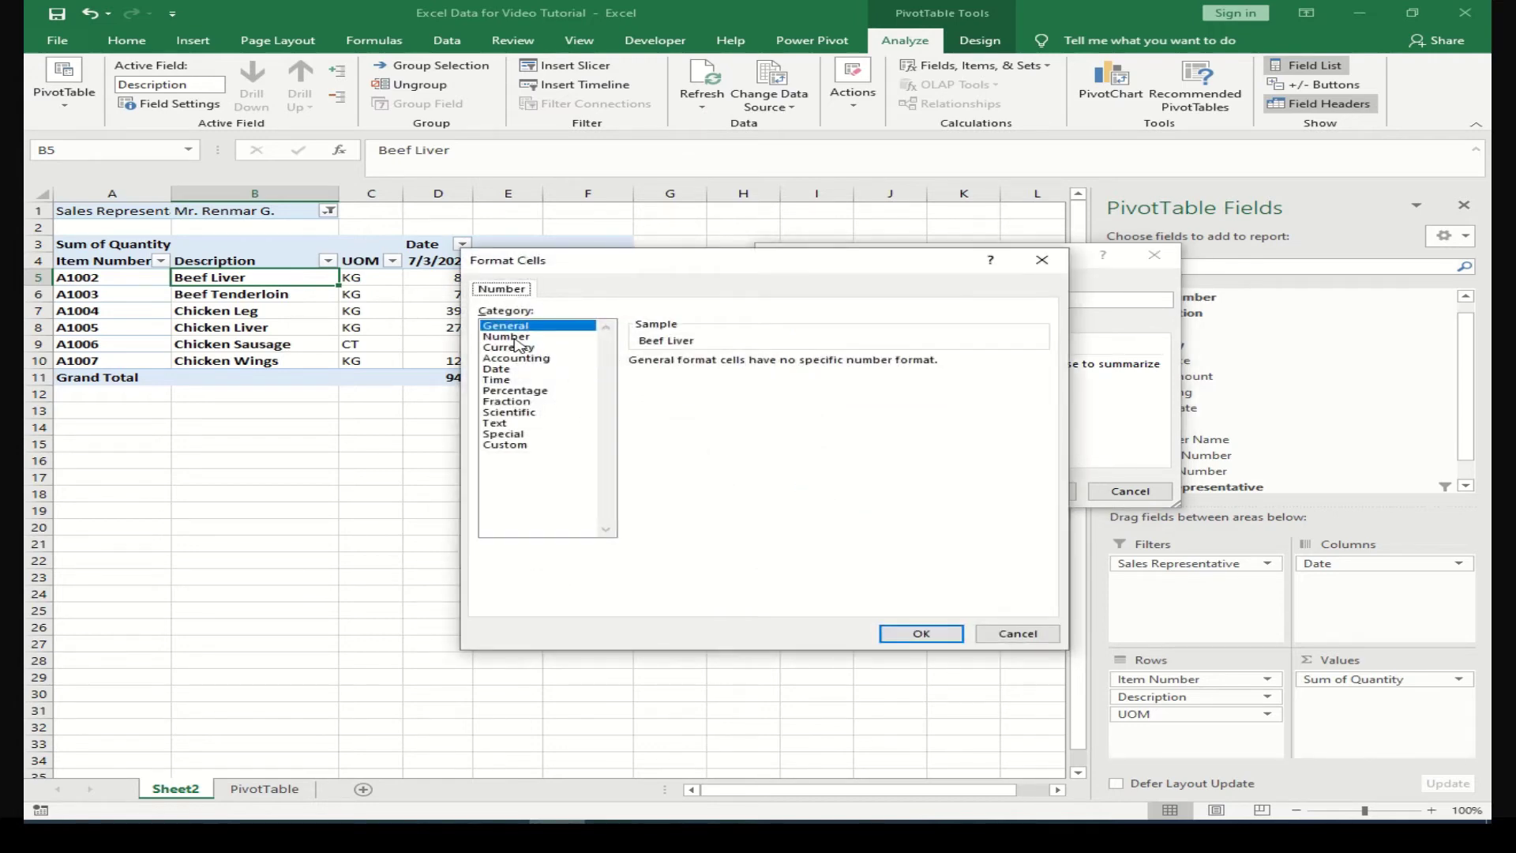
click(514, 337)
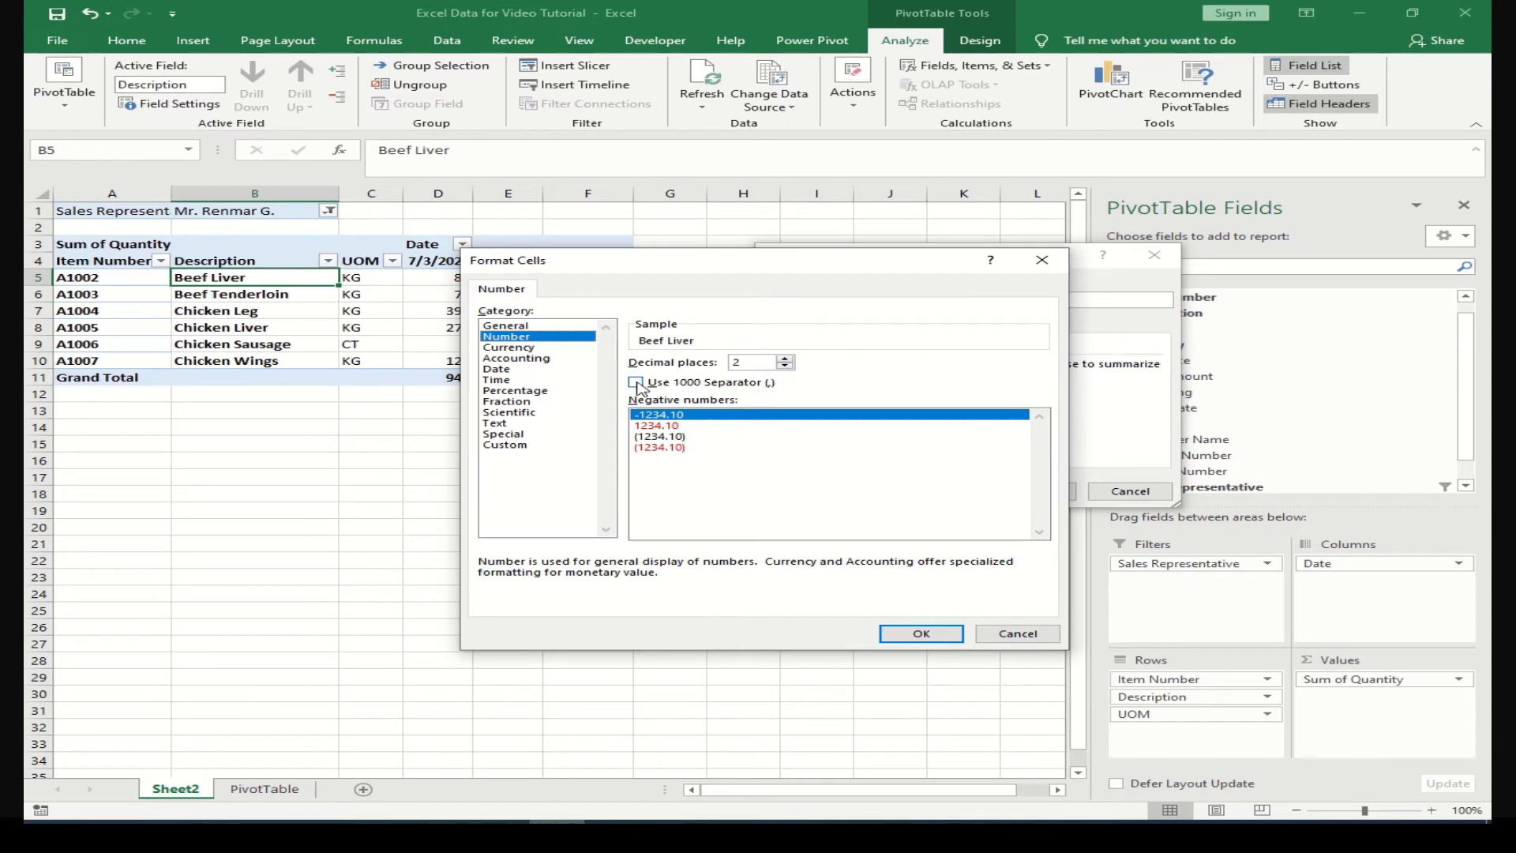
click(635, 383)
click(531, 347)
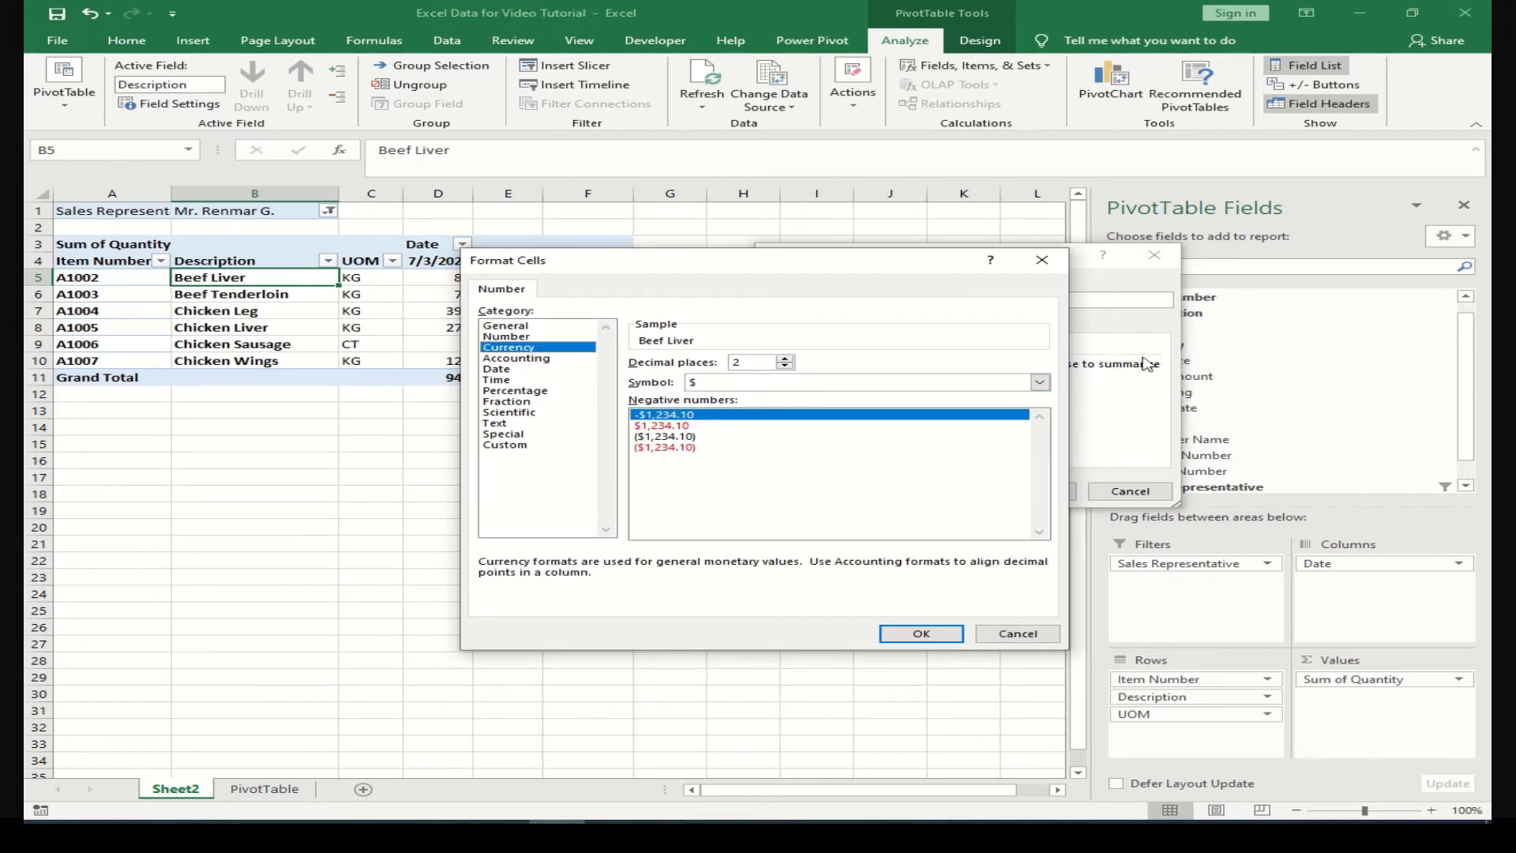
click(536, 359)
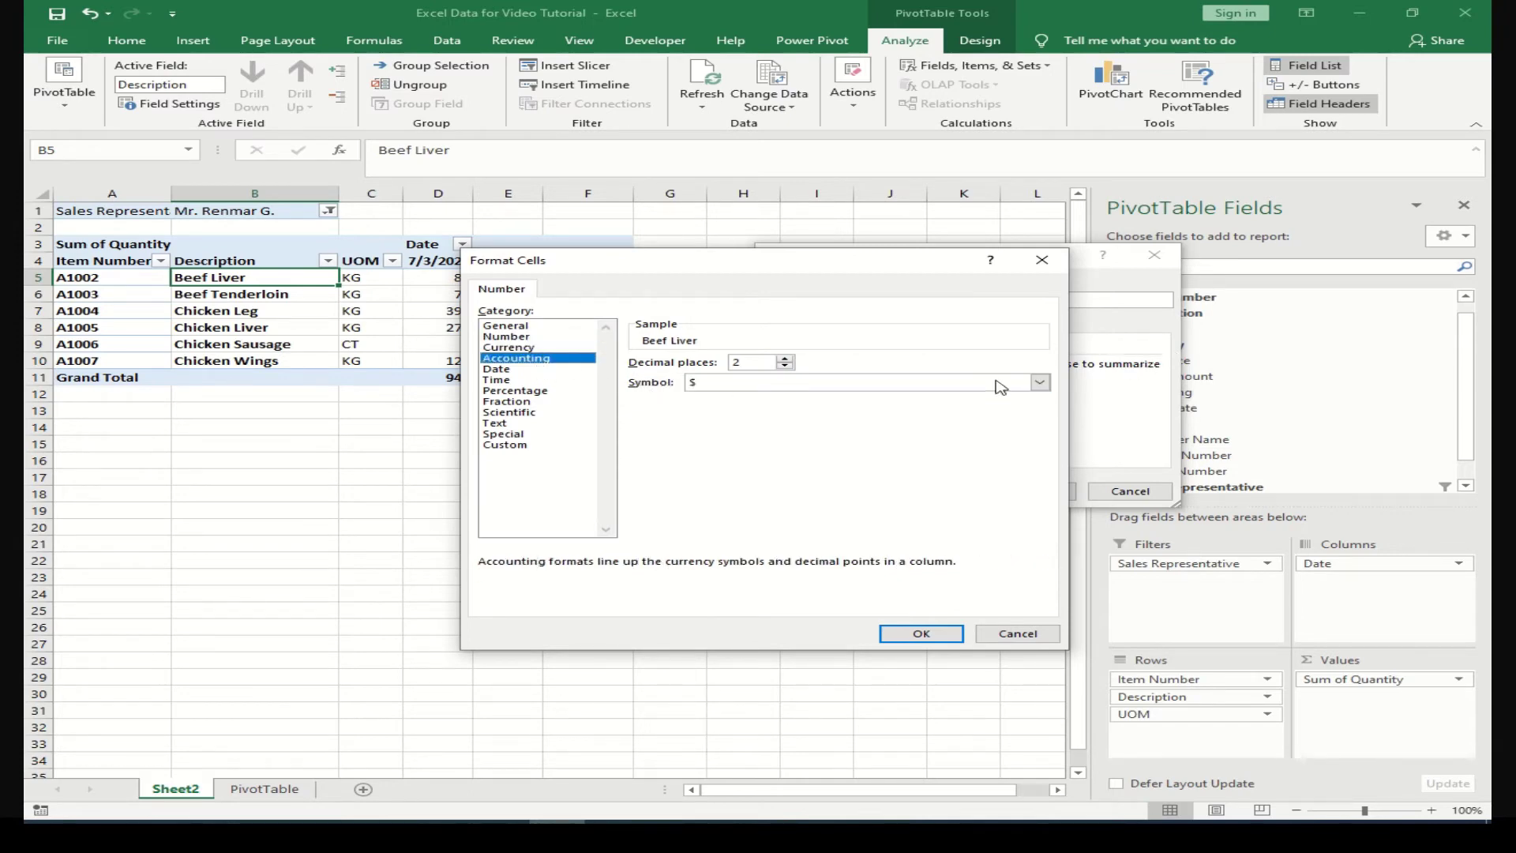
click(725, 383)
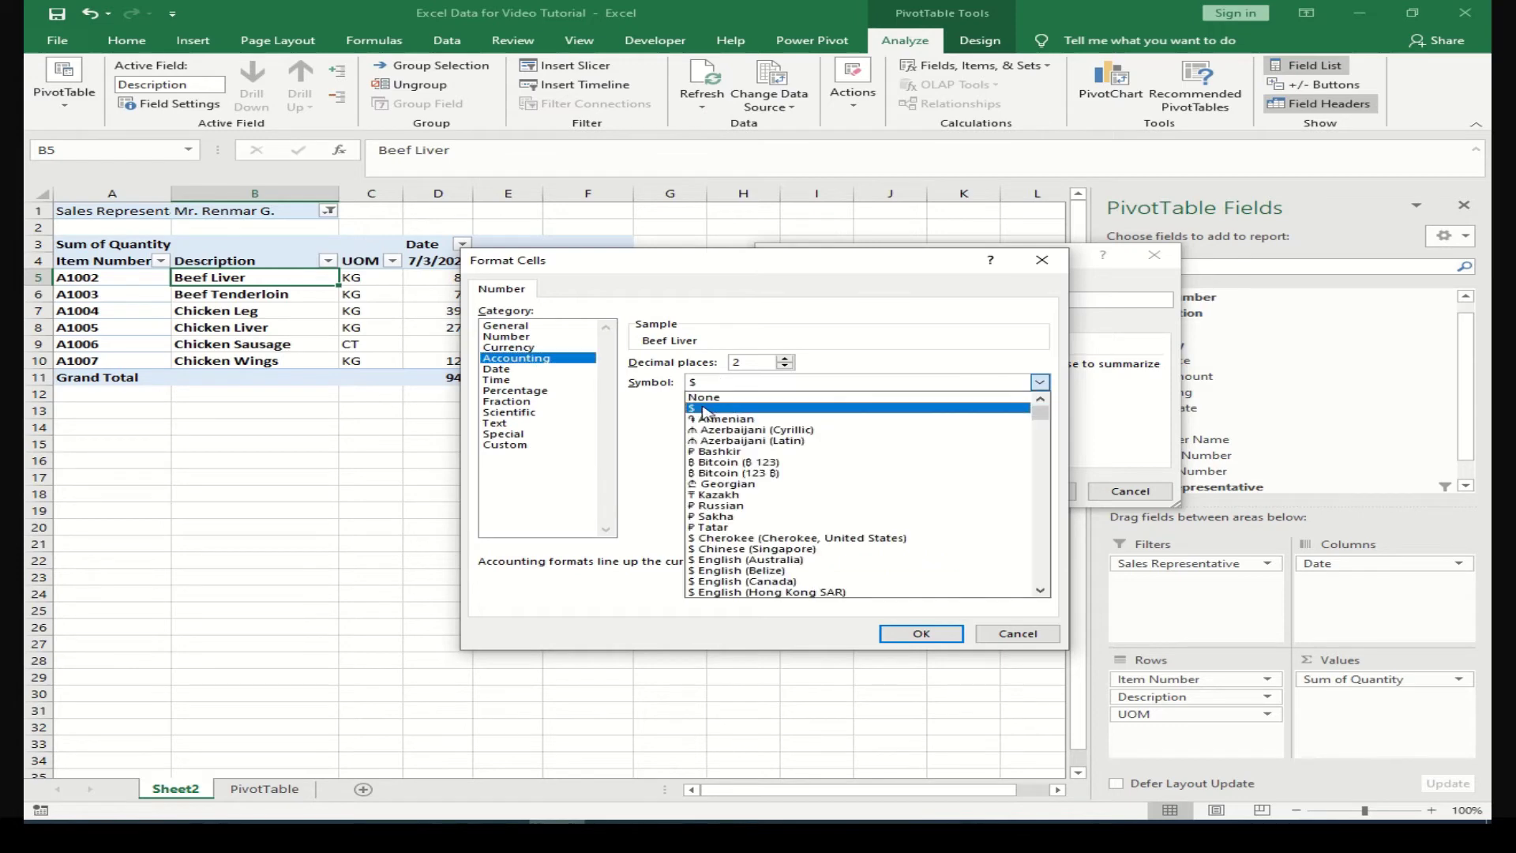
click(715, 394)
click(922, 634)
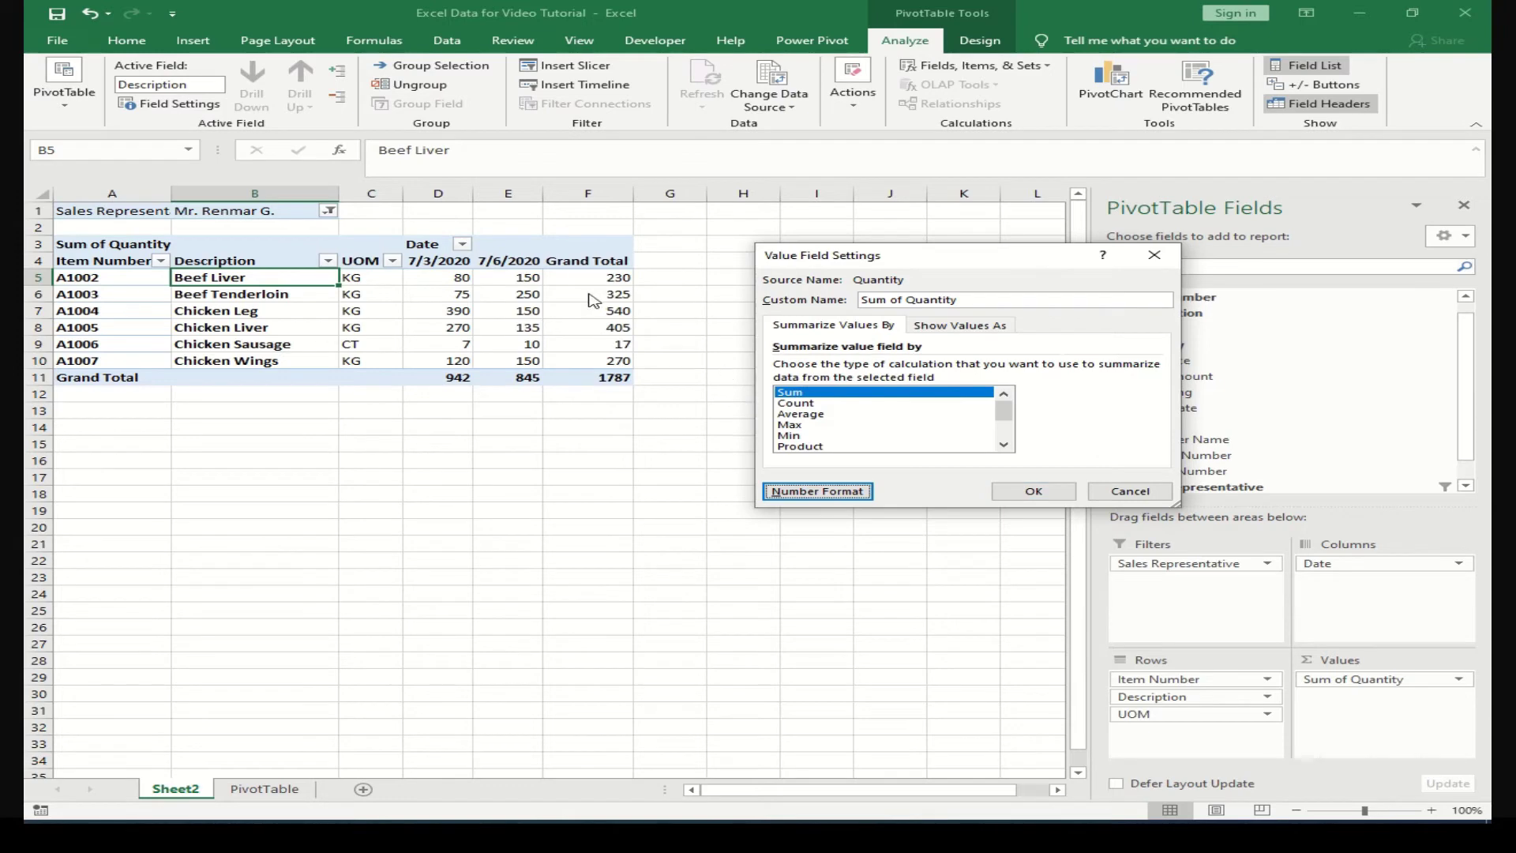
Switch Sum of Quantity back to Number with 2 decimals and 1000 separator, showing 1,787.00
click(841, 491)
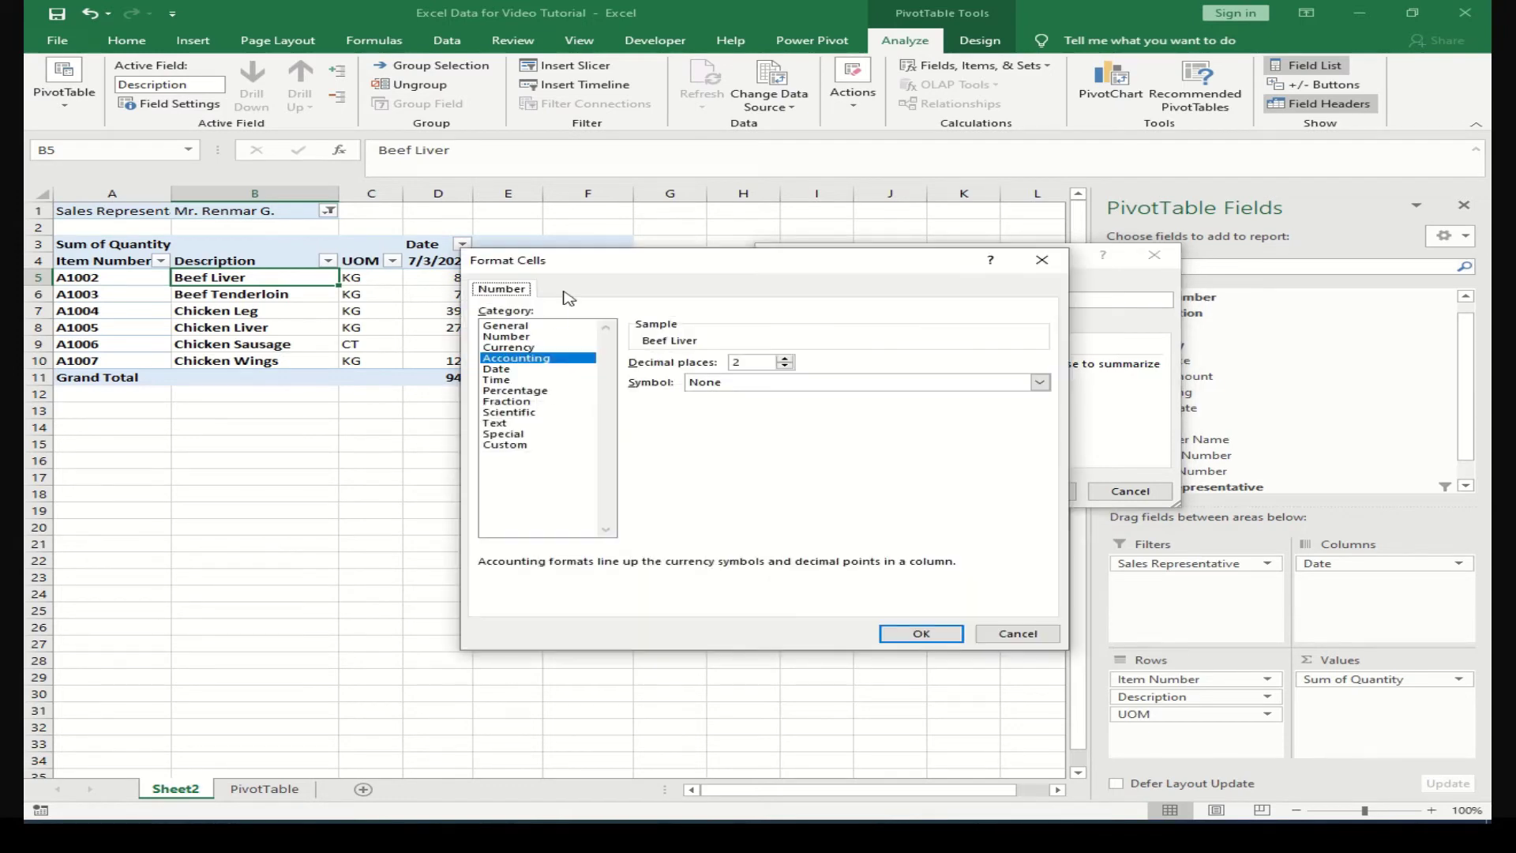
click(517, 336)
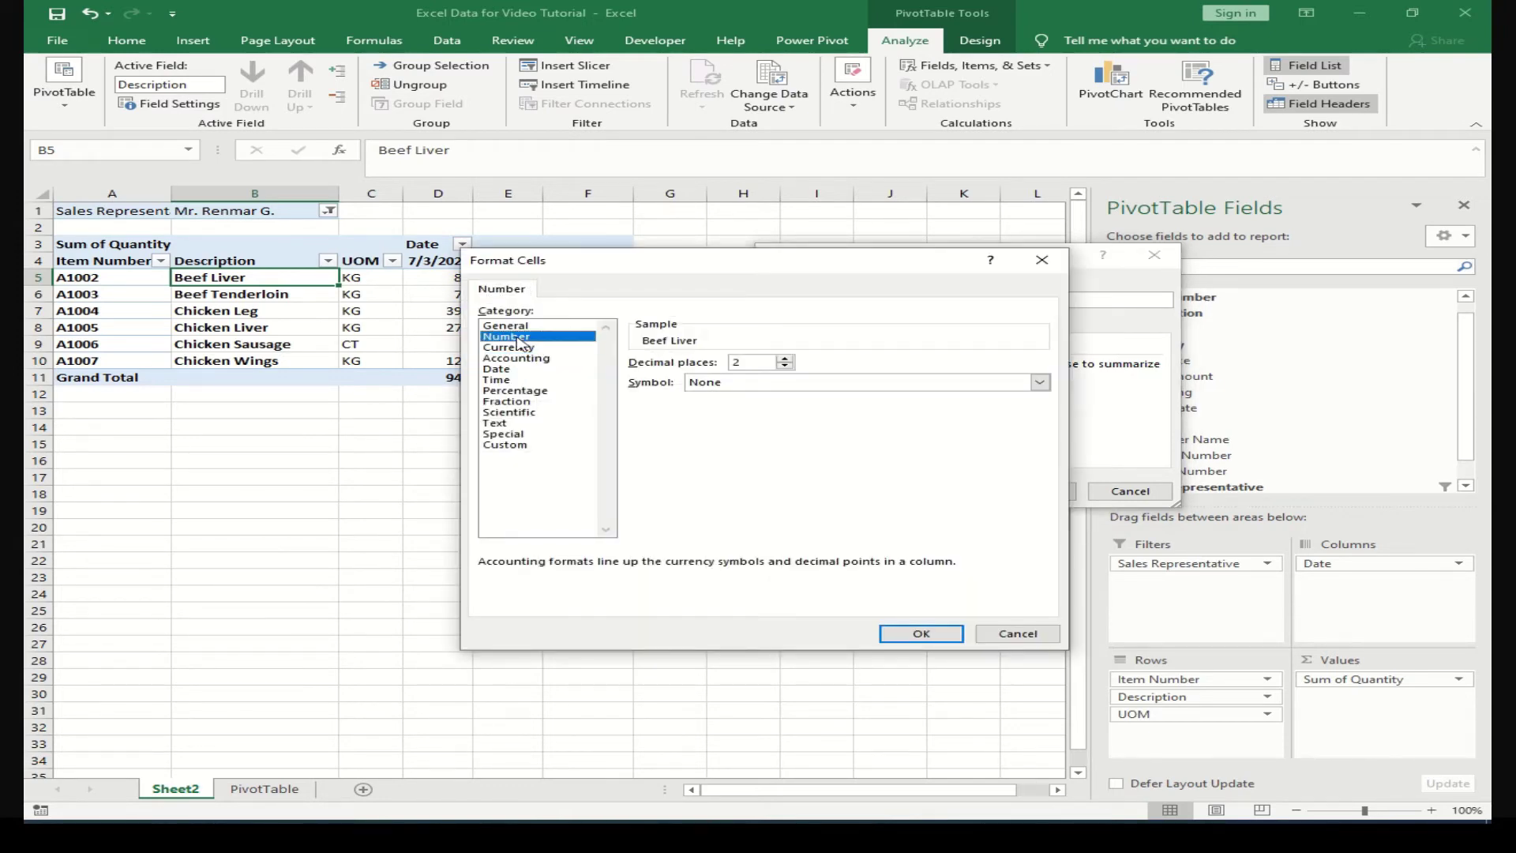
click(888, 634)
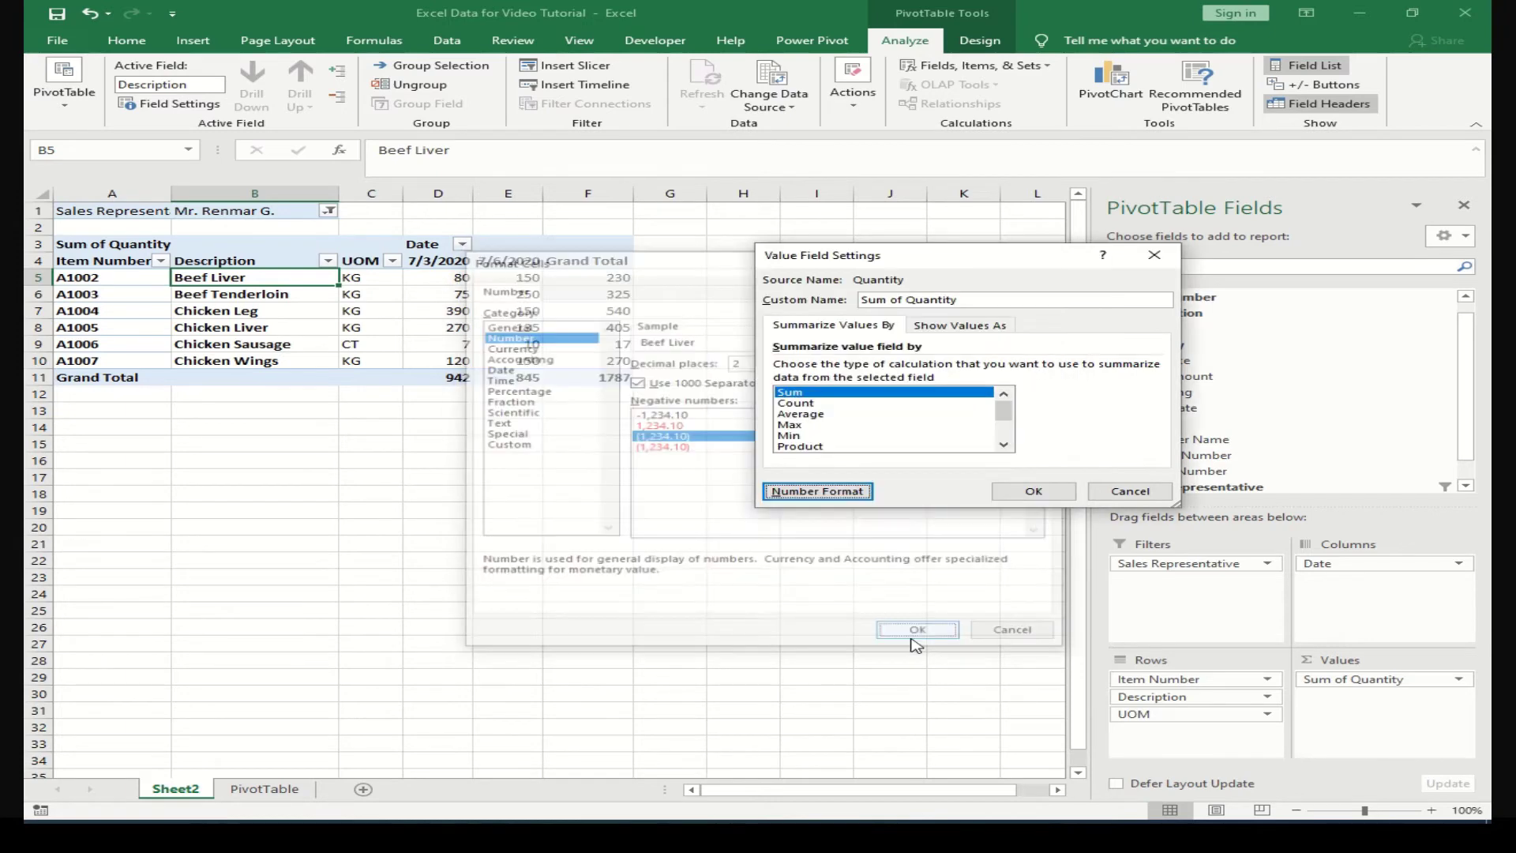
click(1034, 491)
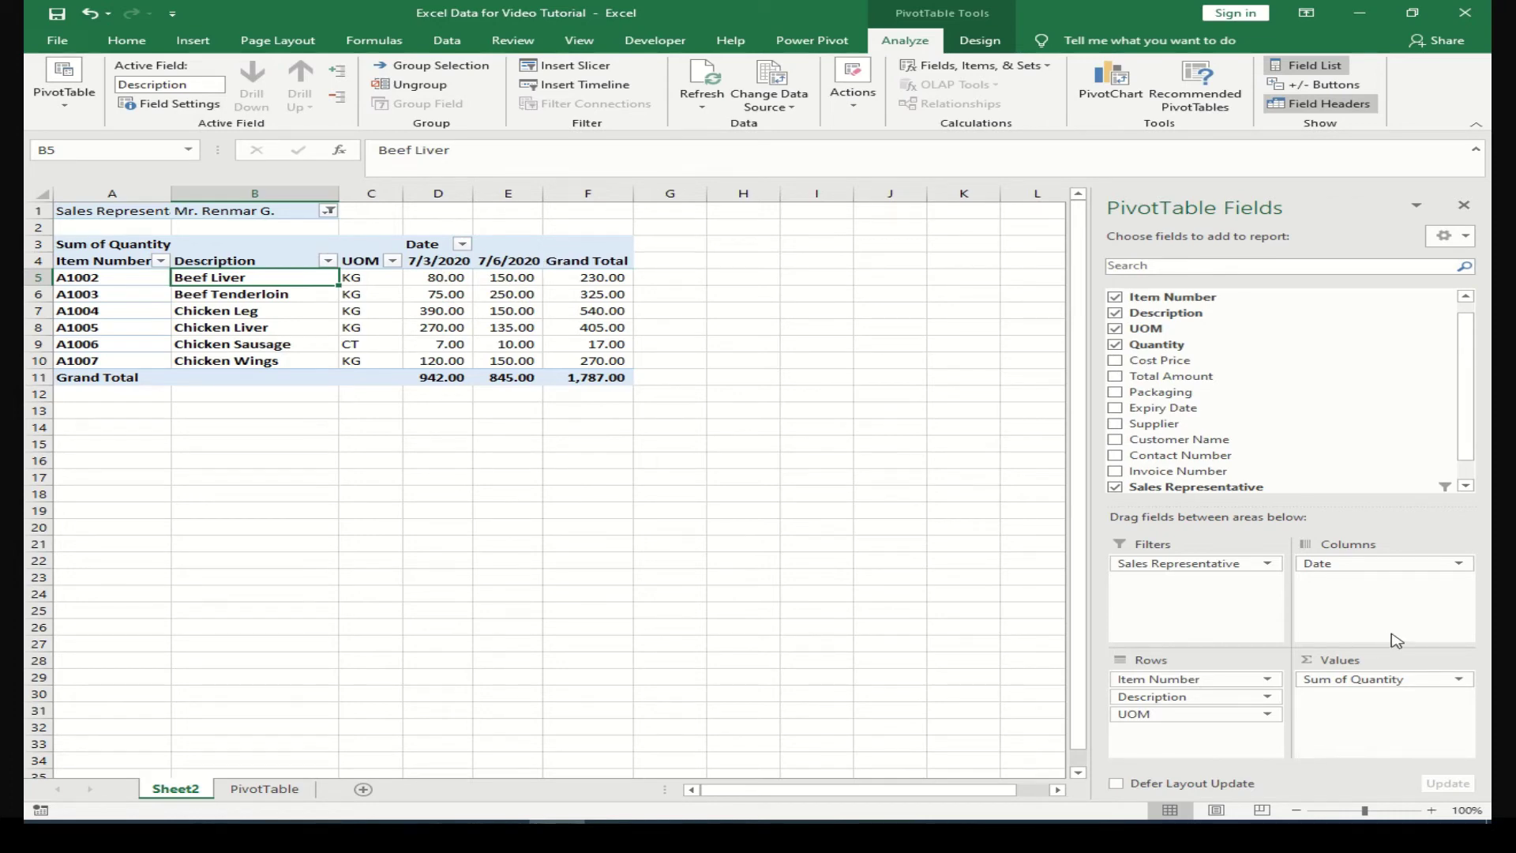
click(1458, 563)
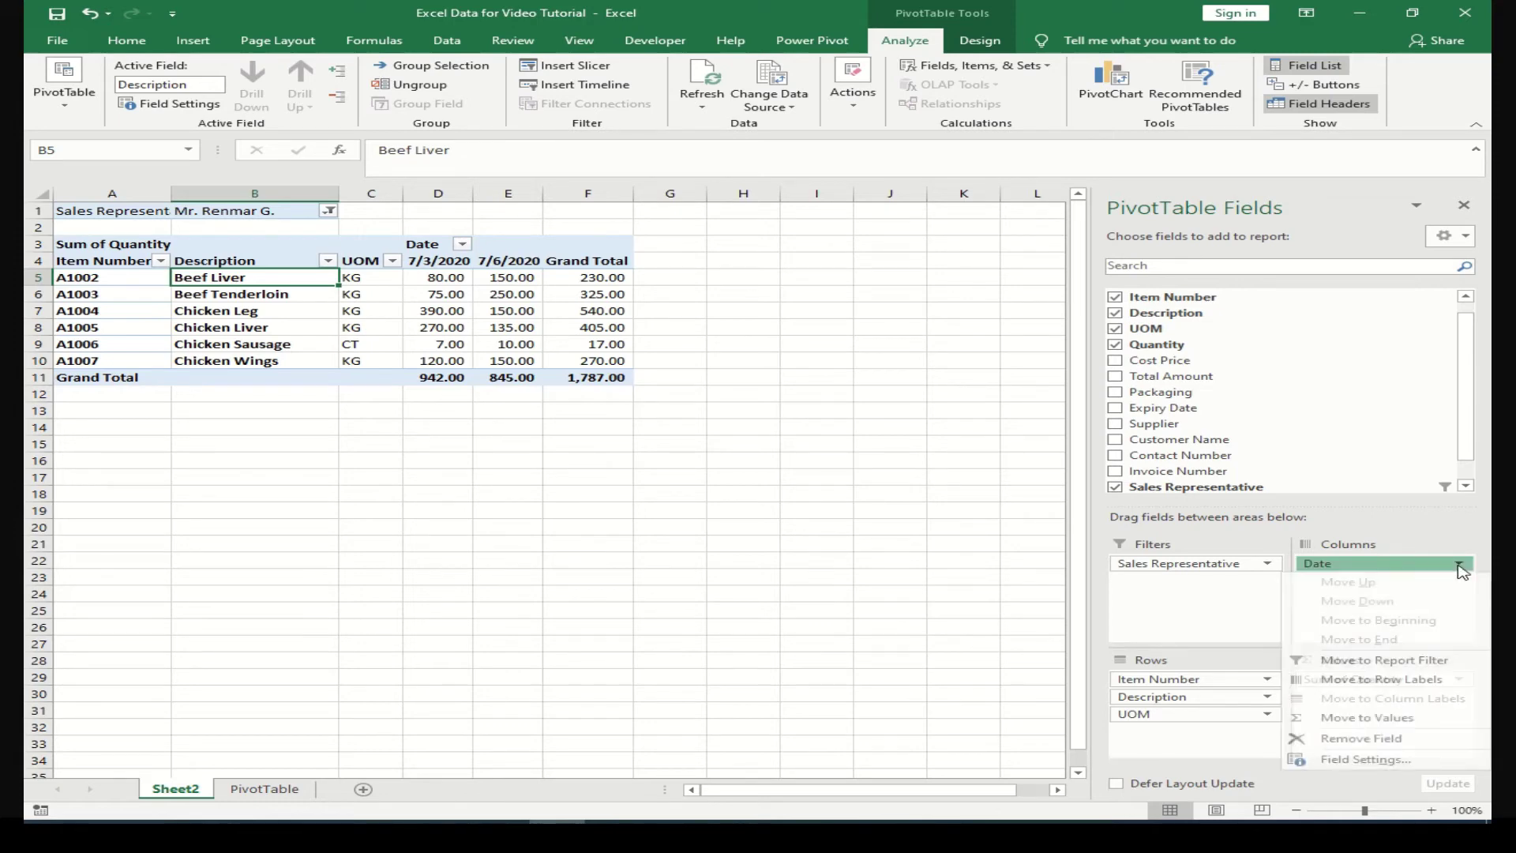
Give the Date field the 14-Mar number format so headers read 3-Jul and 6-Jul
click(1384, 763)
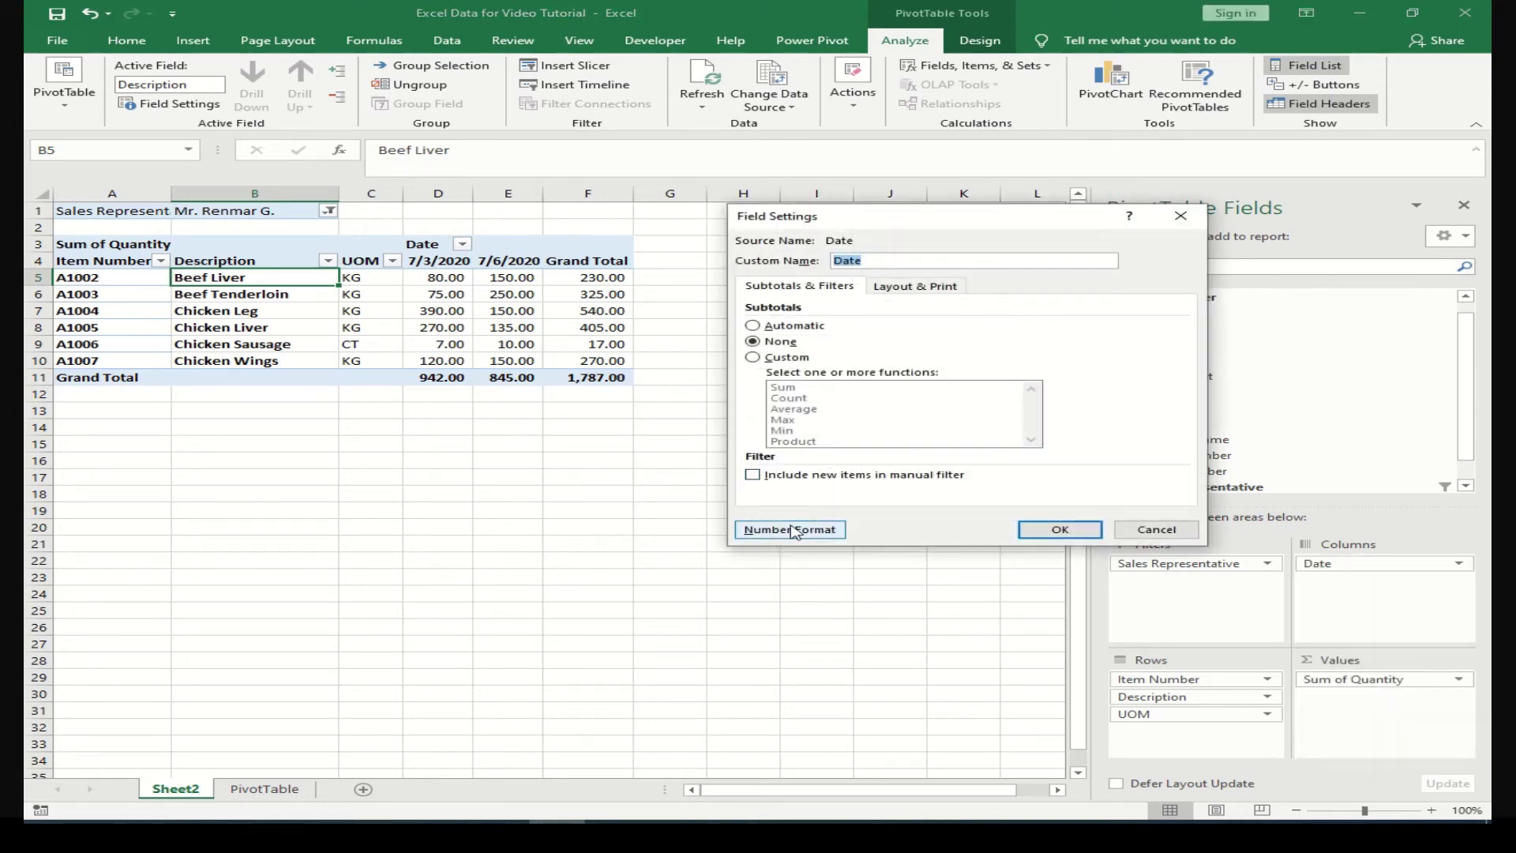
click(792, 531)
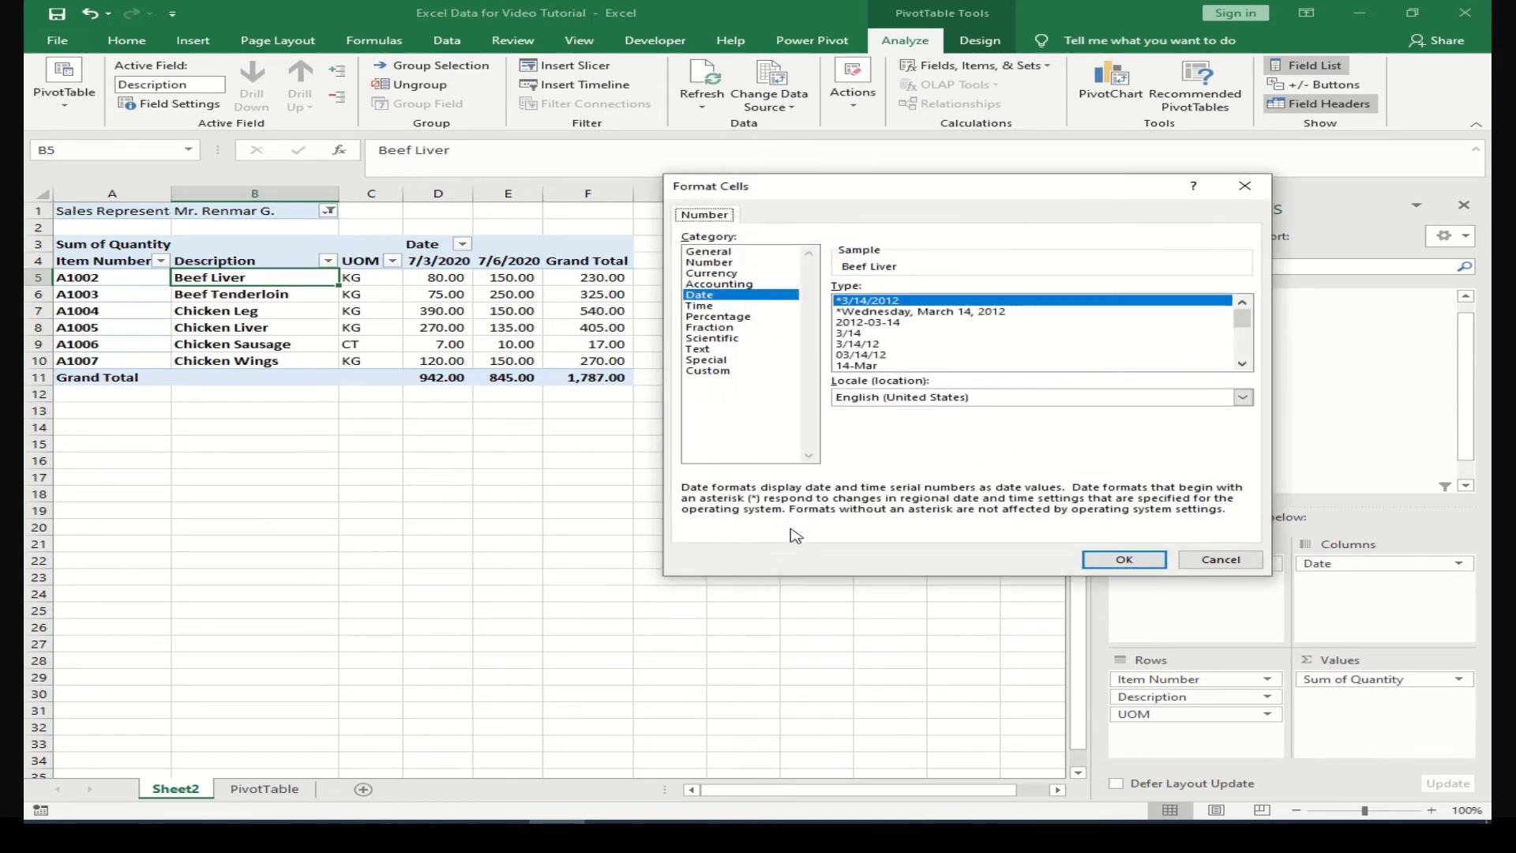
click(856, 366)
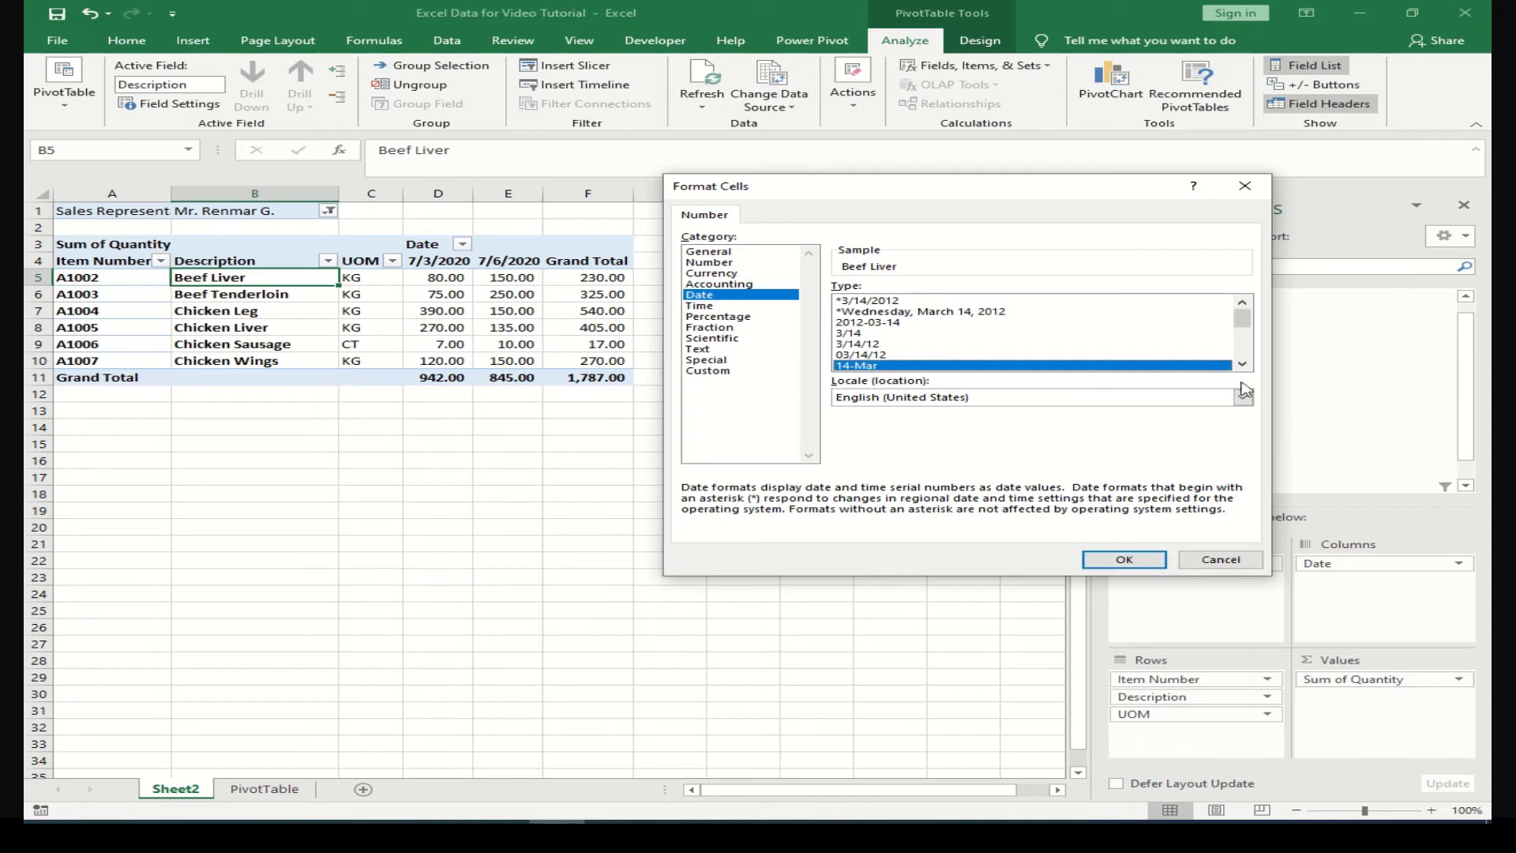
click(1245, 186)
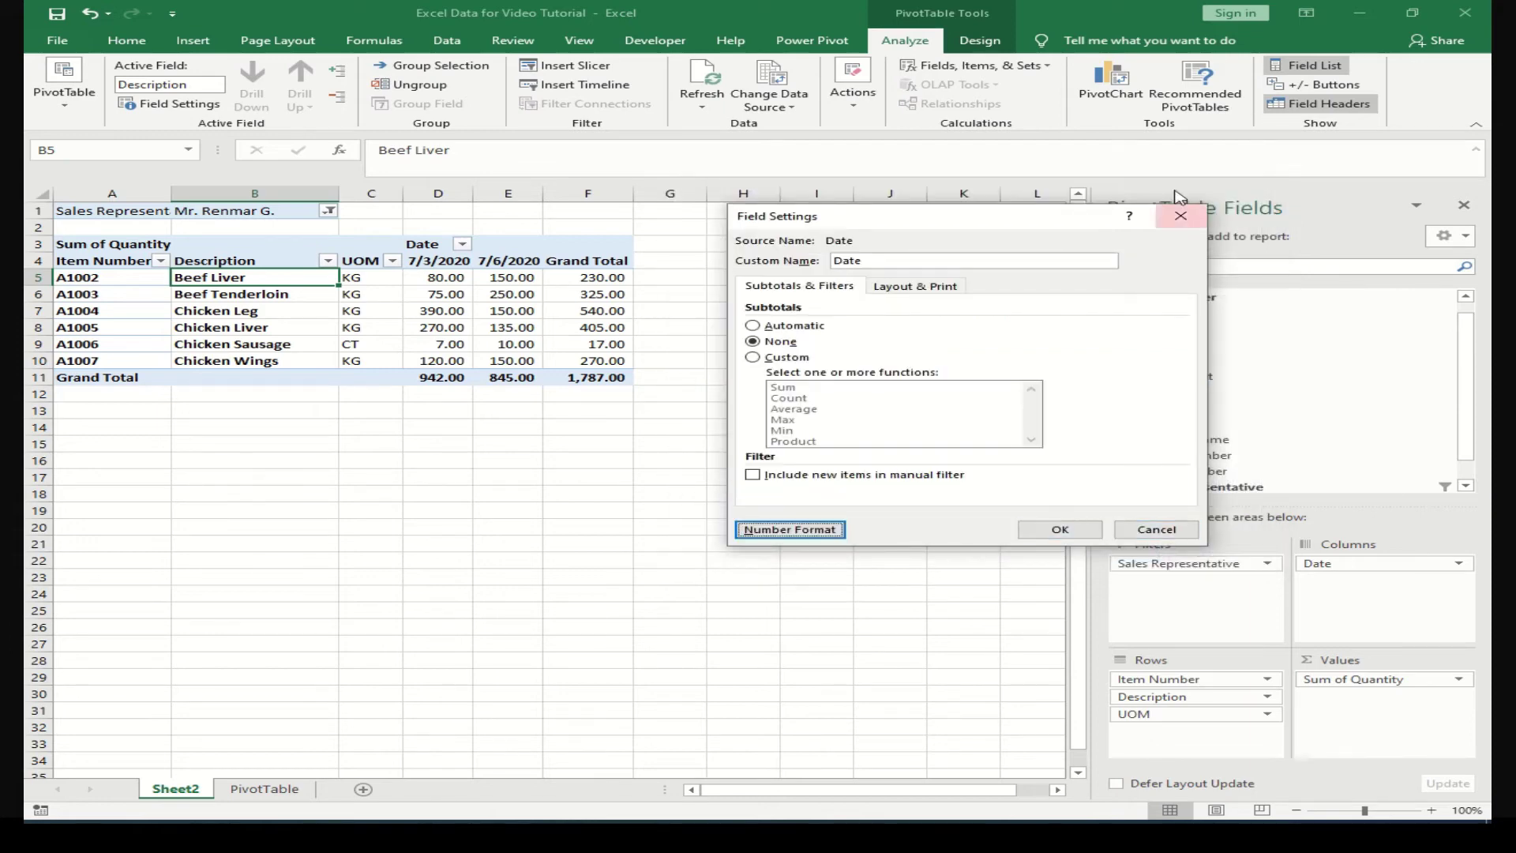
click(1181, 216)
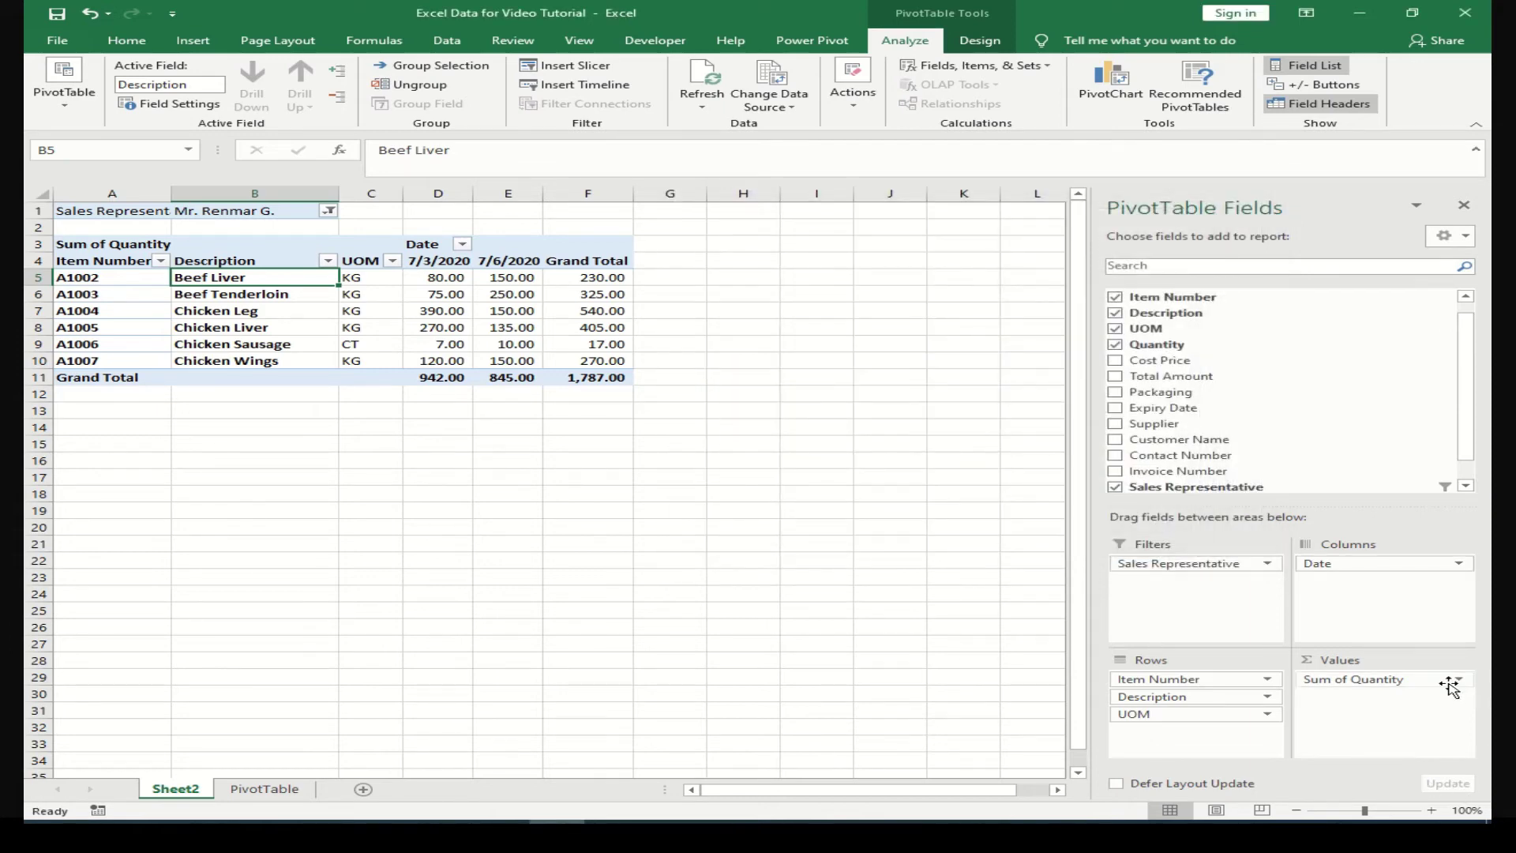
click(1459, 563)
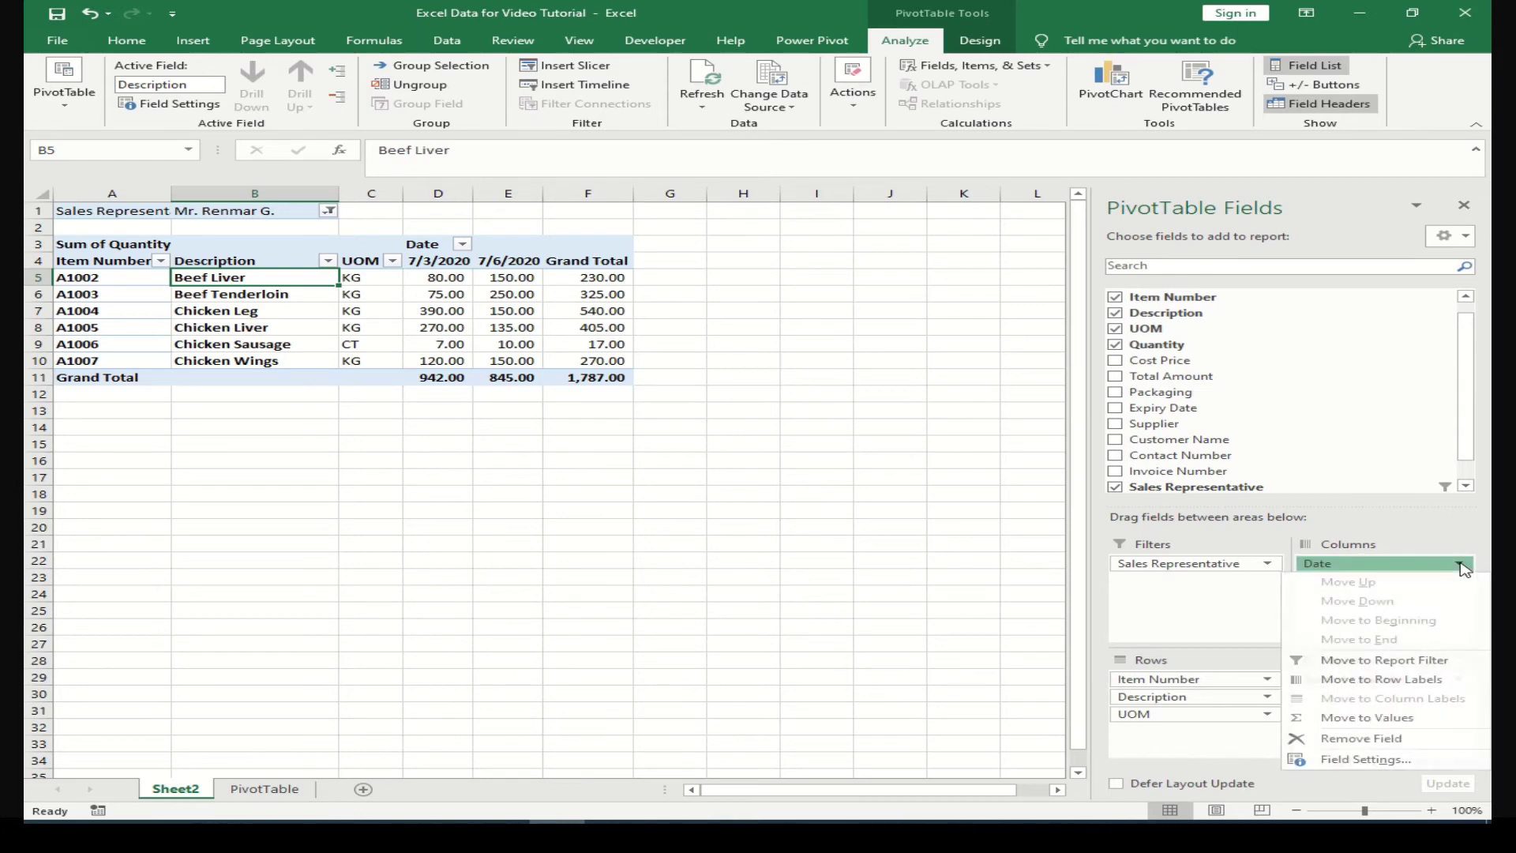
click(1399, 760)
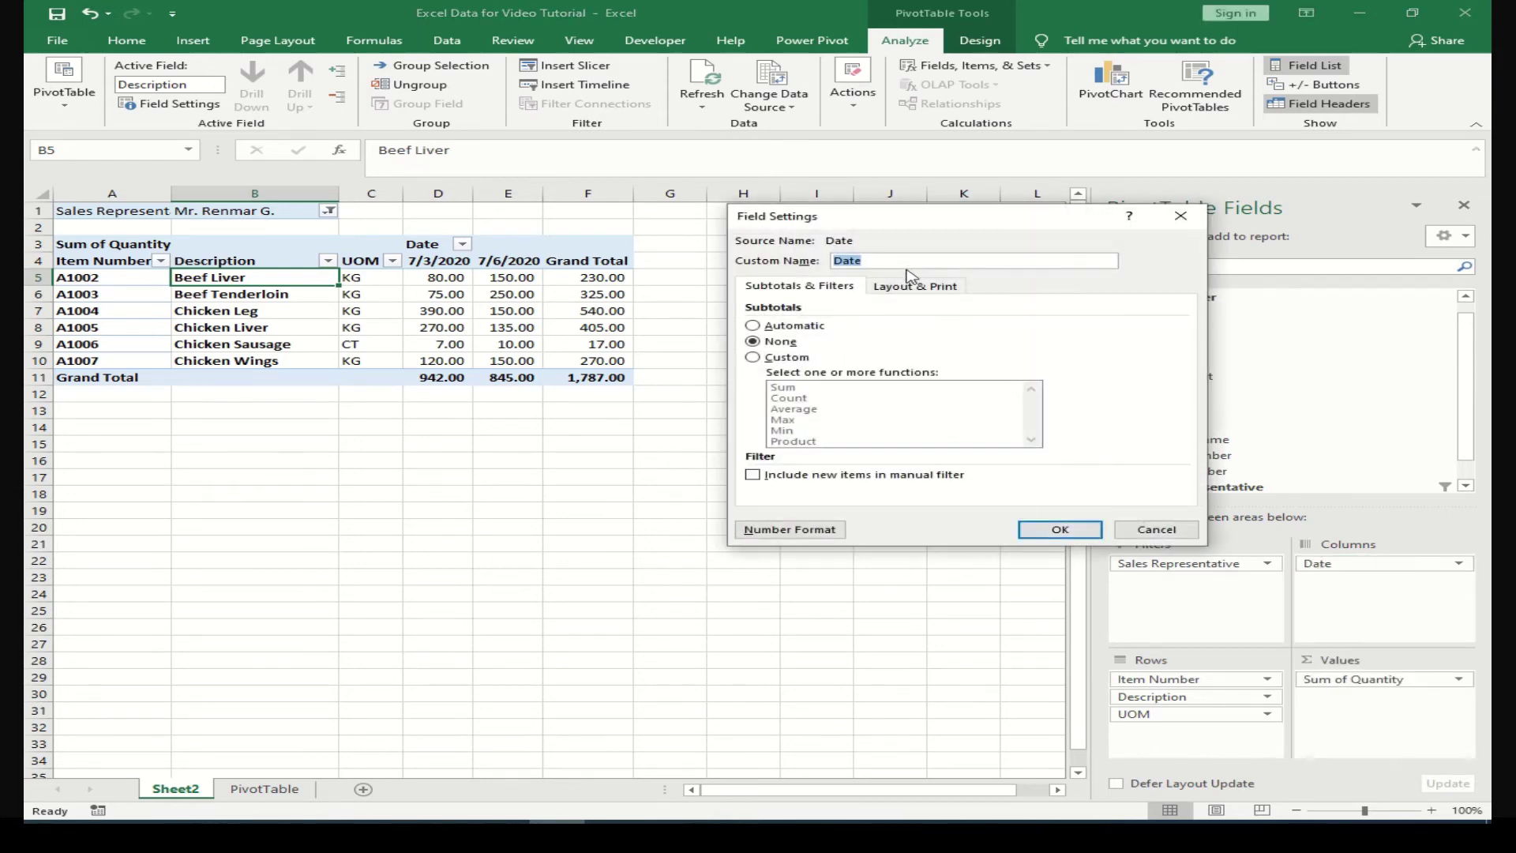
click(792, 530)
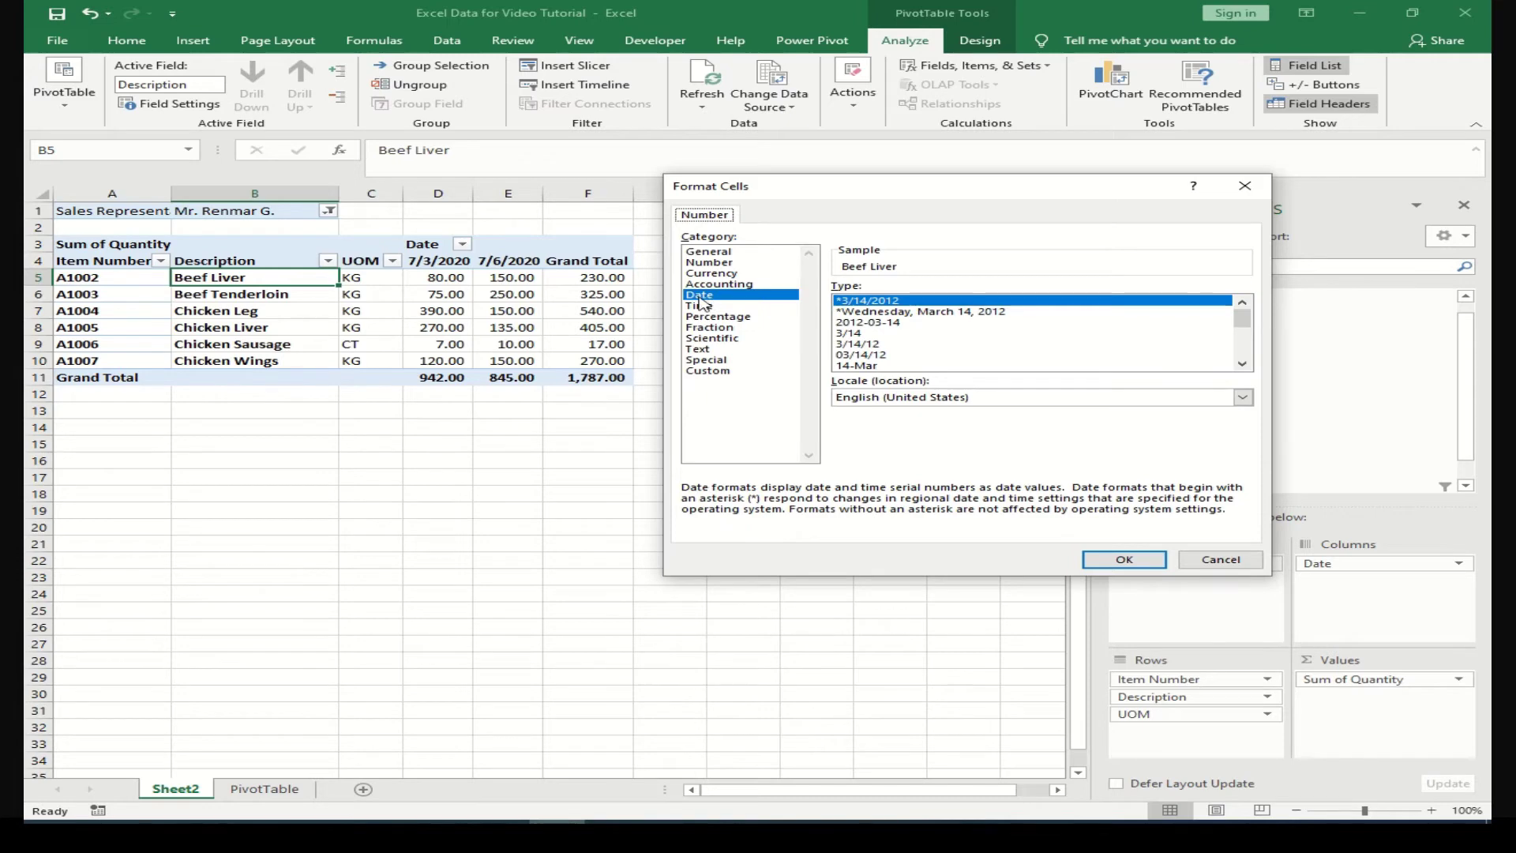
click(855, 366)
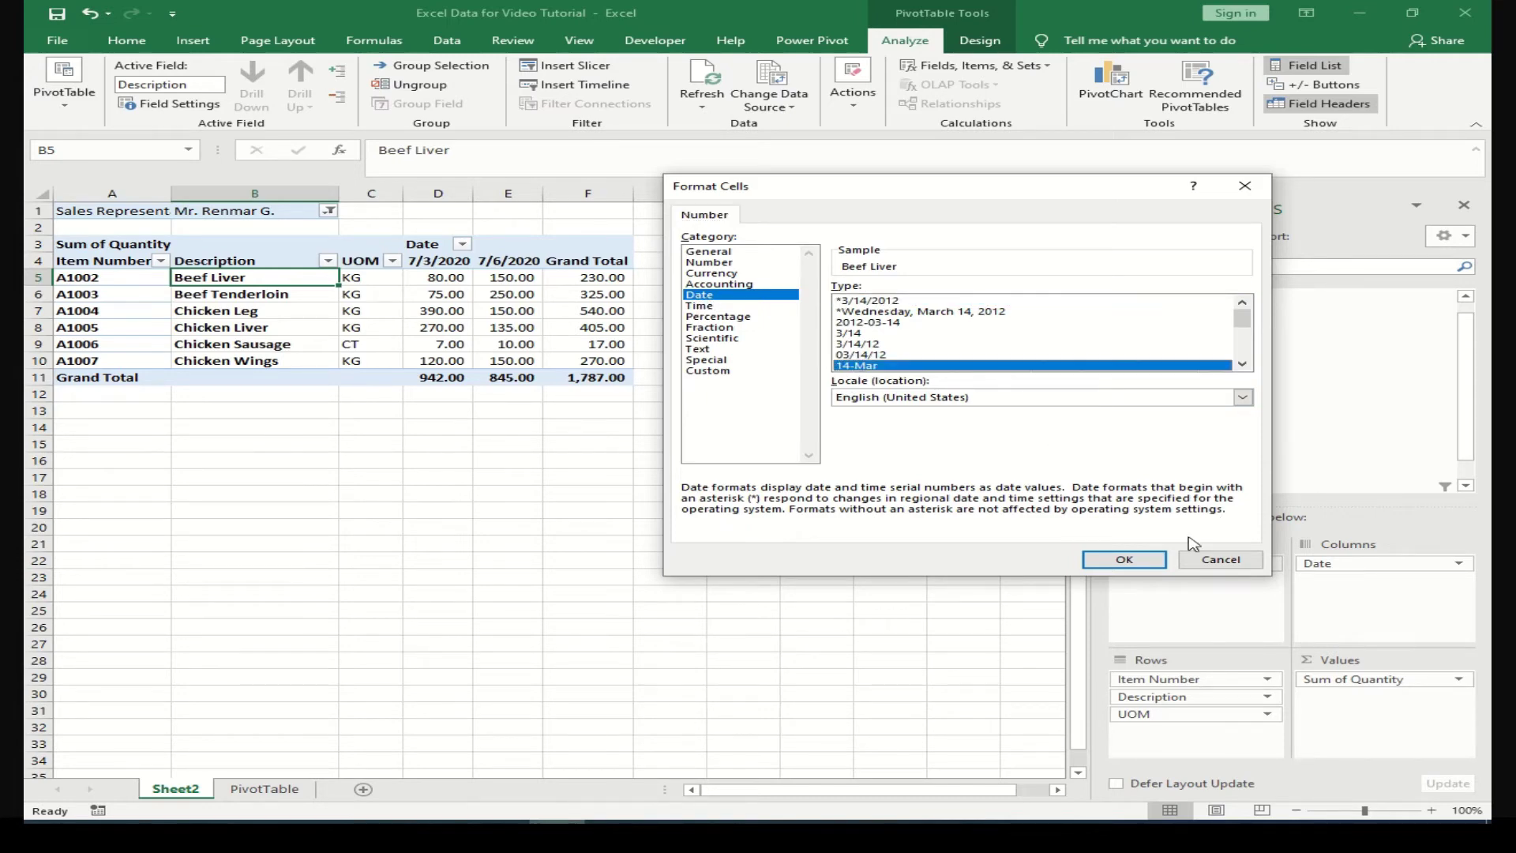
click(1137, 560)
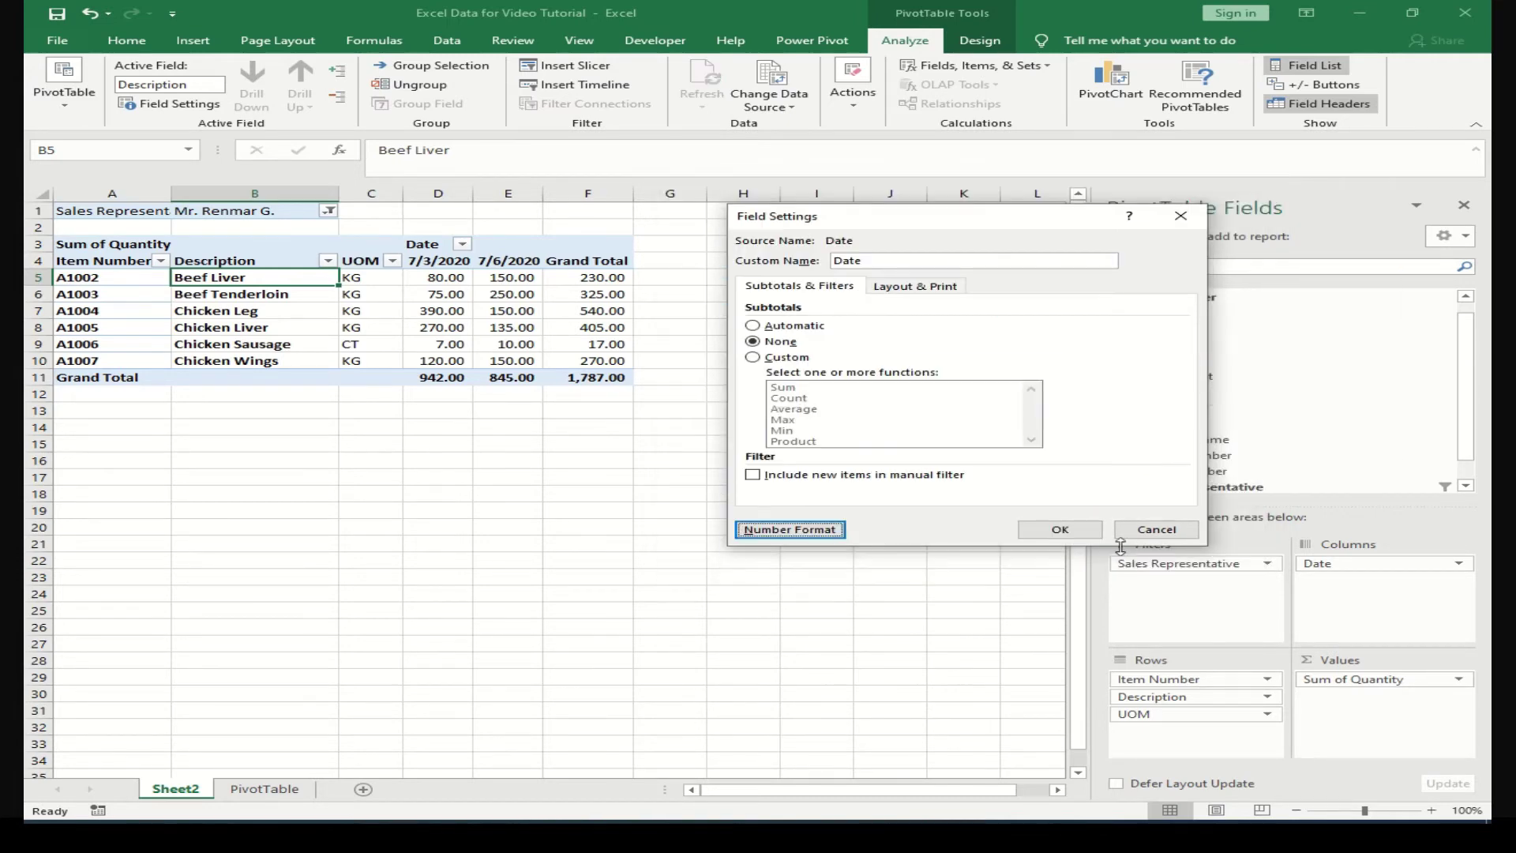
click(1060, 529)
Hide the PivotTable Fields pane, leaving the 3-Jul and 6-Jul report totalling 1,787.00 visible
click(441, 263)
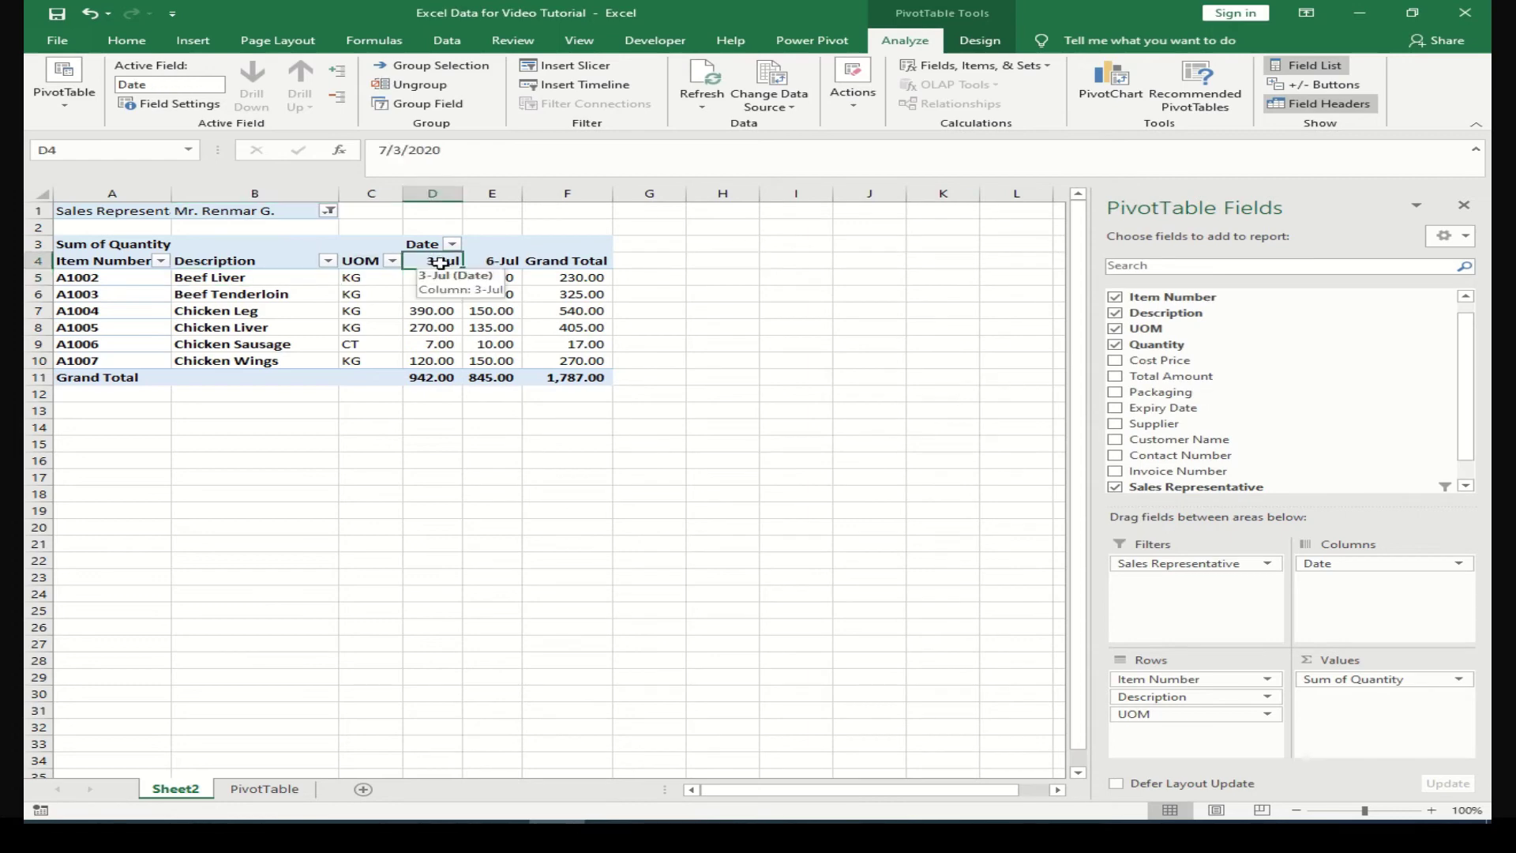
click(494, 261)
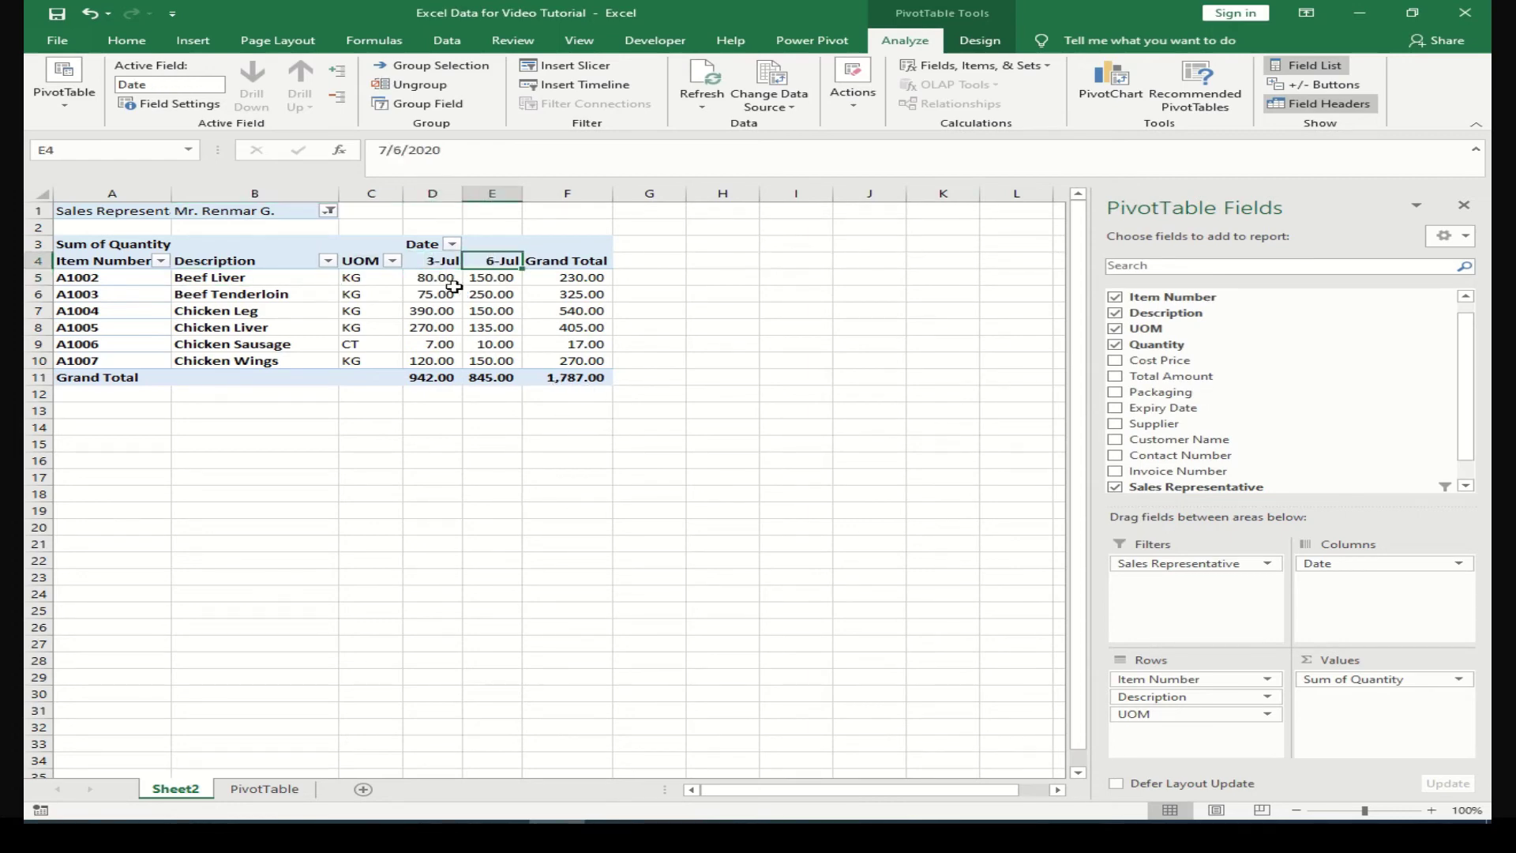
click(442, 262)
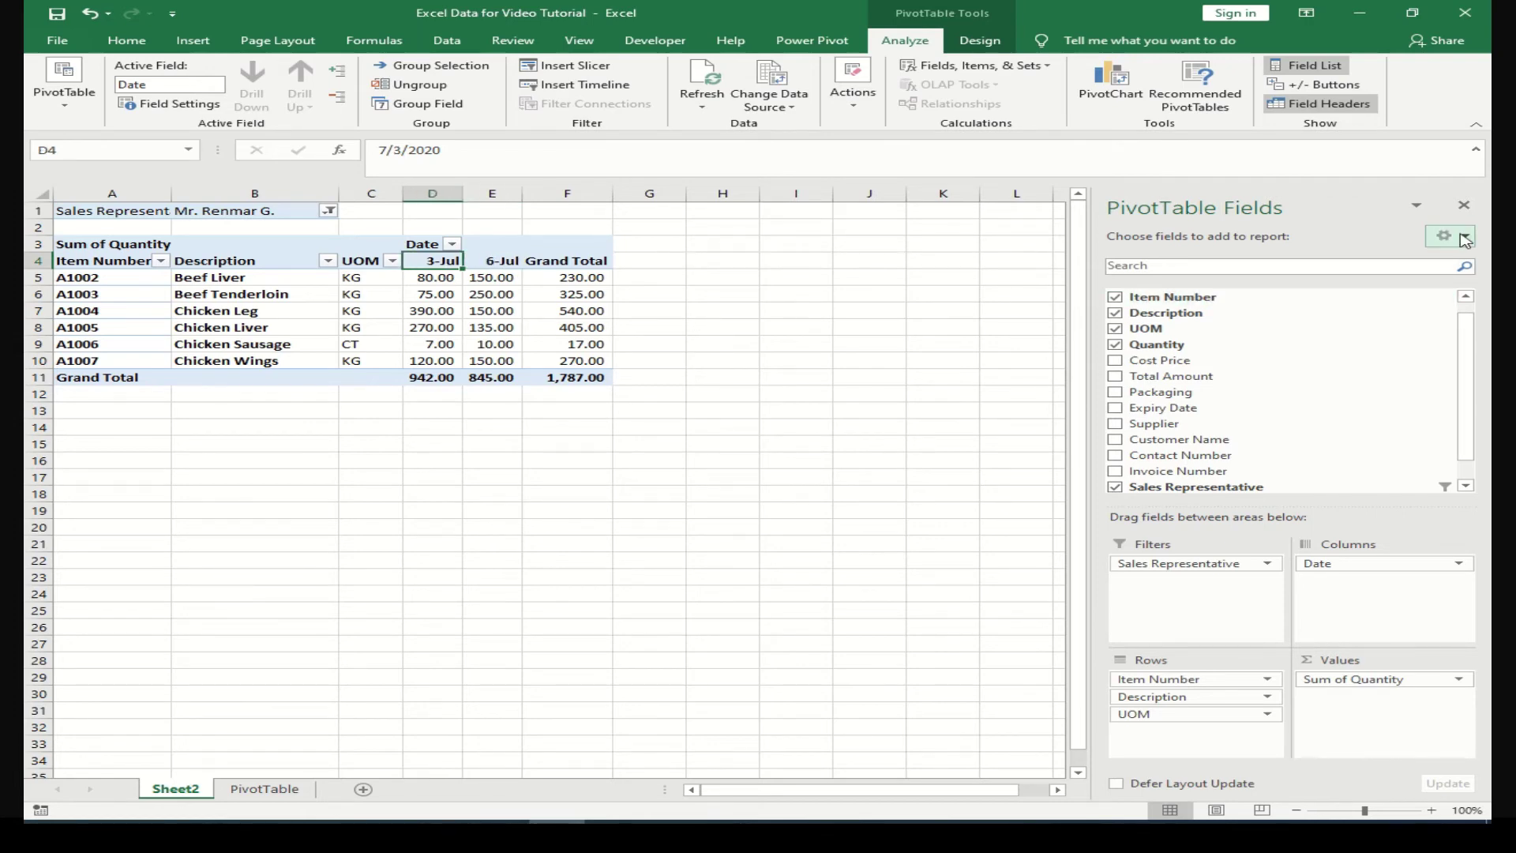
click(1464, 205)
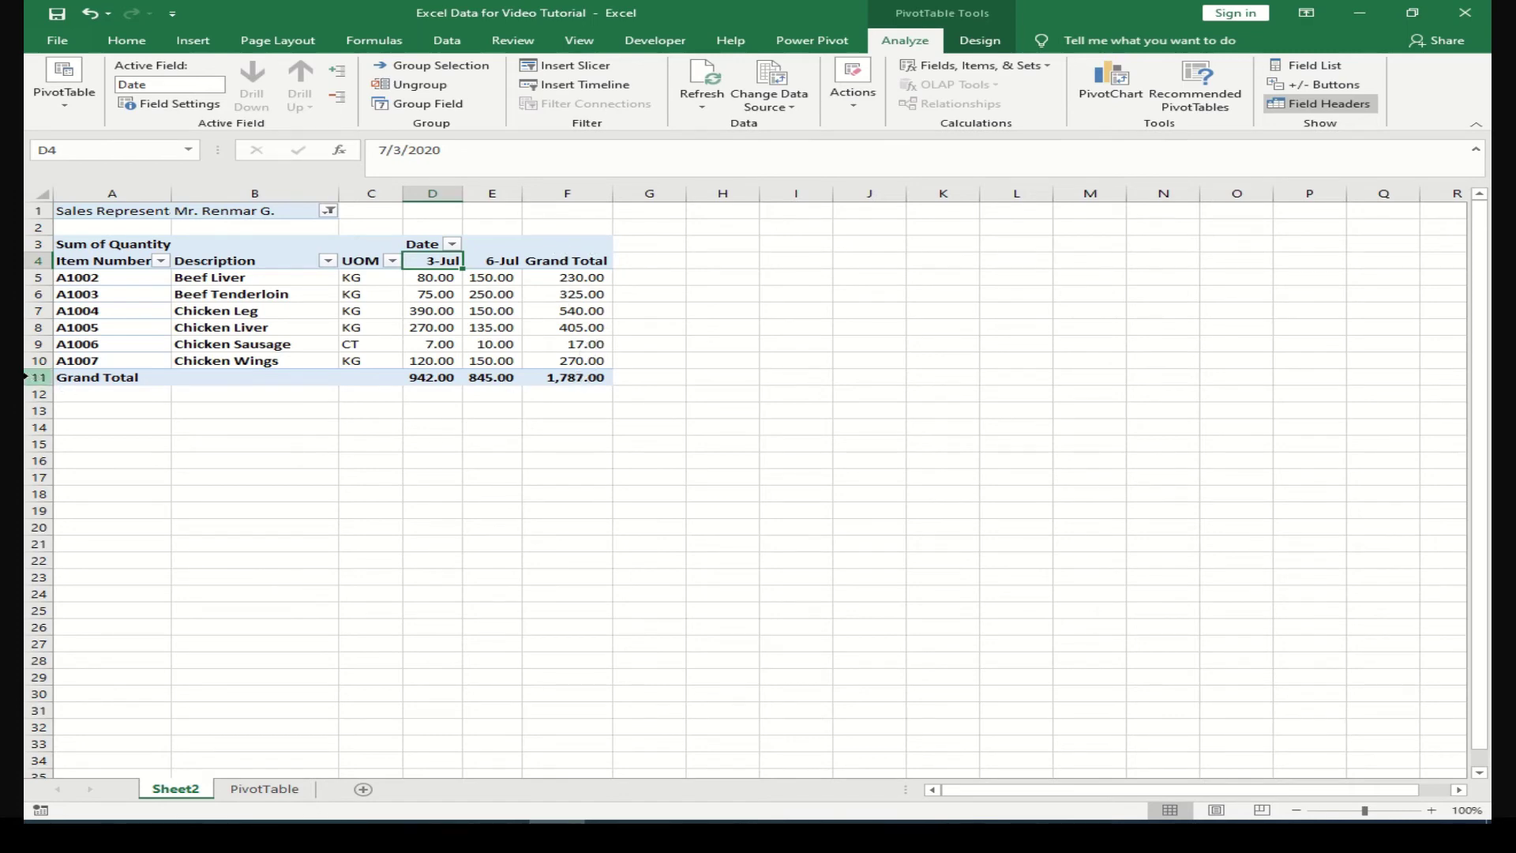
click(38, 376)
click(570, 193)
click(559, 327)
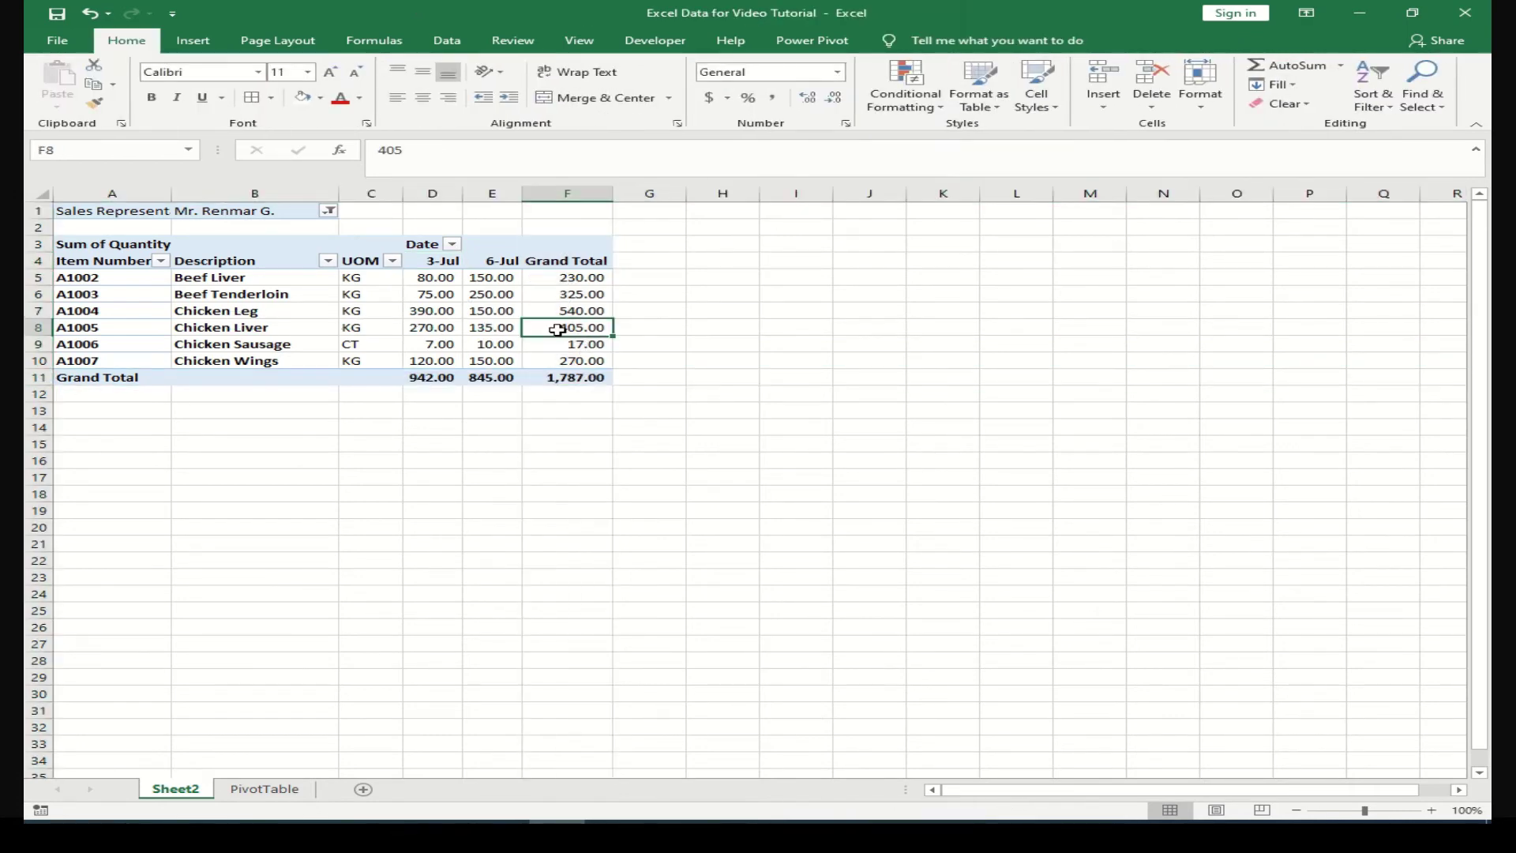
click(983, 44)
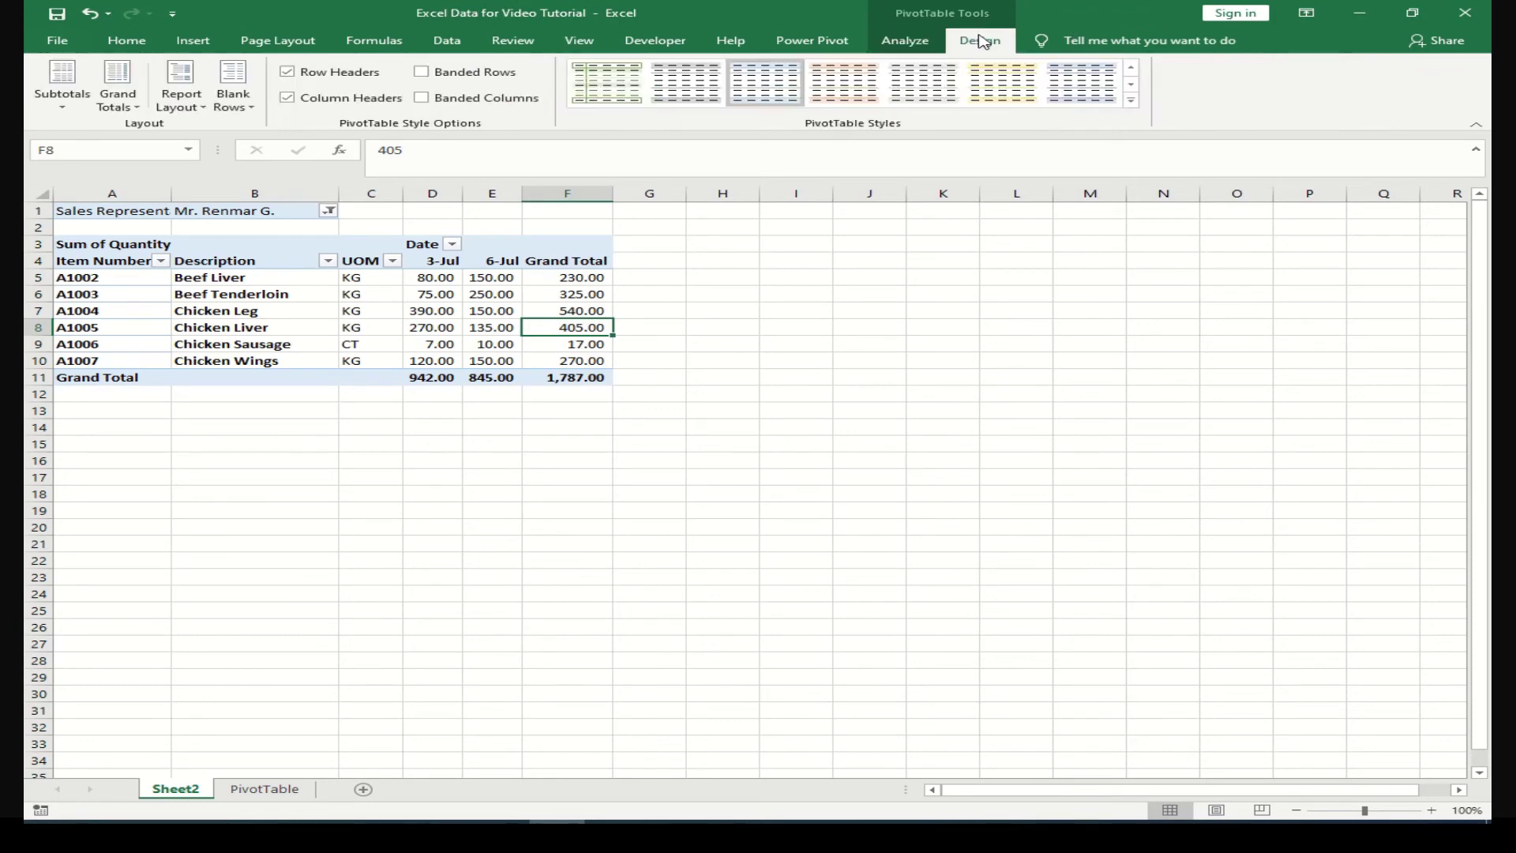
click(902, 43)
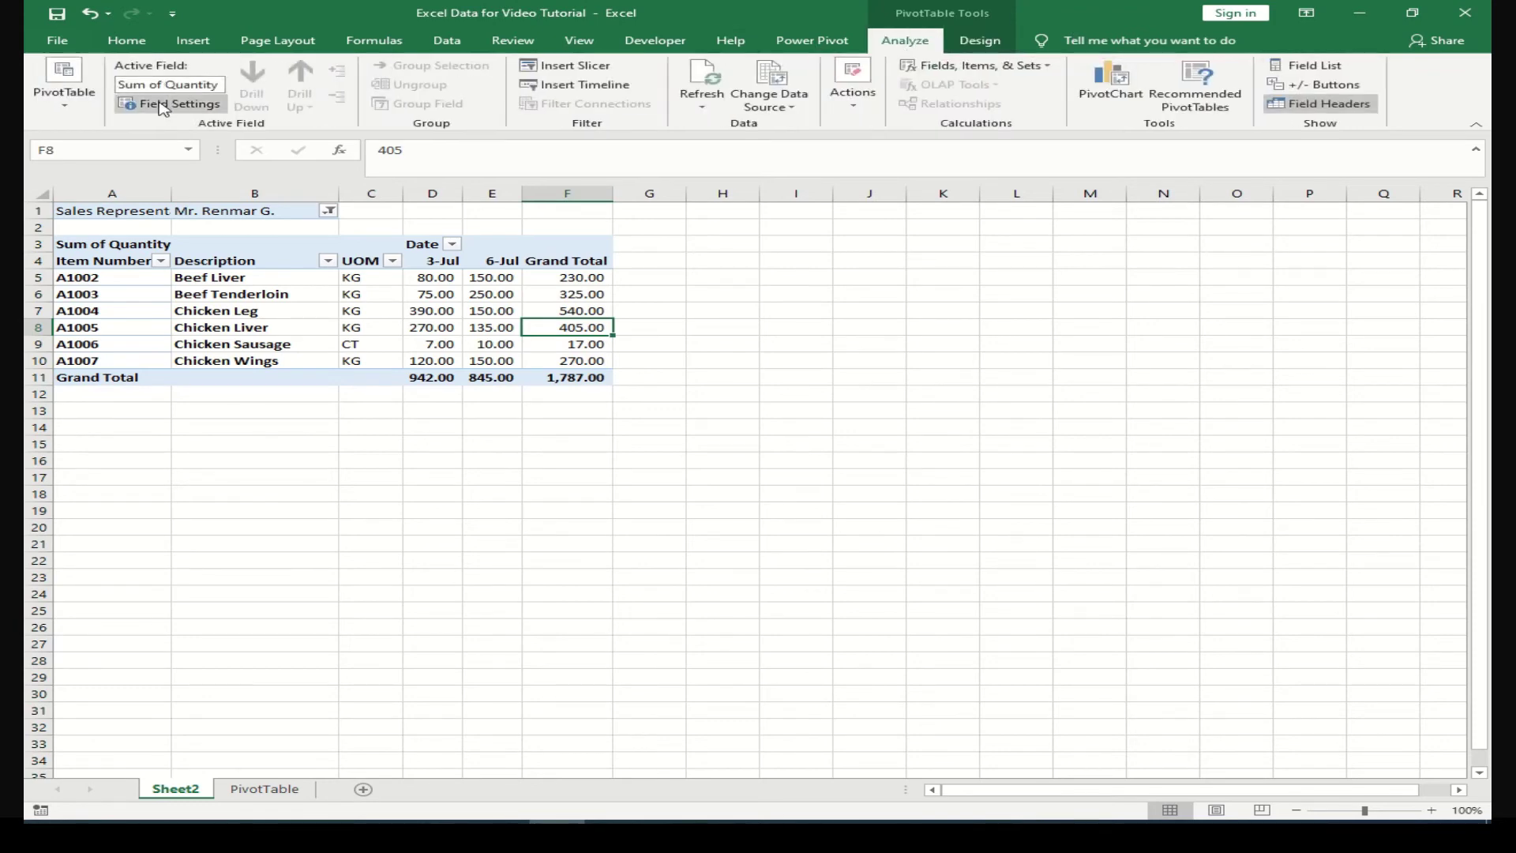
Turn off grand totals for rows in PivotTable Options, which removes the Grand Total column
click(64, 112)
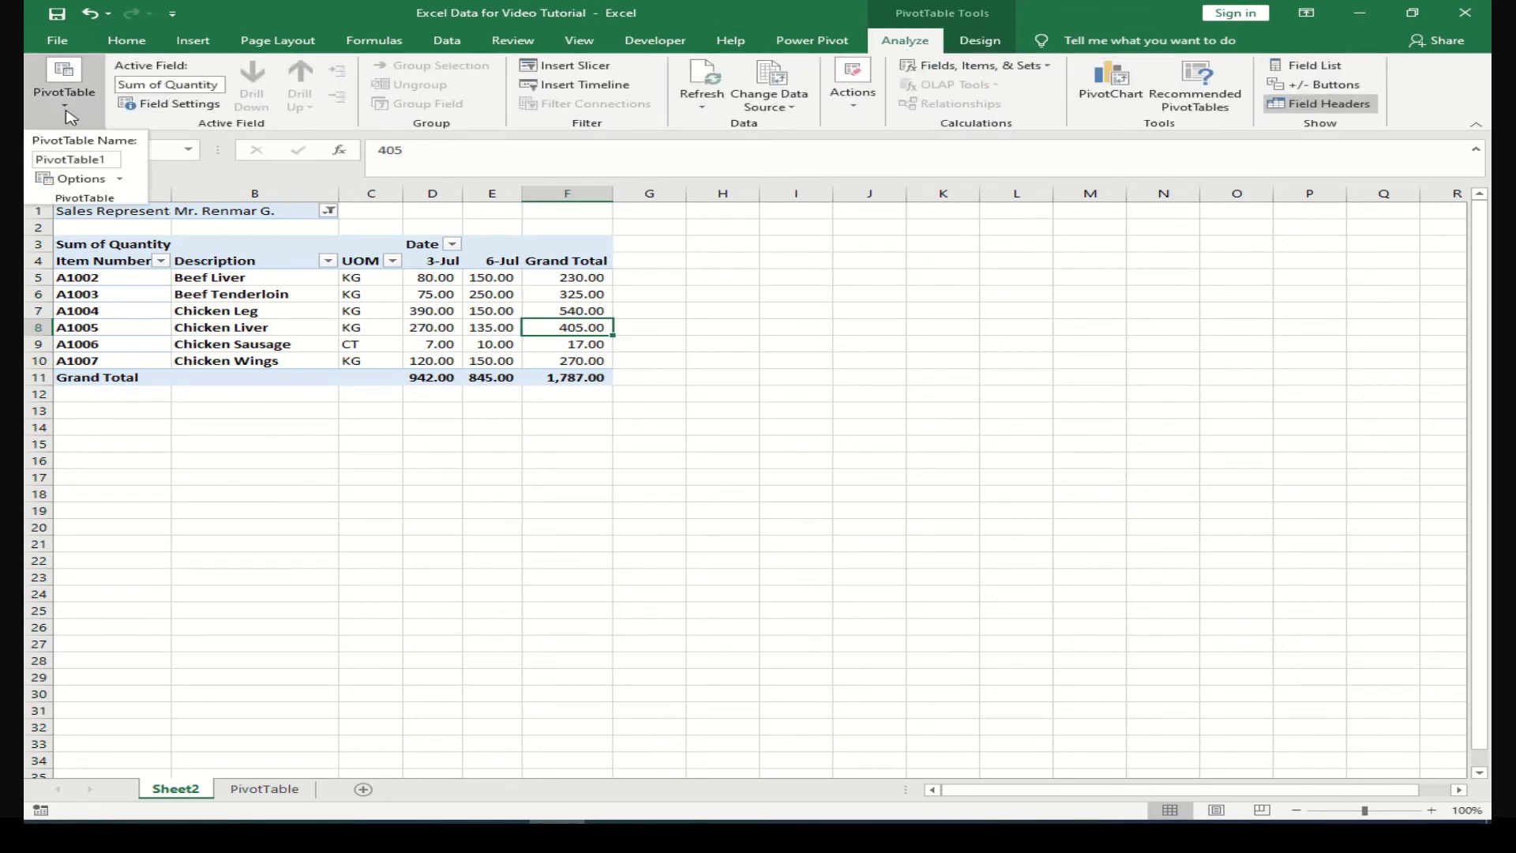
click(71, 178)
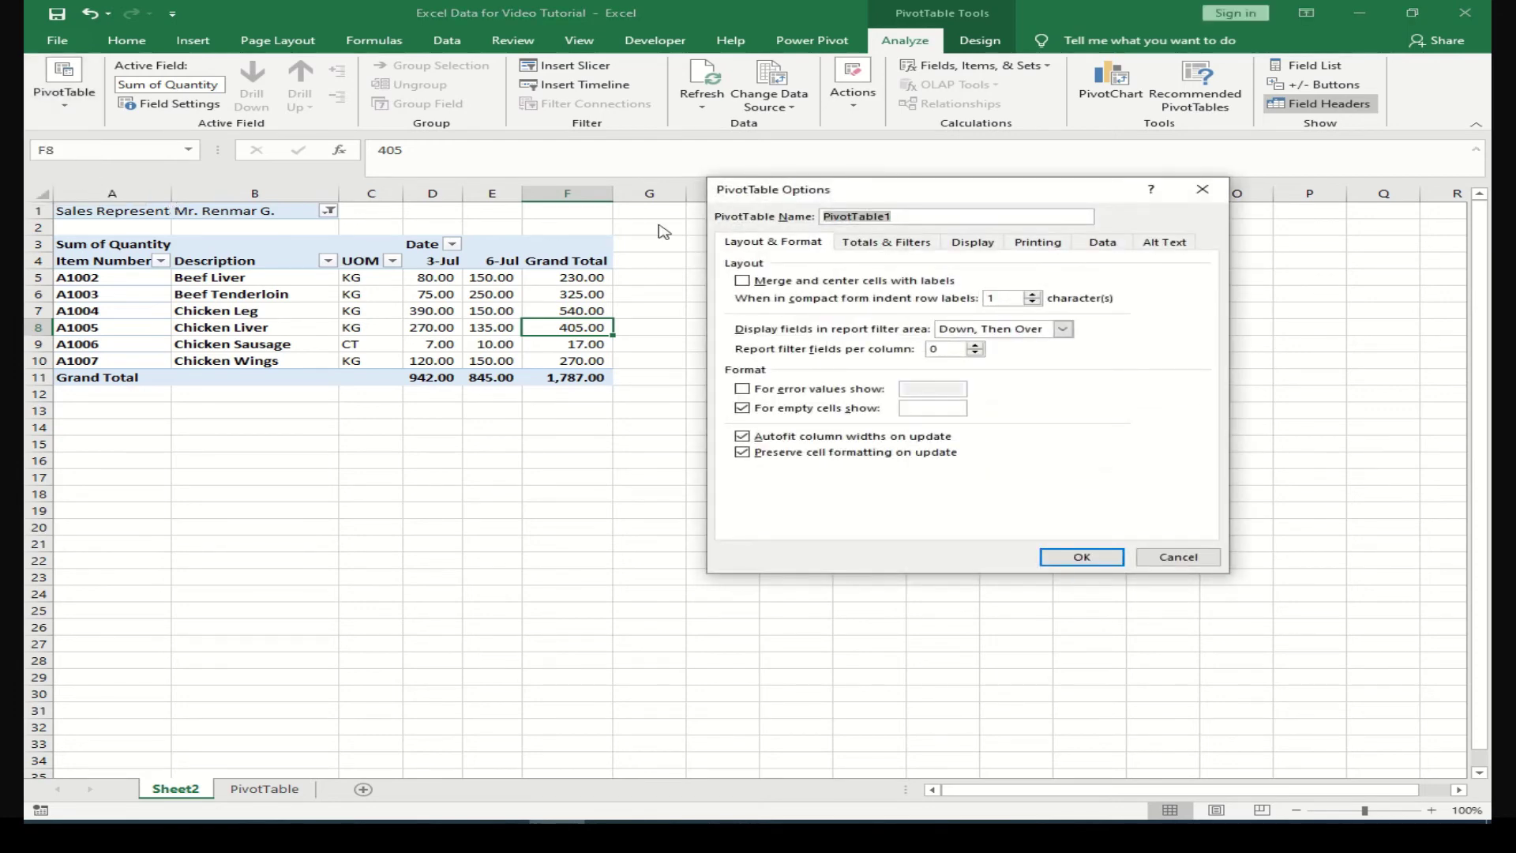
click(874, 250)
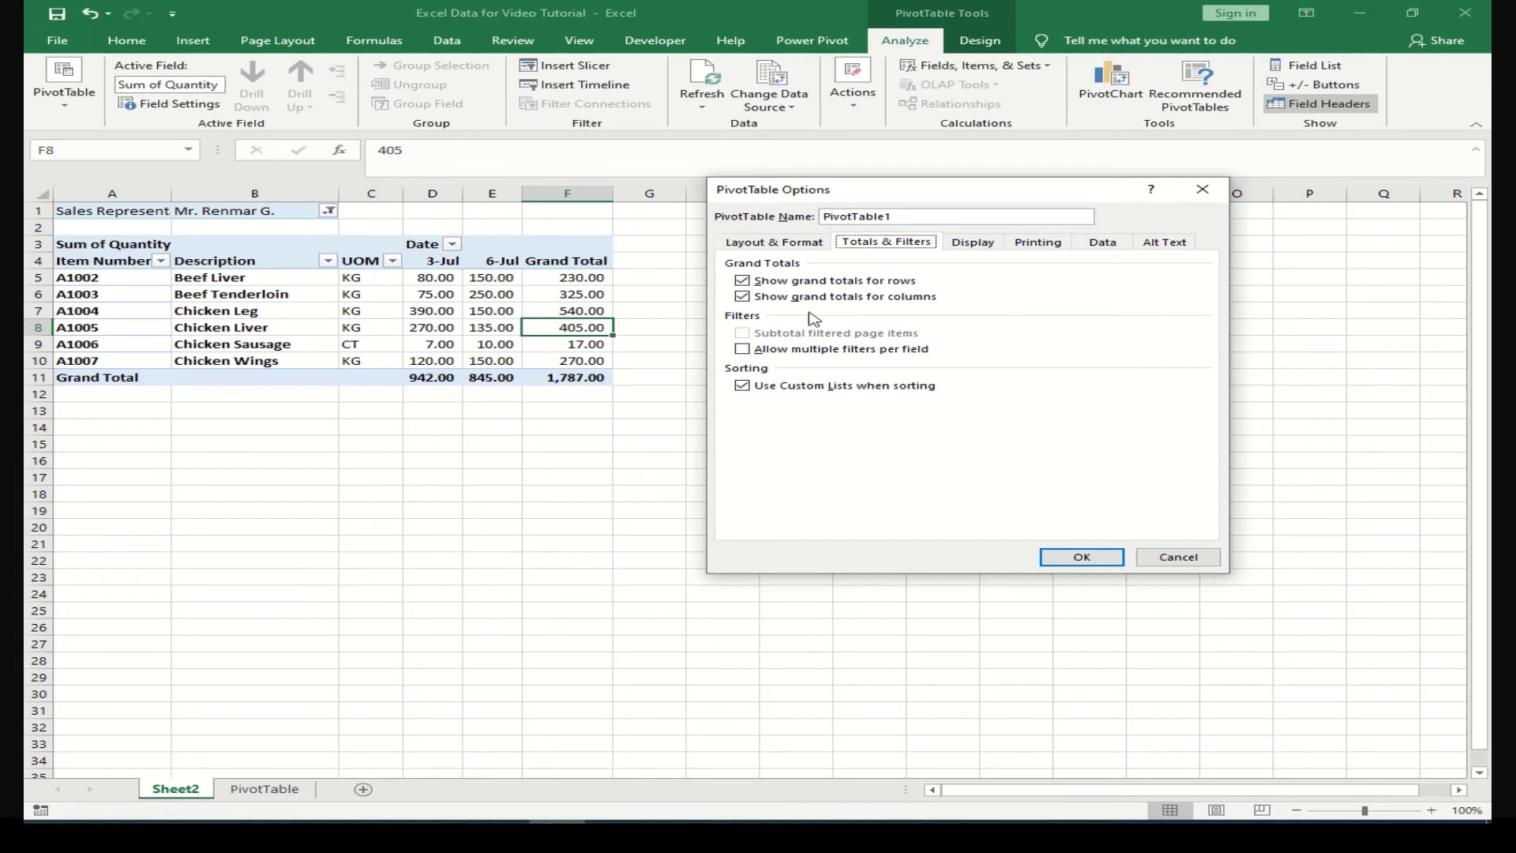
click(742, 282)
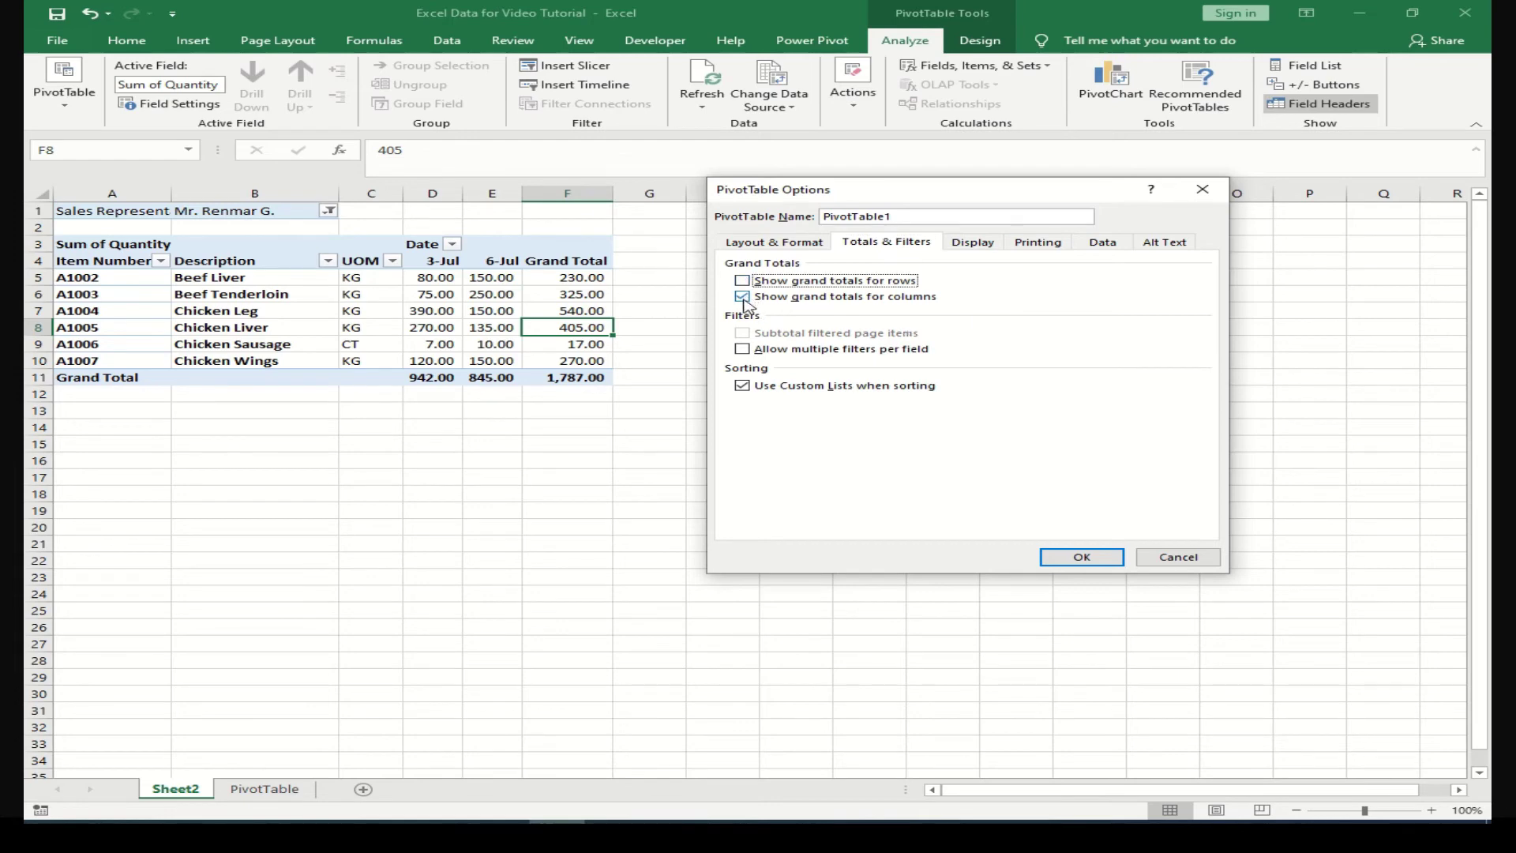
click(1081, 558)
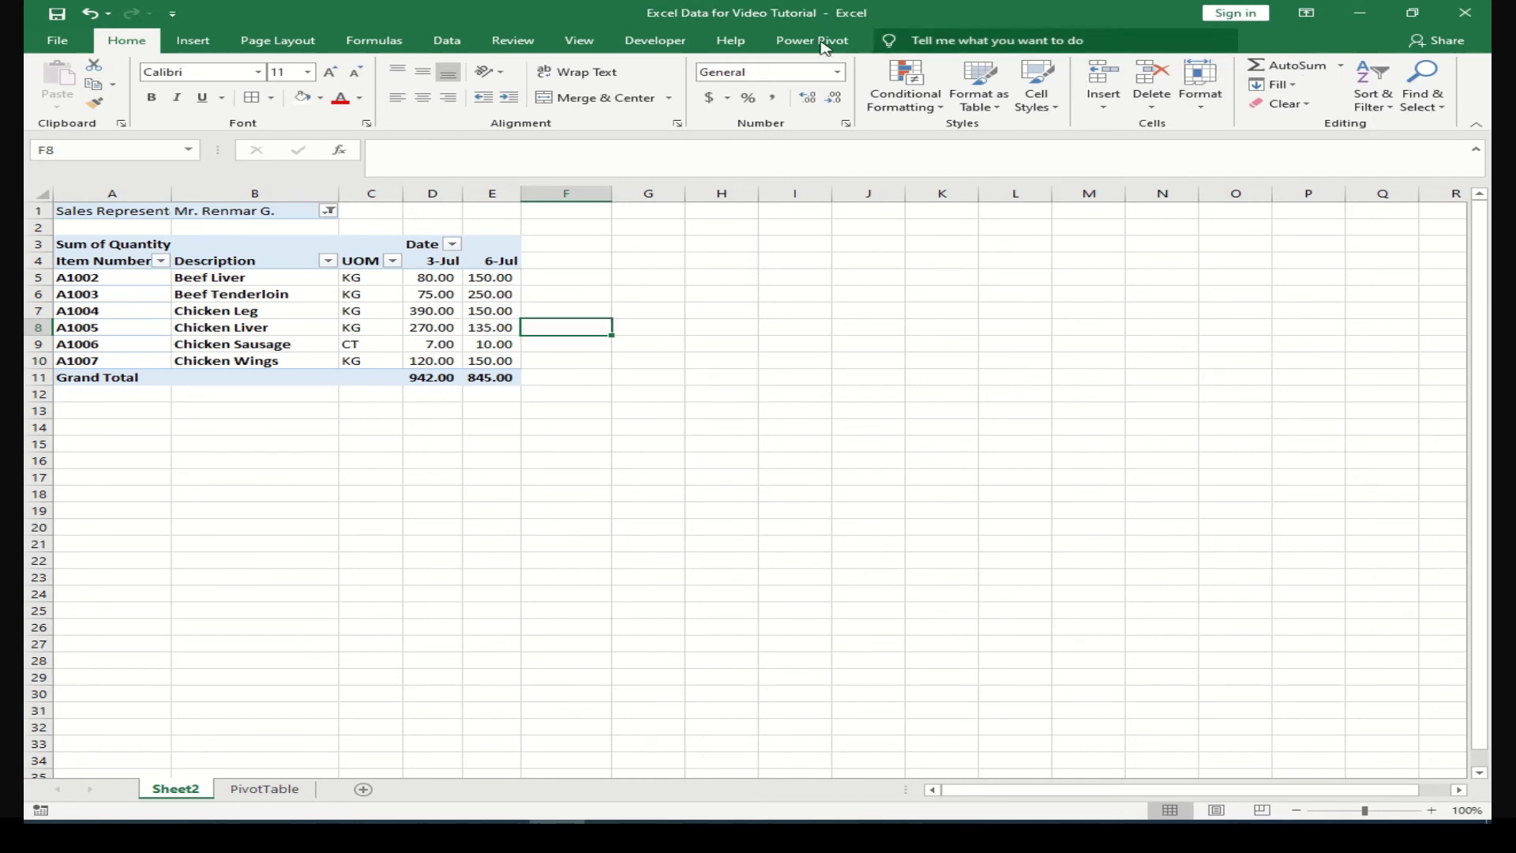
click(482, 297)
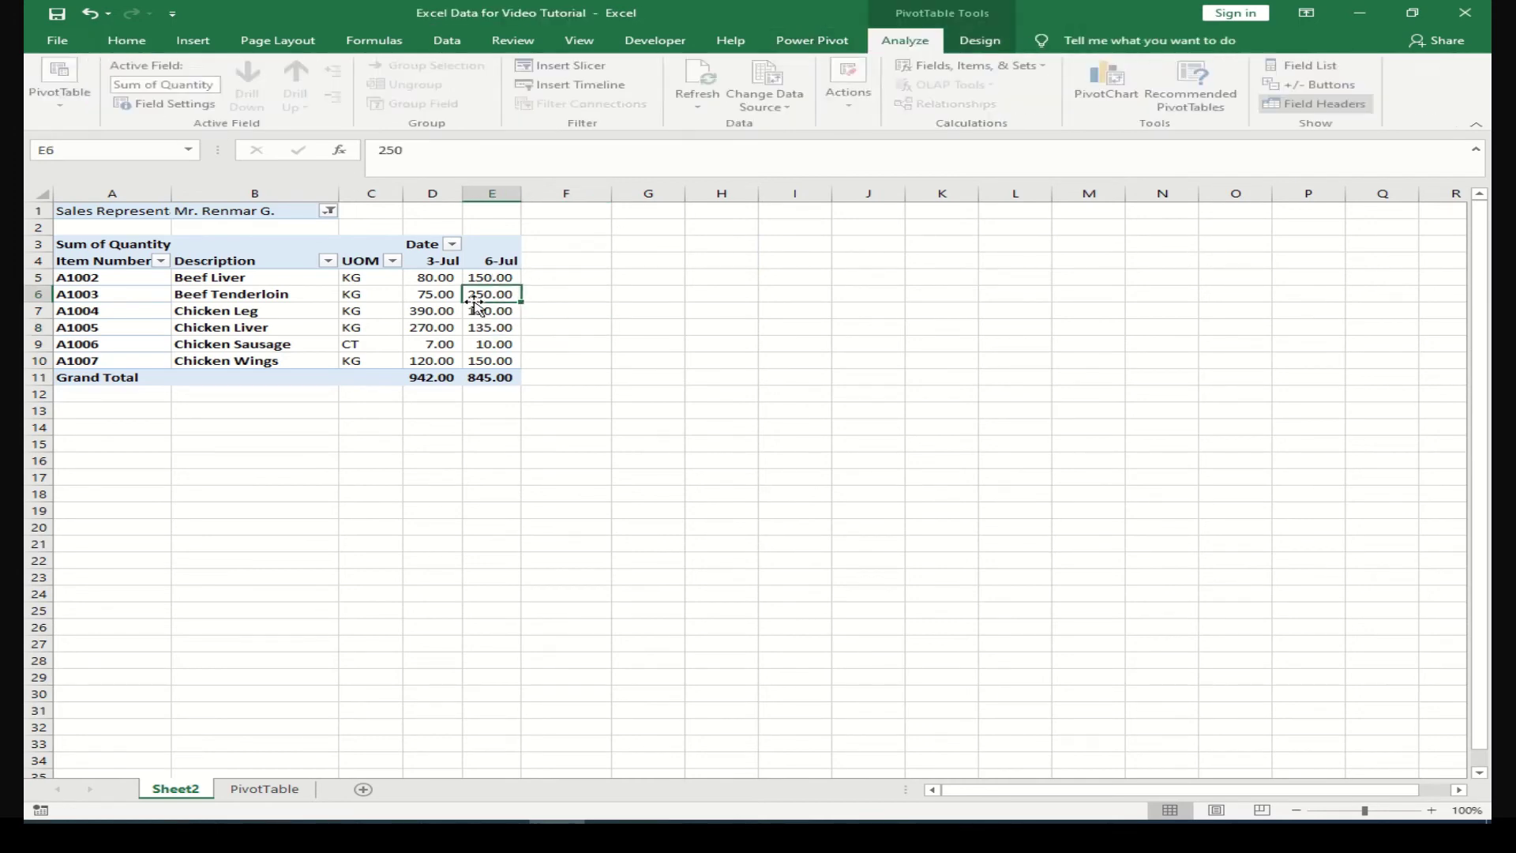
click(593, 300)
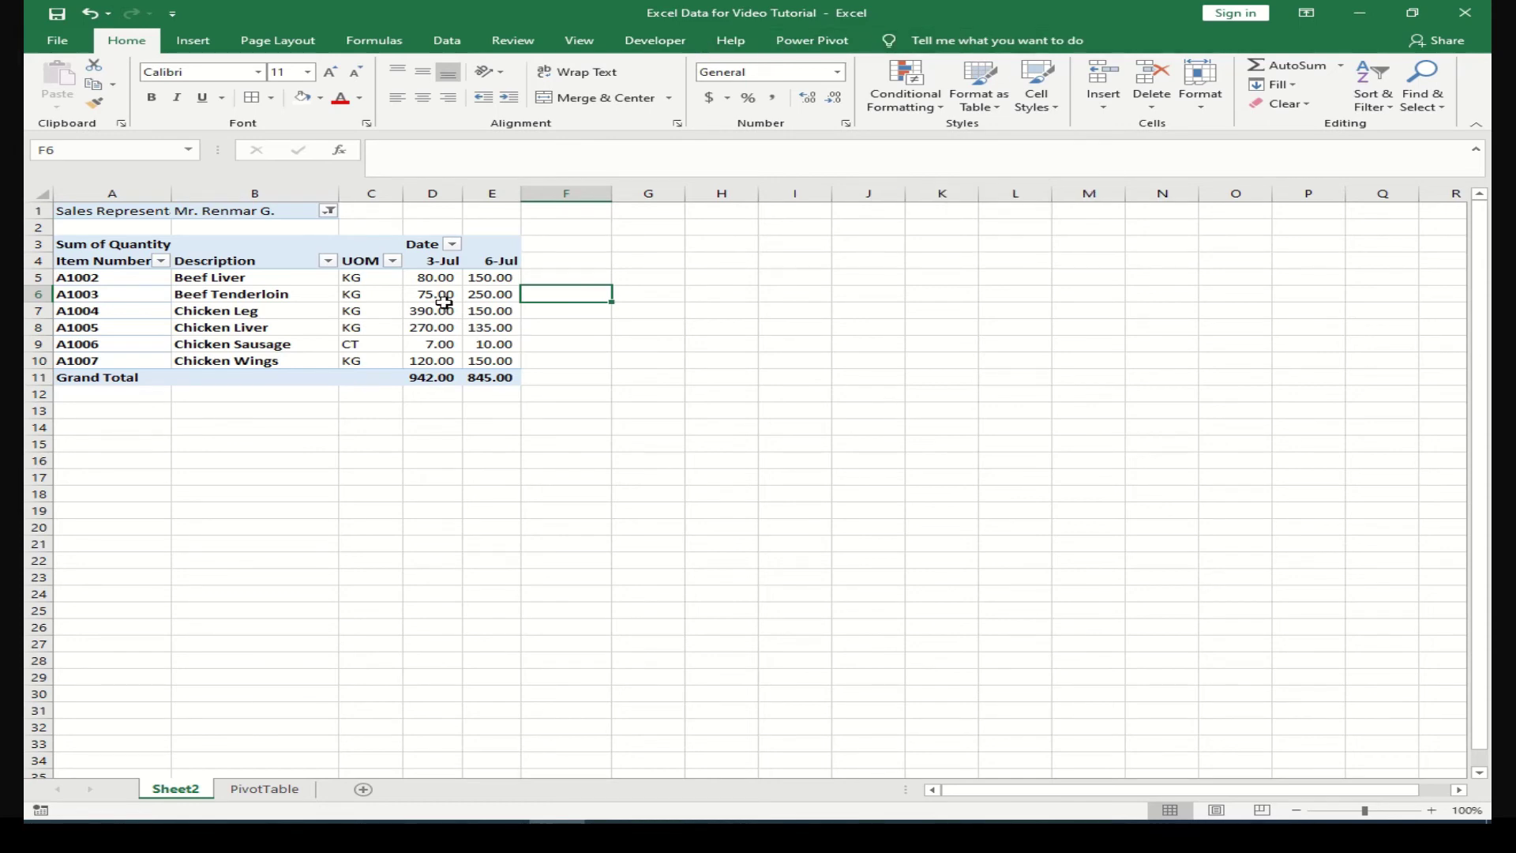
mouse_move(433, 294)
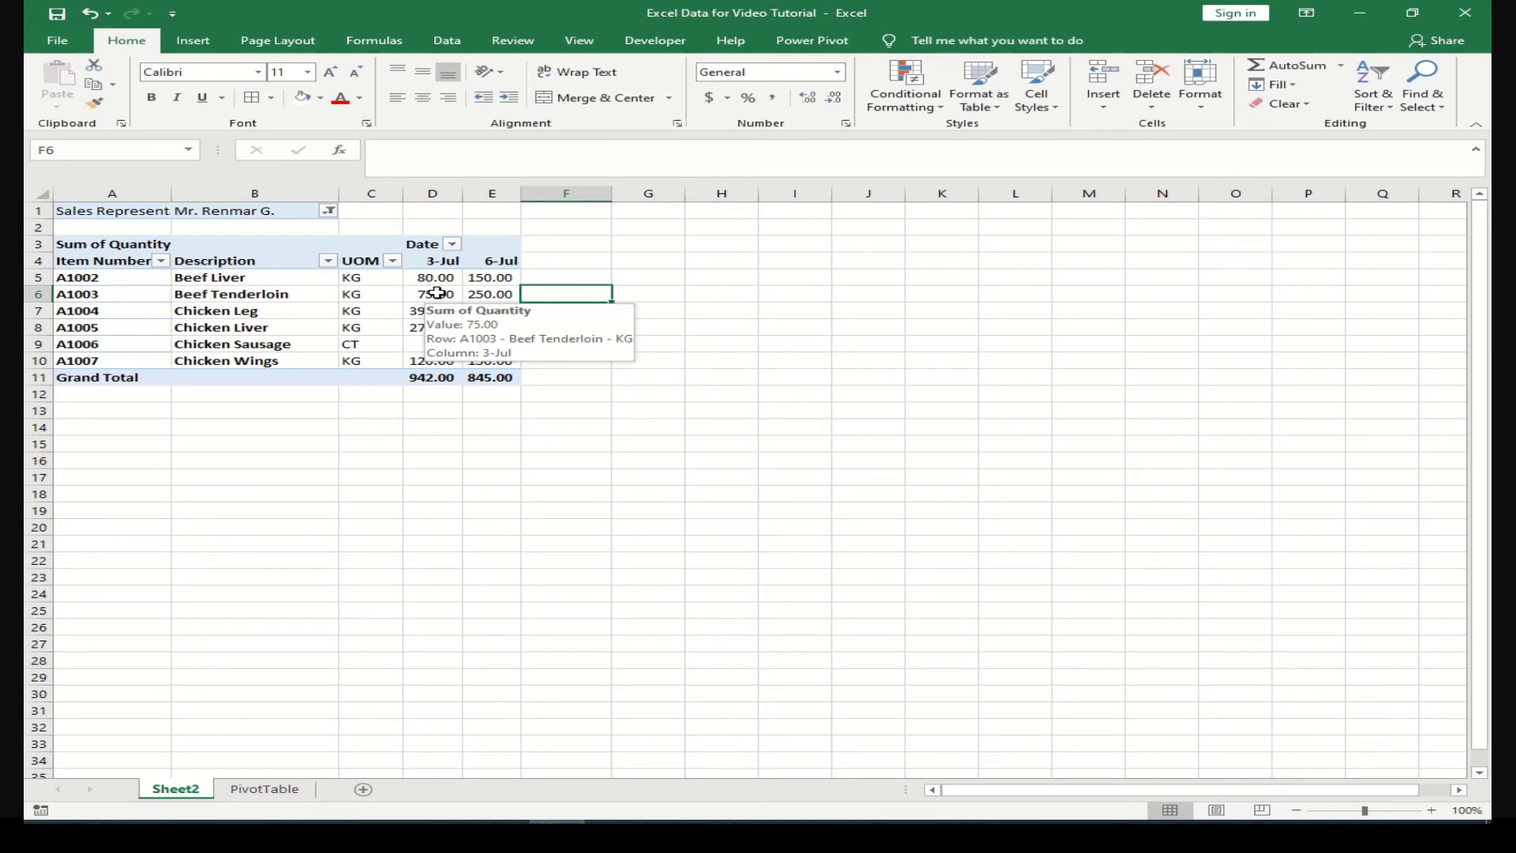
Restore row grand totals and disable column grand totals, keeping the Grand Total column (e.g. 230.00 for A1002)
click(438, 293)
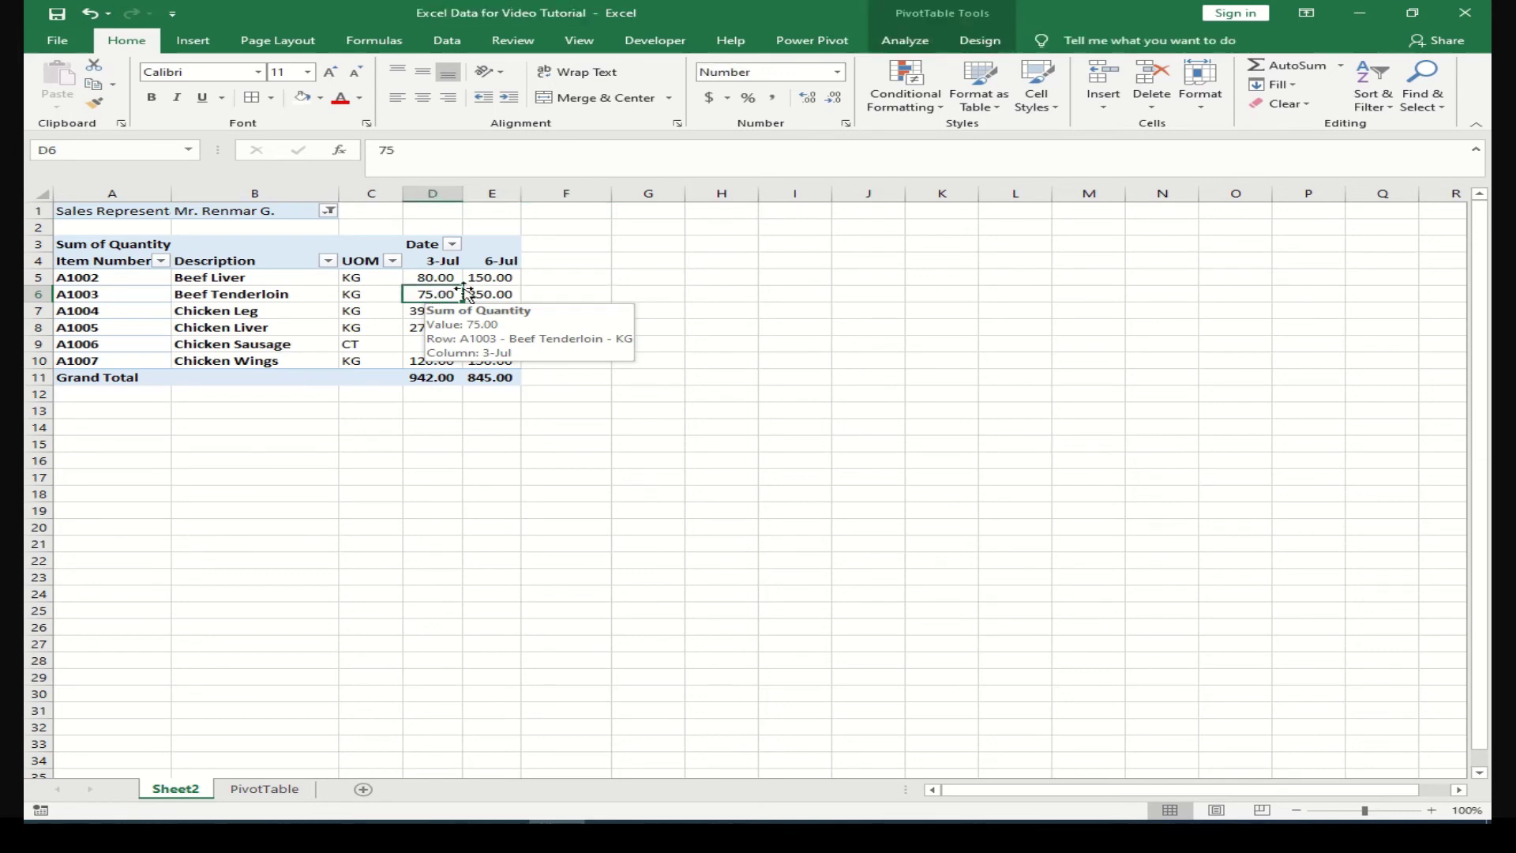
click(908, 42)
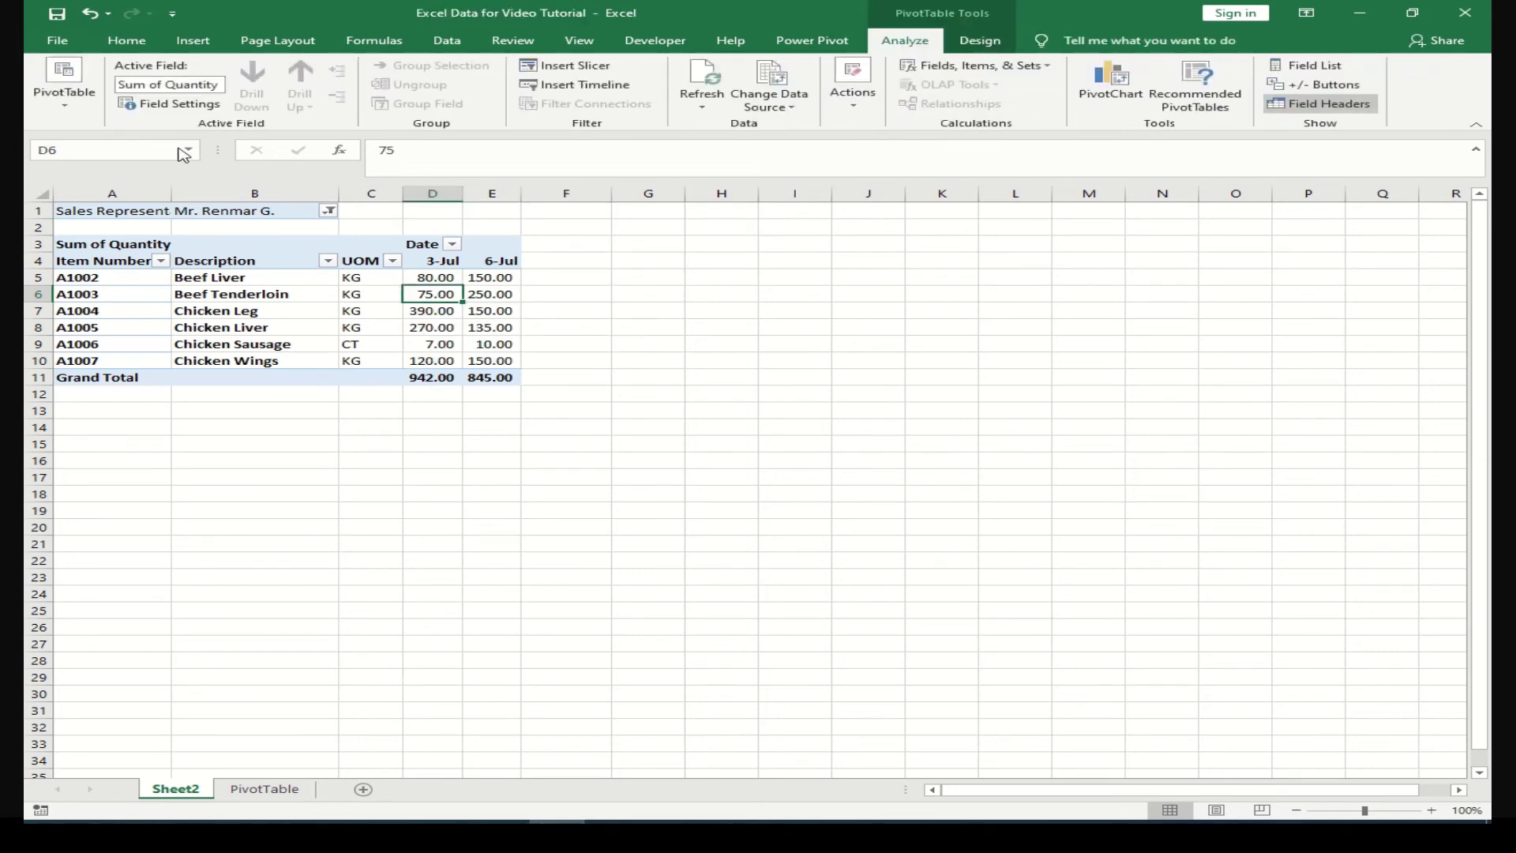
click(70, 113)
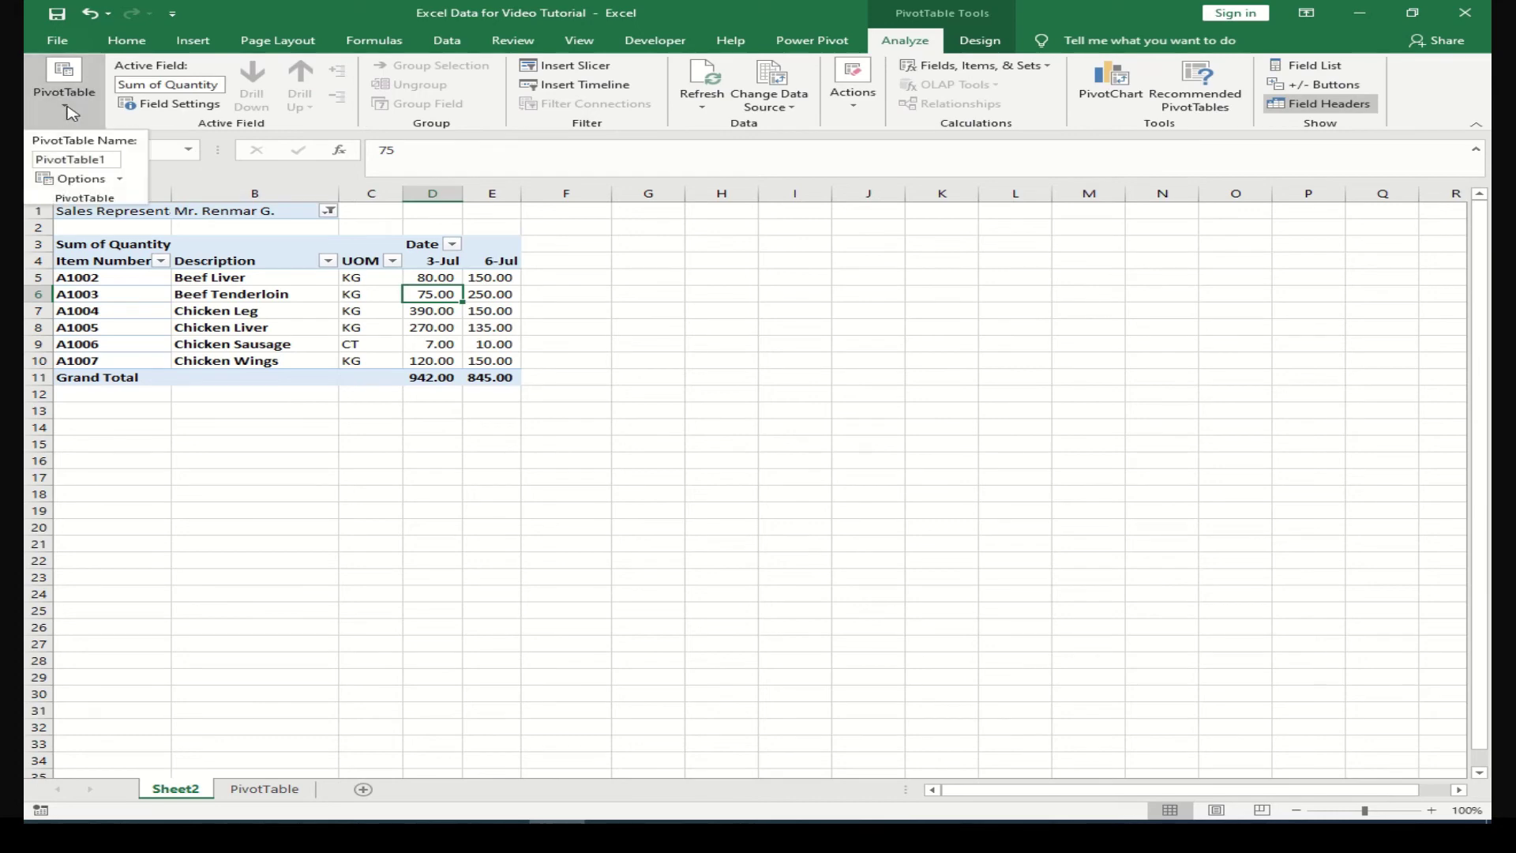
click(88, 179)
click(872, 247)
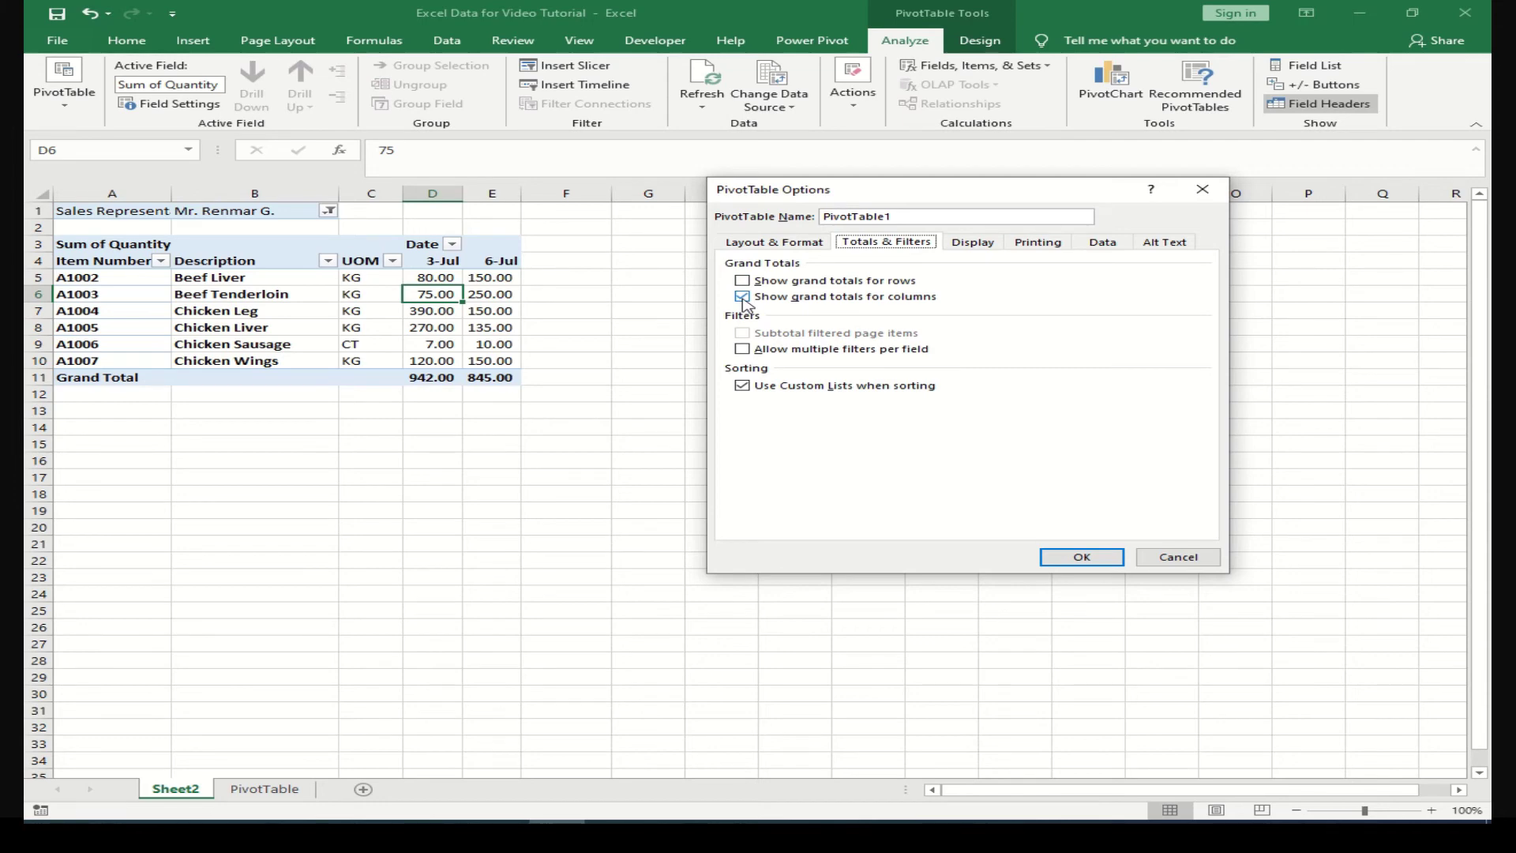
click(742, 297)
click(743, 280)
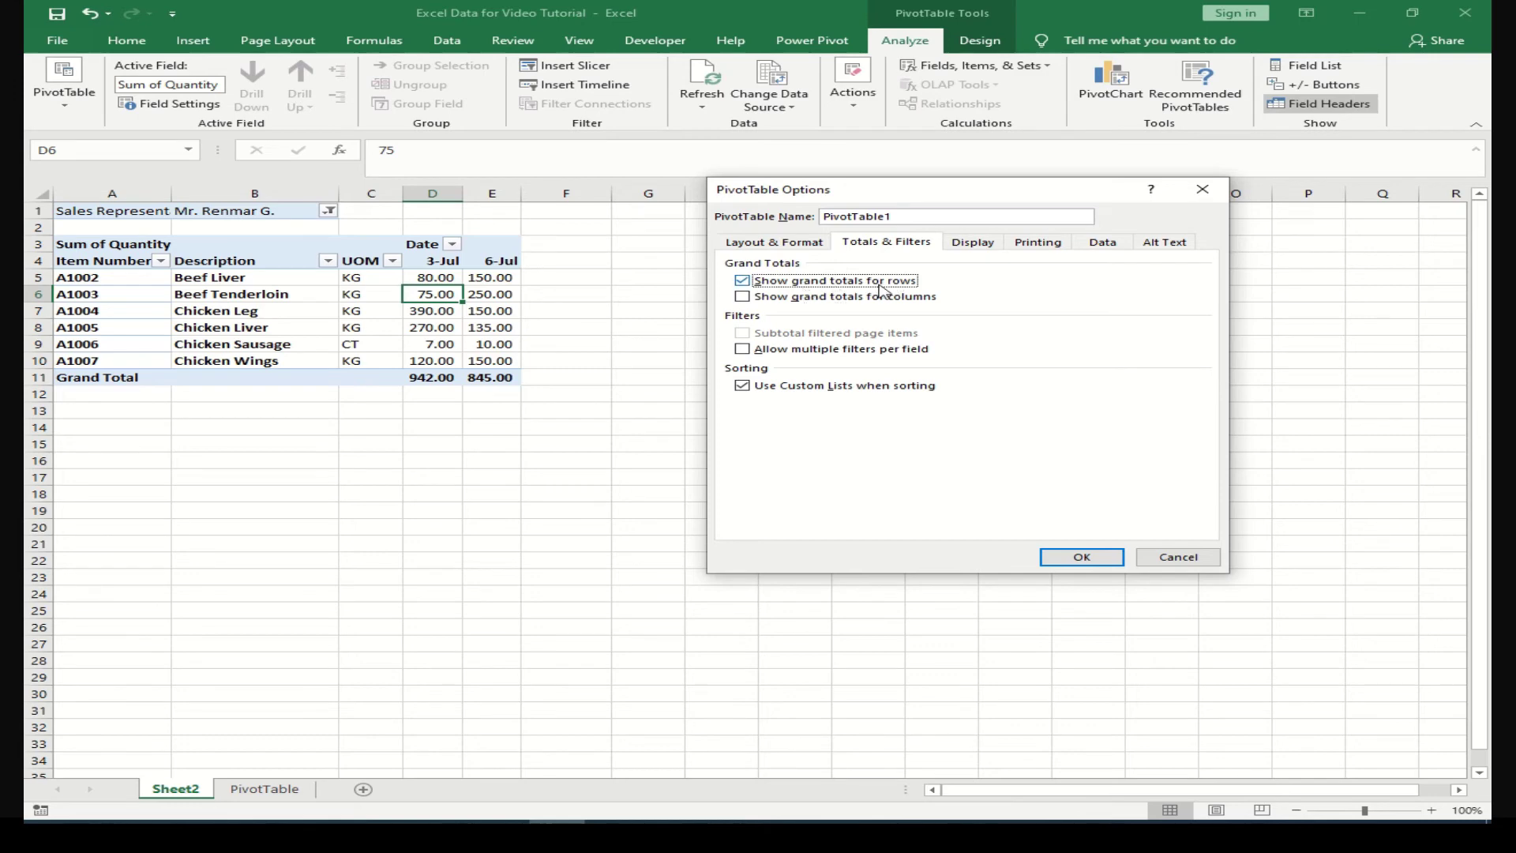
click(1074, 557)
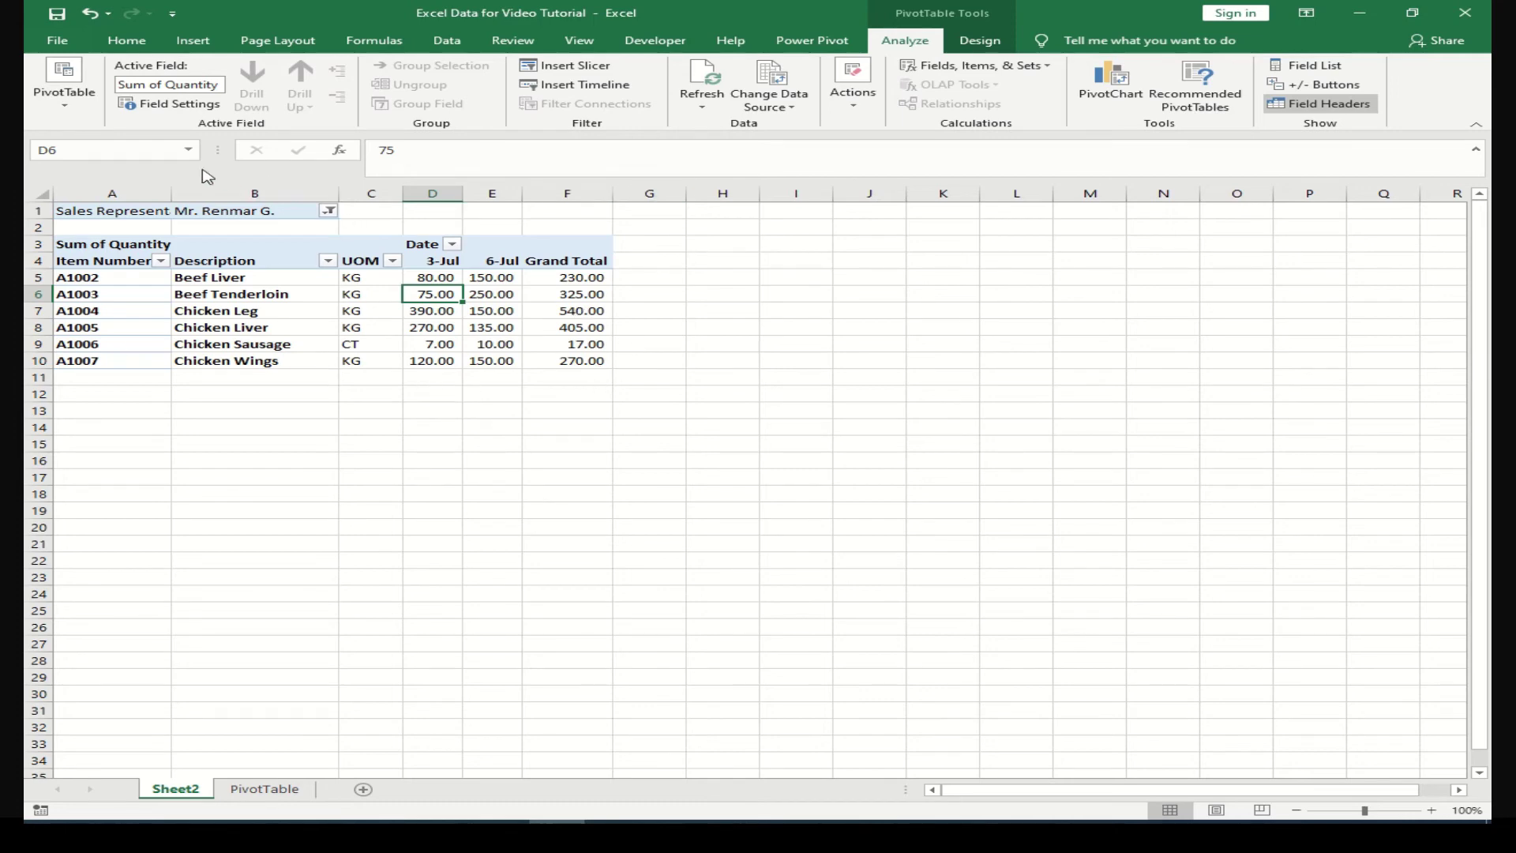
Turn on grand totals for columns, restoring the bottom Grand Total row (942.00, 845.00, 1,787.00)
click(65, 102)
click(120, 179)
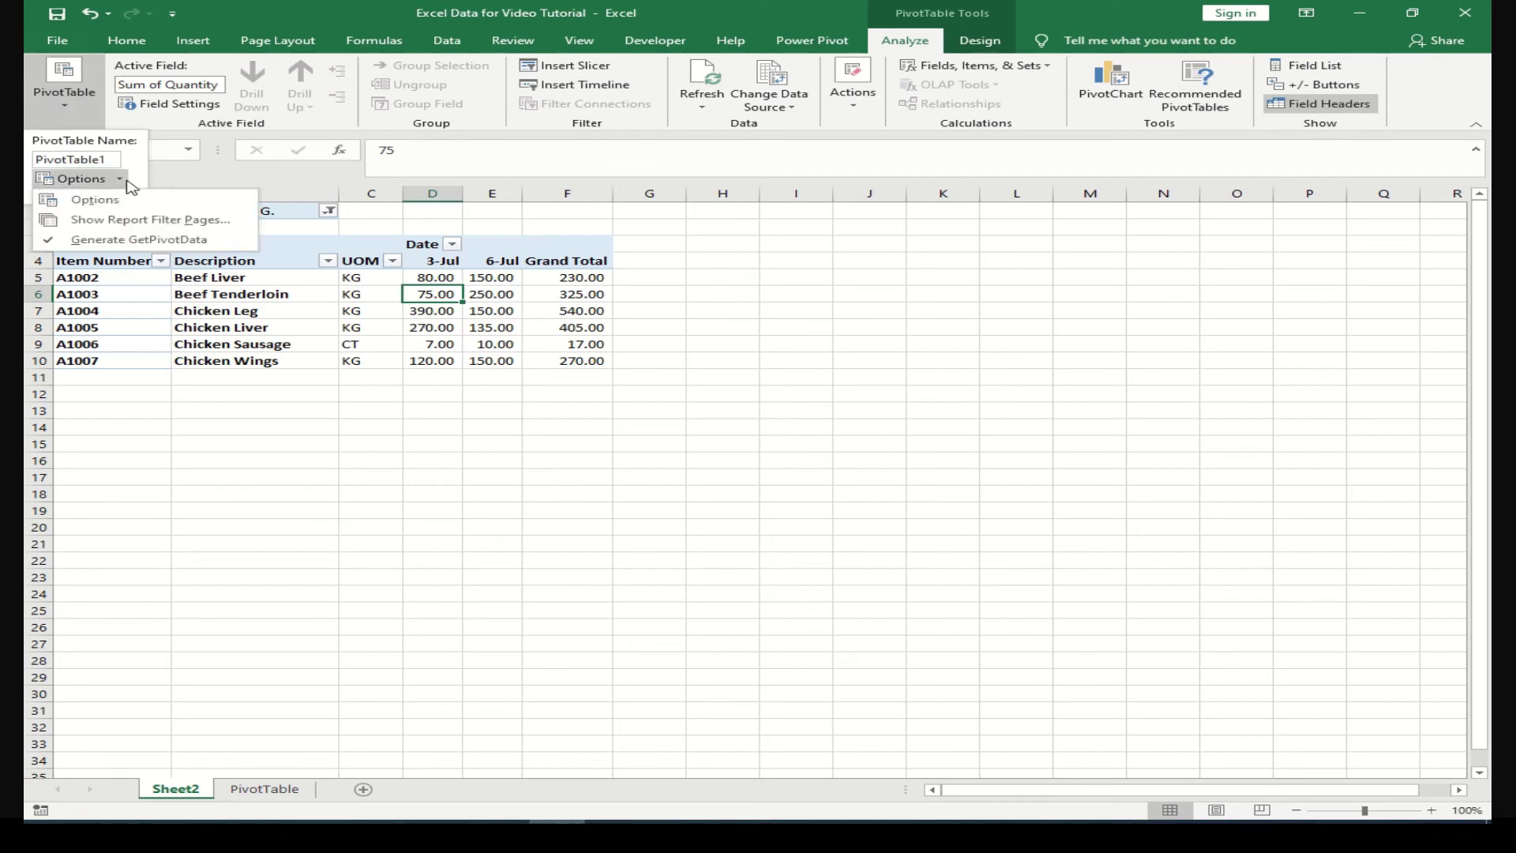
click(94, 200)
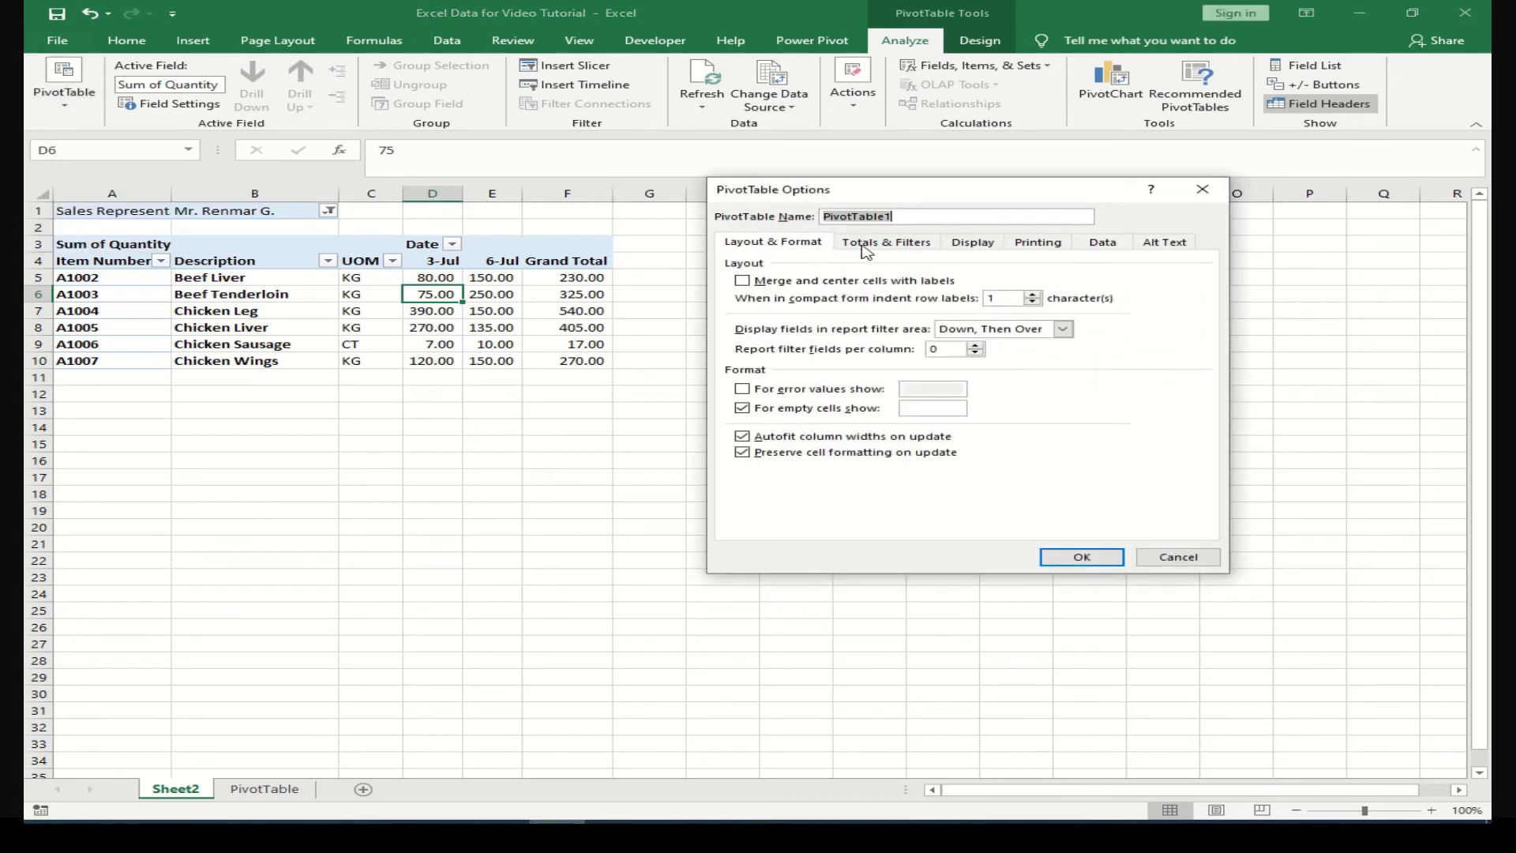
click(869, 250)
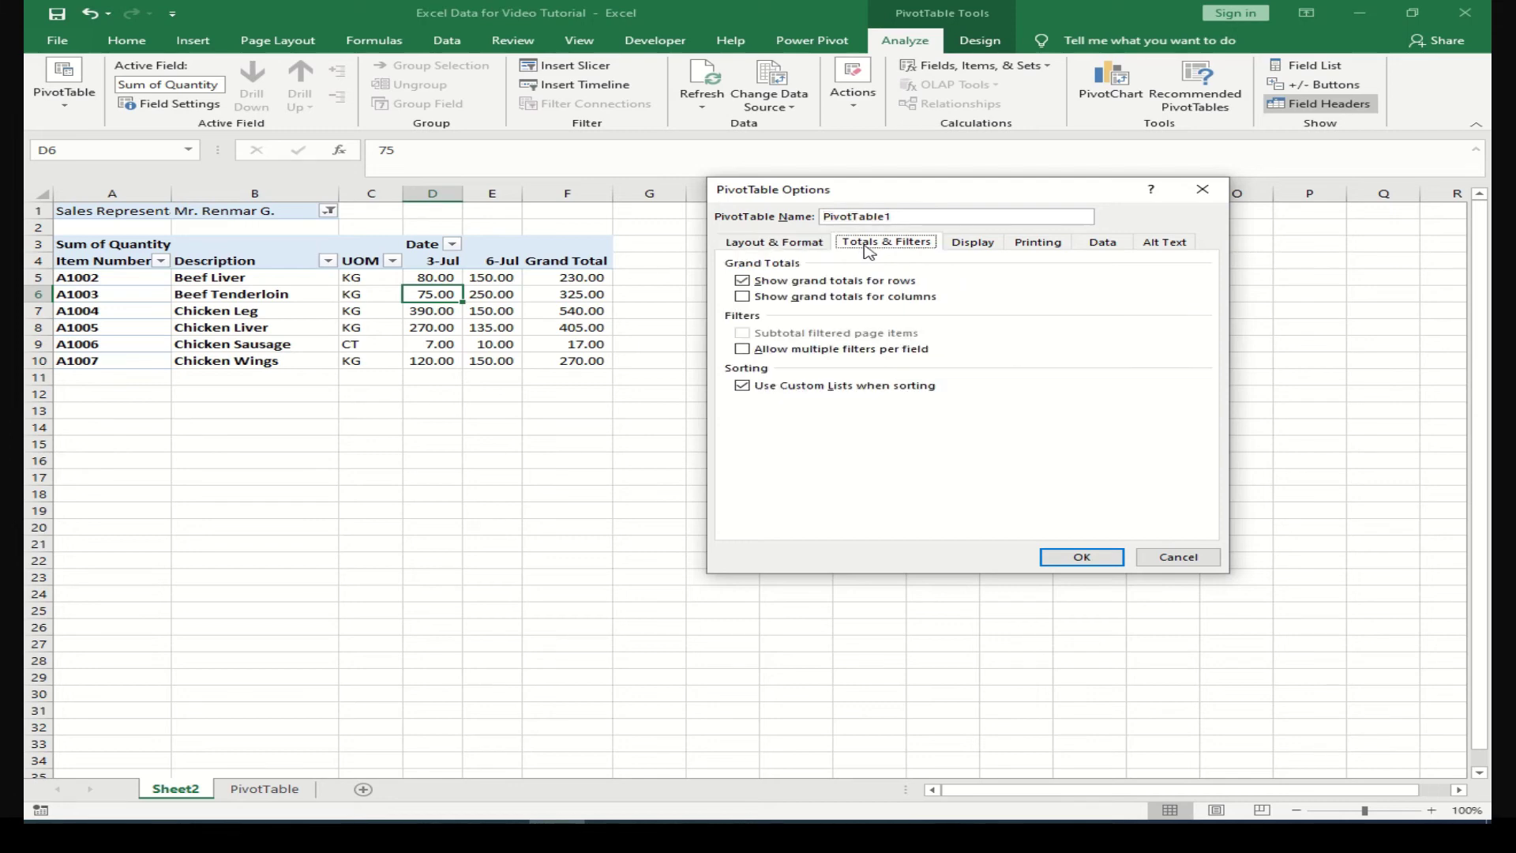
click(786, 246)
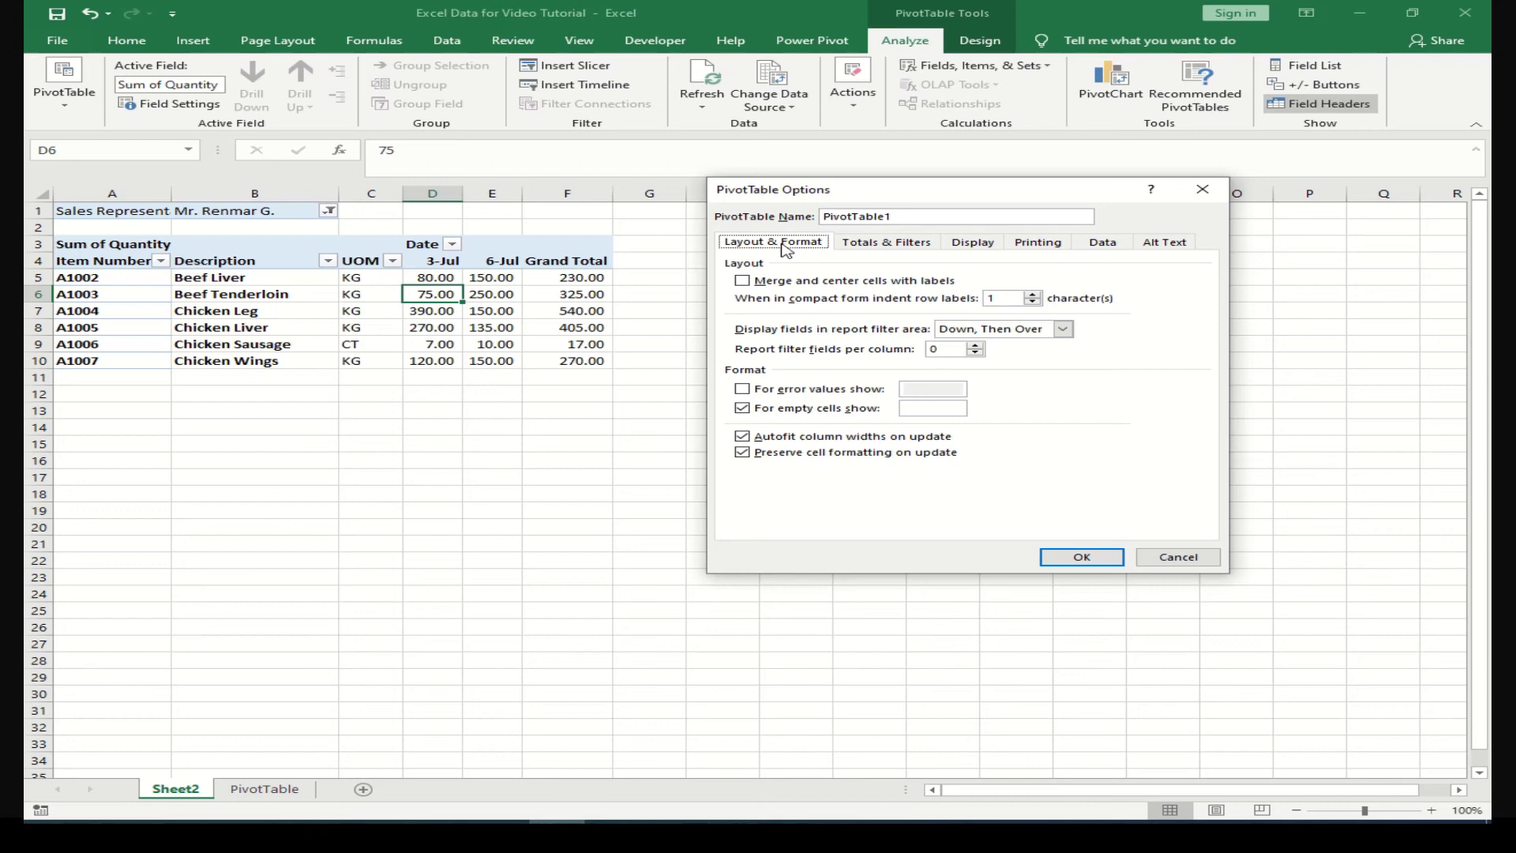
click(1074, 559)
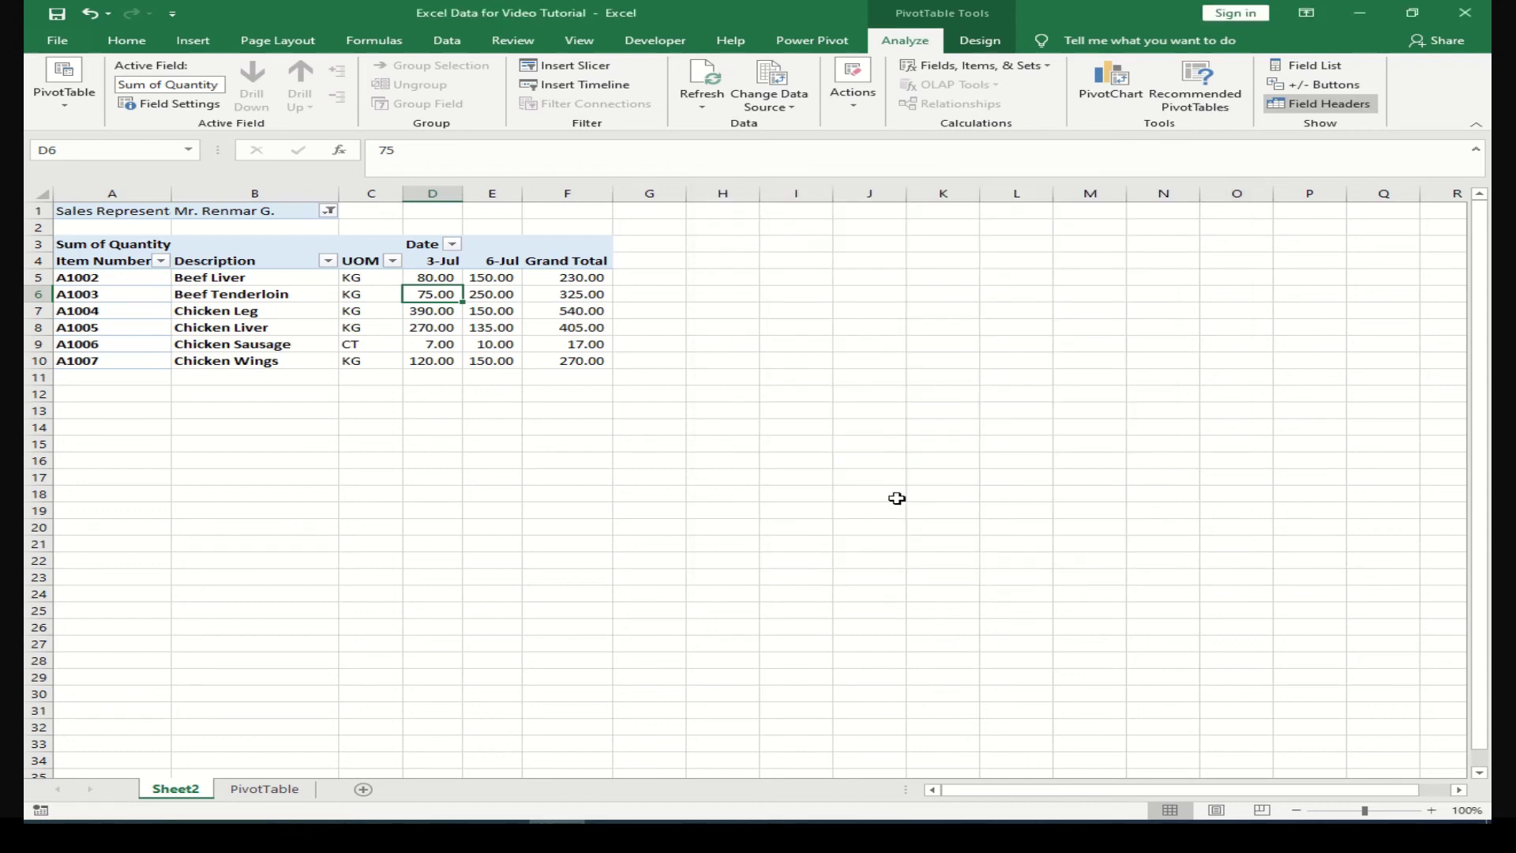
click(66, 101)
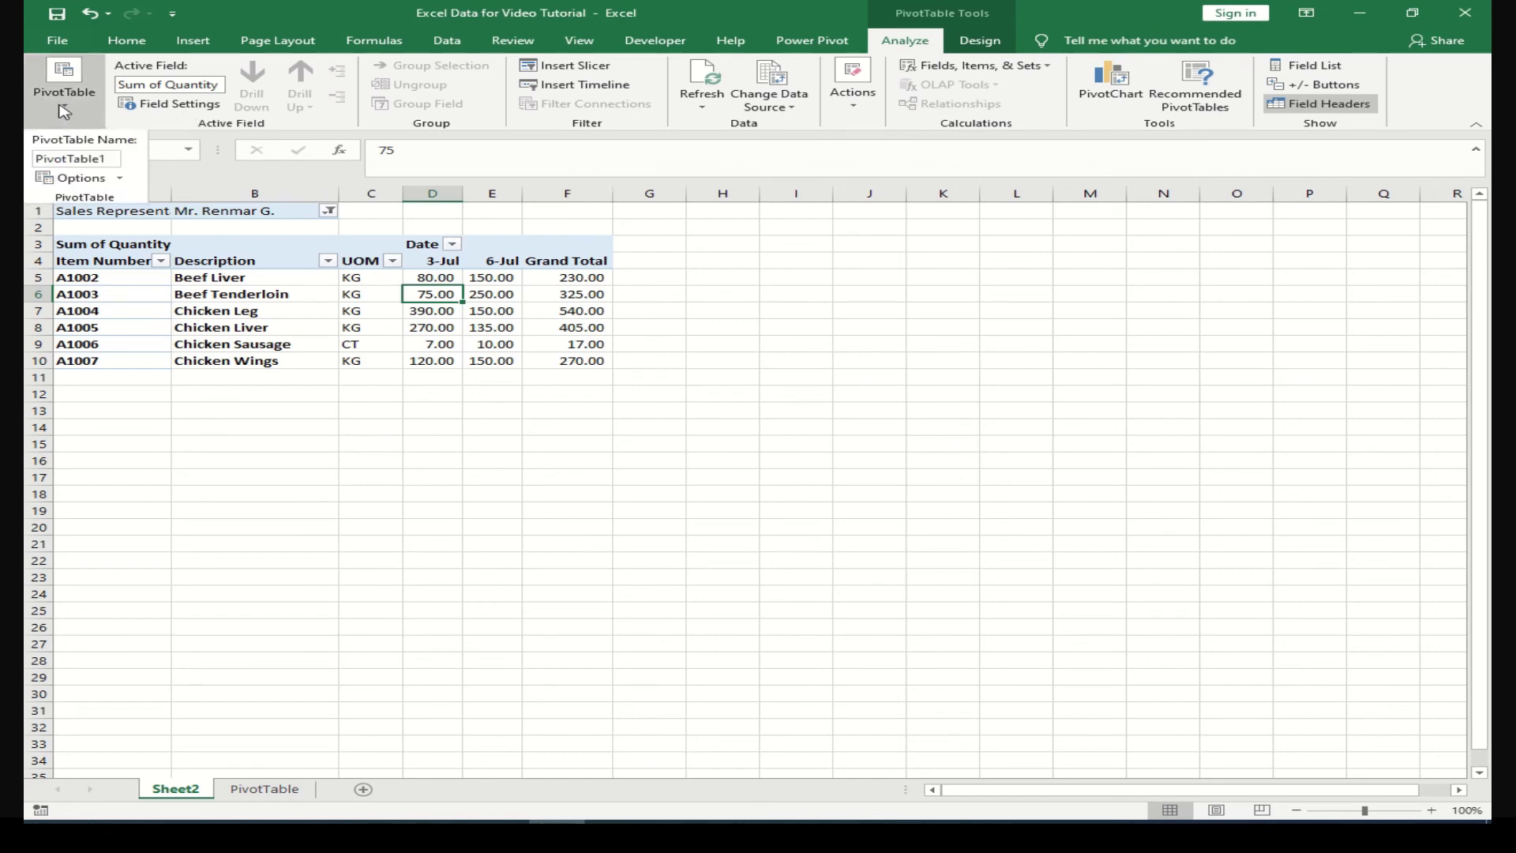
click(99, 182)
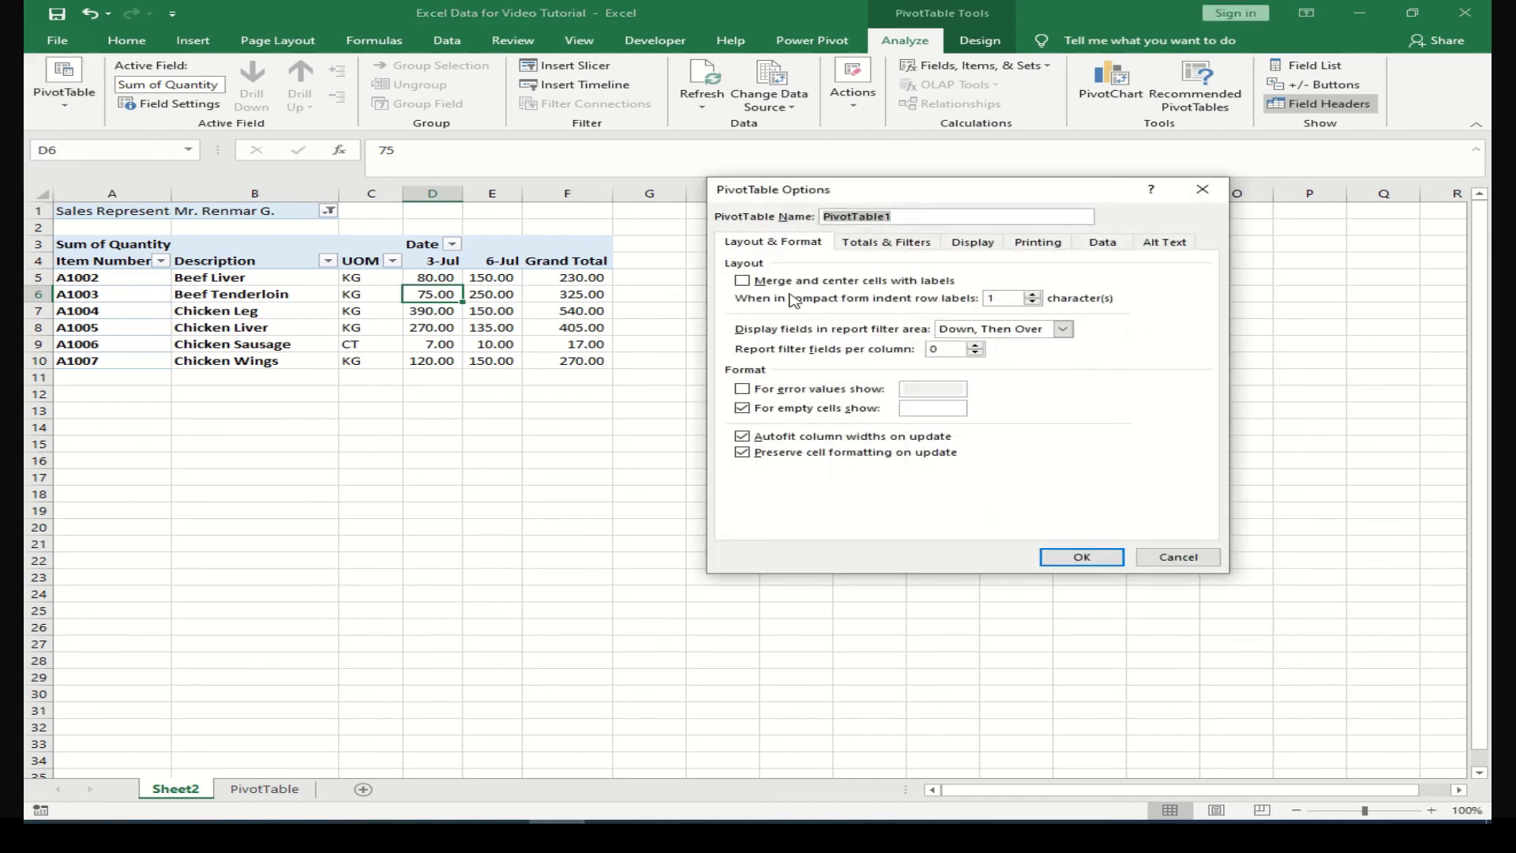
click(875, 244)
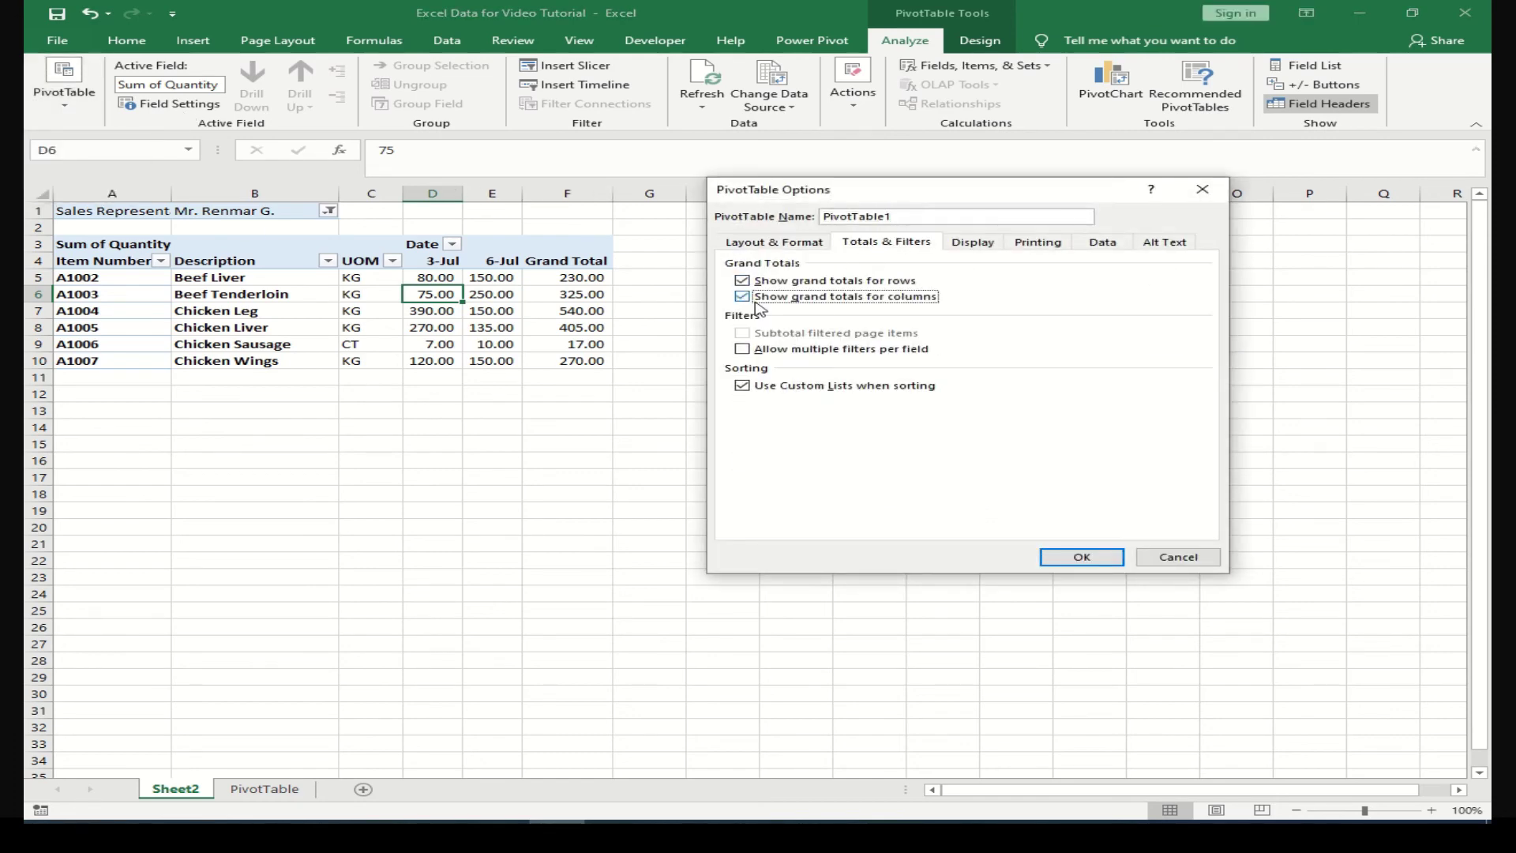
click(1063, 555)
click(262, 460)
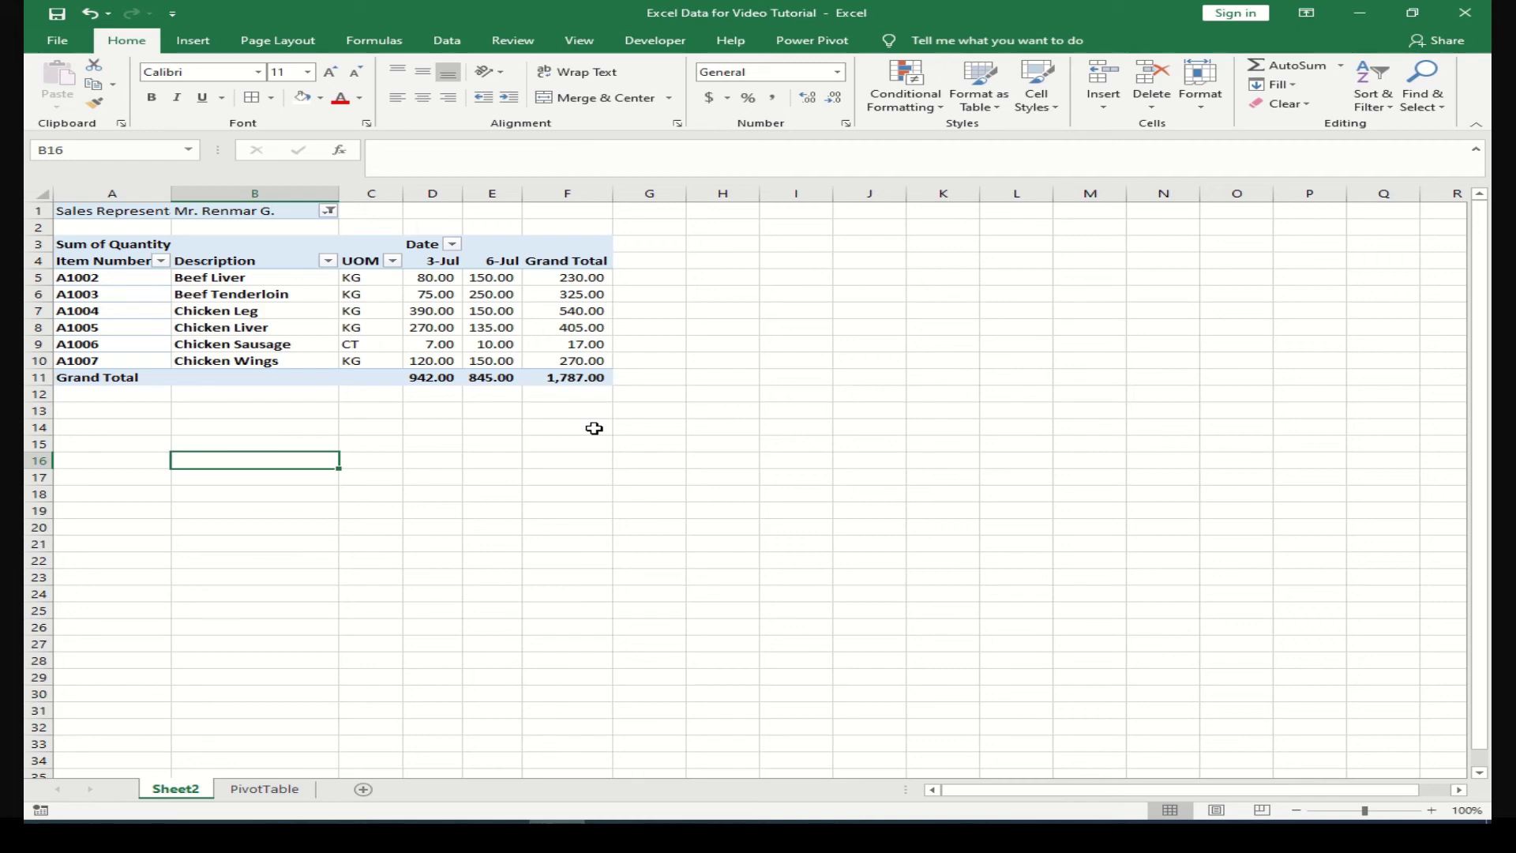
Bring the PivotTable Fields list back from inside the pivot table
click(270, 253)
click(437, 311)
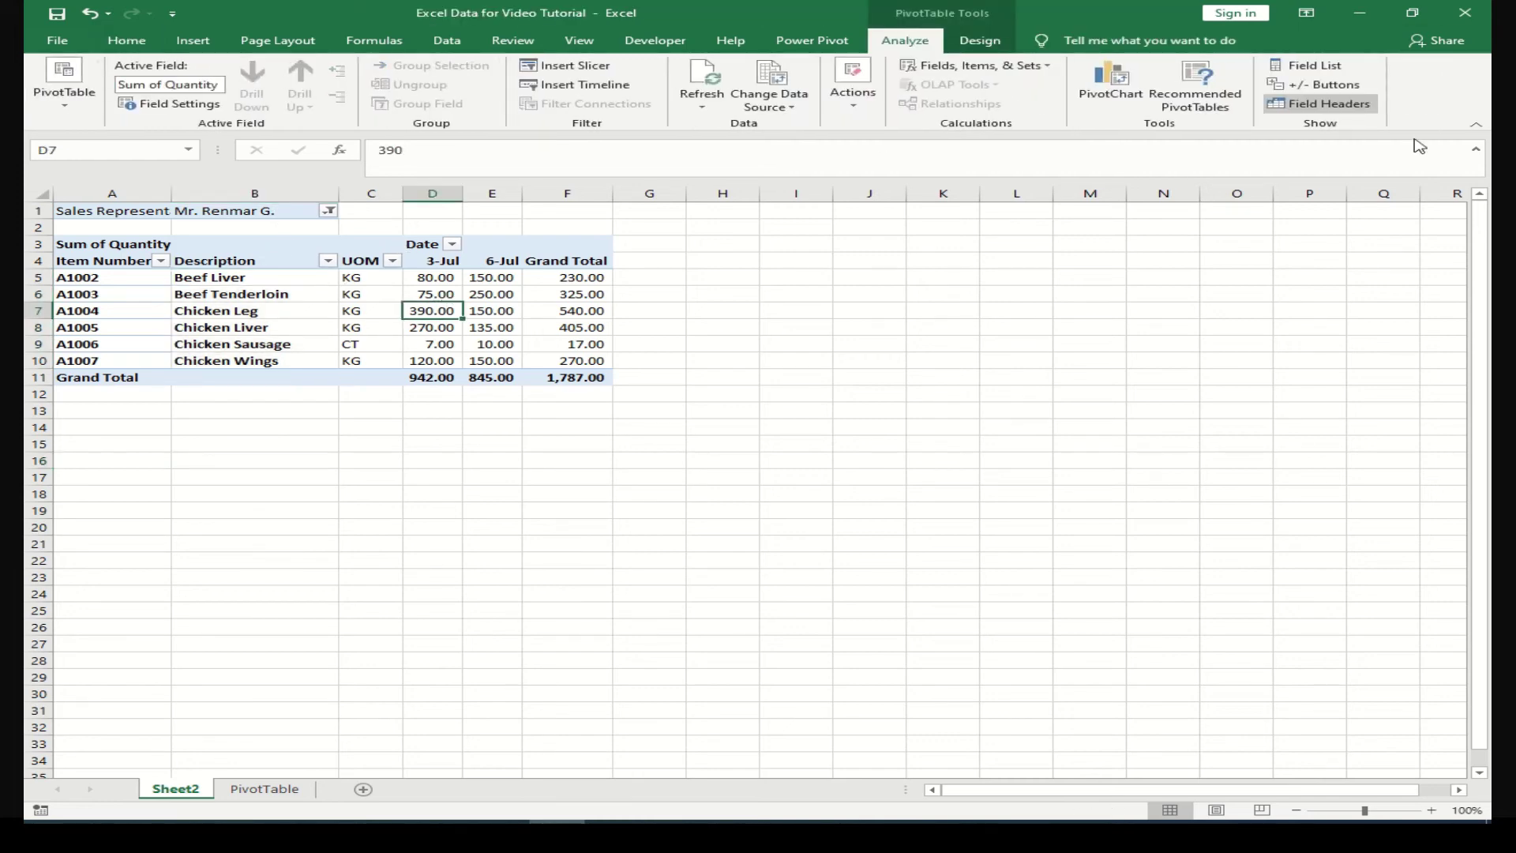
click(1287, 69)
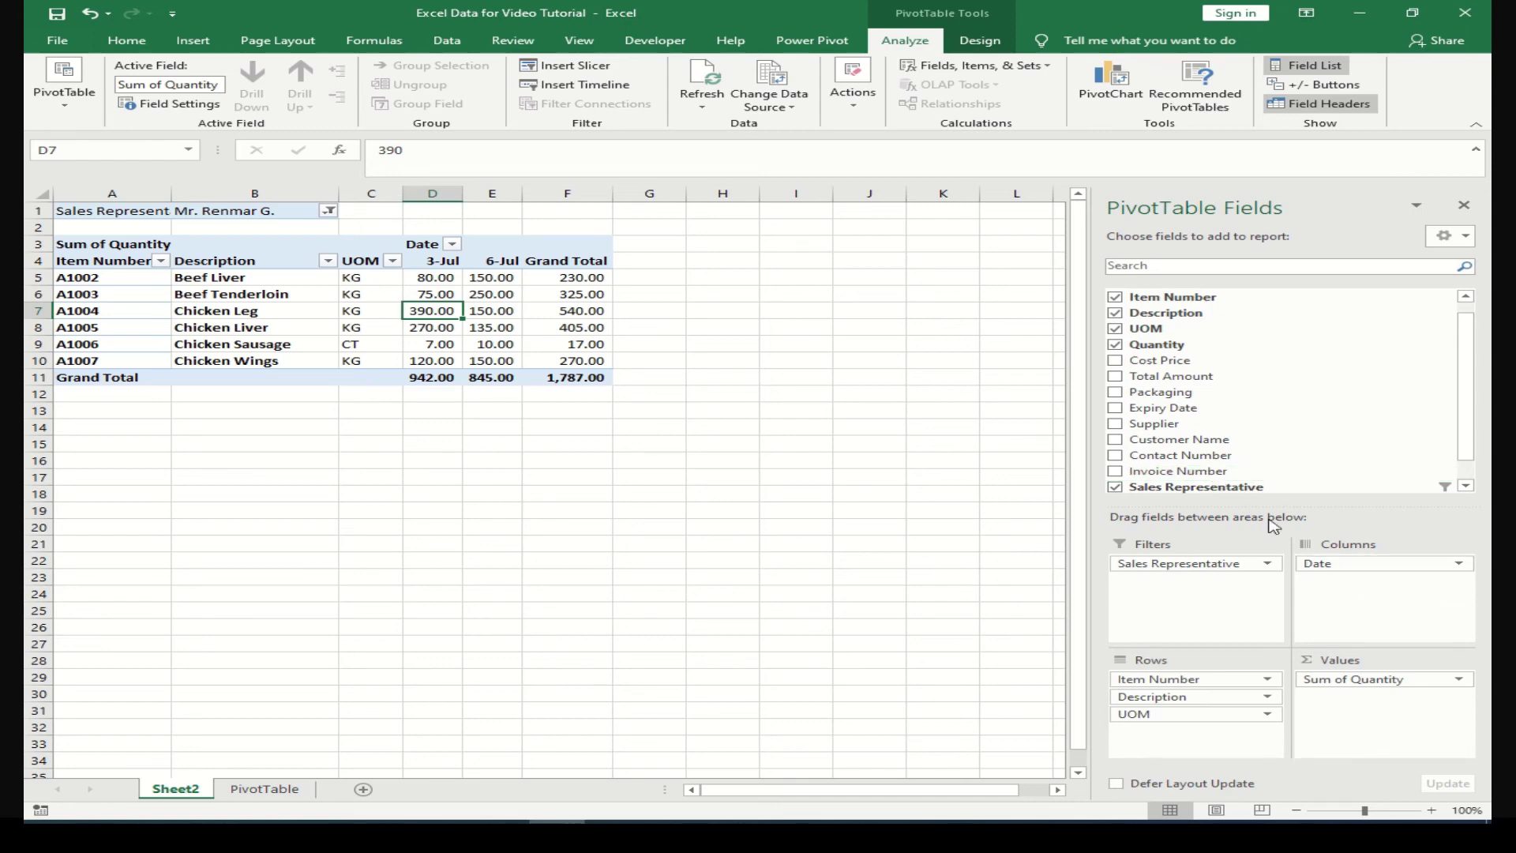
scroll(1453, 386, up, 1)
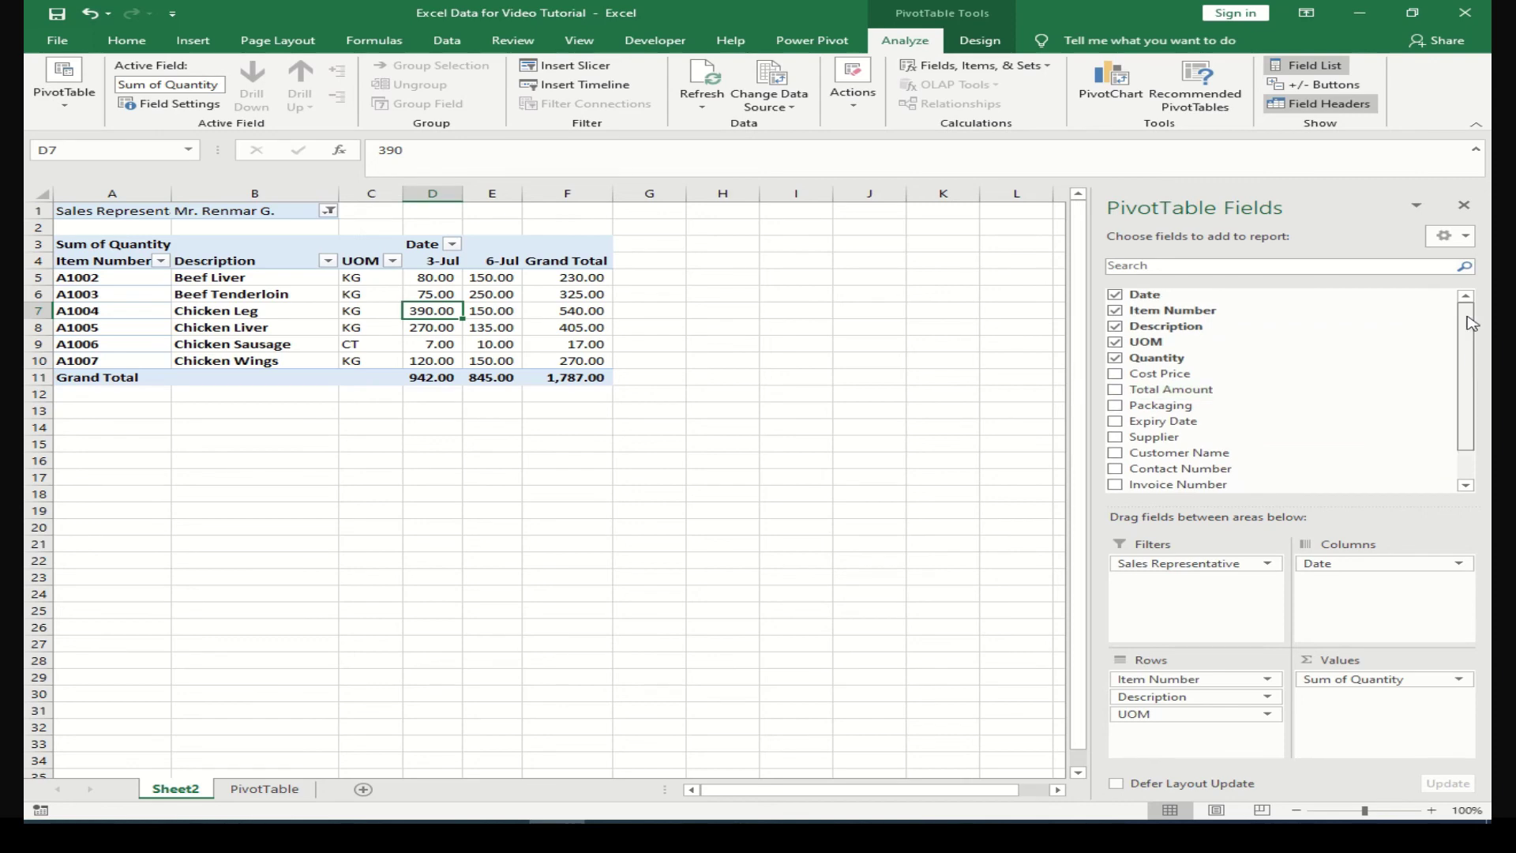
Remove Date and put Sales Representative in Columns showing all three representatives, grand total 7,697.00
click(1115, 295)
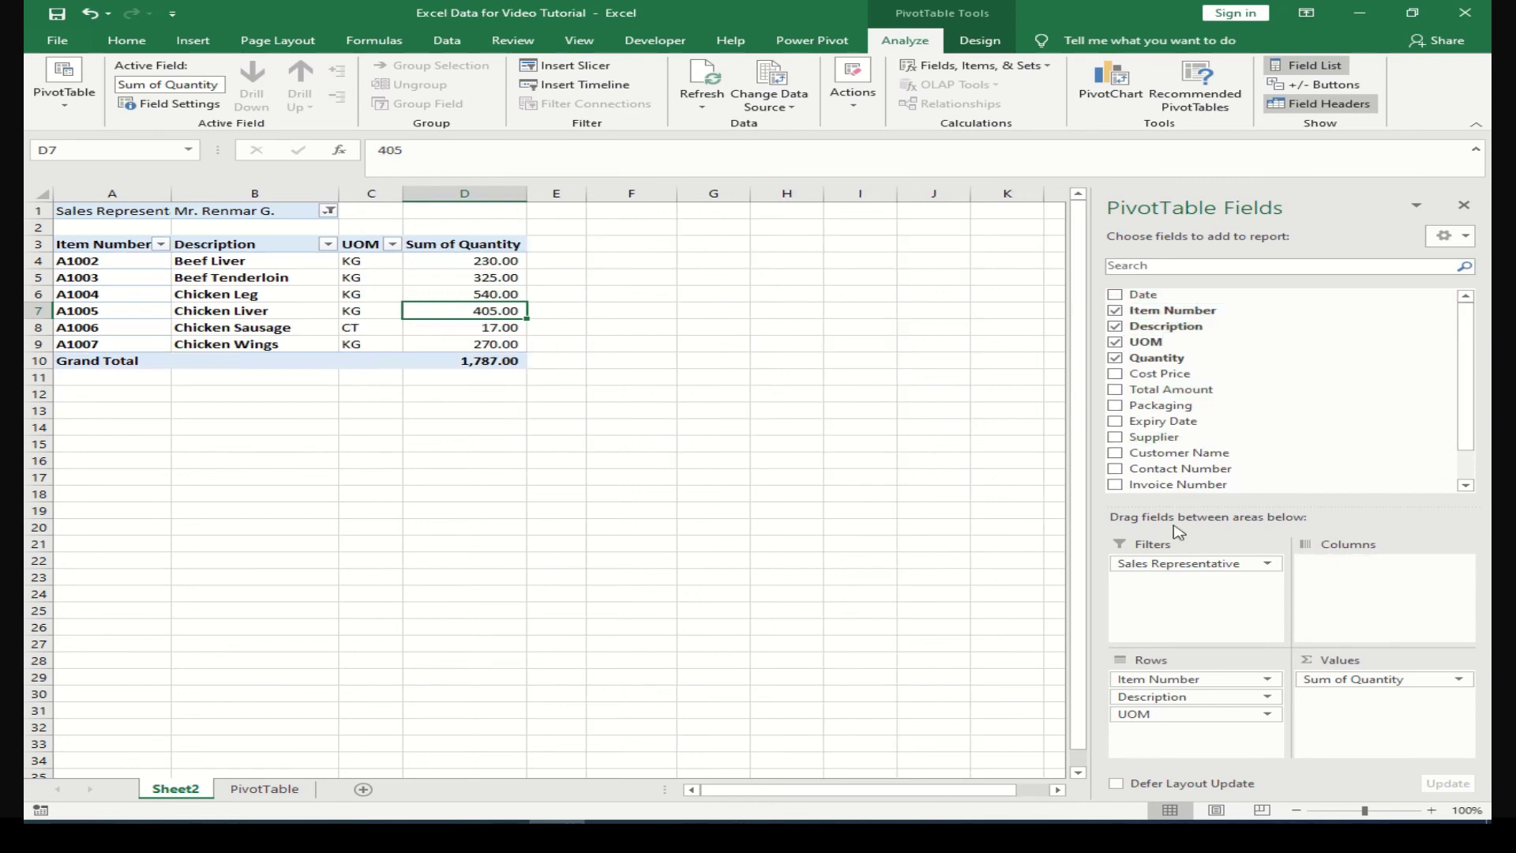
drag(1137, 563, 1364, 577)
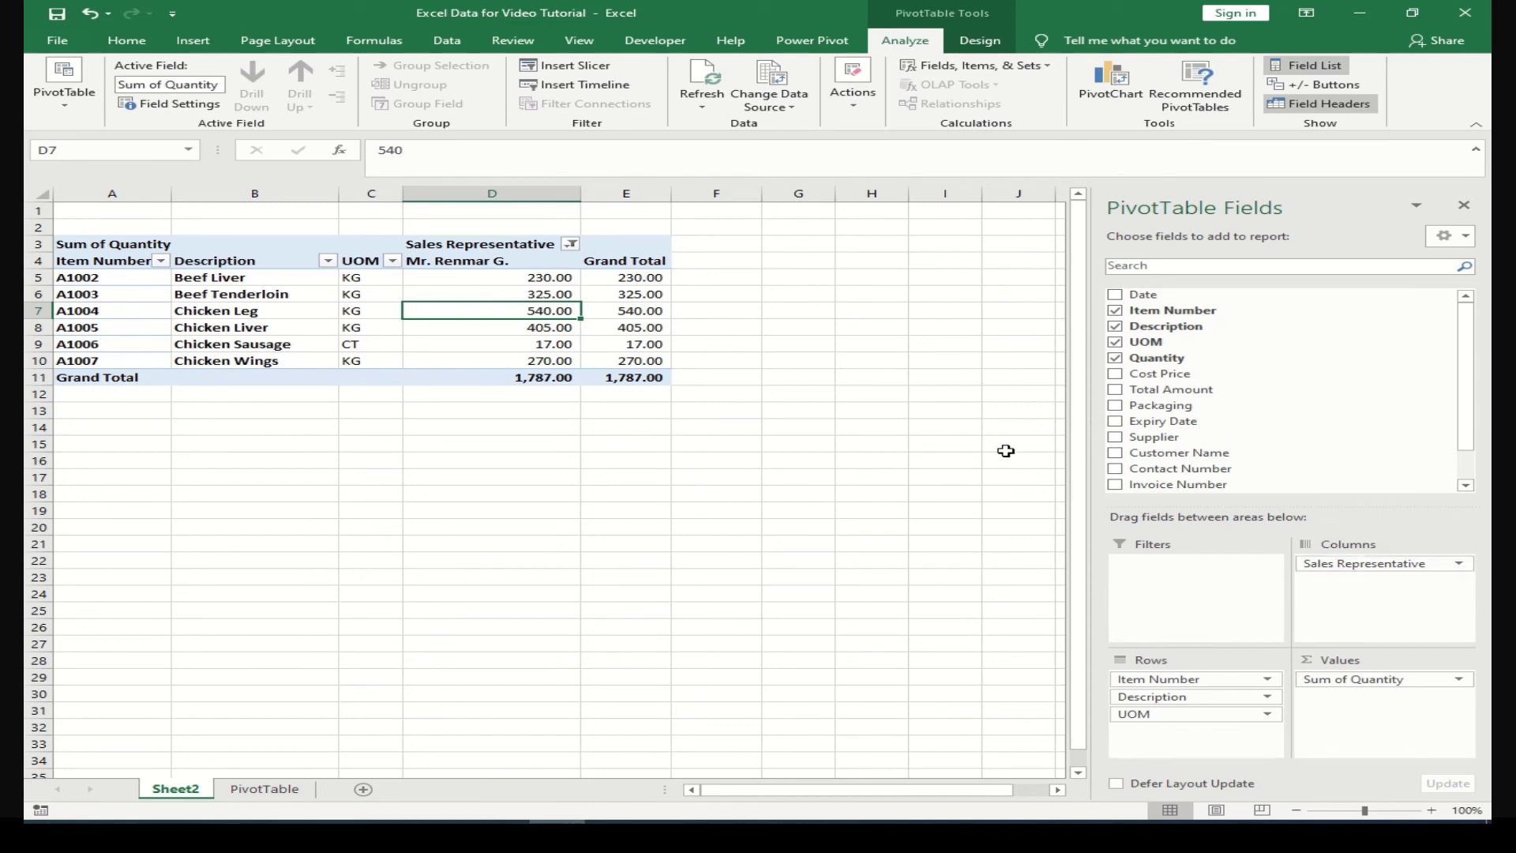
click(570, 244)
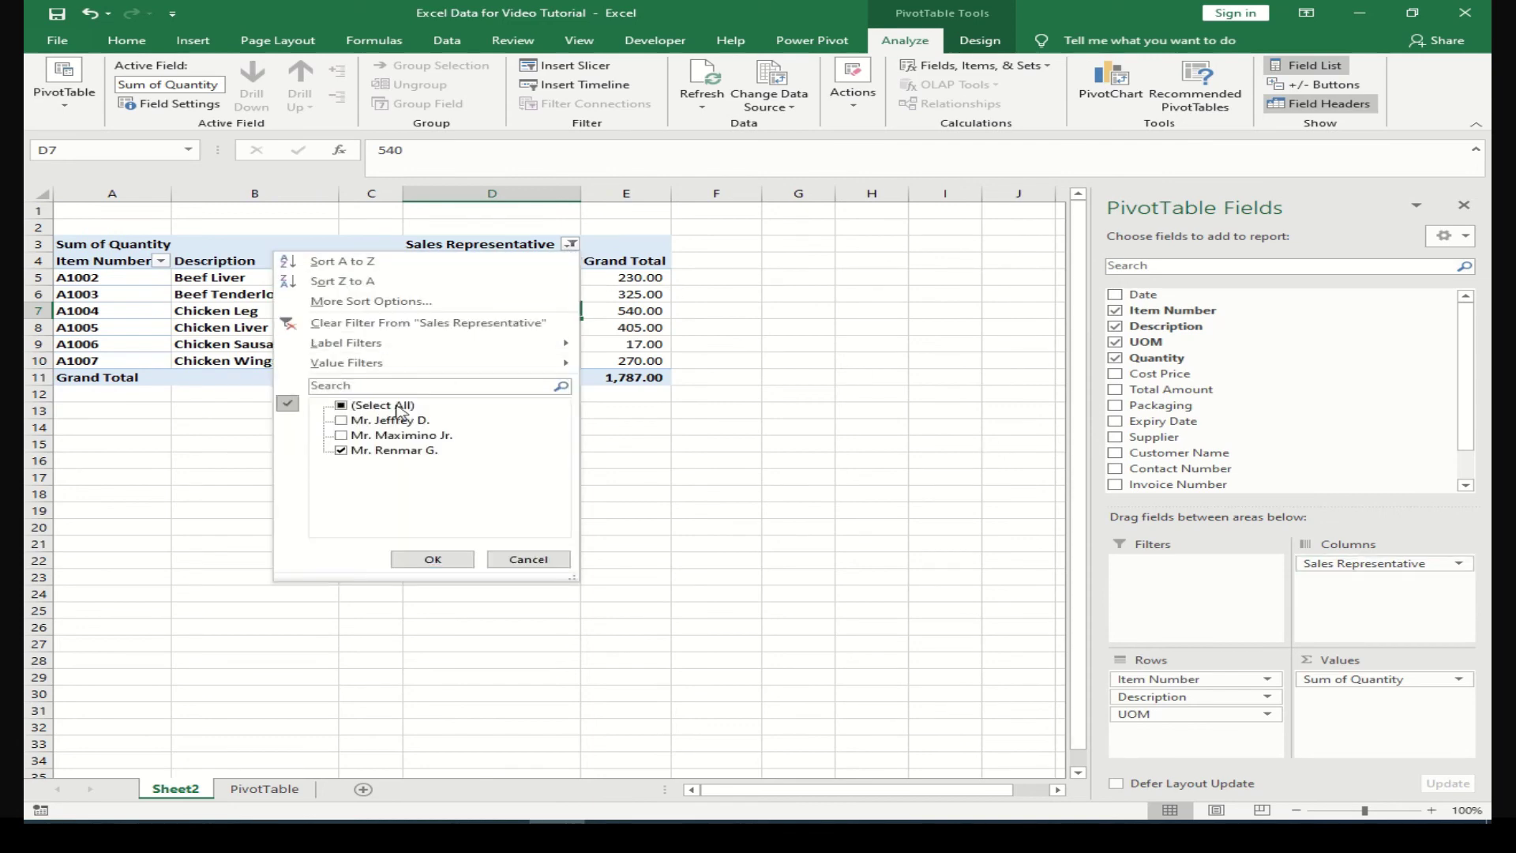
click(341, 406)
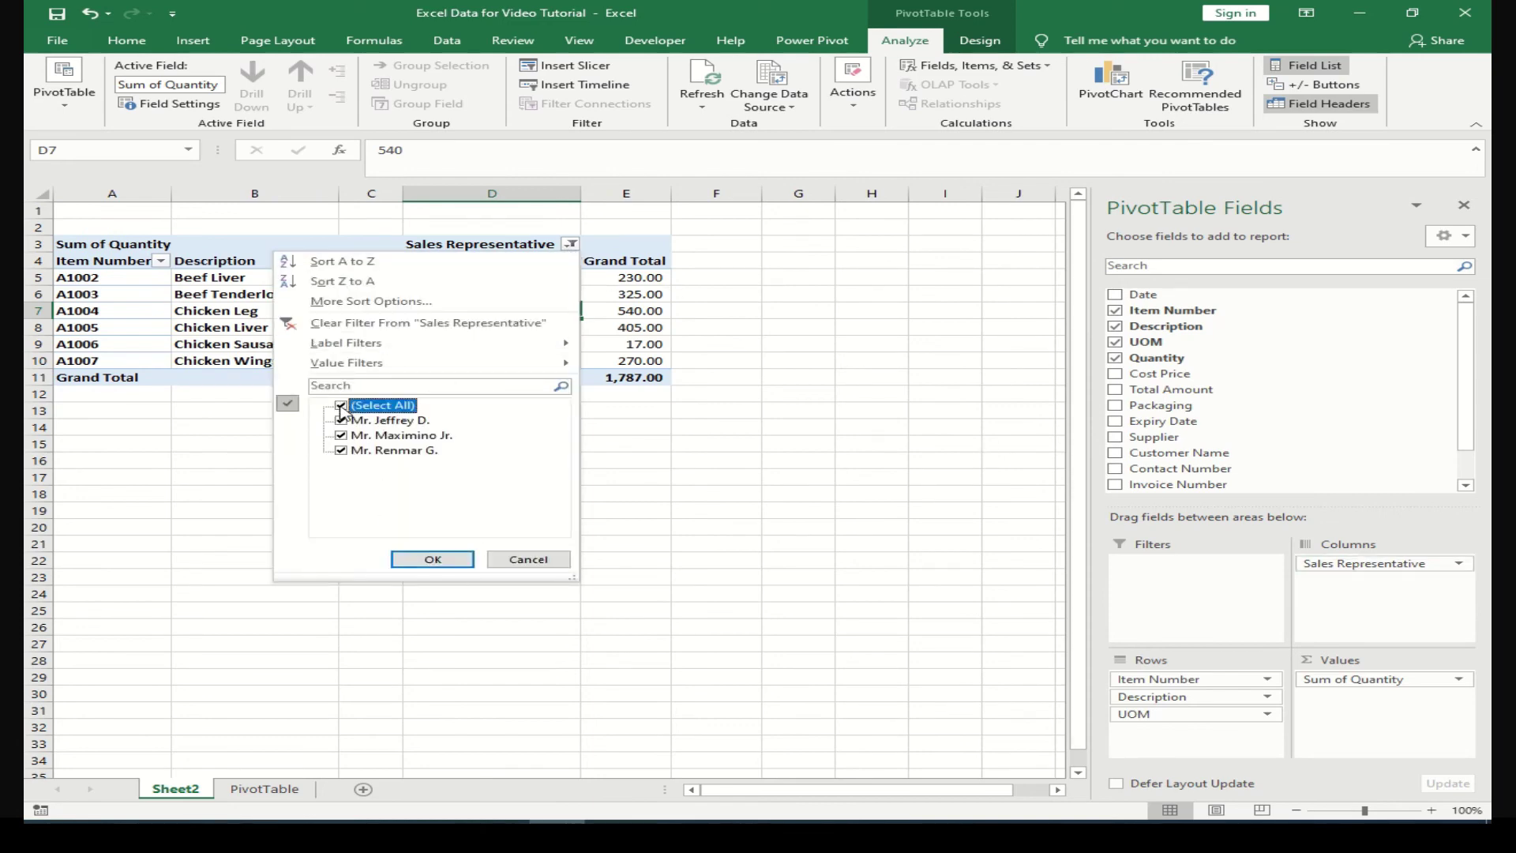
click(433, 559)
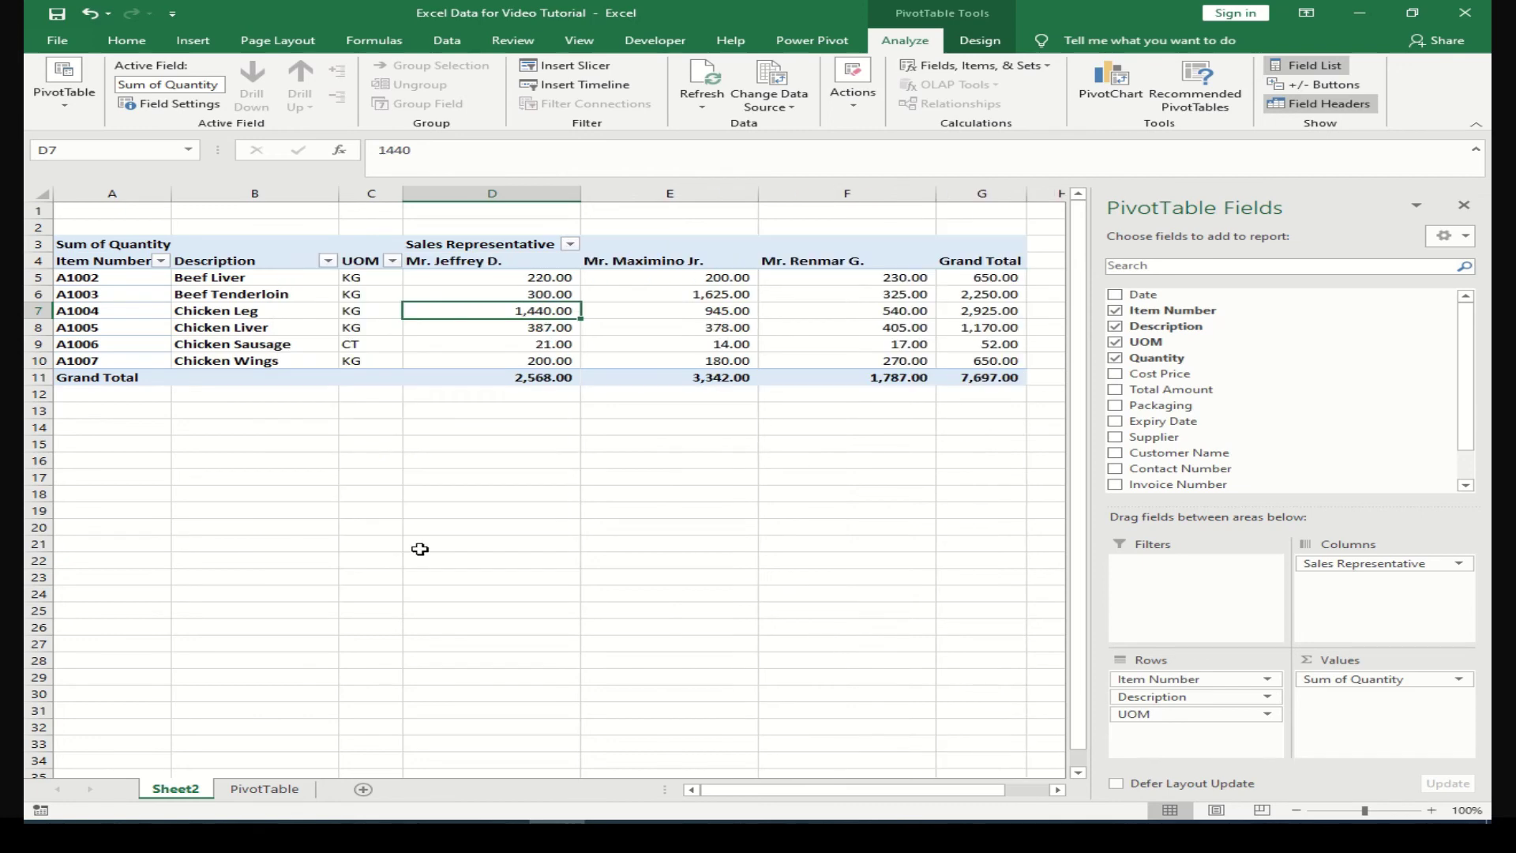
click(1463, 205)
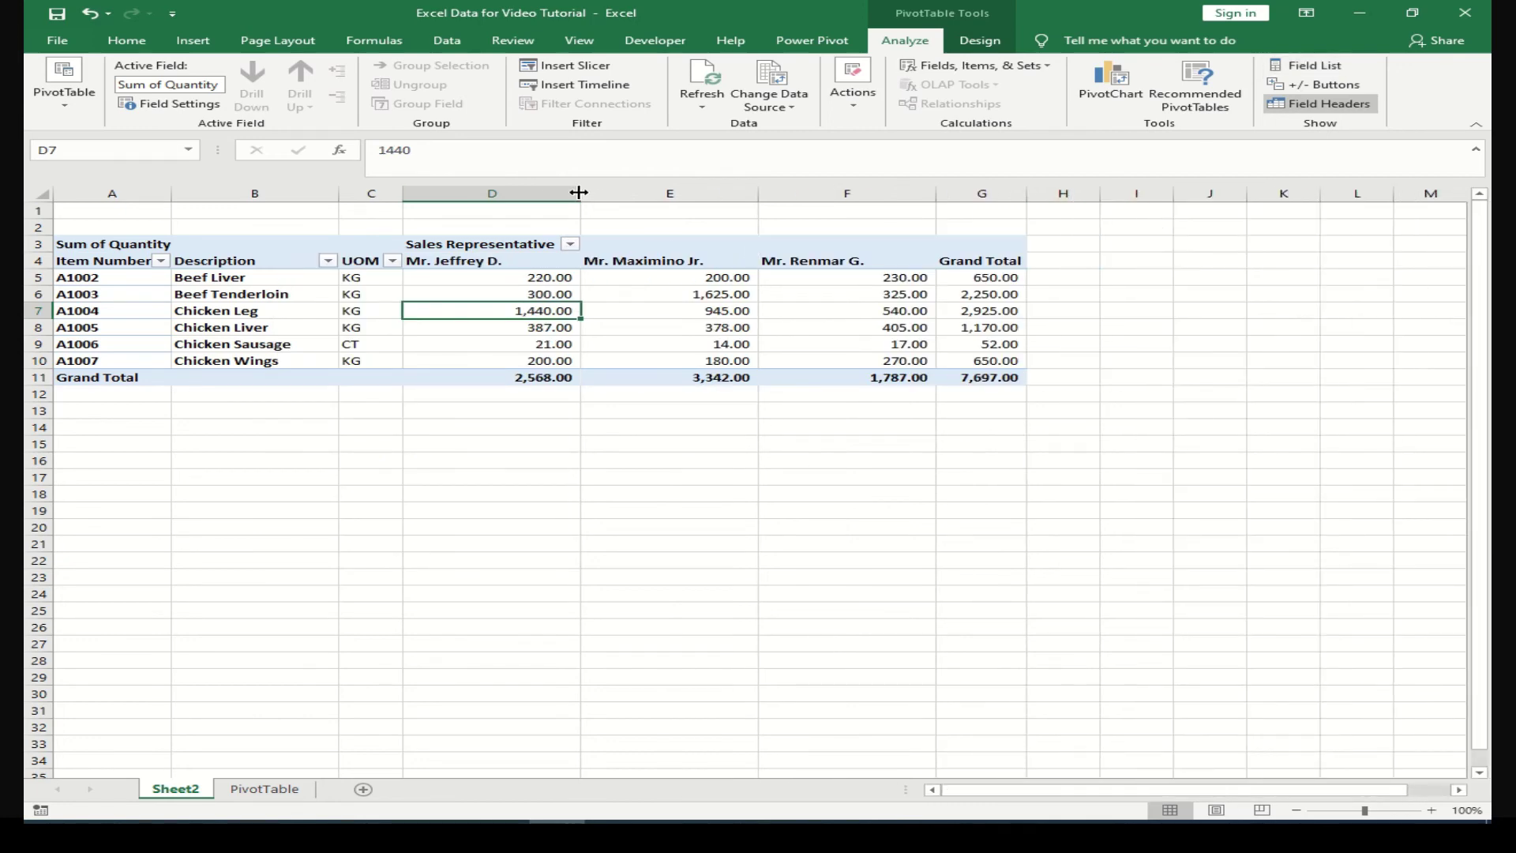
Narrow column F and review the first representative's quantities in column D, including Chicken Wings in D10
drag(888, 192, 822, 193)
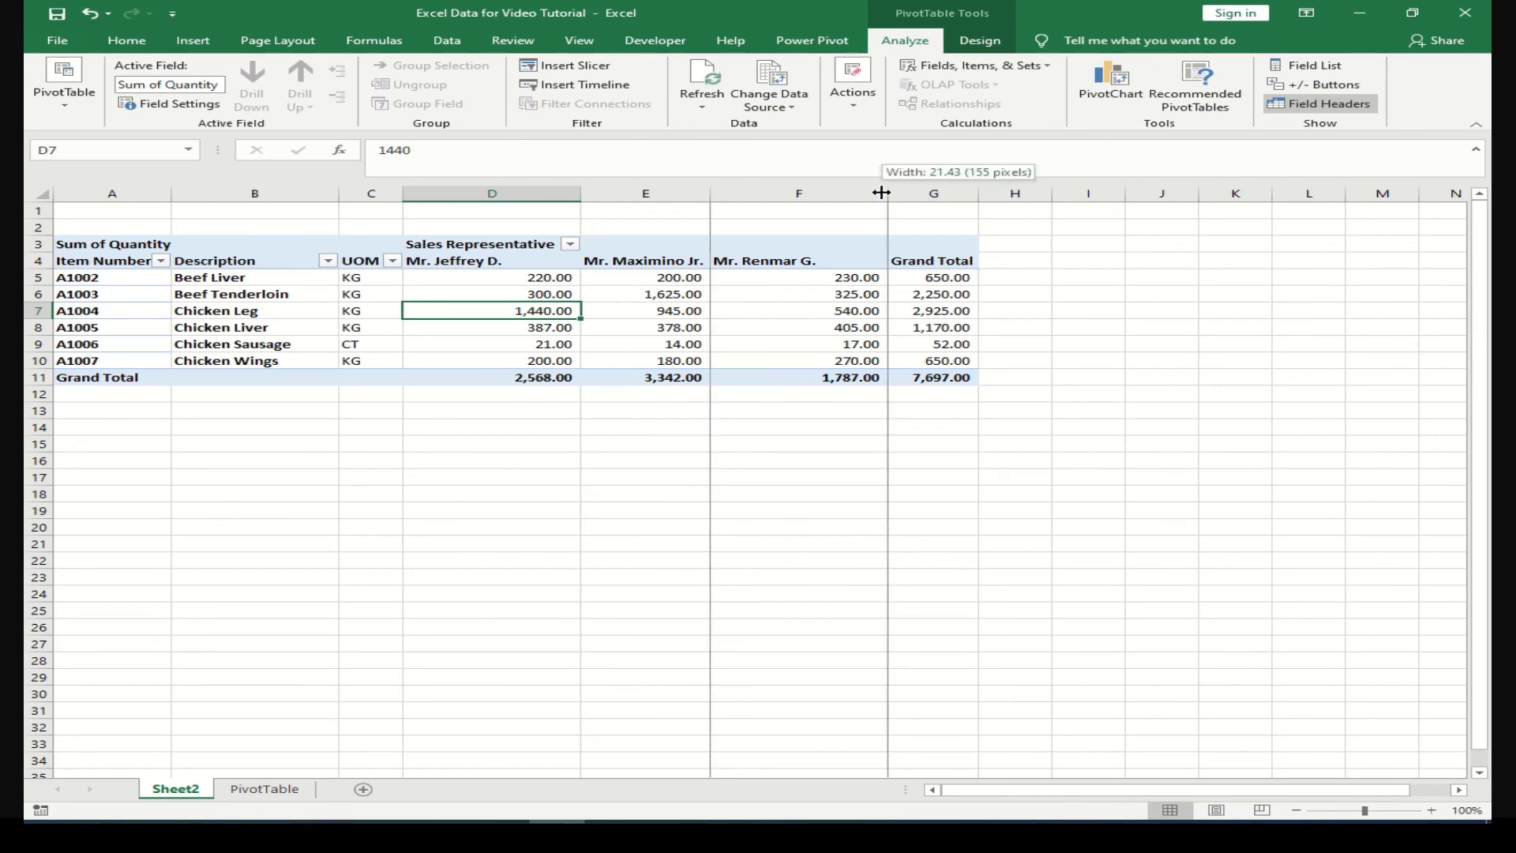
click(479, 279)
click(477, 296)
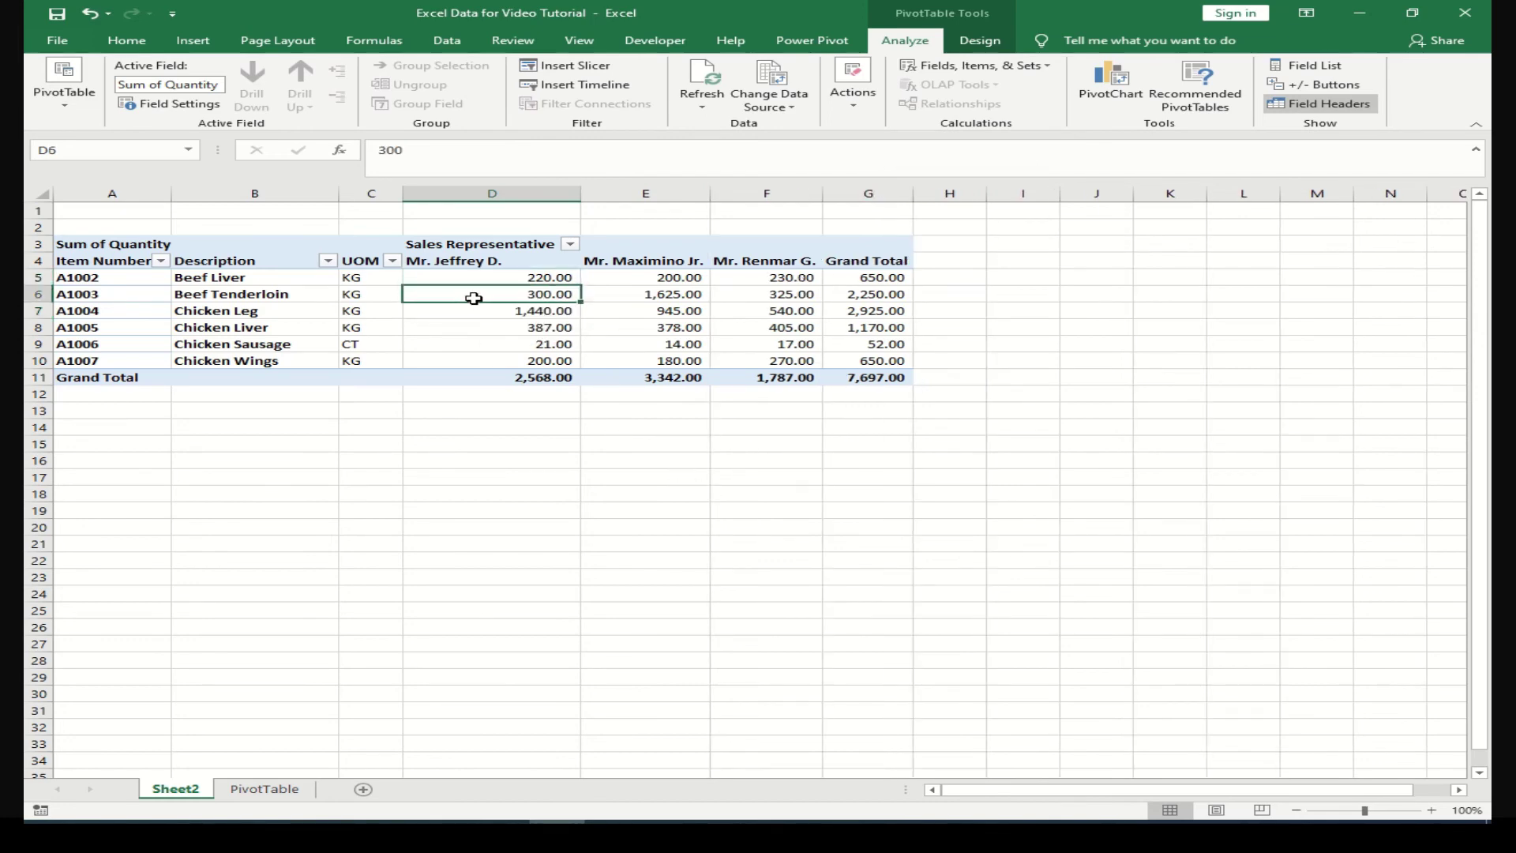
click(476, 313)
click(472, 329)
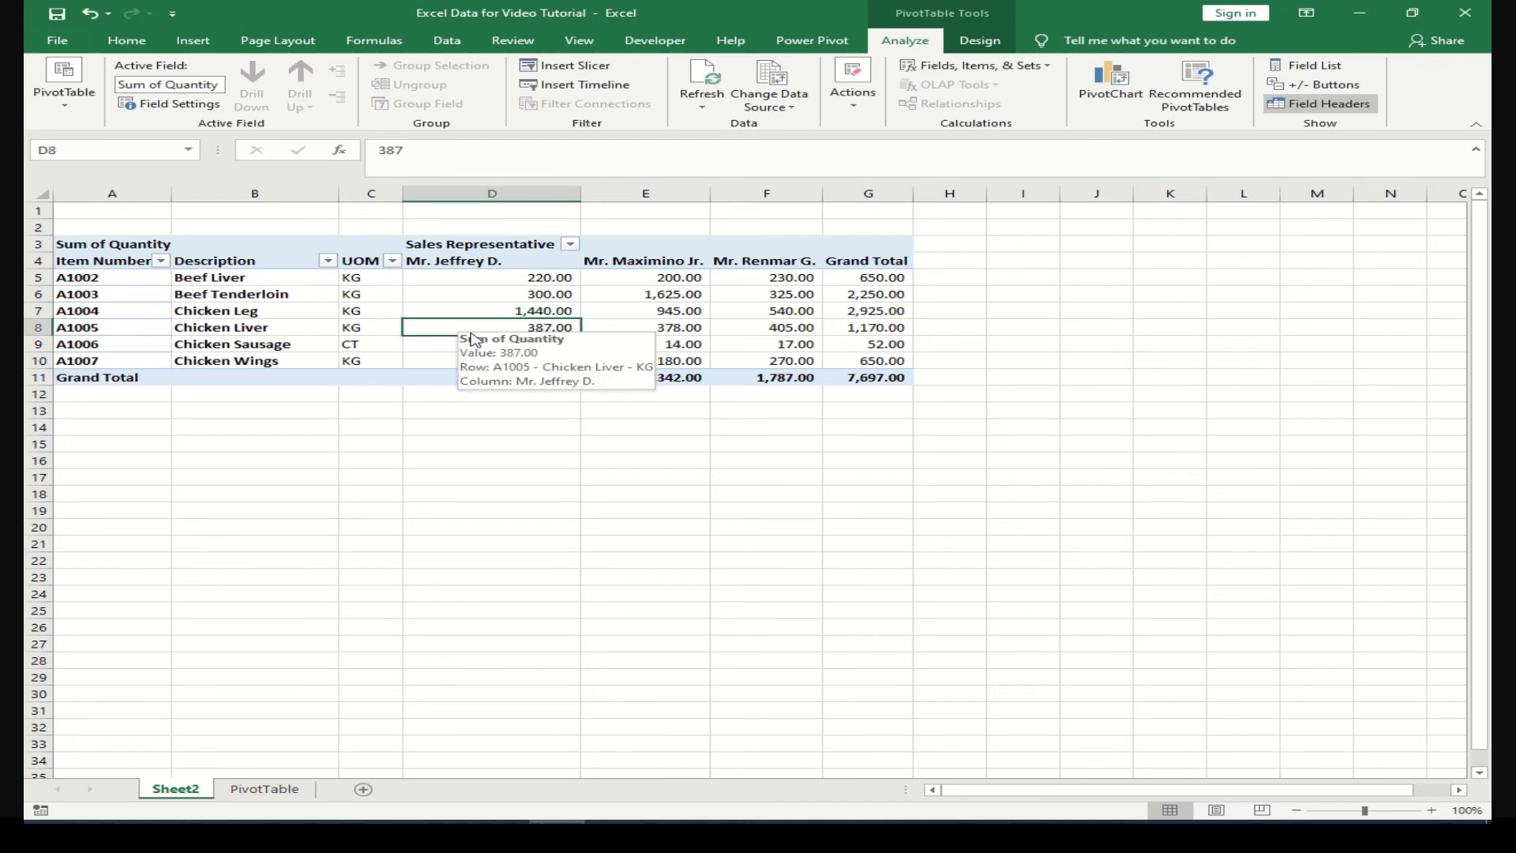
click(466, 345)
click(461, 363)
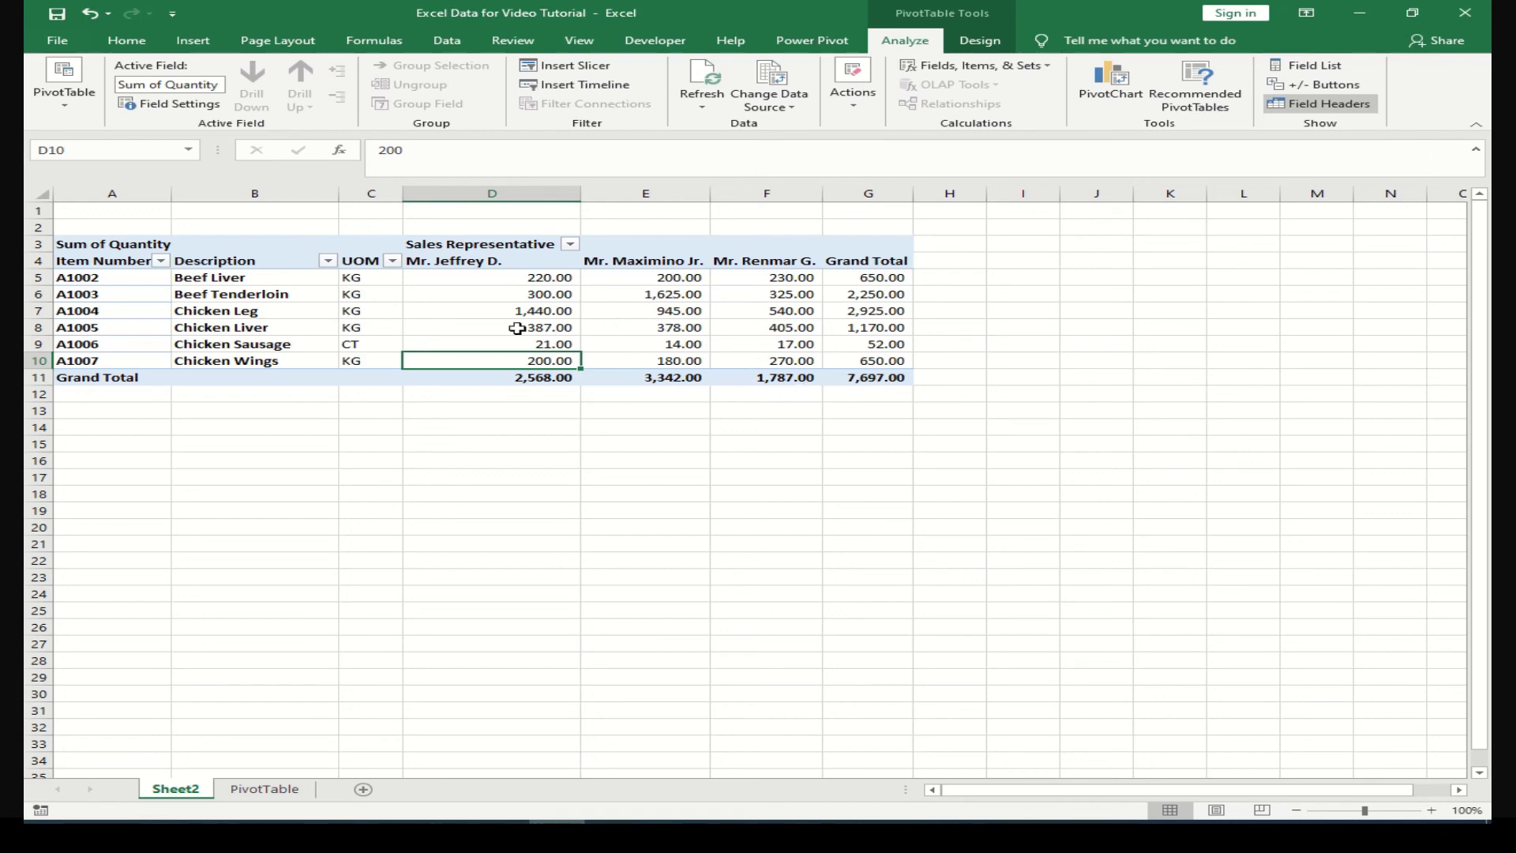
click(462, 278)
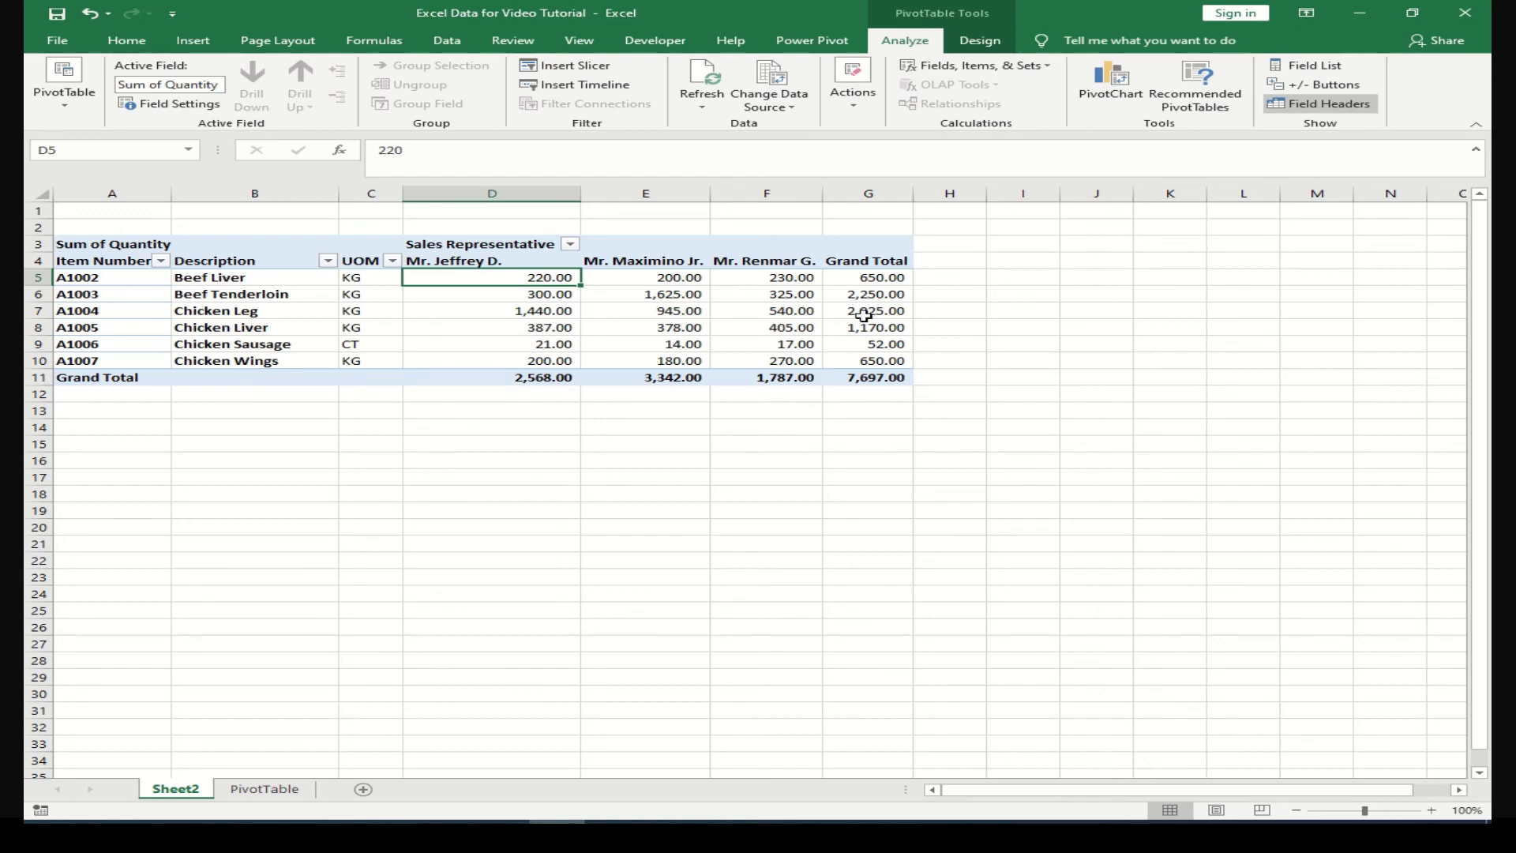
Remove UOM and Quantity, sum Total Amount as pivot values, then select columns C–F
click(1277, 66)
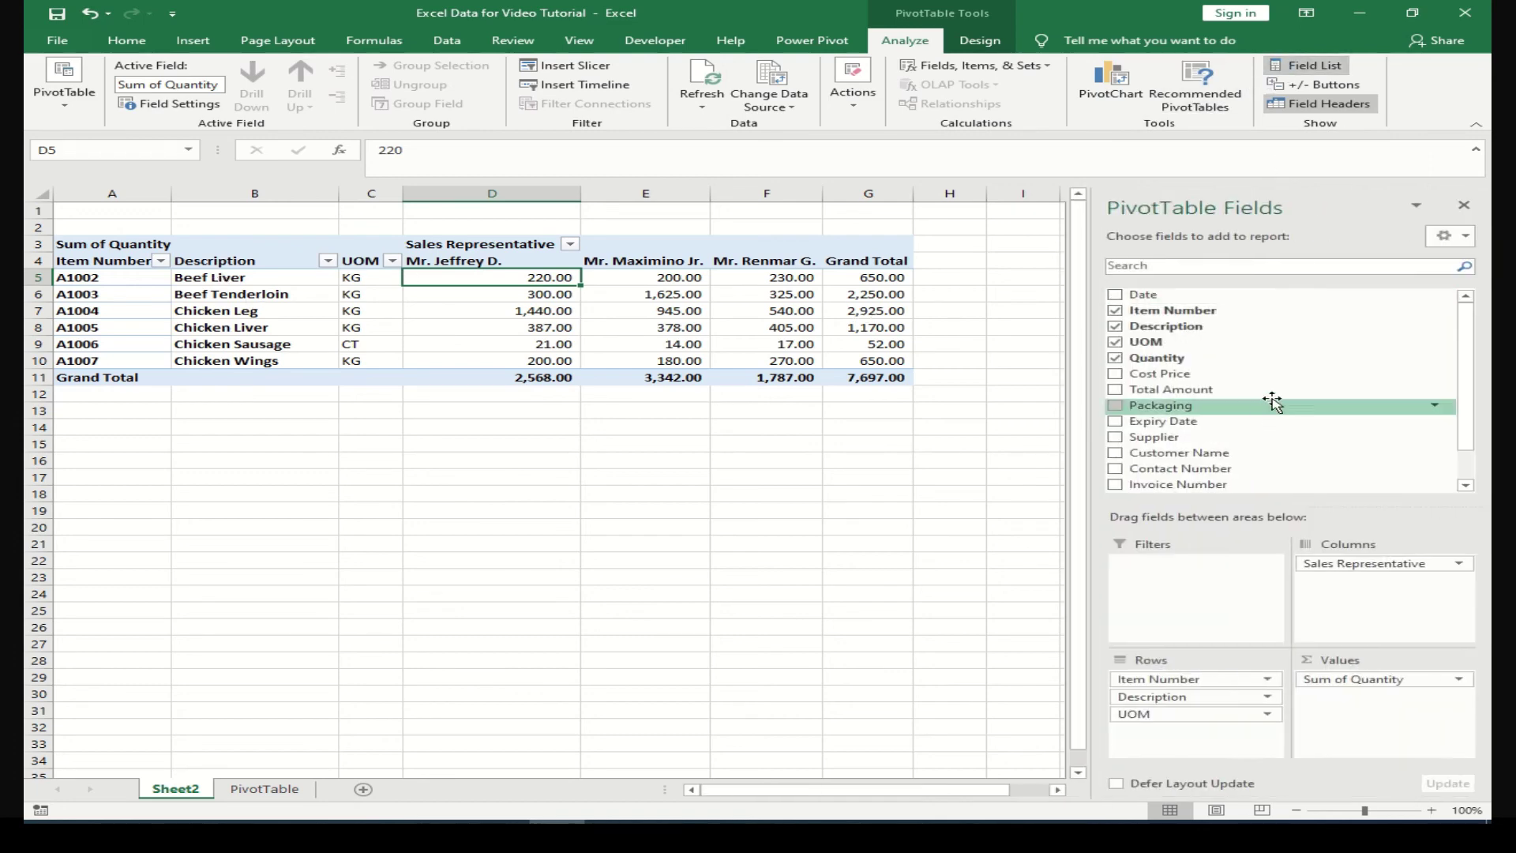
click(1115, 345)
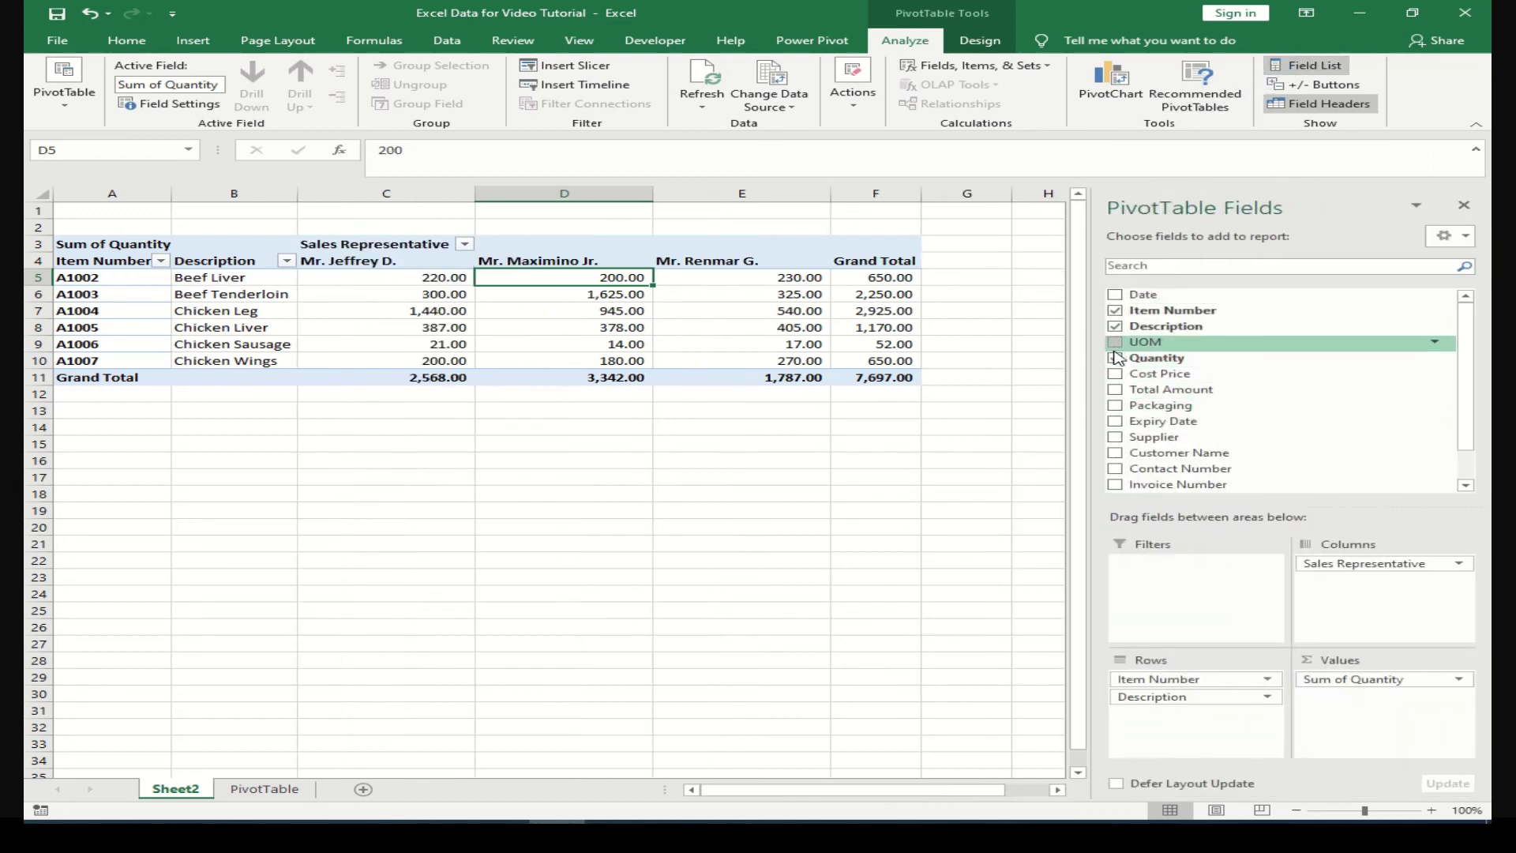
click(1115, 358)
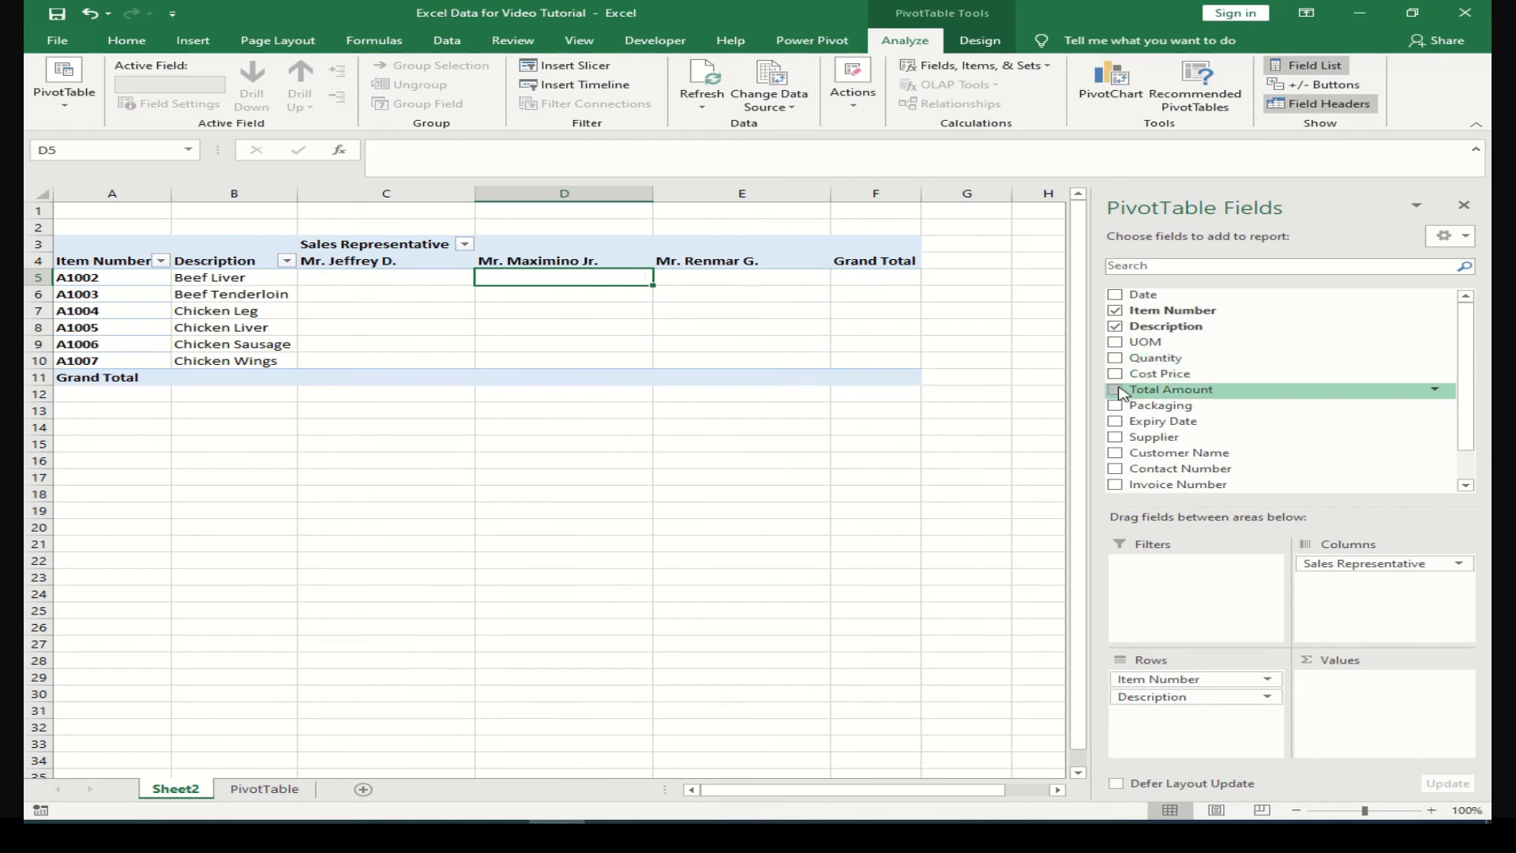
drag(1122, 391, 1356, 697)
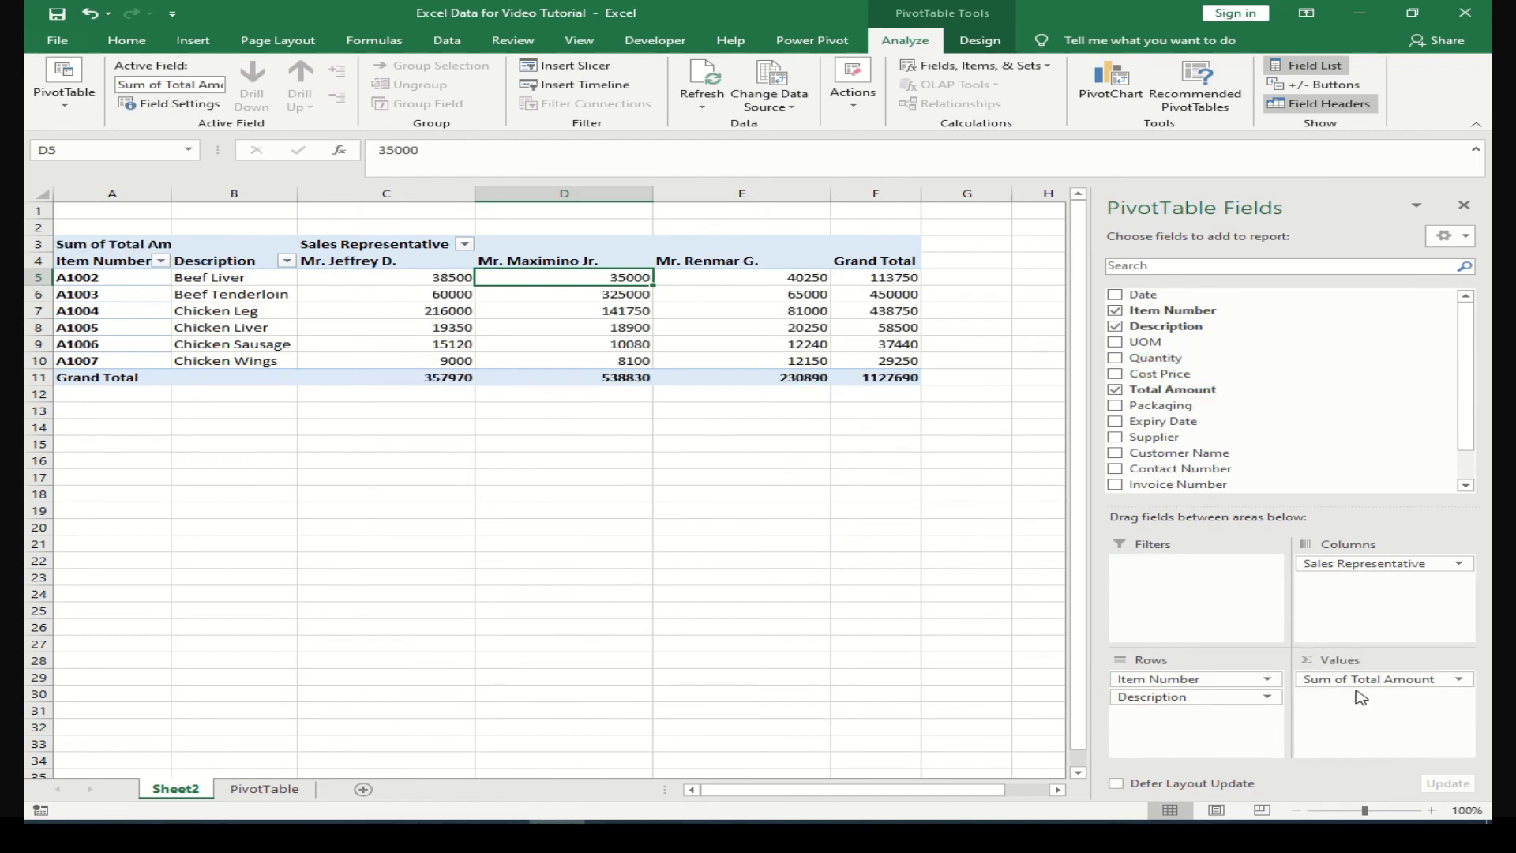
click(1465, 206)
drag(423, 212, 920, 207)
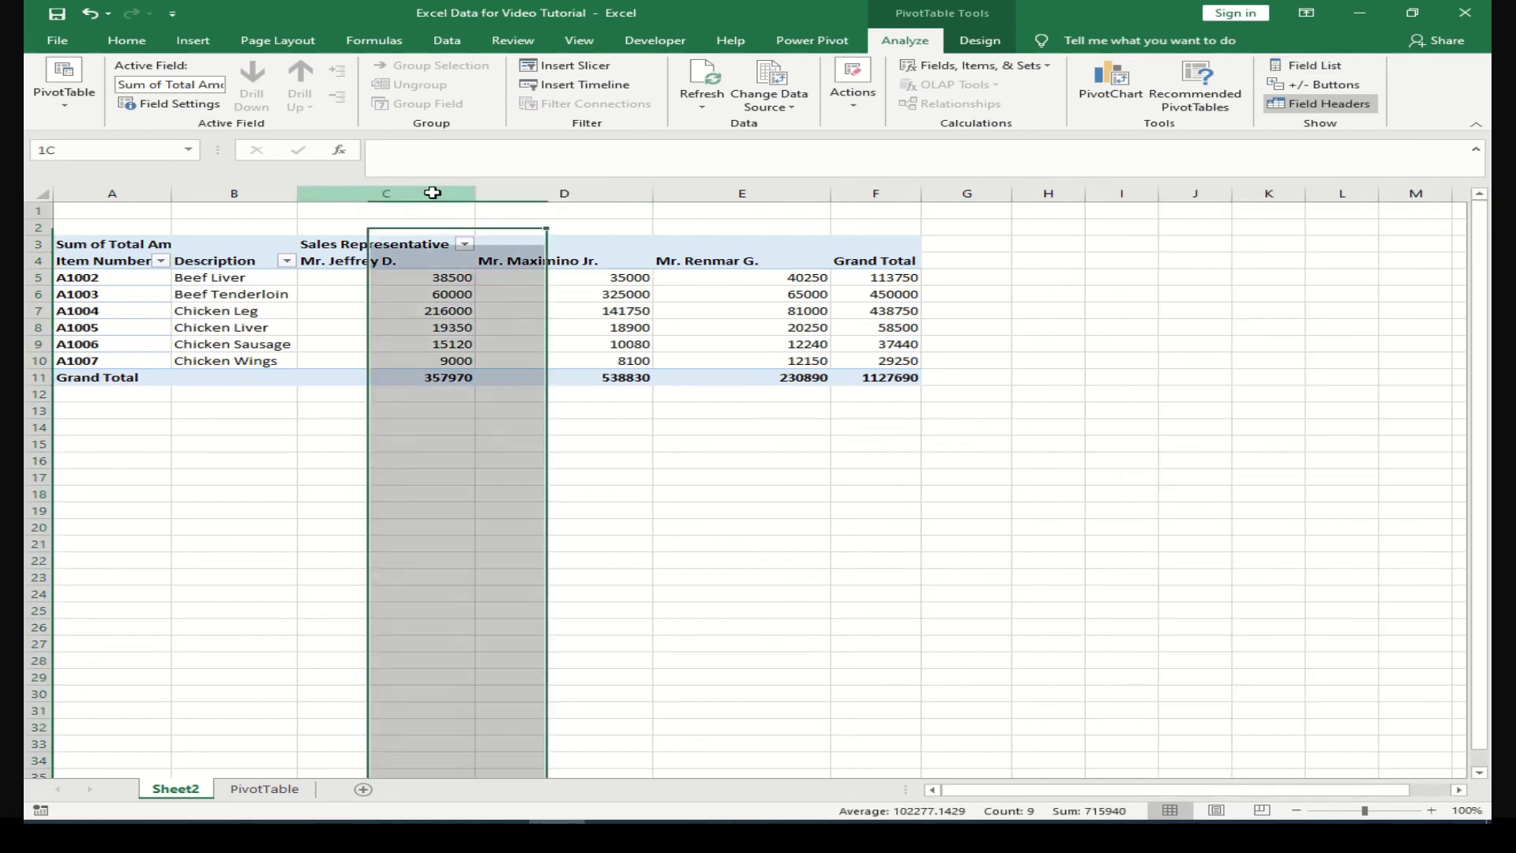
Auto-fit columns C–F to their contents and select the first representative's amounts C5:C10
double_click(921, 193)
click(544, 410)
drag(443, 277, 442, 360)
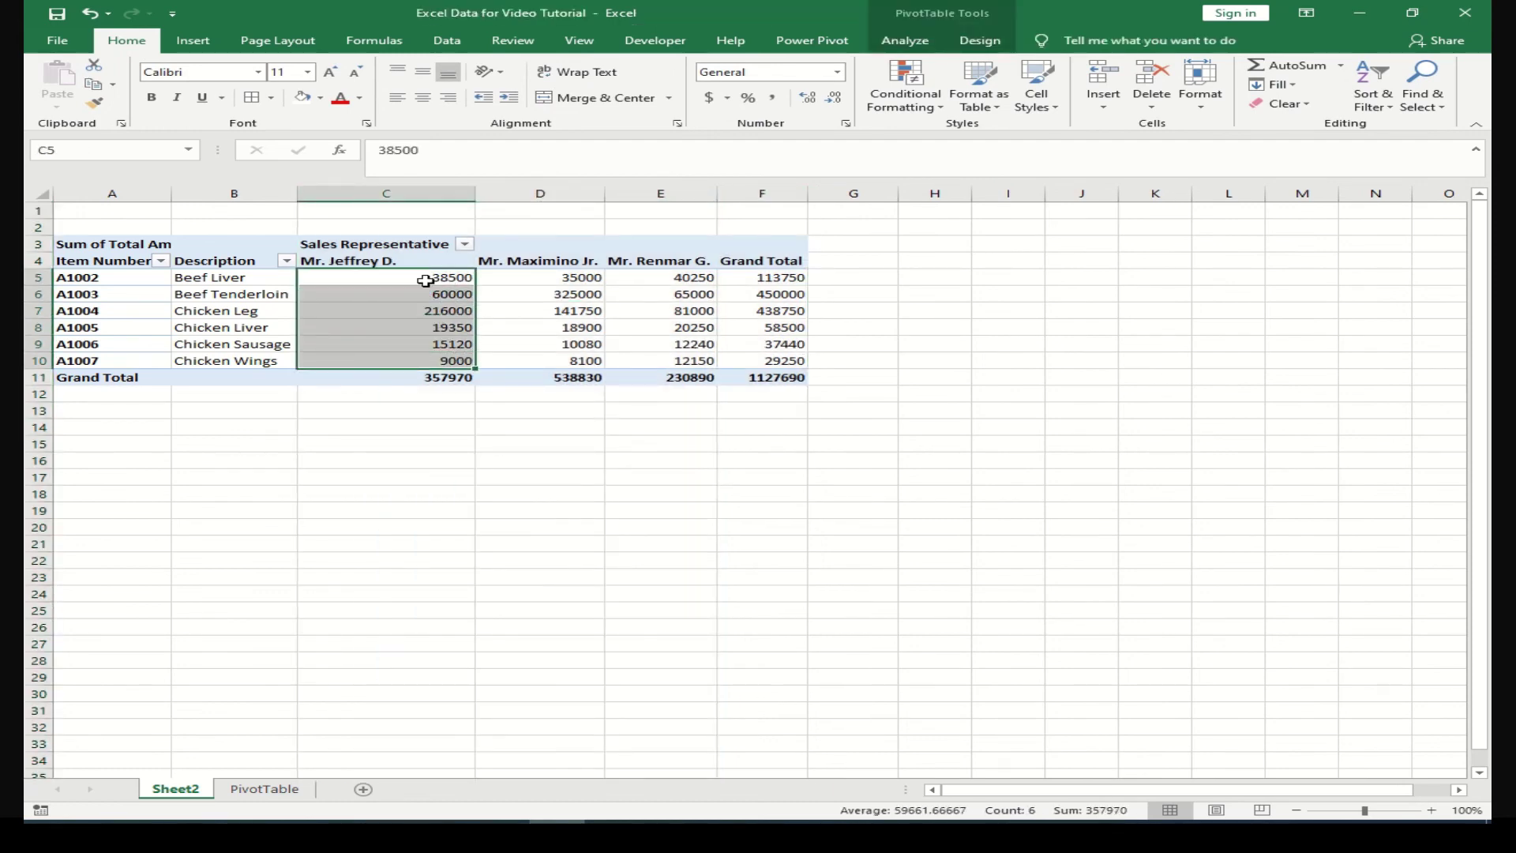
Show the source rows behind Chicken Leg's 216000 on a new Sheet3, then return to Sheet2
drag(487, 288, 757, 357)
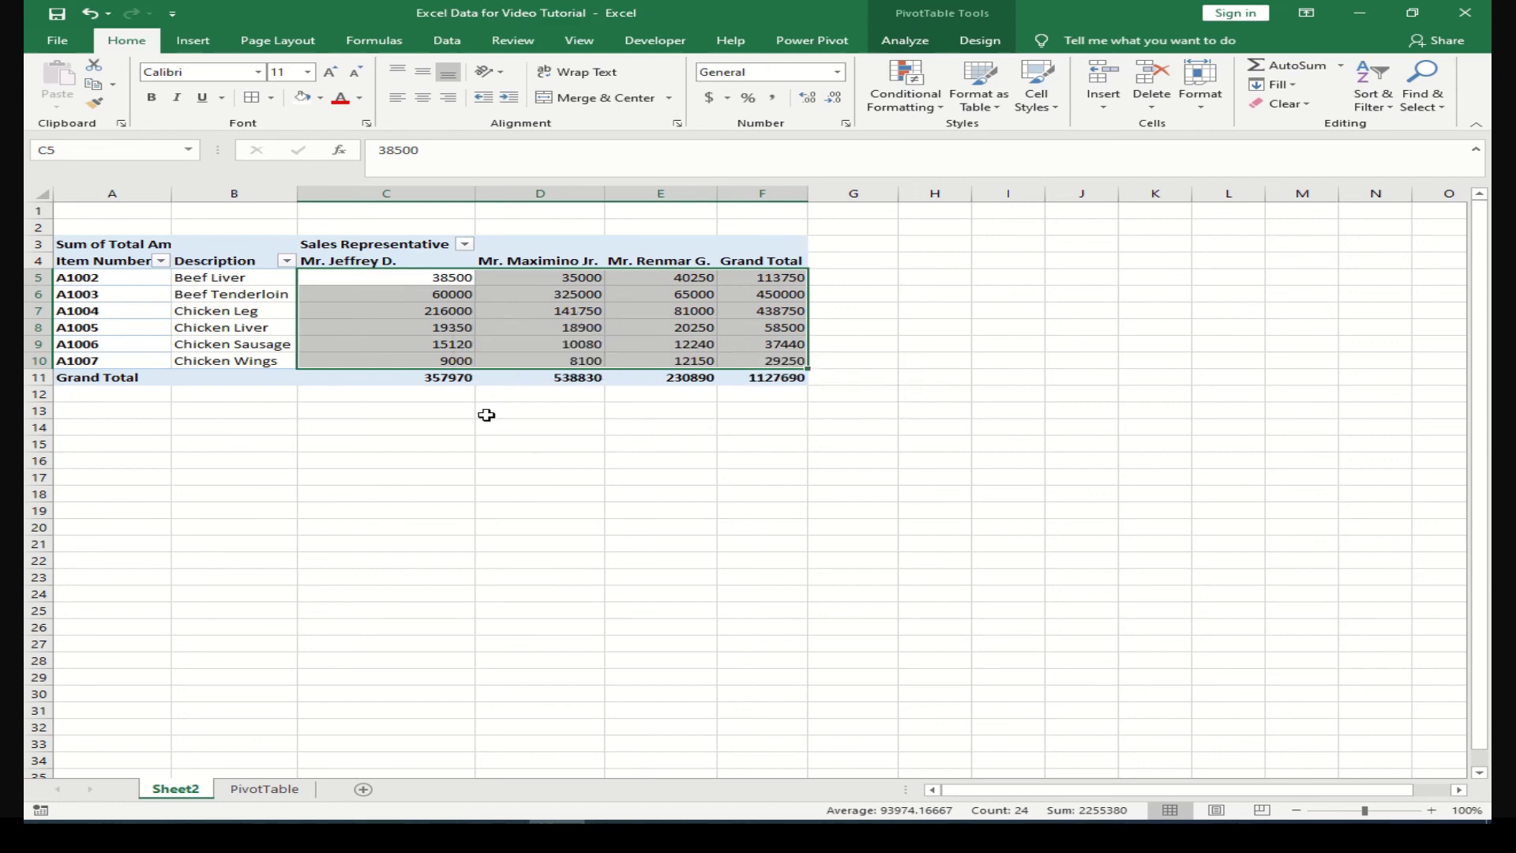
double_click(446, 315)
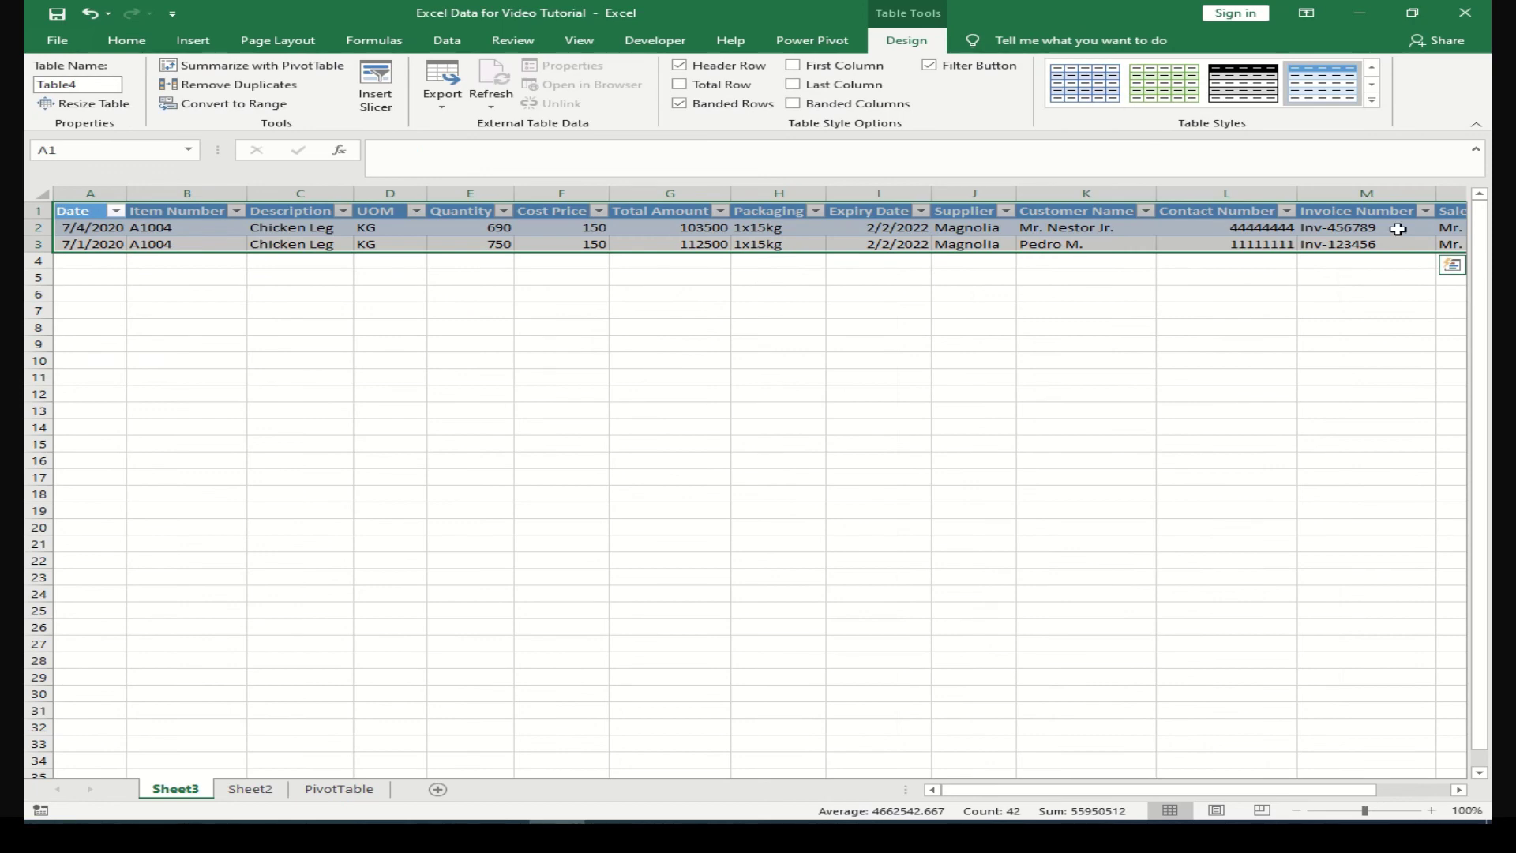
click(250, 789)
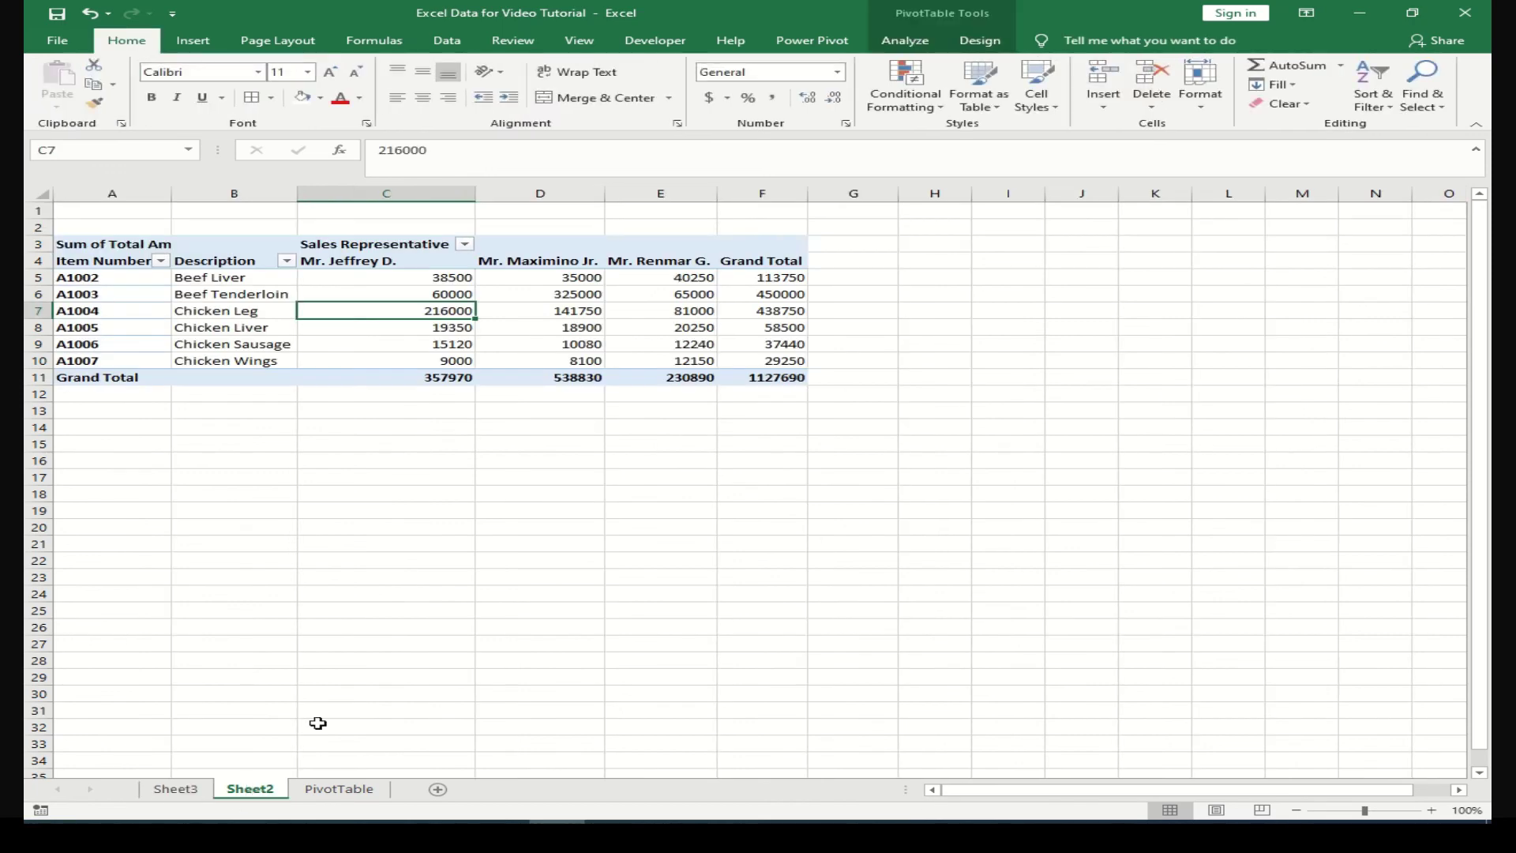
Open the number format settings for the Sum of Total Amount value field
click(399, 330)
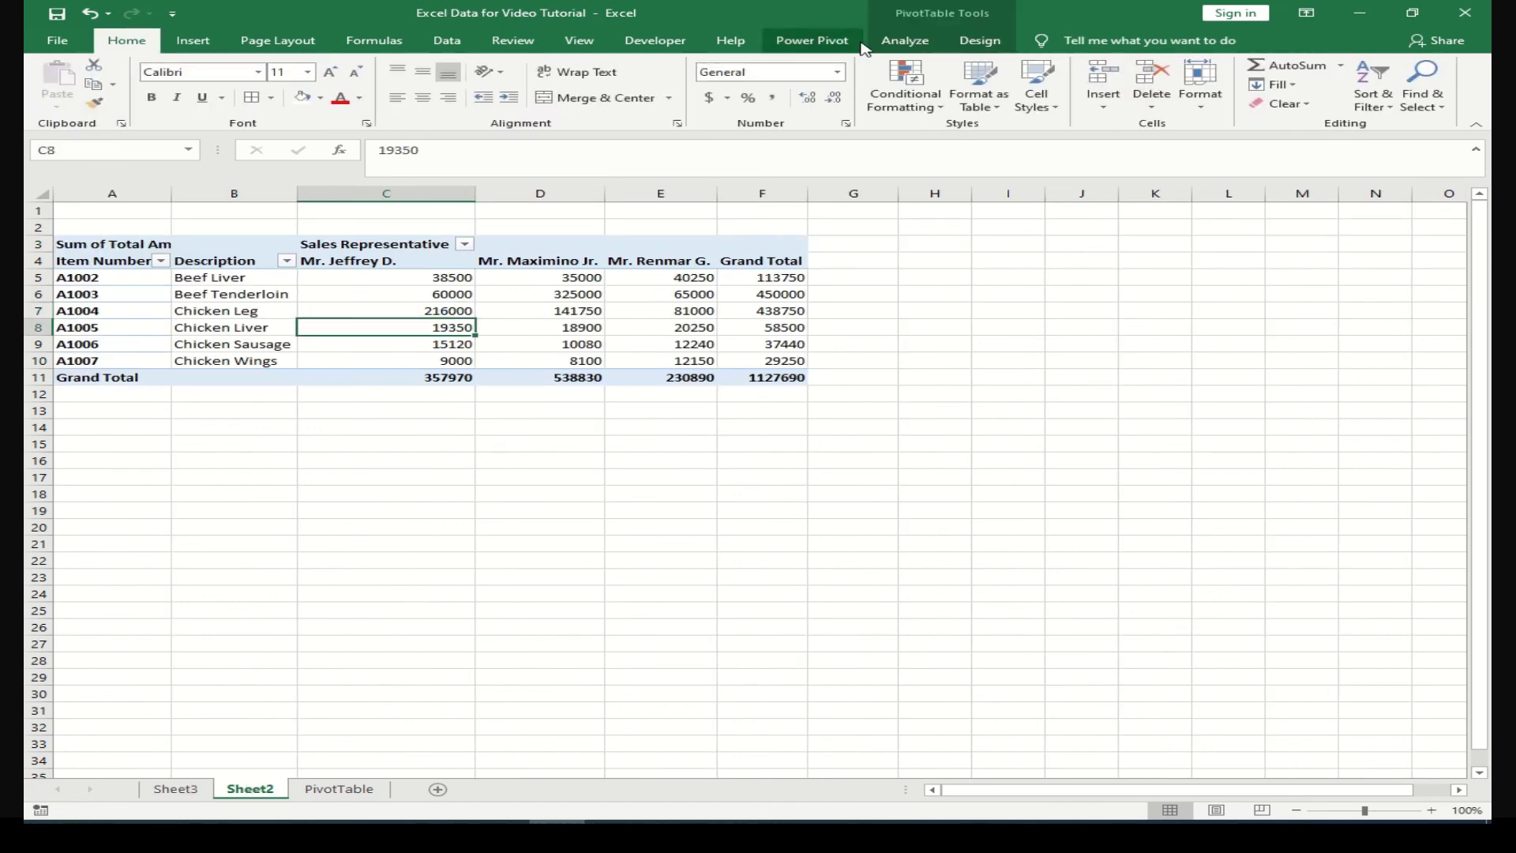
click(901, 42)
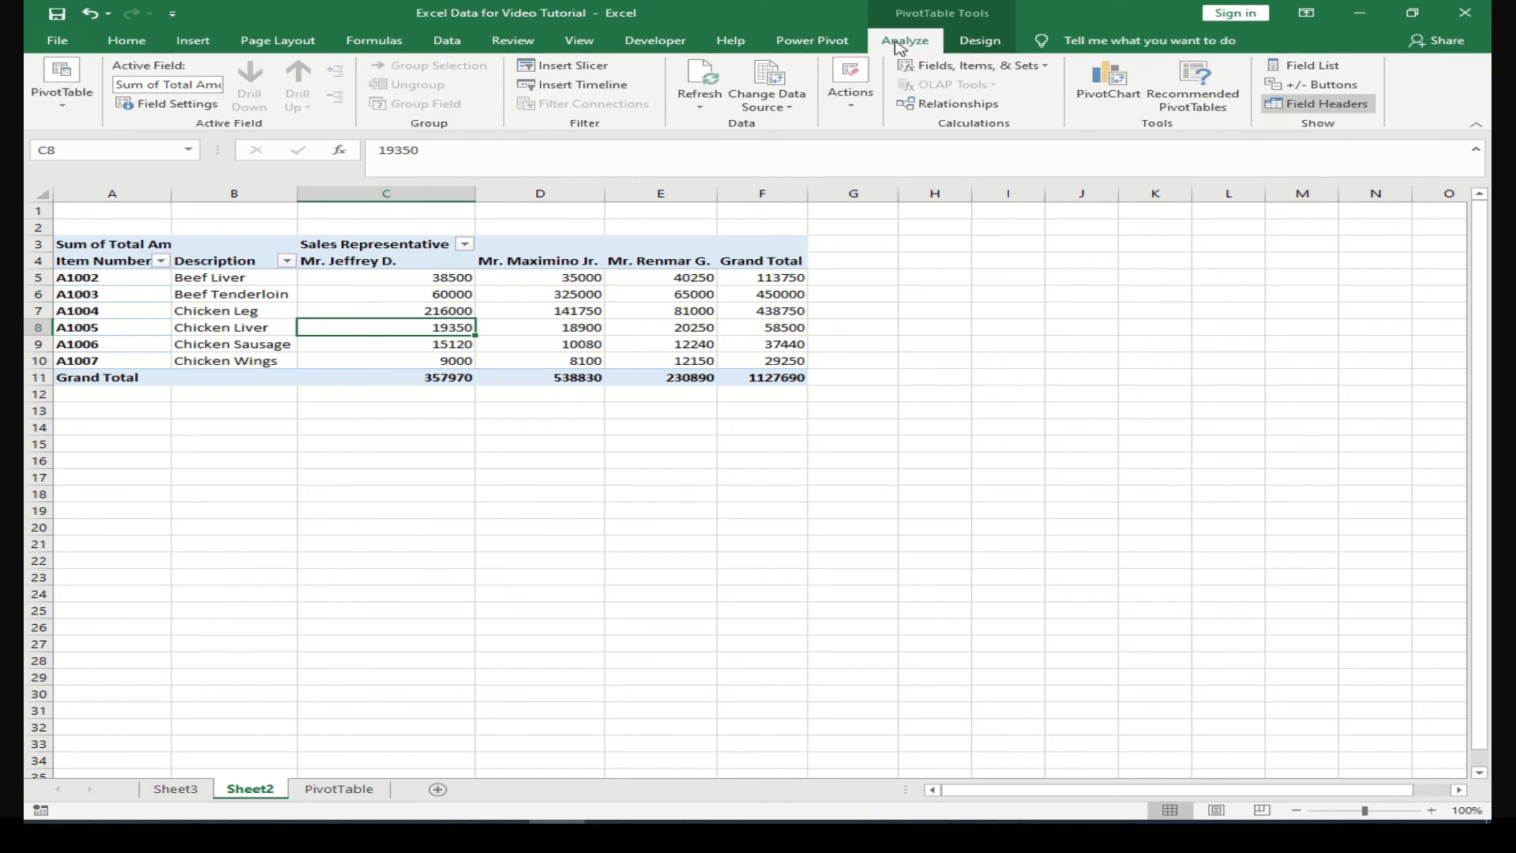
click(1333, 69)
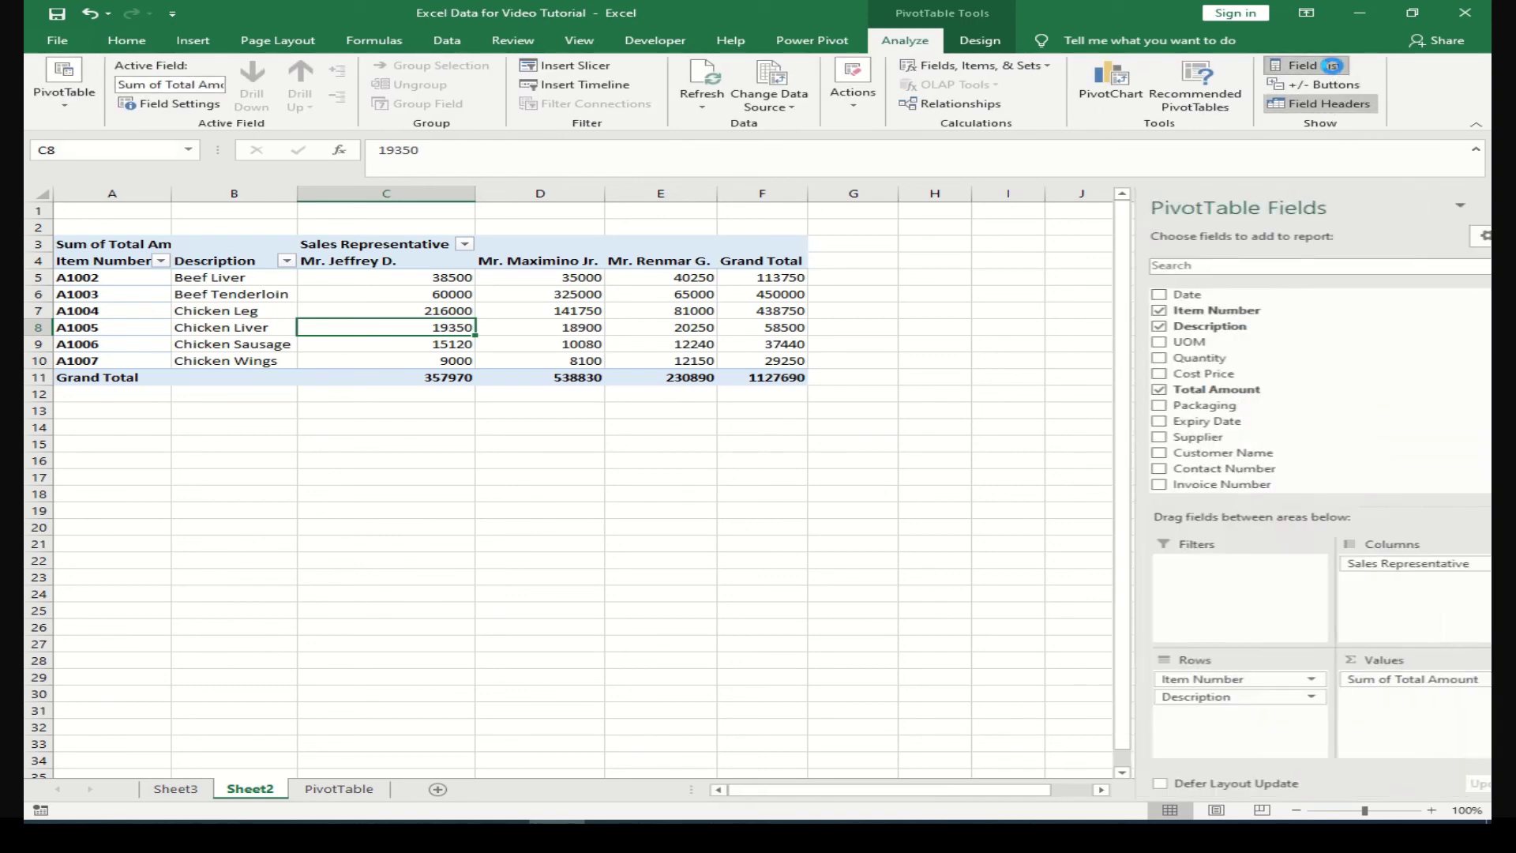
click(1452, 684)
click(1402, 669)
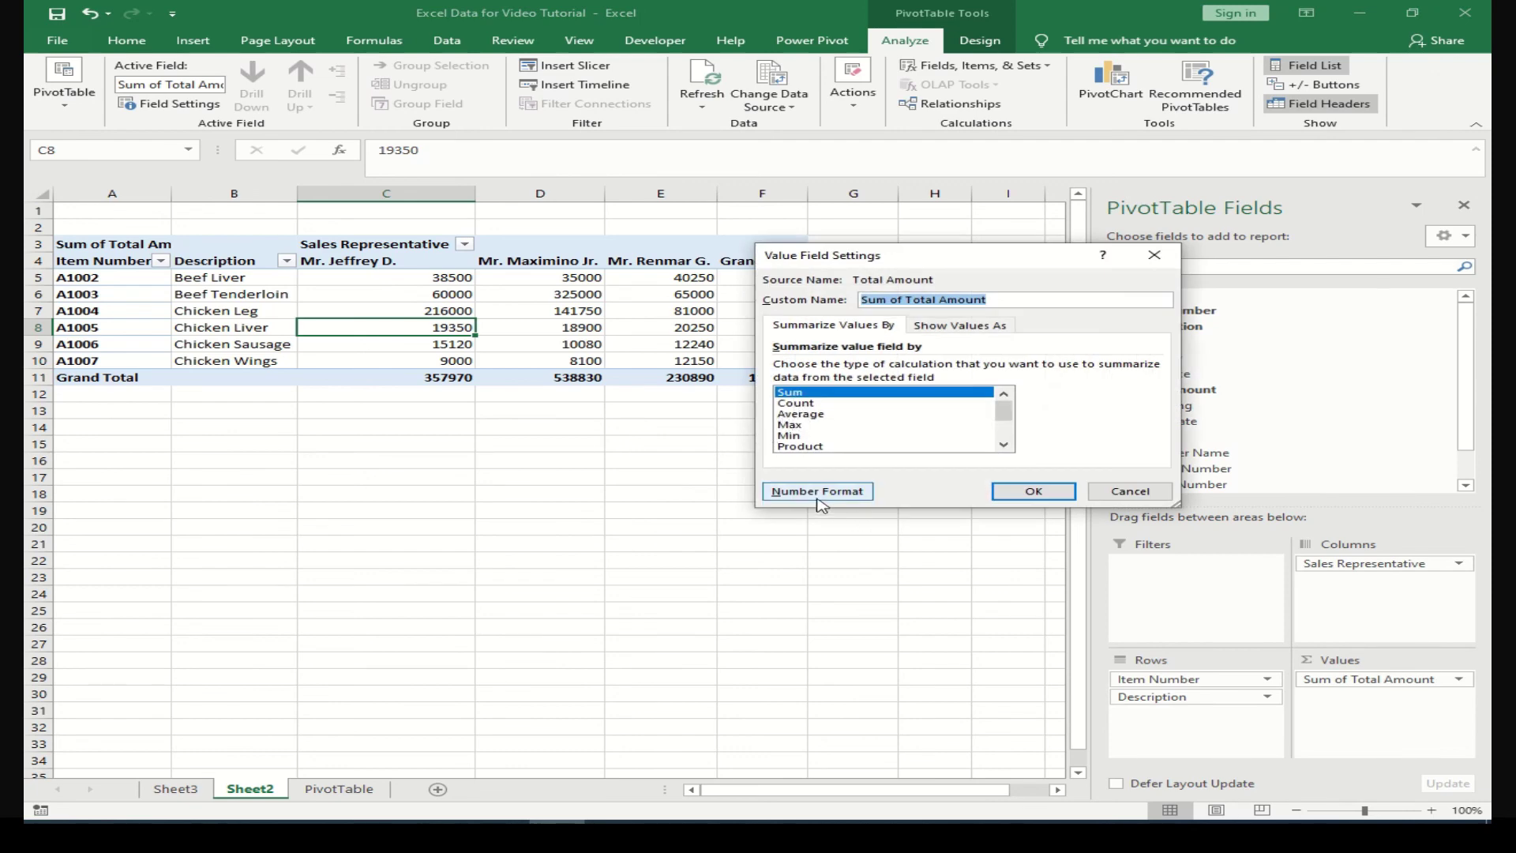
click(818, 491)
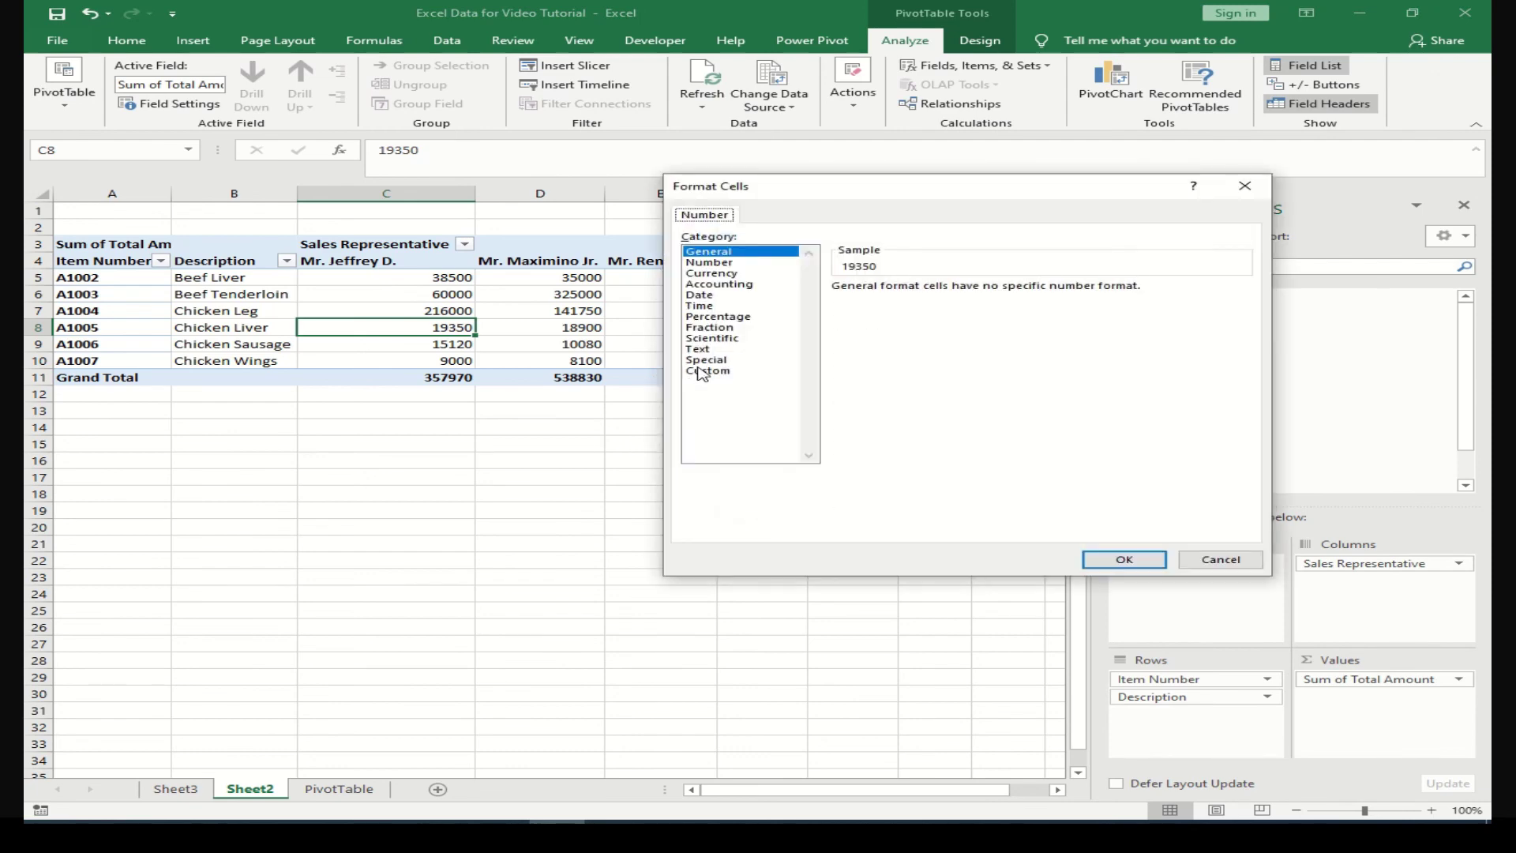
Apply Accounting format with two decimals and no currency symbol to the summed amounts
mouse_move(829, 196)
mouse_down()
mouse_move(950, 225)
mouse_move(943, 202)
mouse_up()
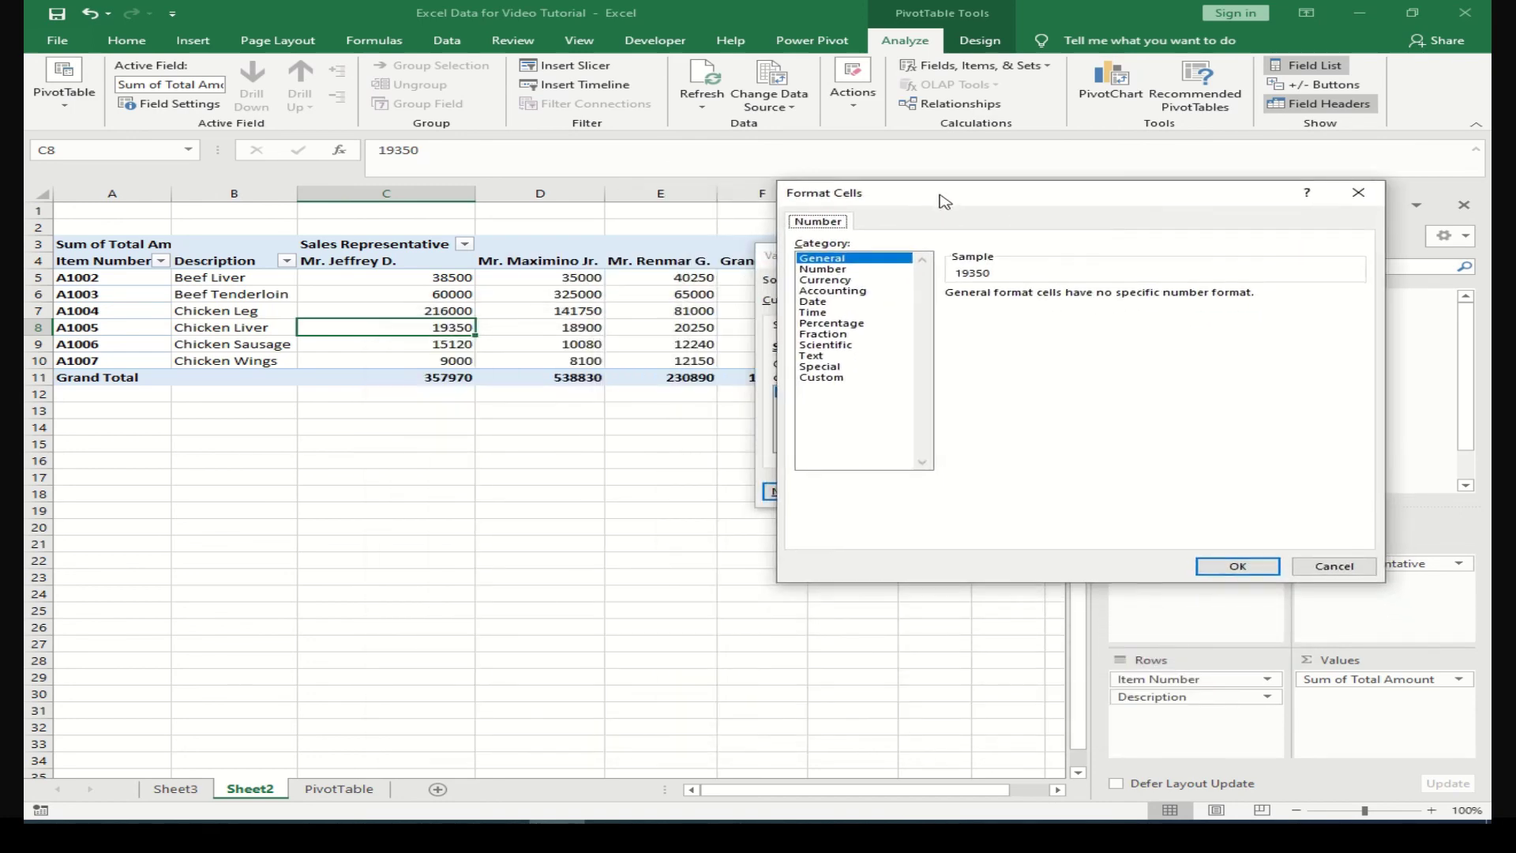
click(833, 281)
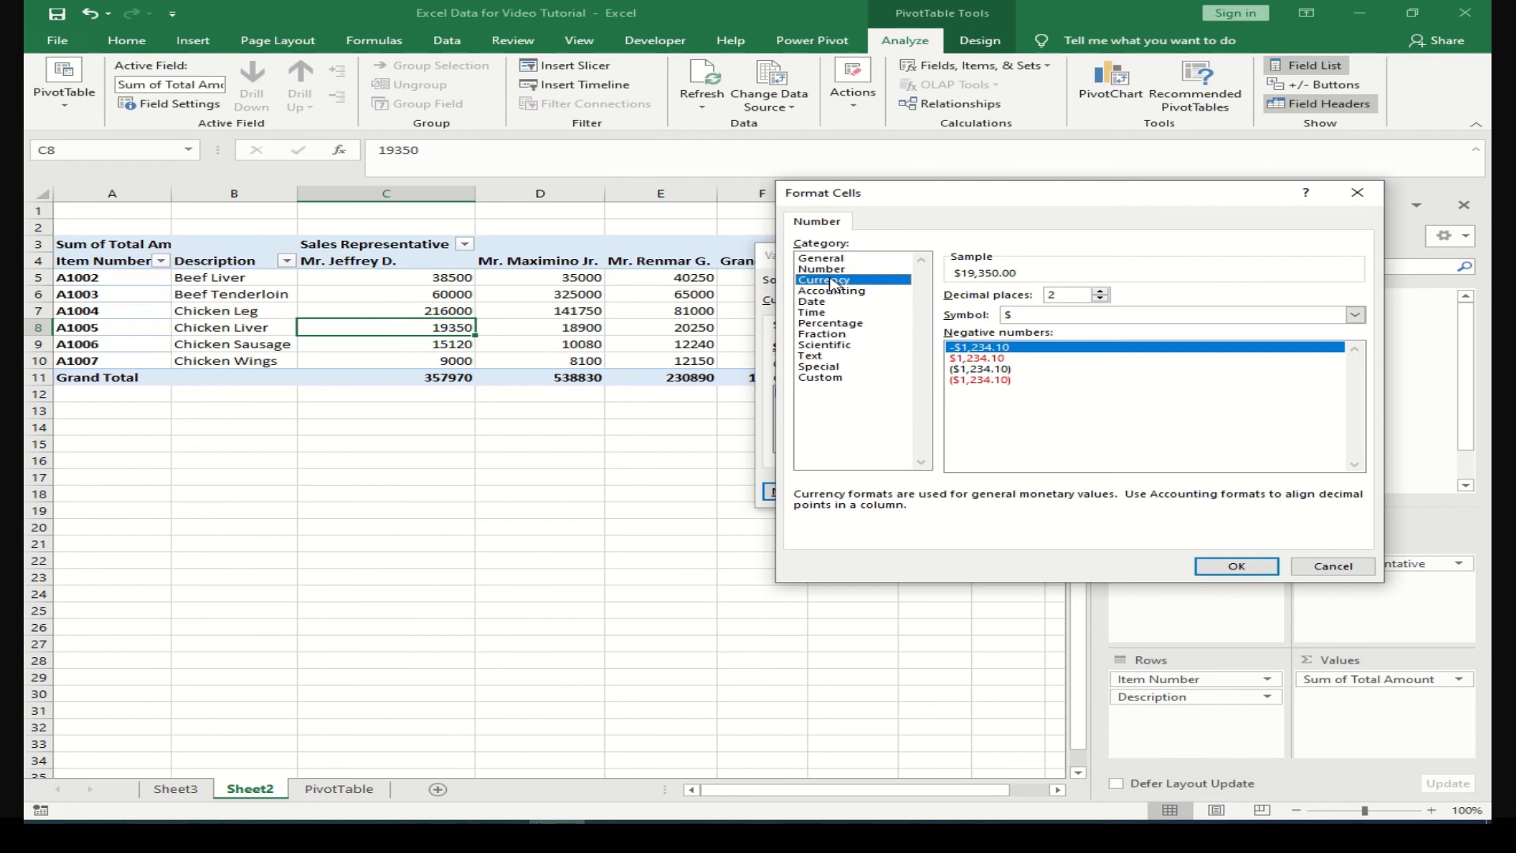
click(833, 301)
click(833, 291)
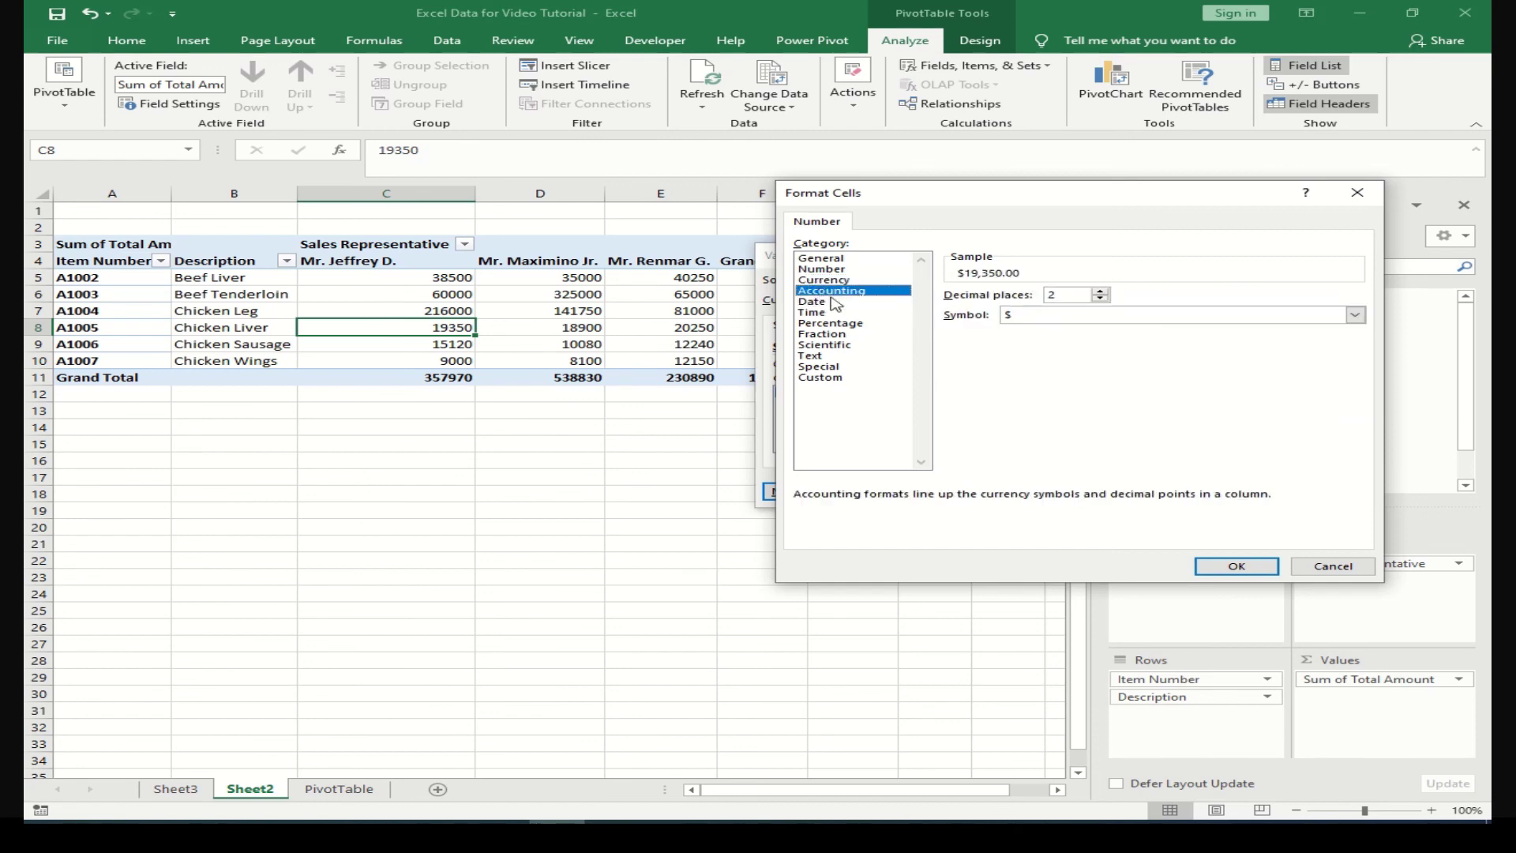
click(1352, 315)
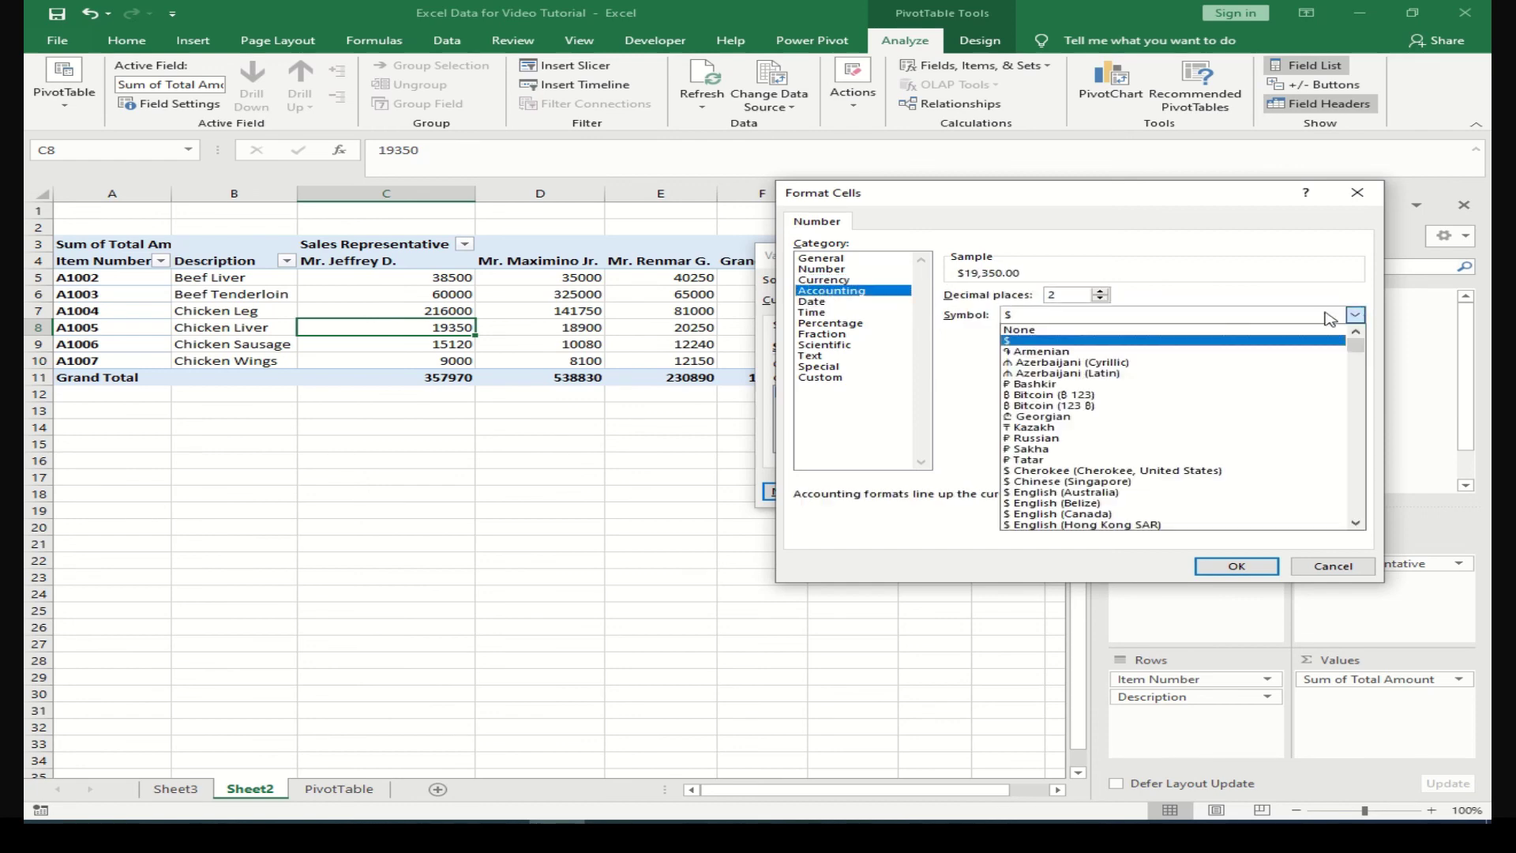
click(1050, 330)
click(1237, 567)
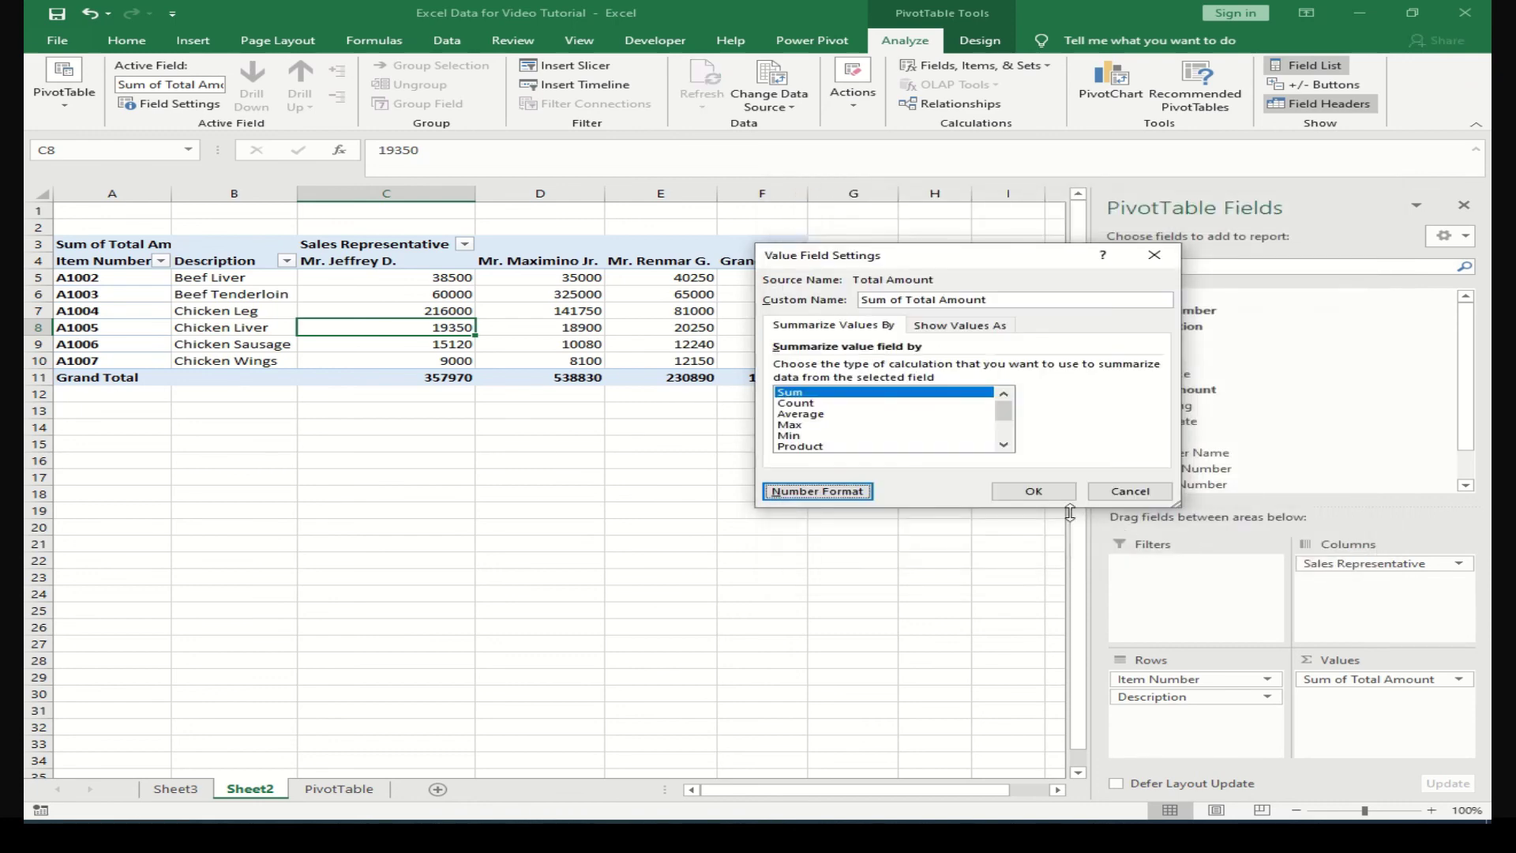
click(1041, 492)
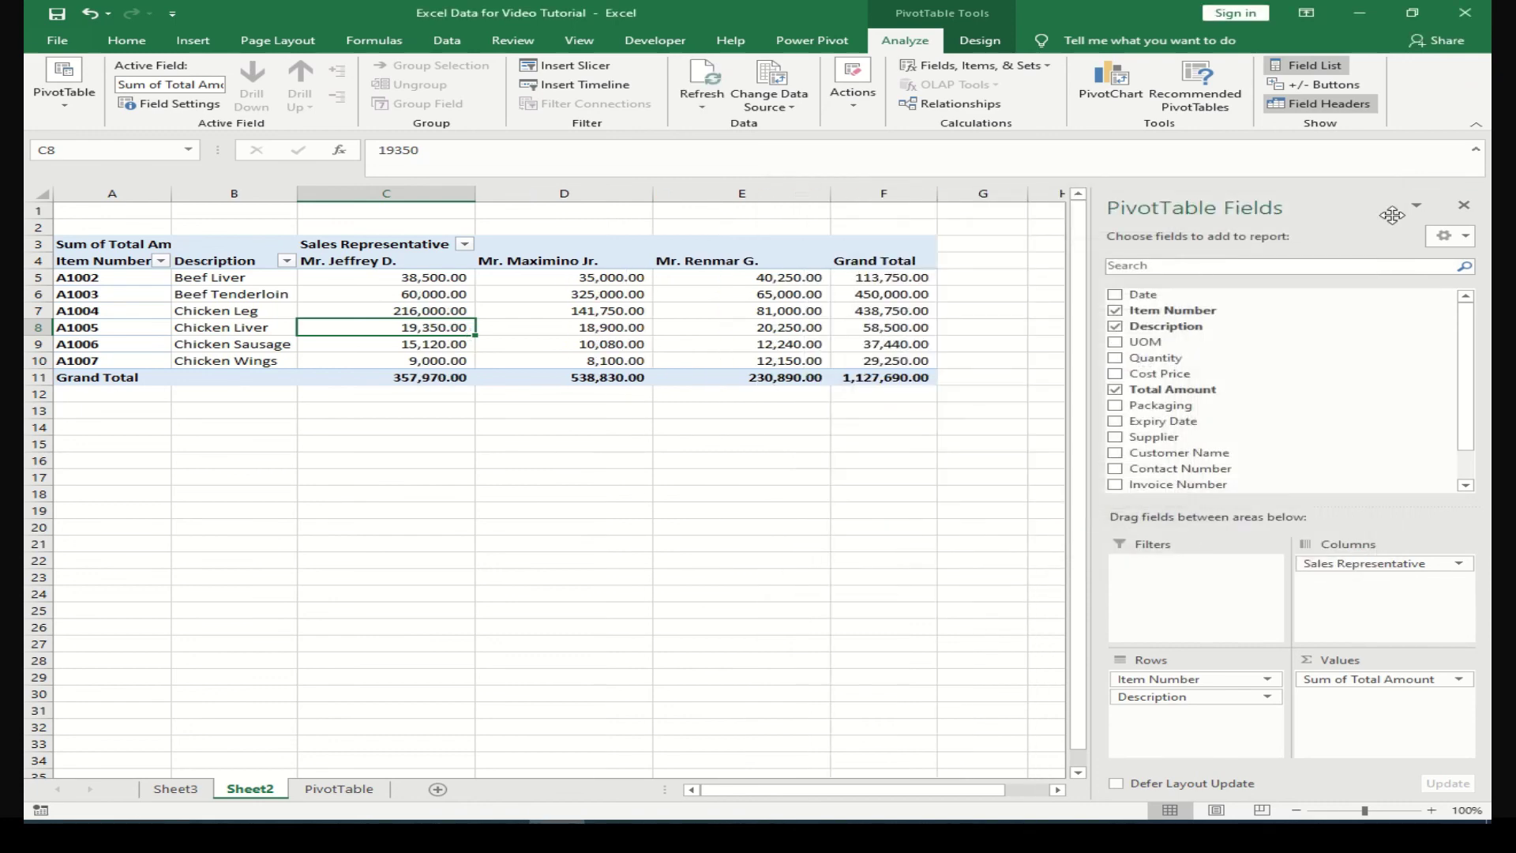
Hide the PivotTable field list and auto-fit columns D and E to their amounts
click(1464, 206)
click(475, 193)
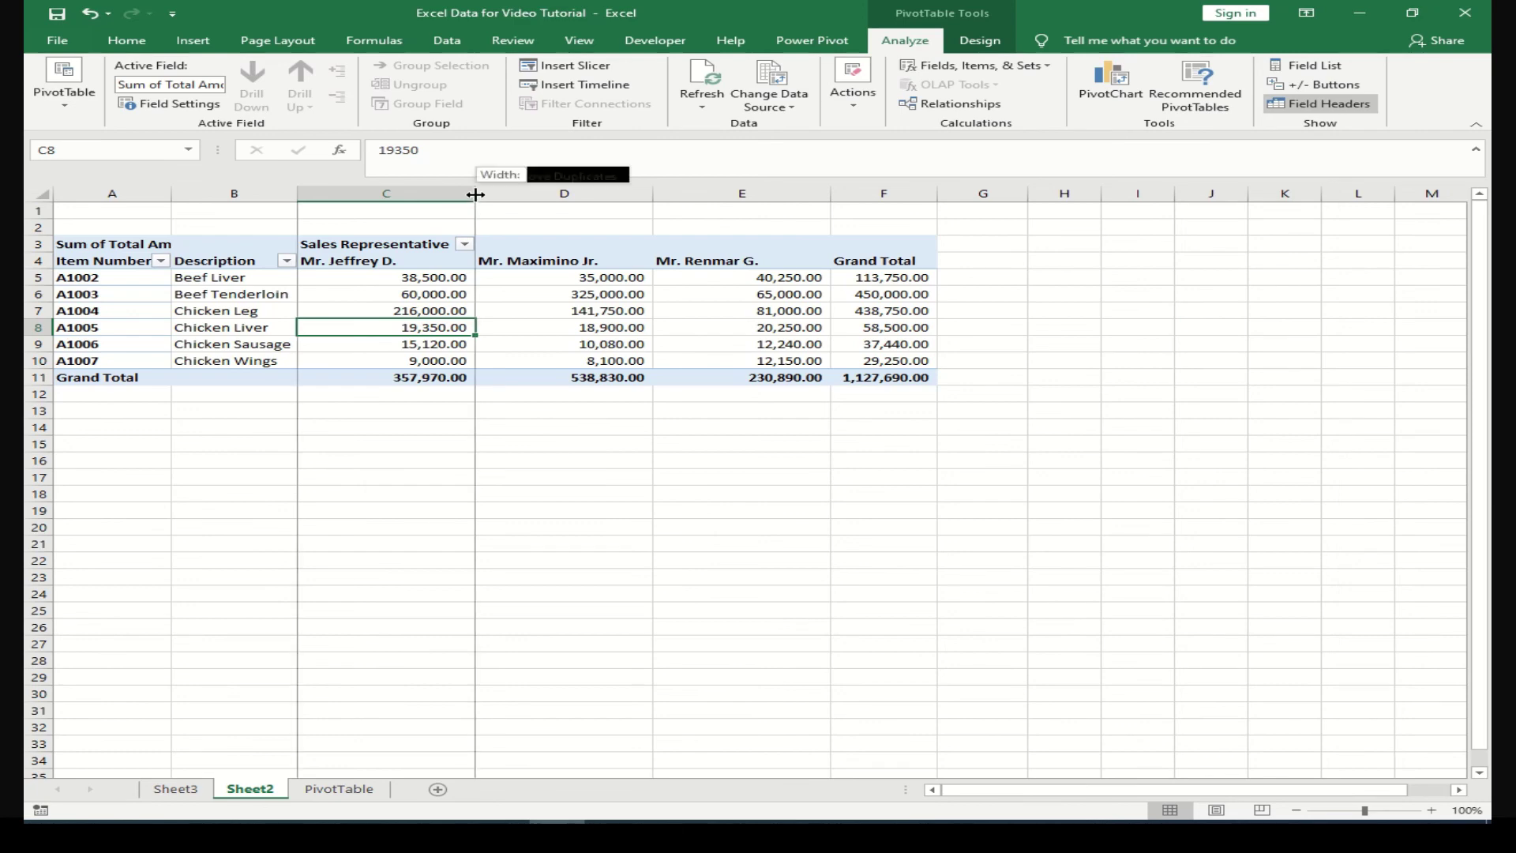
double_click(653, 193)
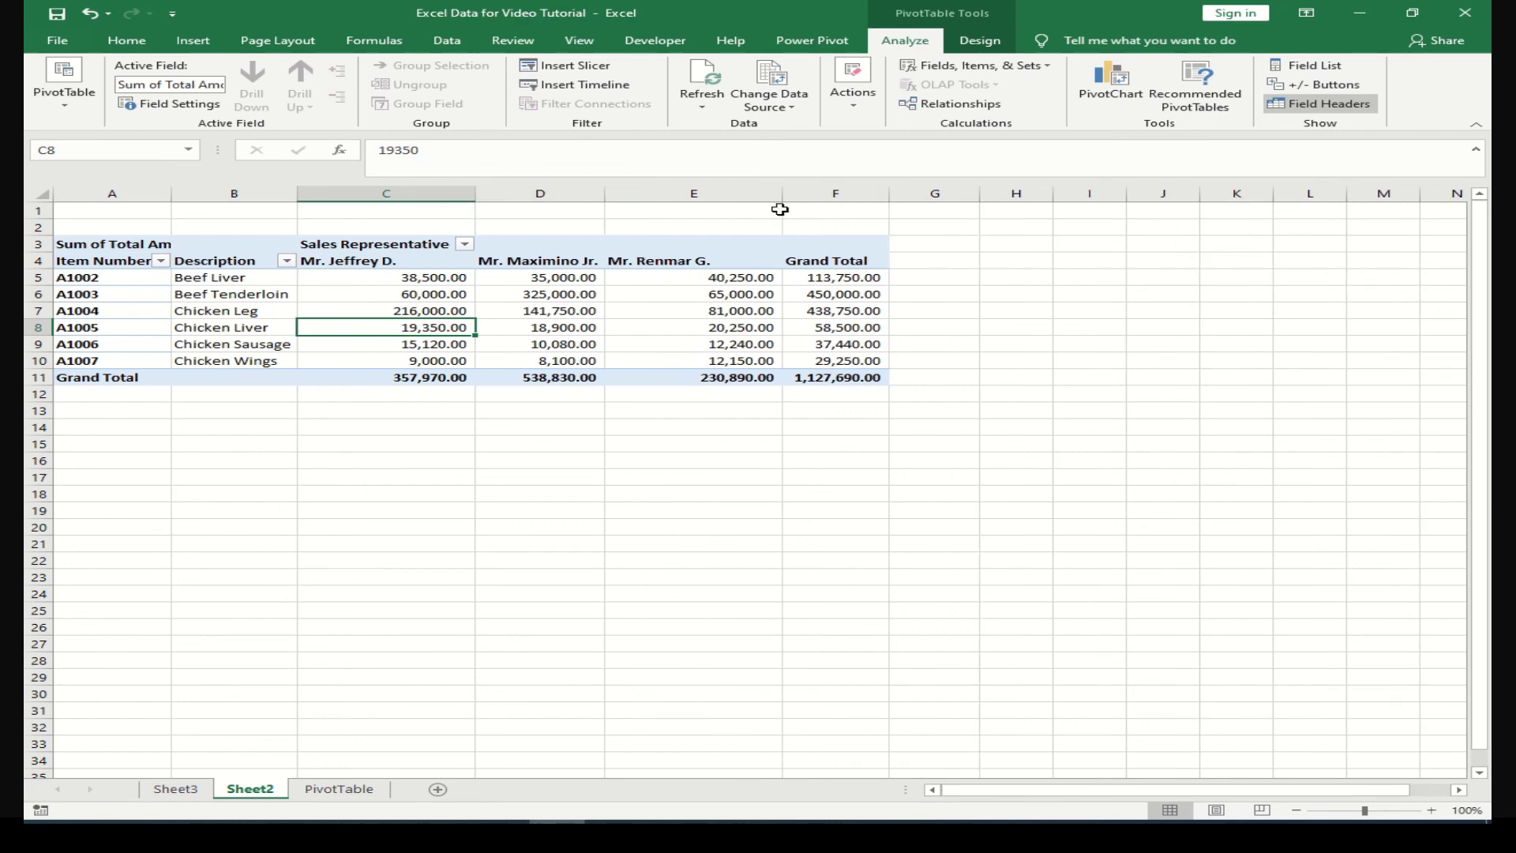
double_click(783, 192)
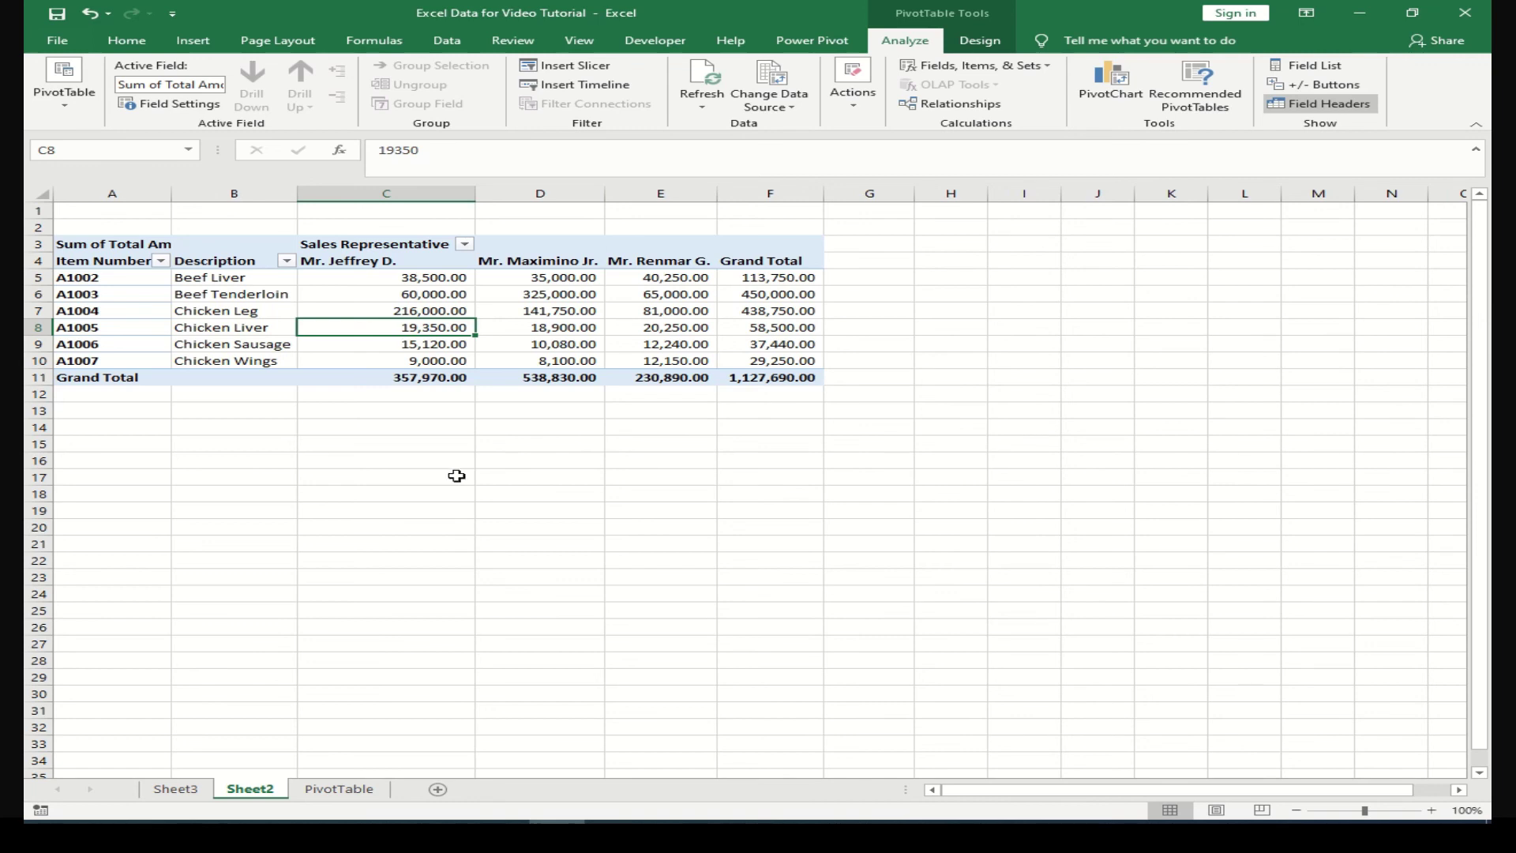
Widen column D slightly and review the Grand Total row values, e.g. 357,970.00 in C11
click(393, 378)
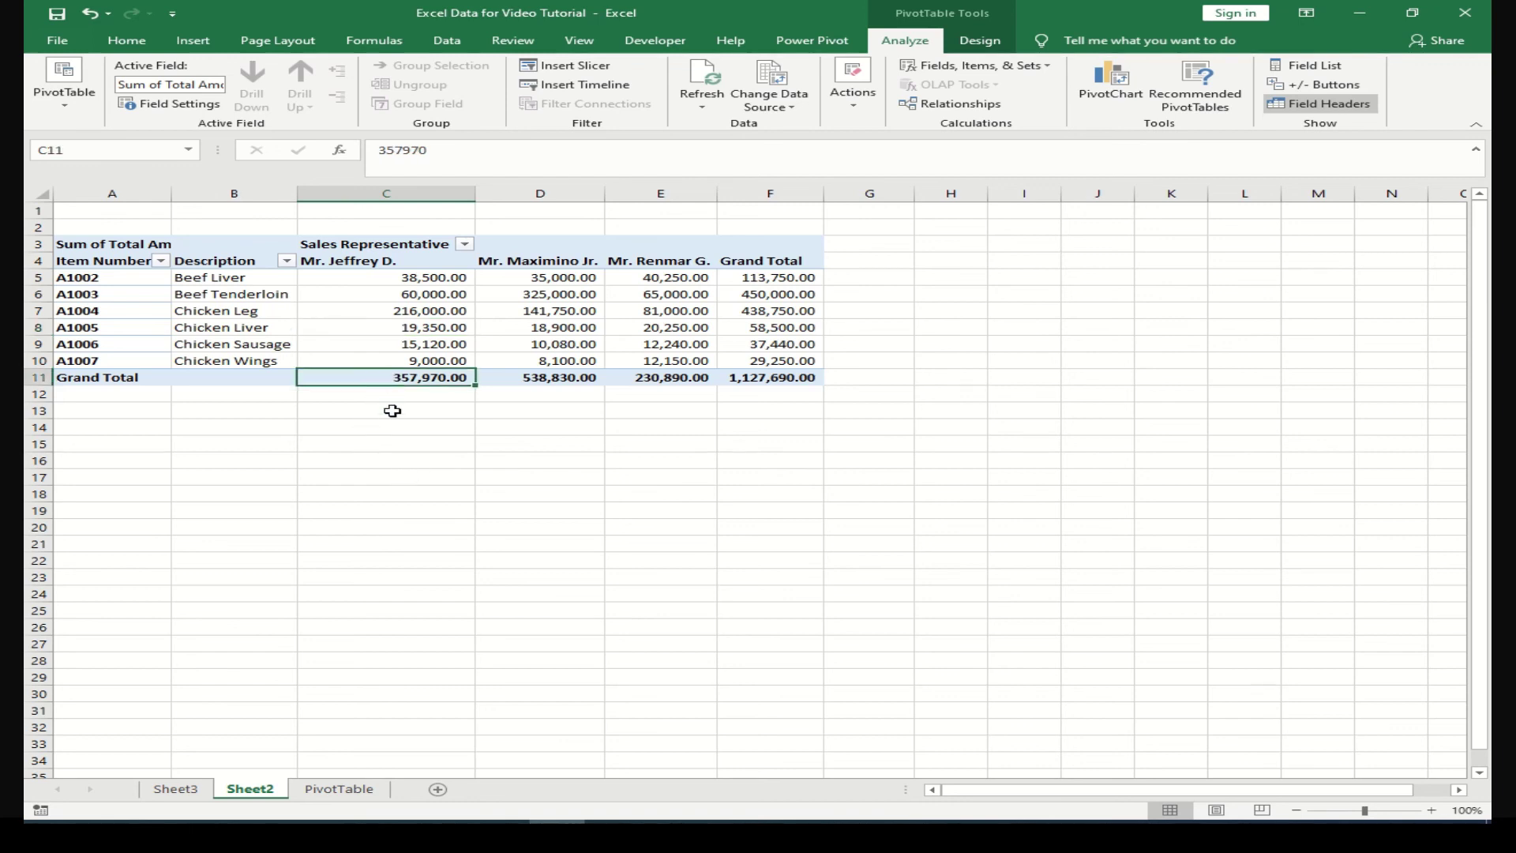
click(561, 378)
click(677, 378)
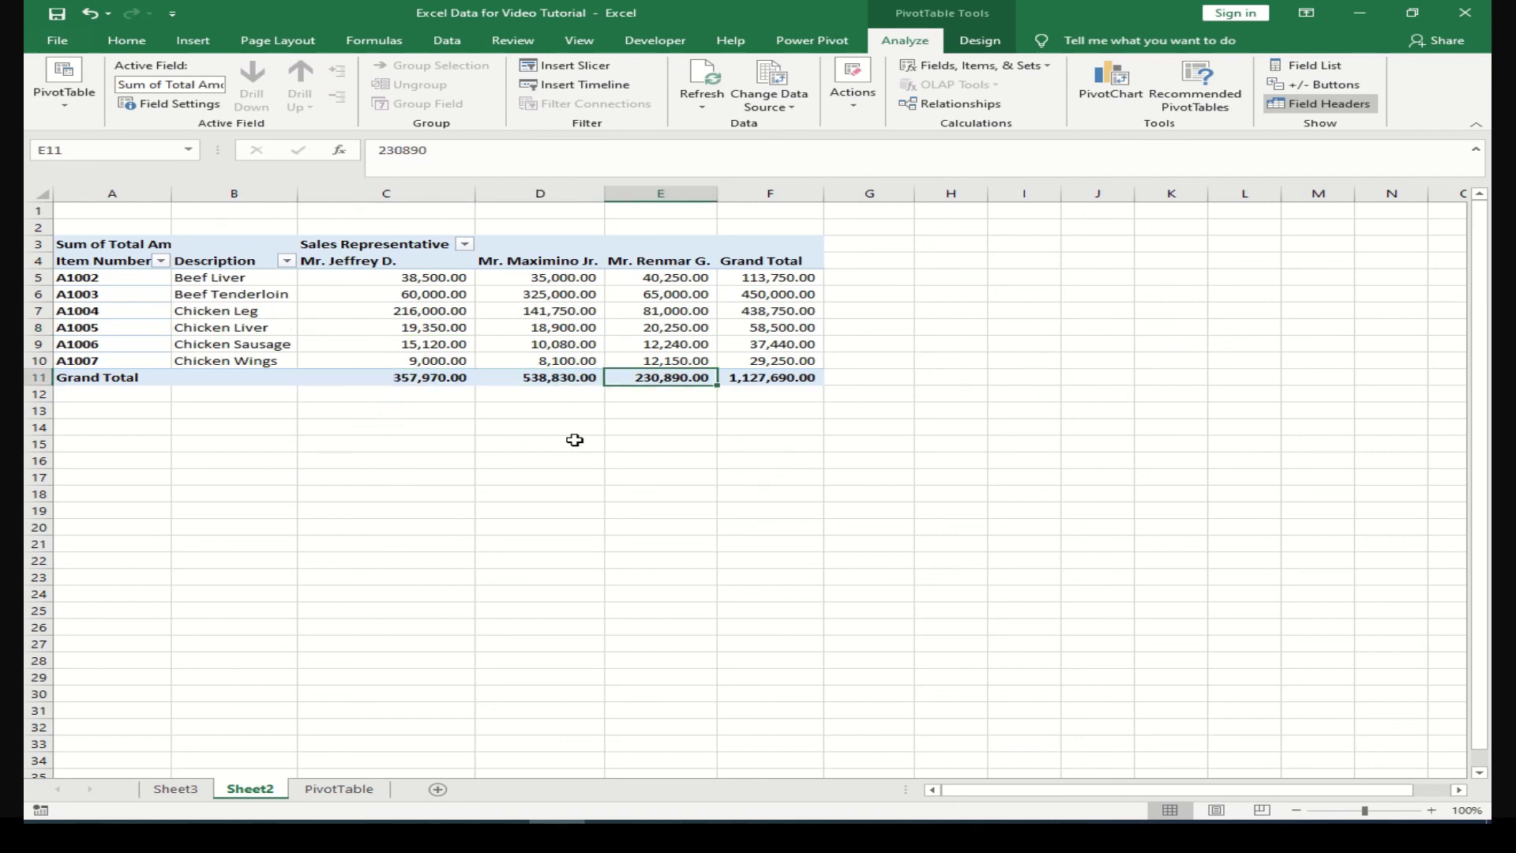
click(525, 376)
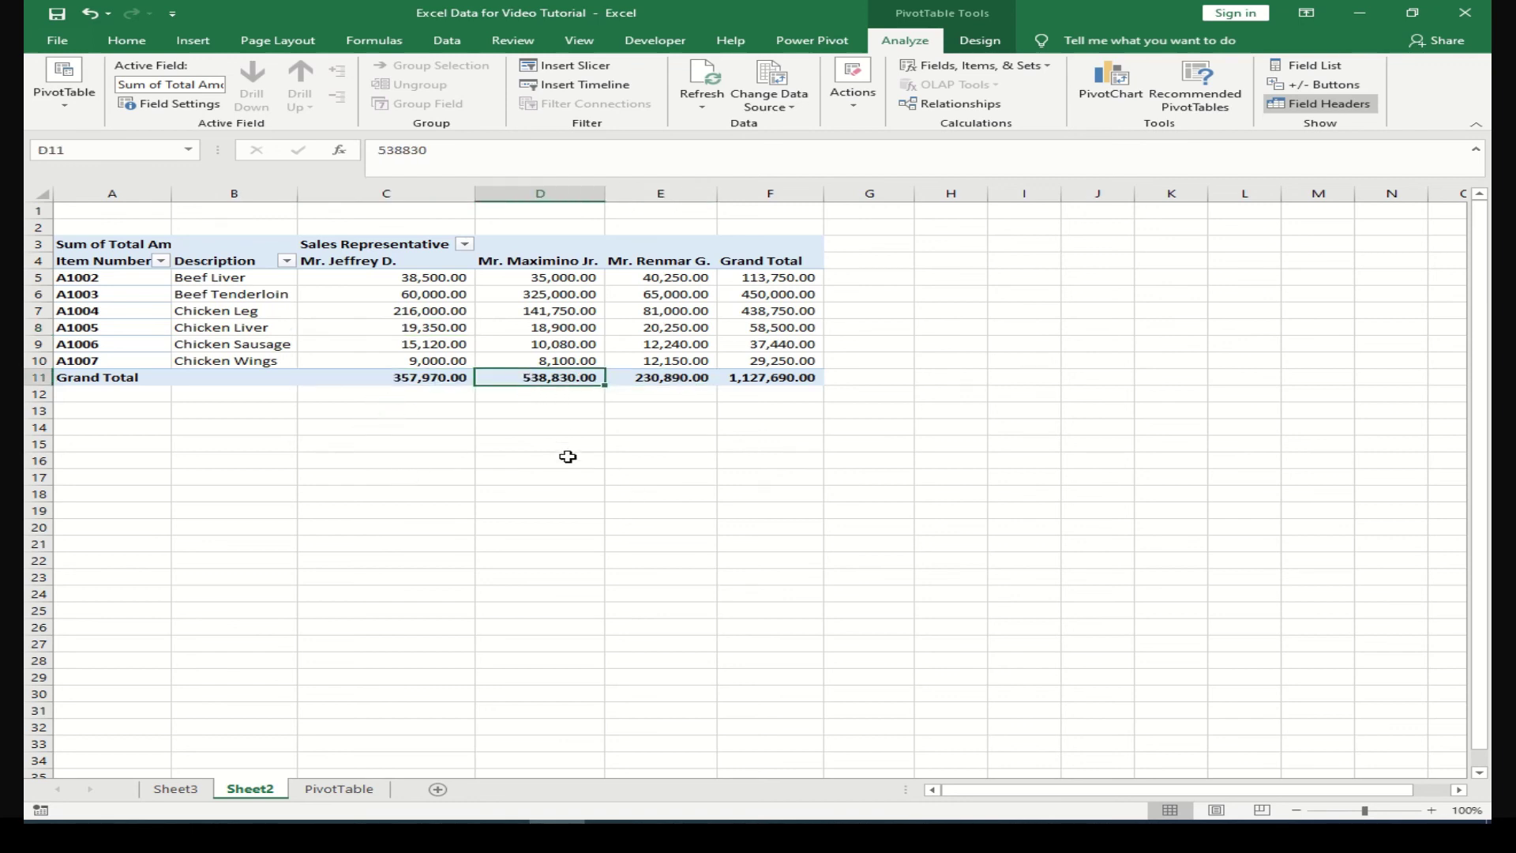
click(388, 377)
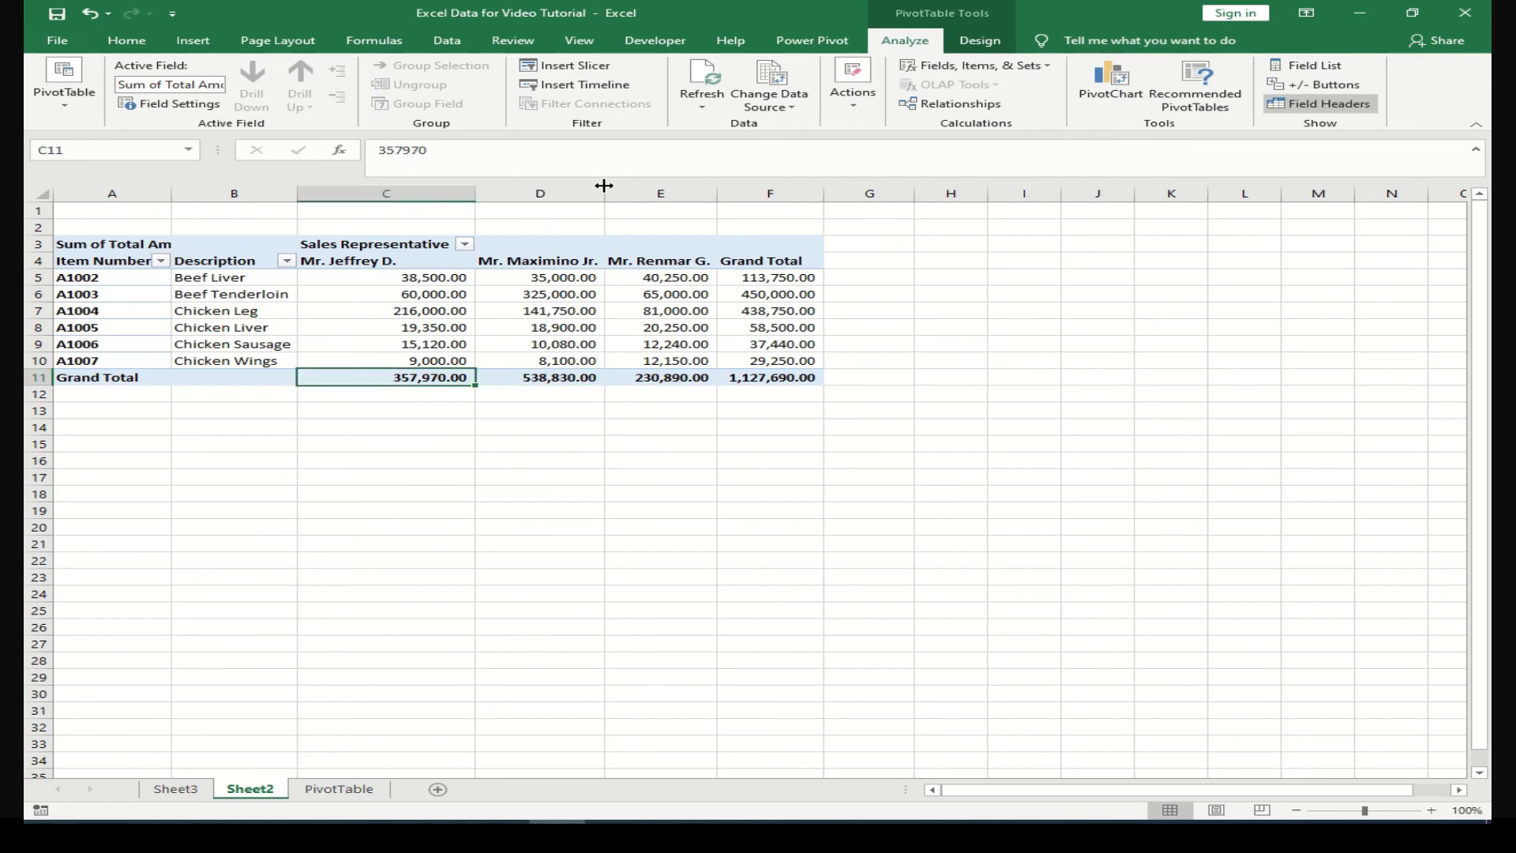
drag(607, 187, 617, 186)
click(560, 379)
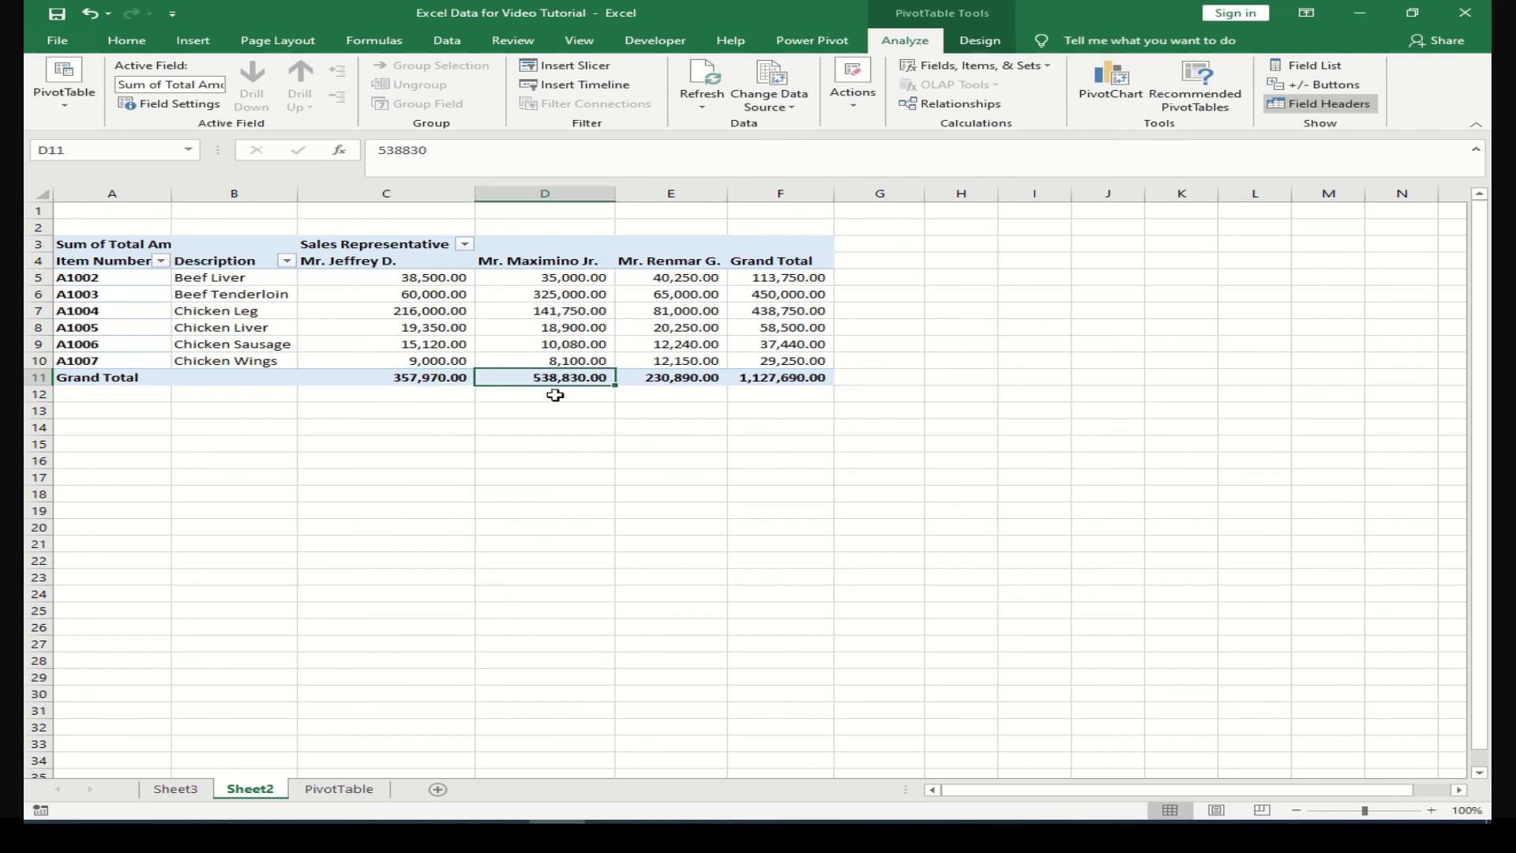
click(391, 374)
click(555, 376)
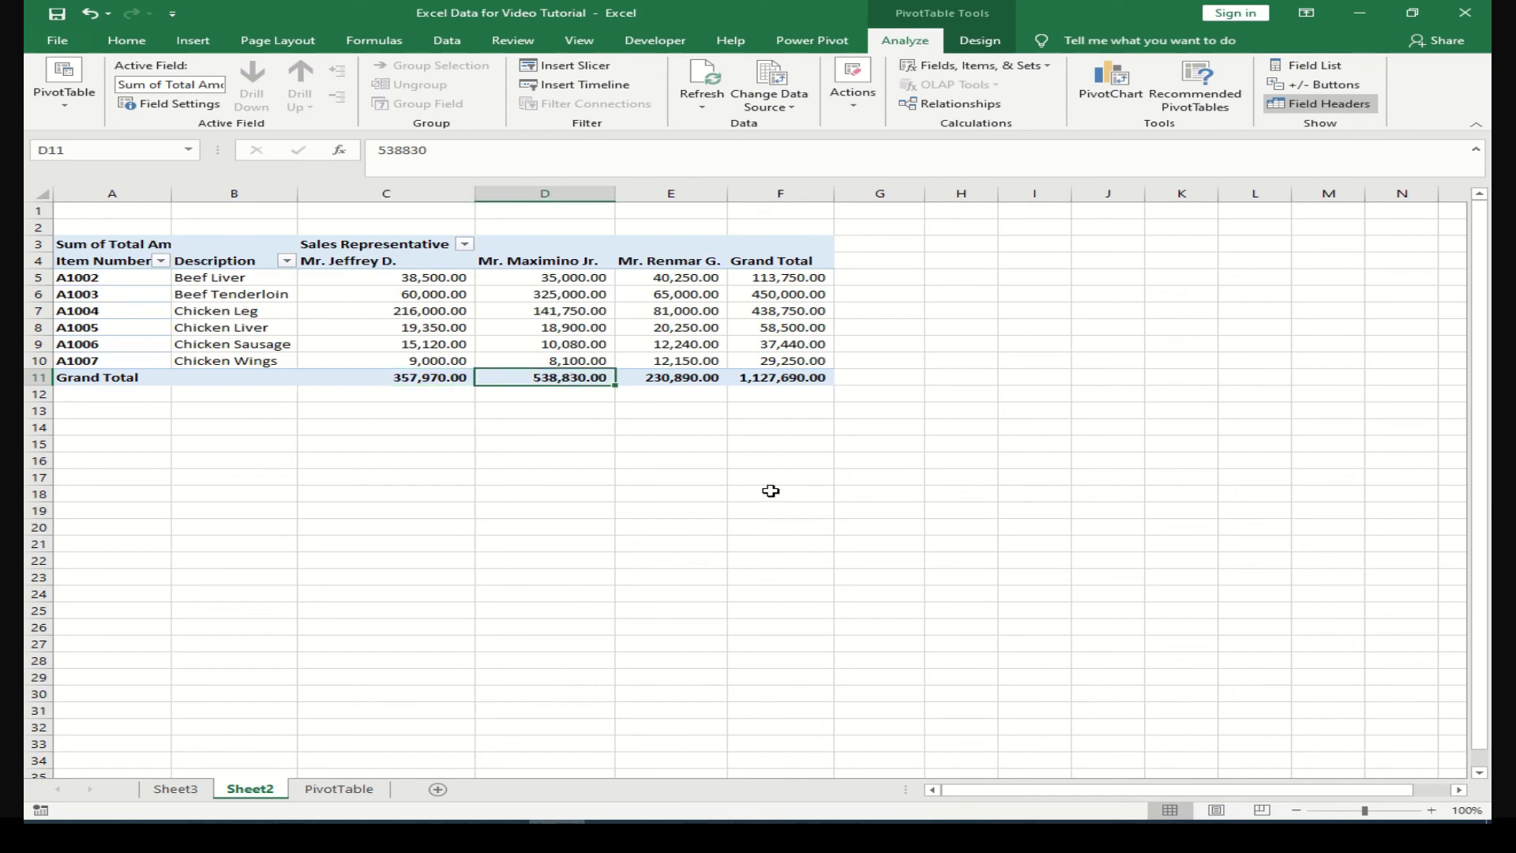